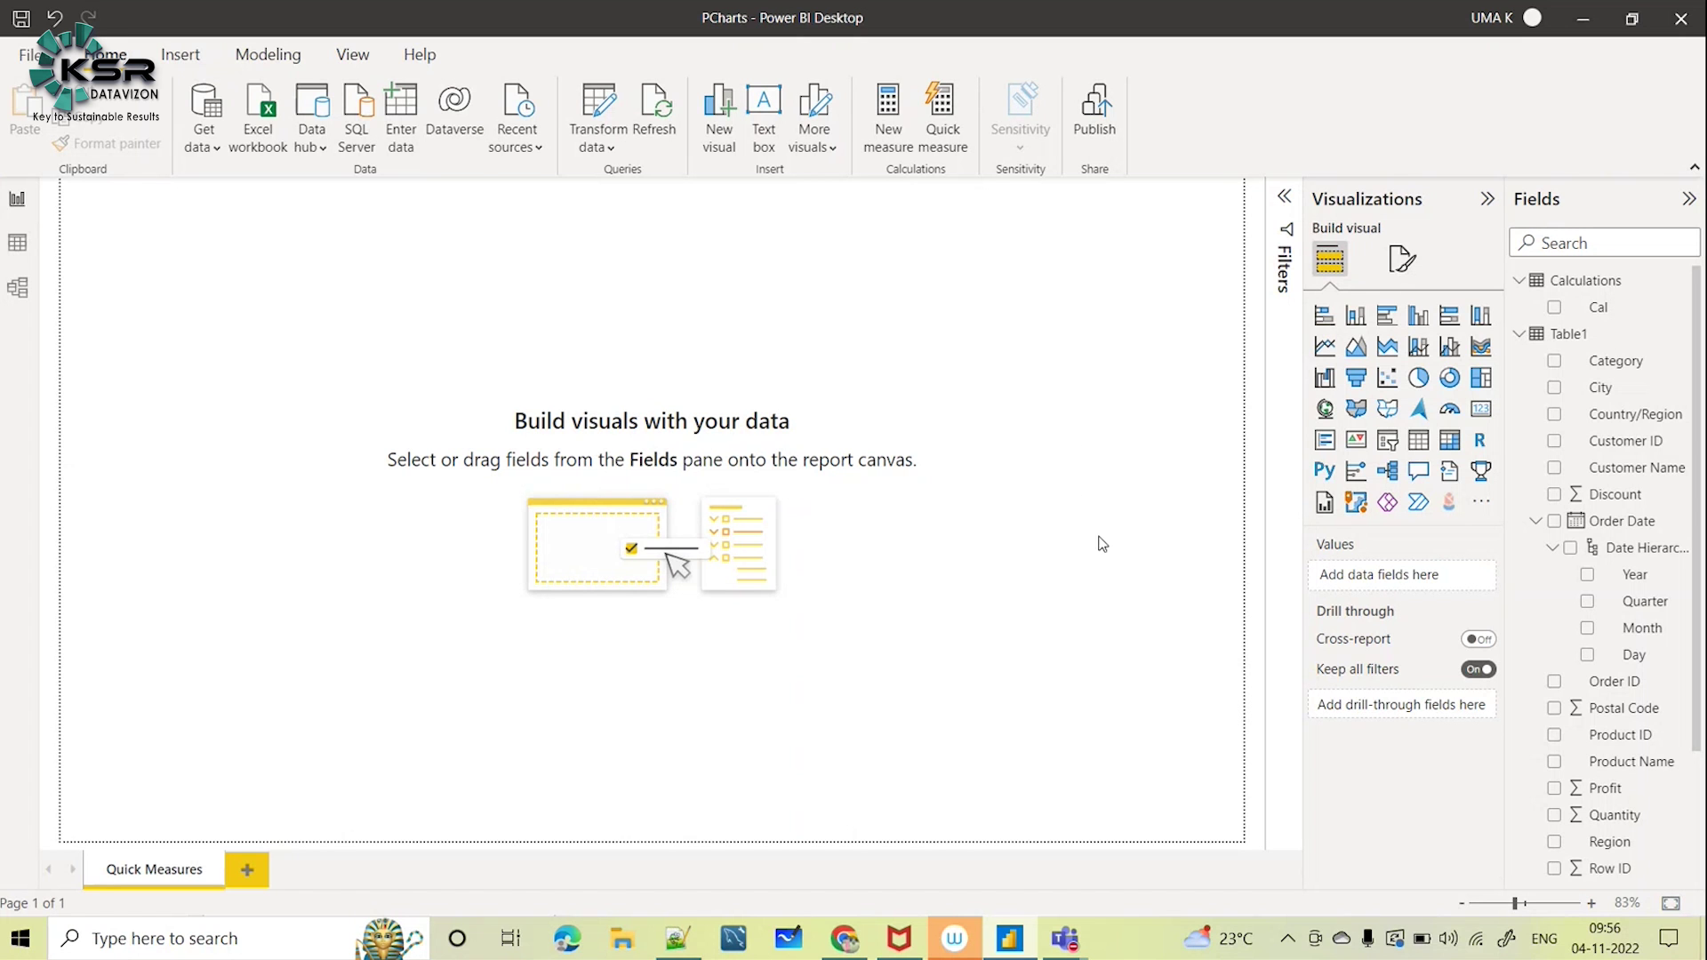
Switch to Chrome and examine the Quick measure suggestions section of the Power BI October 2022 feature summary, highlighting "using natural language"
{"action": "left_click", "coordinate": [845, 938]}
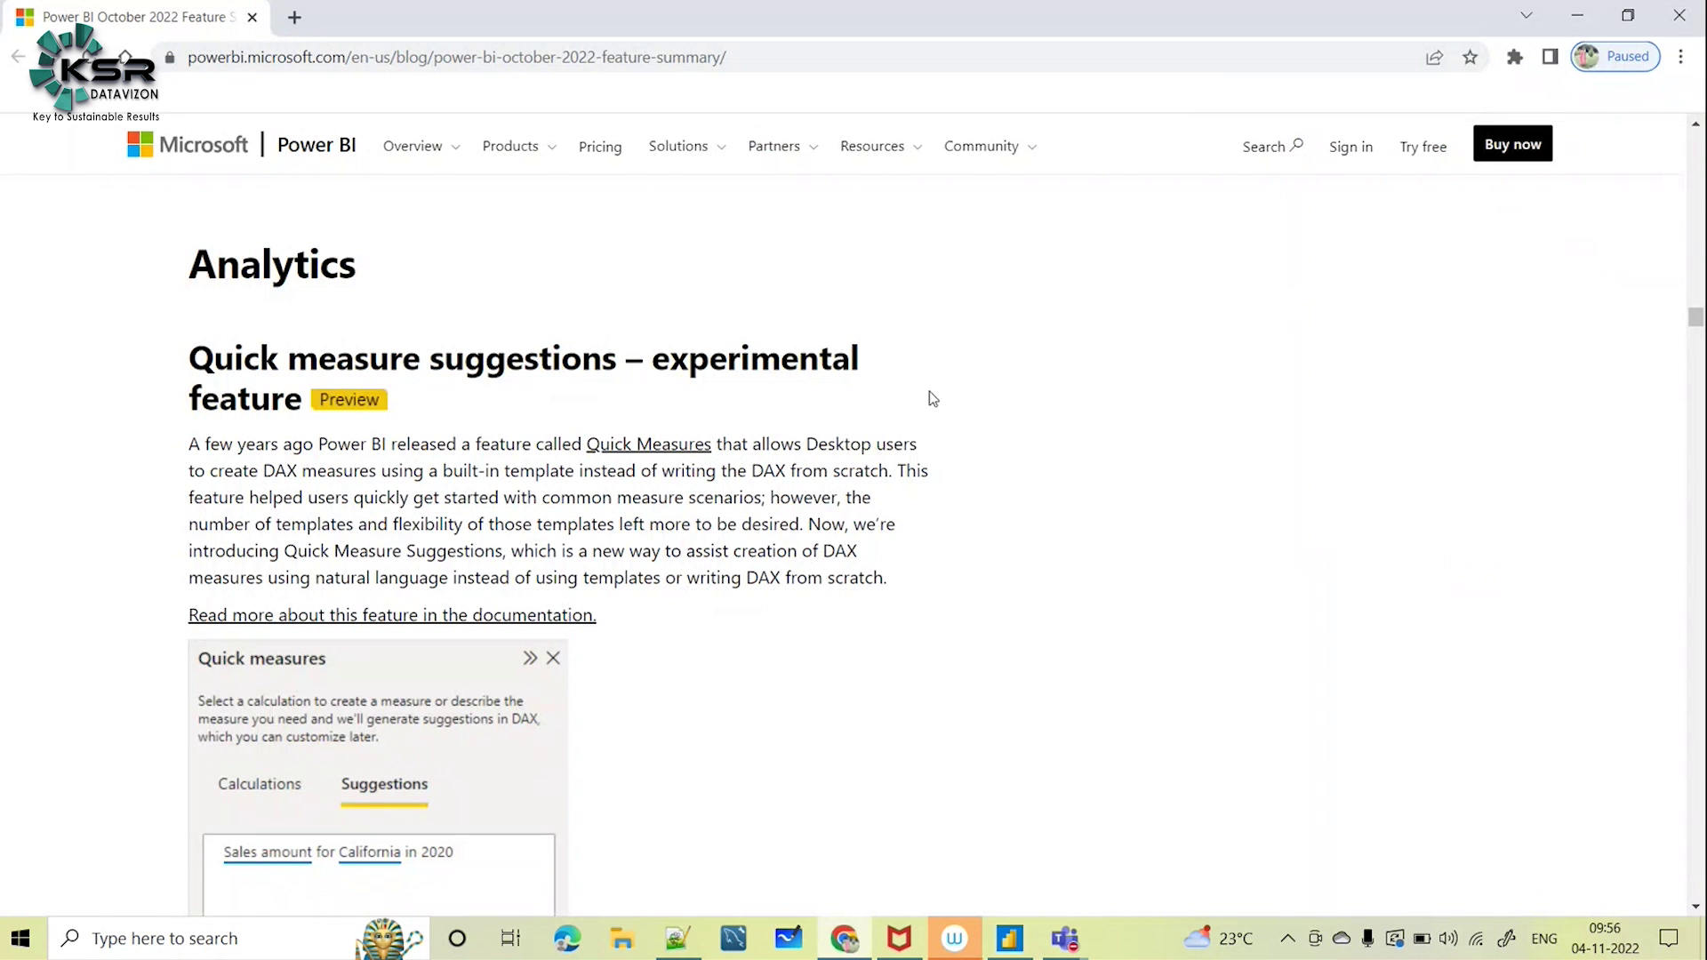
{"action": "scroll", "coordinate": [867, 418], "scroll_direction": "up", "scroll_amount": 3}
{"action": "scroll", "coordinate": [783, 534], "scroll_direction": "down", "scroll_amount": 3}
{"action": "scroll", "coordinate": [344, 396], "scroll_direction": "down", "scroll_amount": 1}
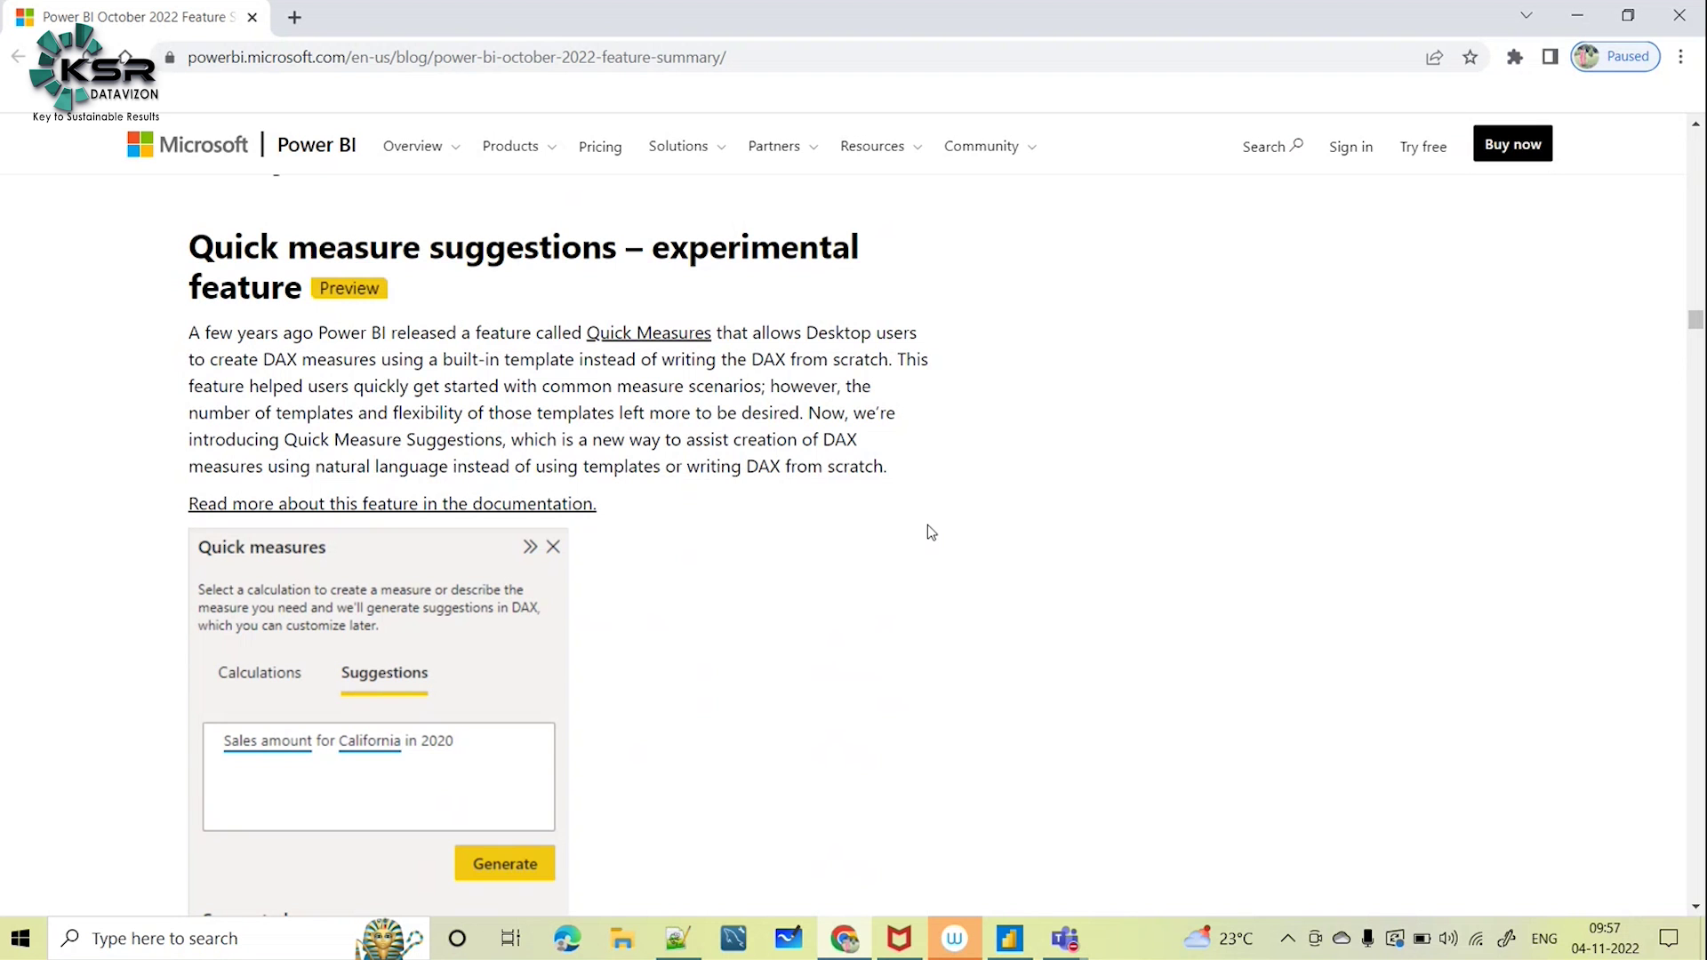
{"action": "mouse_move", "coordinate": [1010, 939]}
{"action": "left_click", "coordinate": [982, 789]}
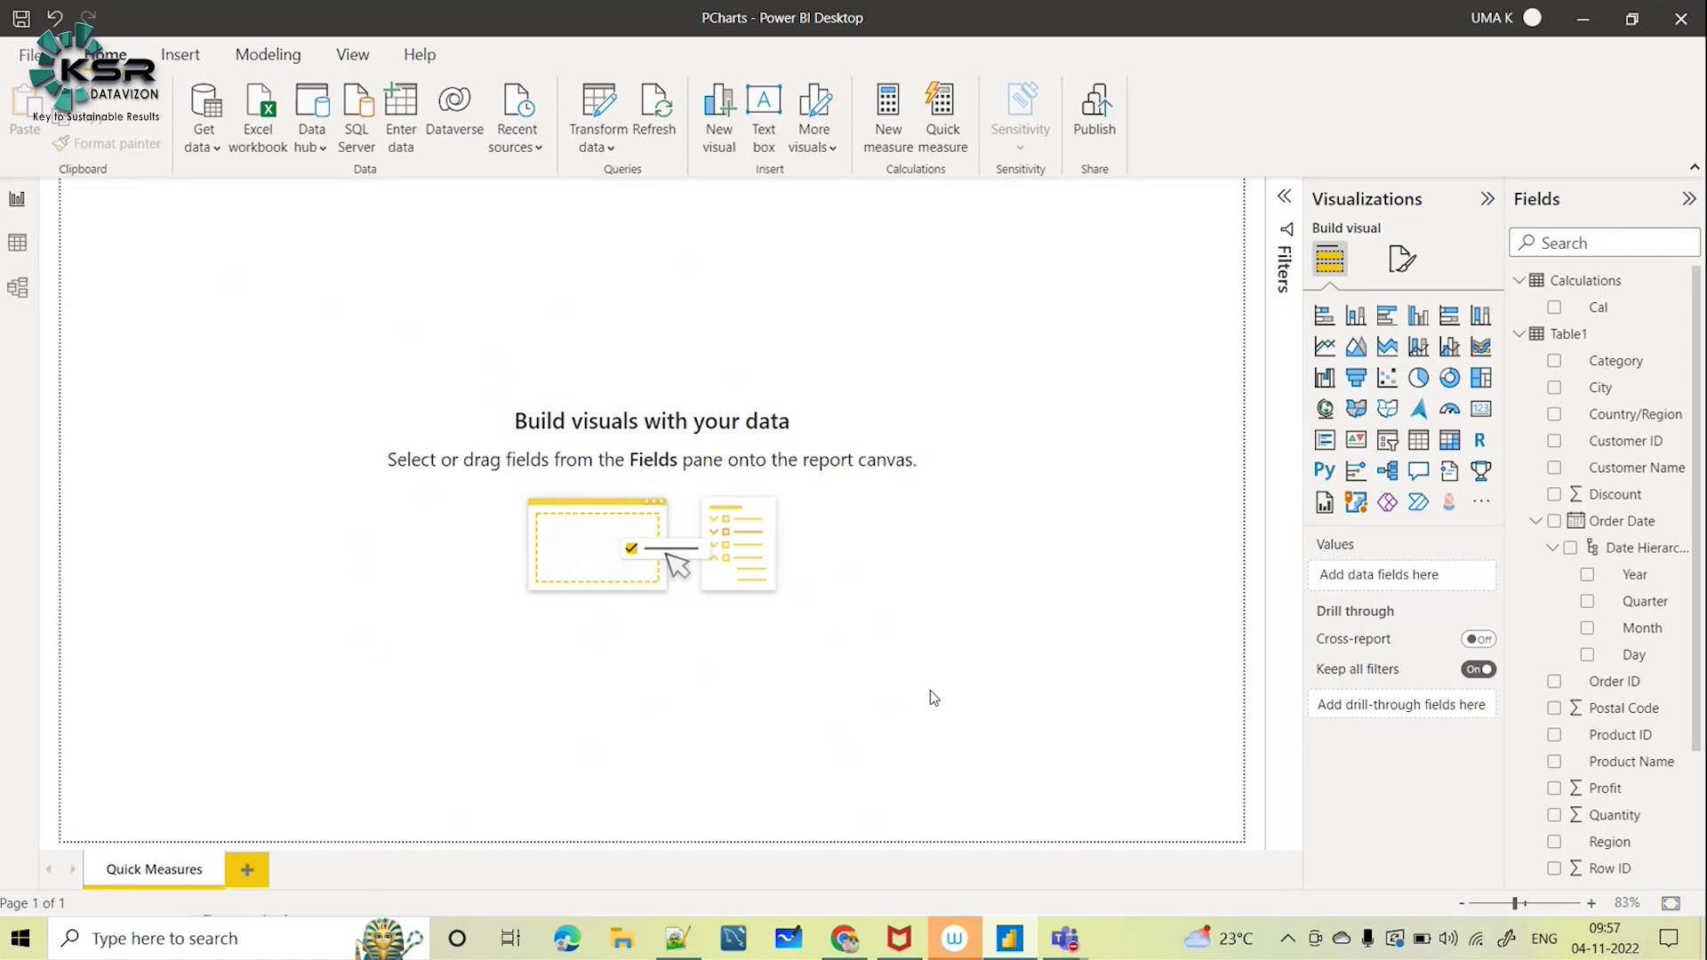
{"action": "left_click", "coordinate": [846, 939]}
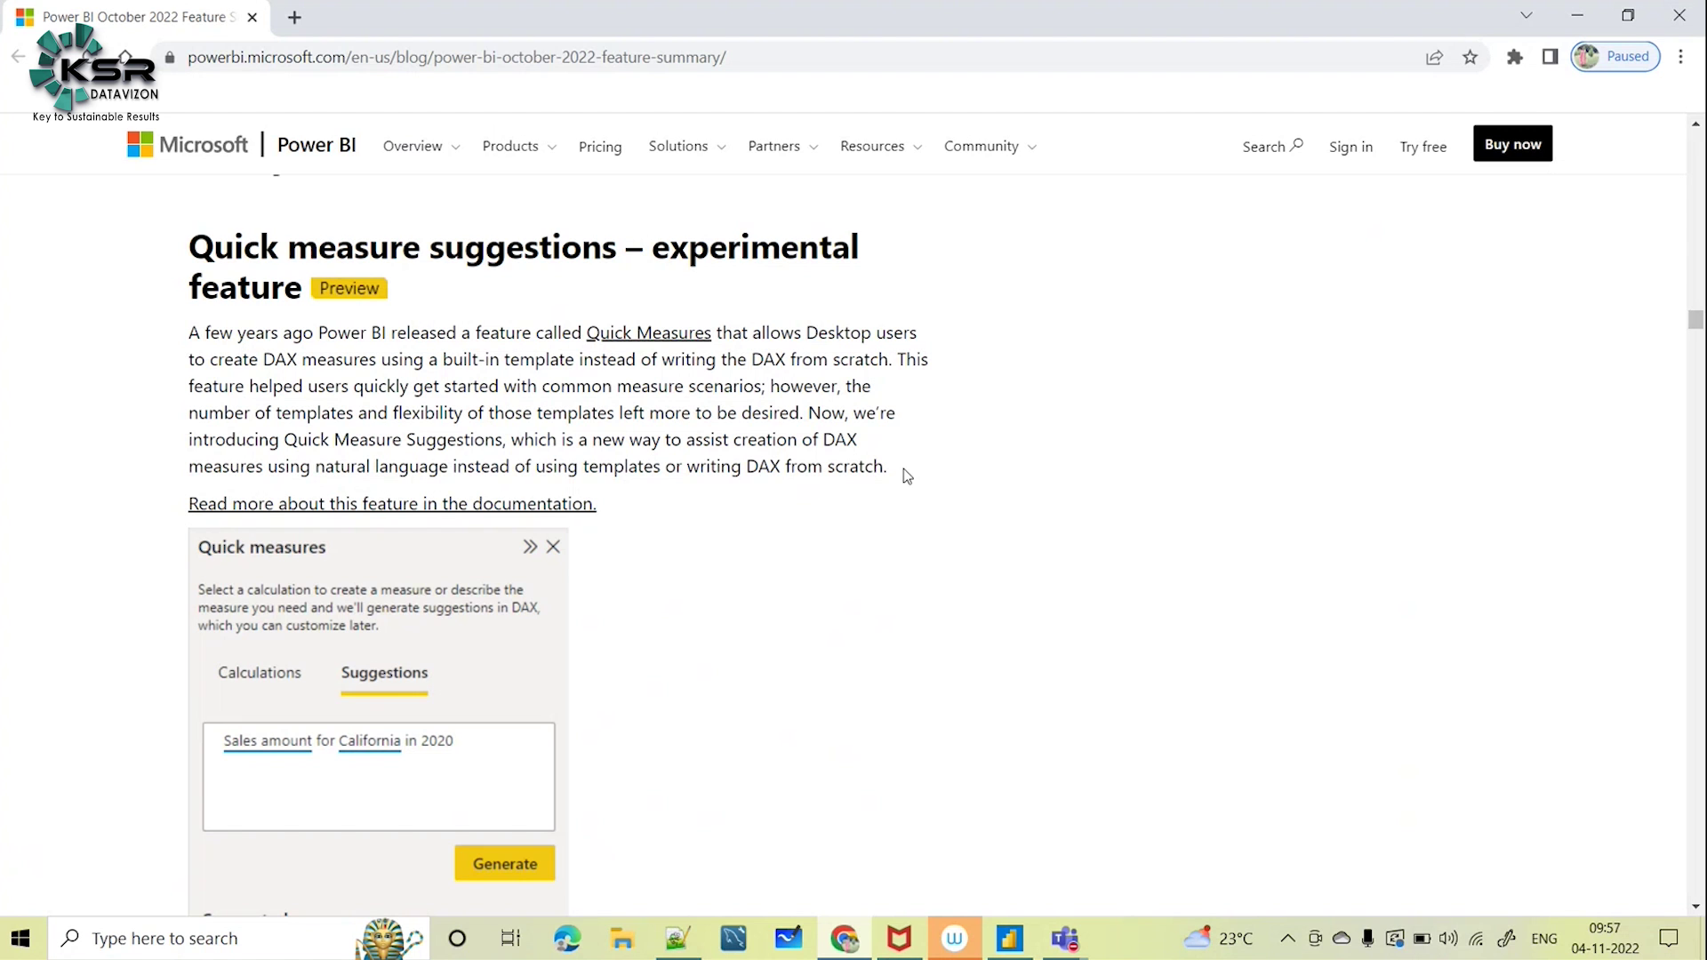
{"action": "left_click_drag", "start_coordinate": [690, 469], "coordinate": [887, 470]}
{"action": "left_click", "coordinate": [346, 462]}
{"action": "left_click_drag", "start_coordinate": [446, 469], "coordinate": [264, 469]}
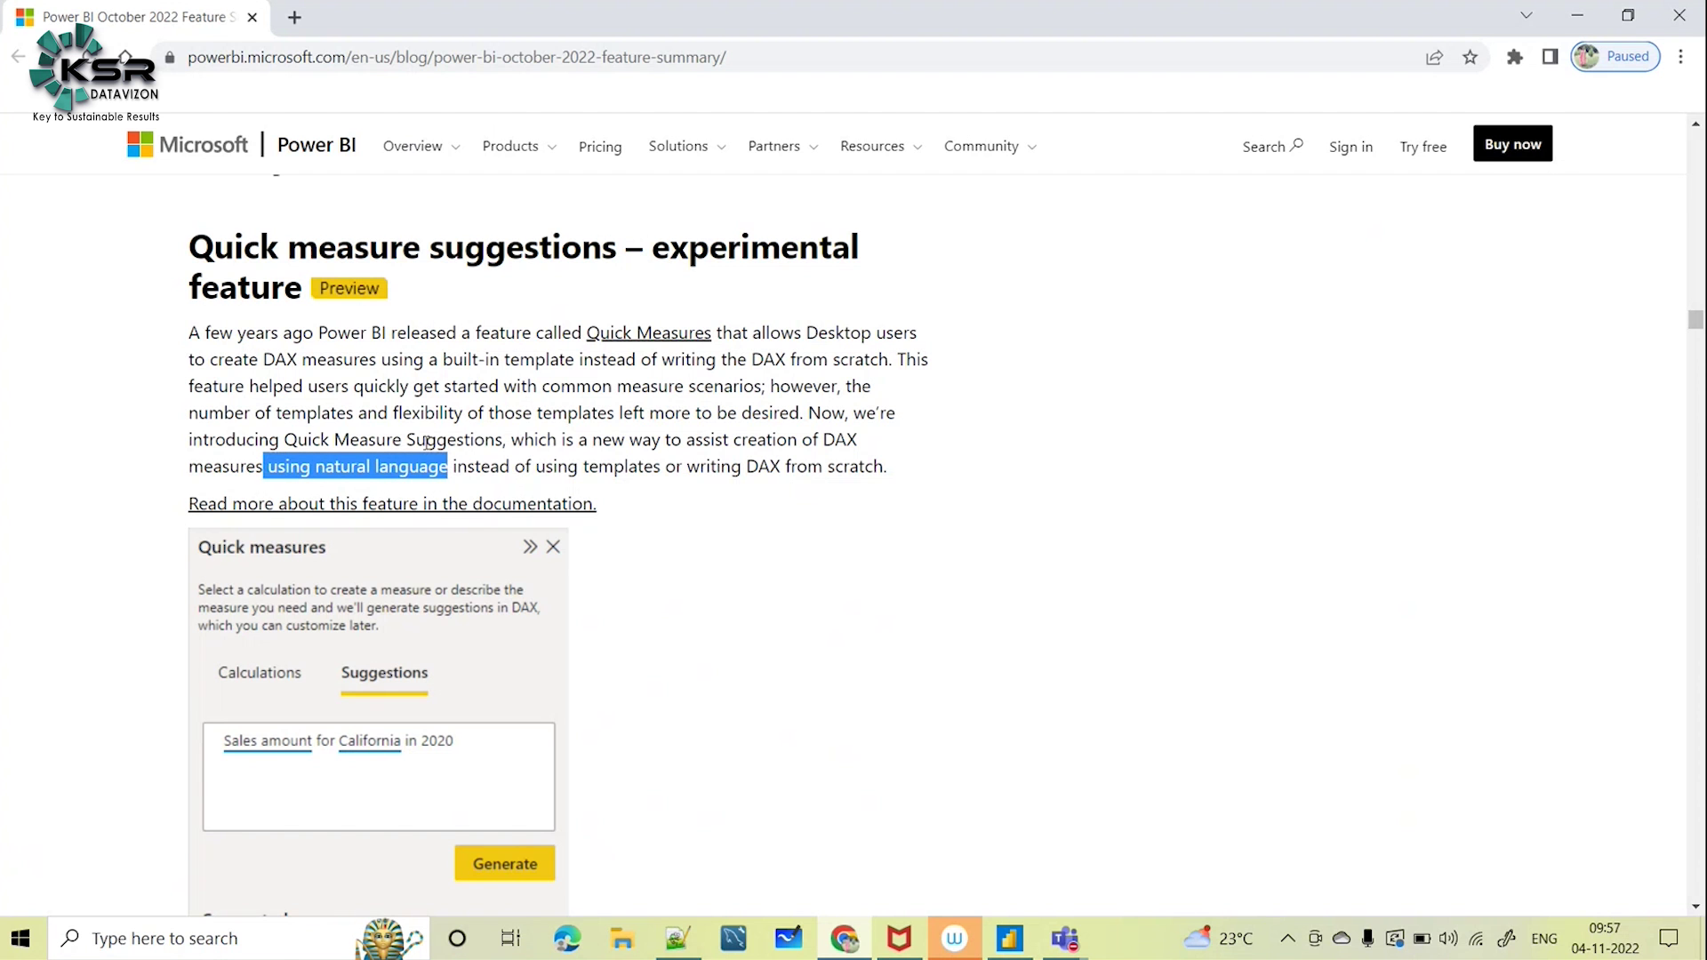
Switch to Power BI Desktop and review the columns of Table1 in Data view, then return to the report page
{"action": "left_click", "coordinate": [1009, 938]}
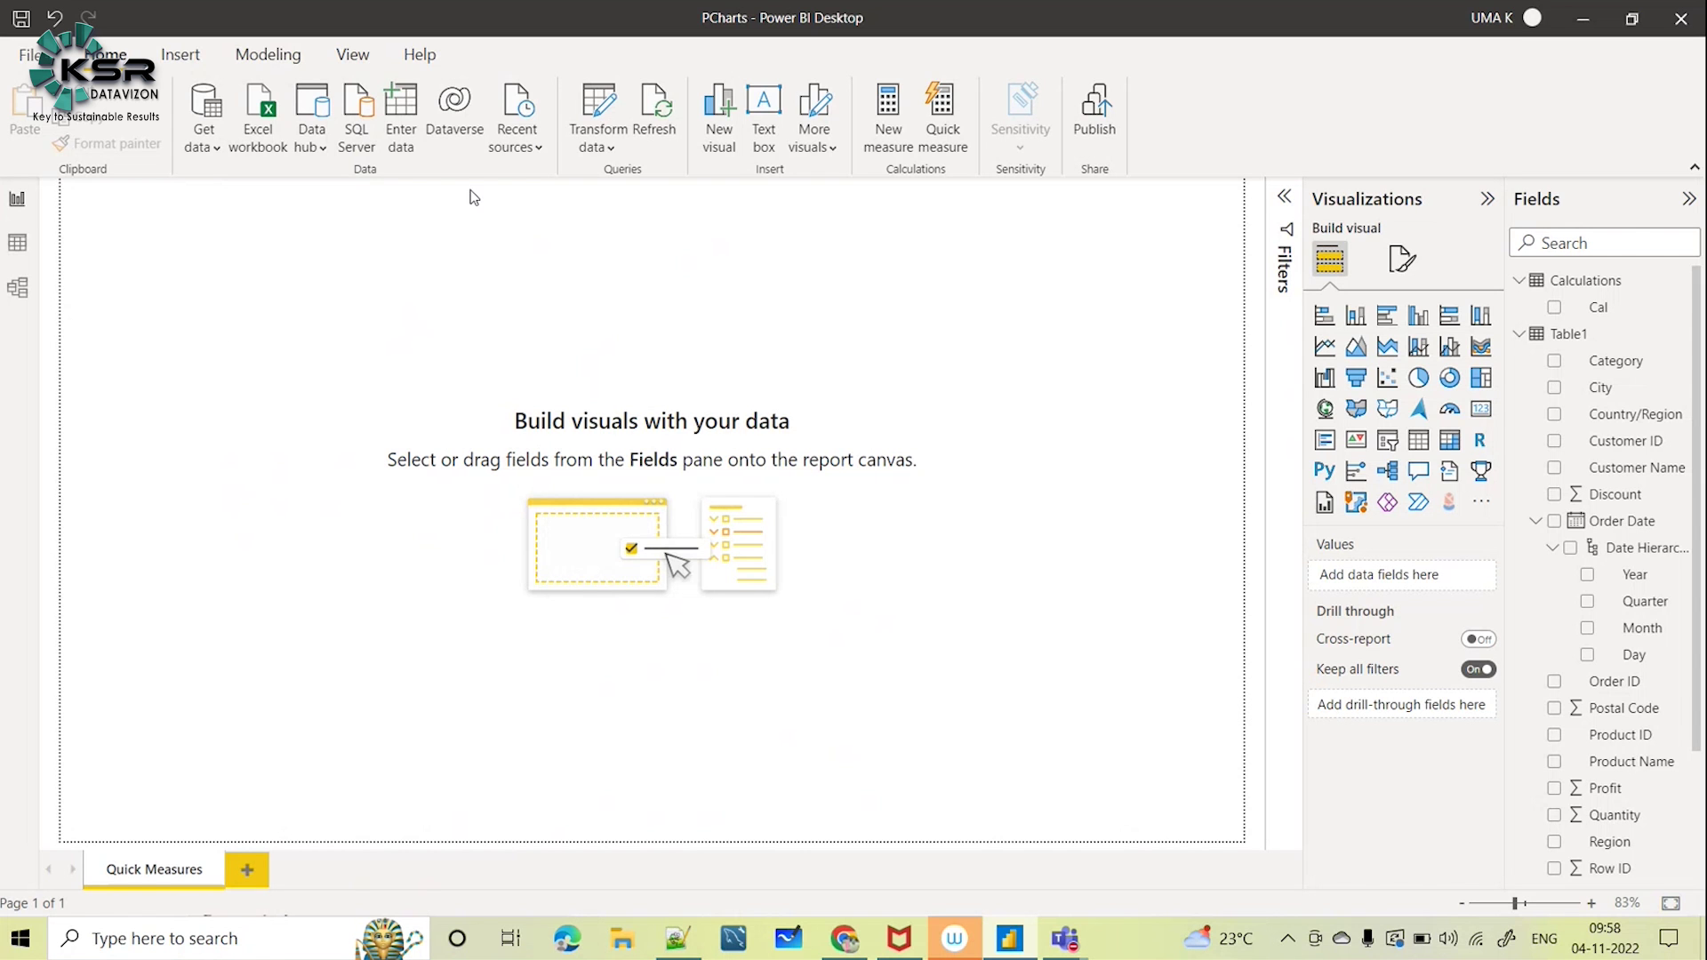
{"action": "left_click", "coordinate": [1565, 333]}
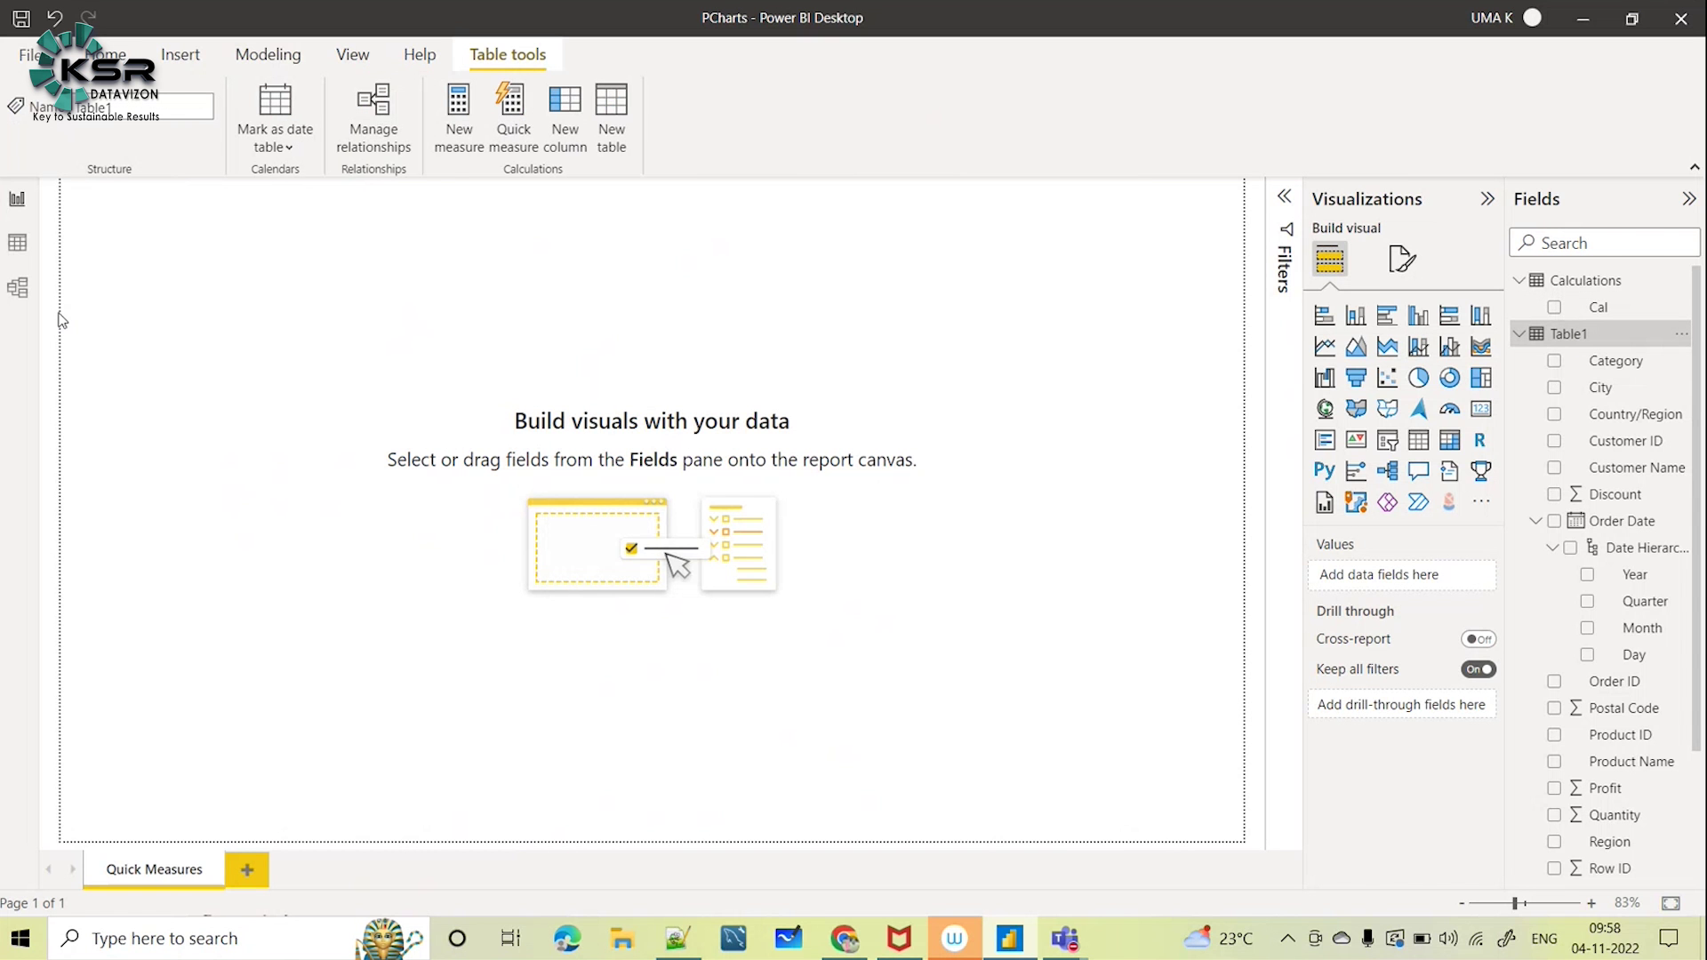
{"action": "left_click", "coordinate": [16, 242]}
{"action": "left_click_drag", "start_coordinate": [845, 881], "coordinate": [614, 829]}
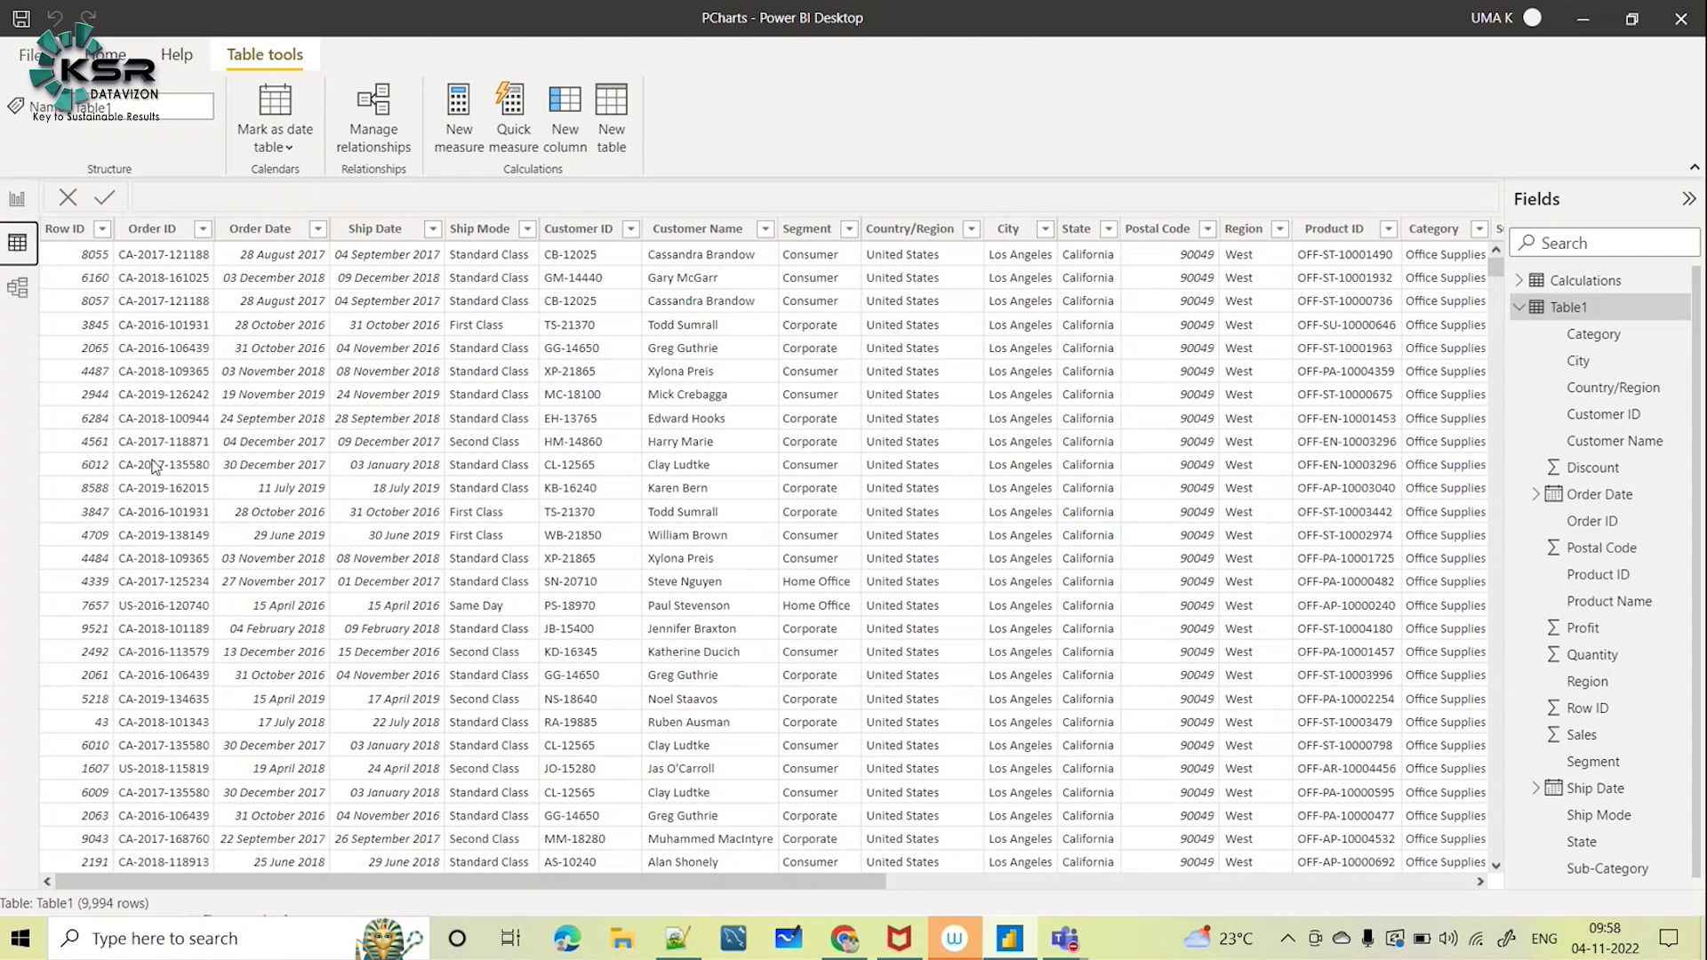
{"action": "left_click_drag", "start_coordinate": [859, 886], "coordinate": [964, 886]}
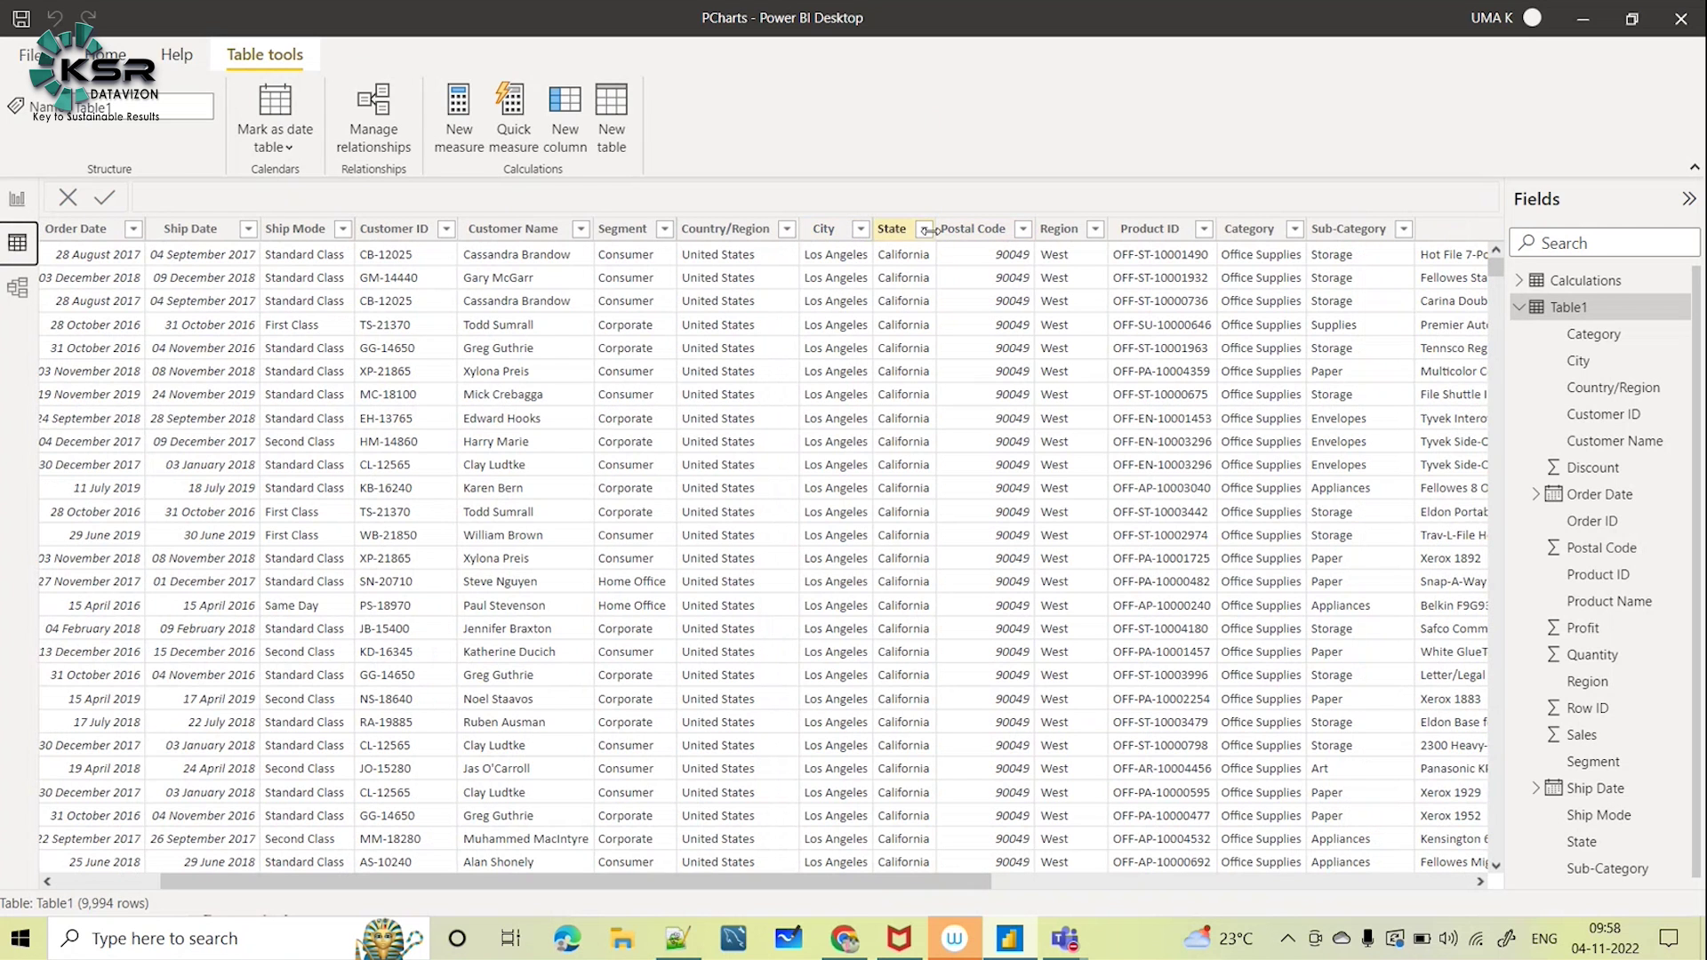
{"action": "left_click_drag", "start_coordinate": [969, 879], "coordinate": [1459, 922]}
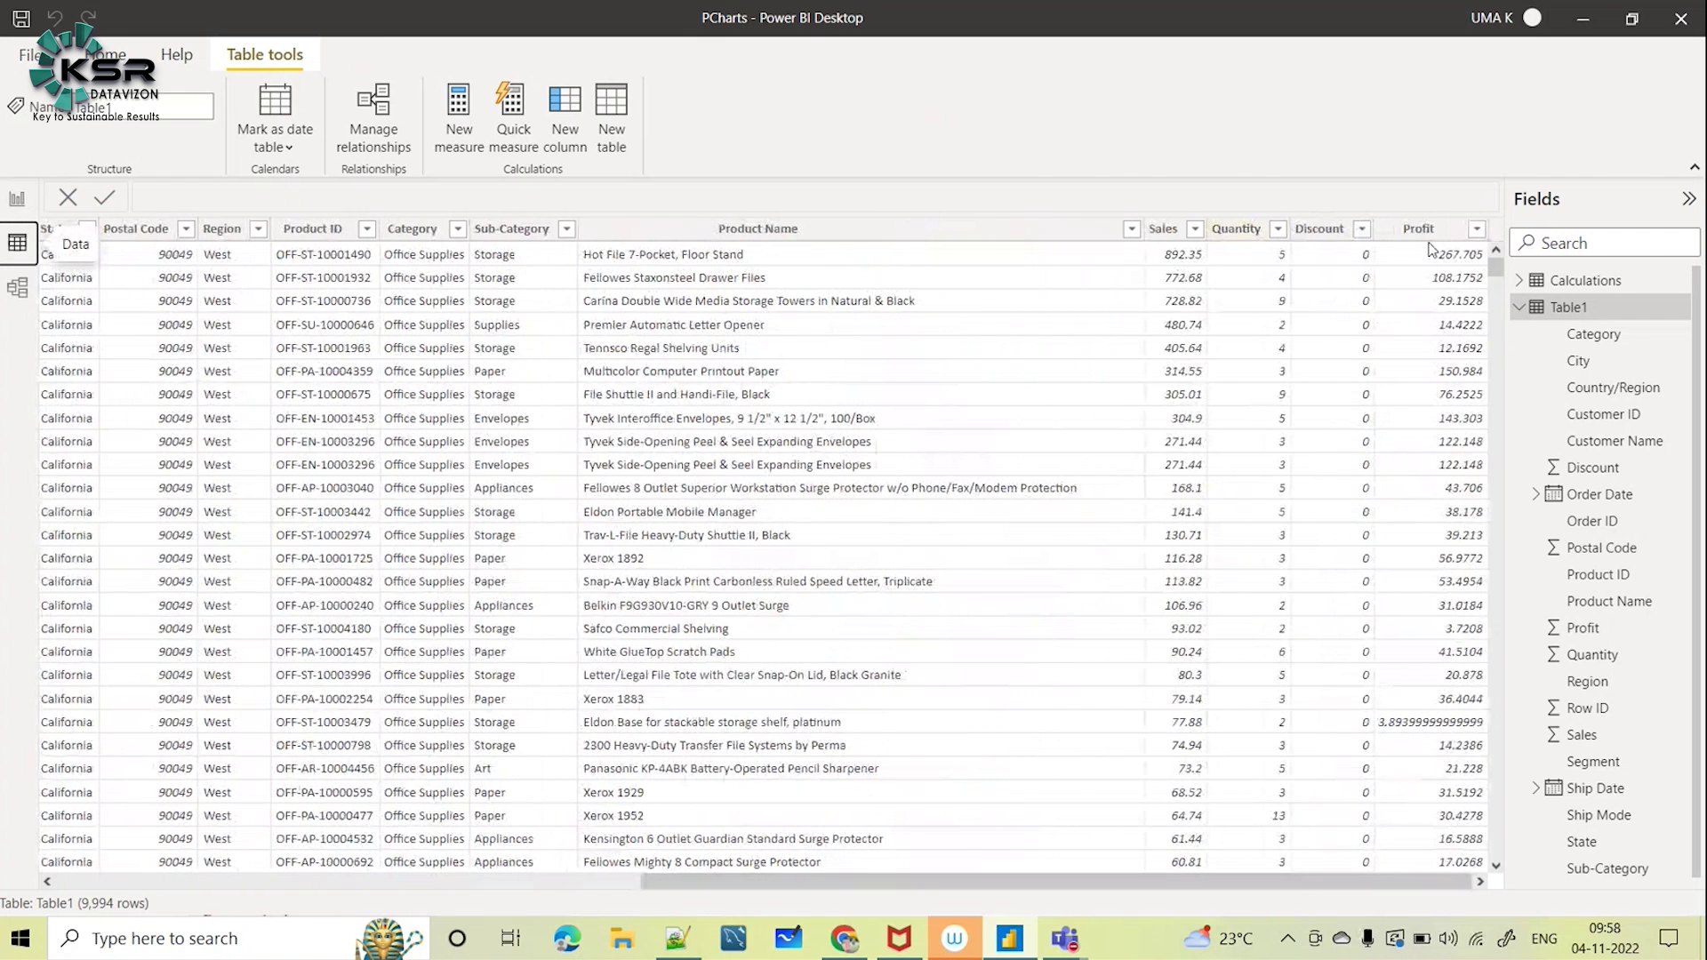
{"action": "left_click_drag", "start_coordinate": [1058, 892], "coordinate": [458, 889]}
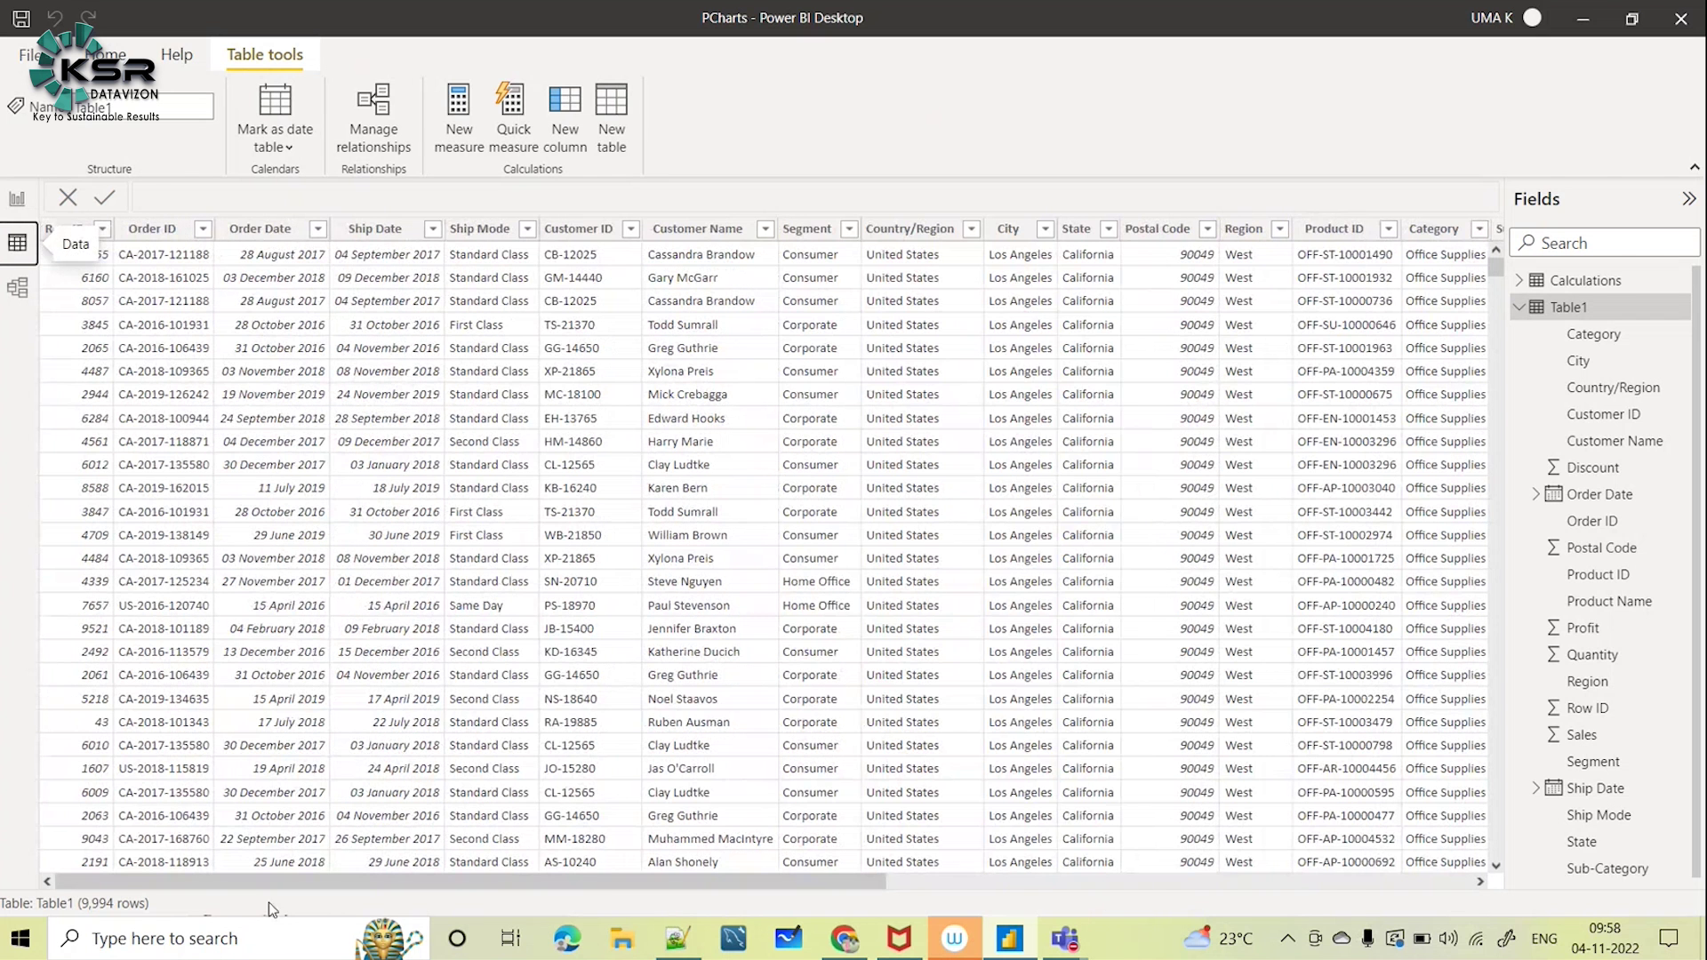
{"action": "left_click", "coordinate": [17, 199]}
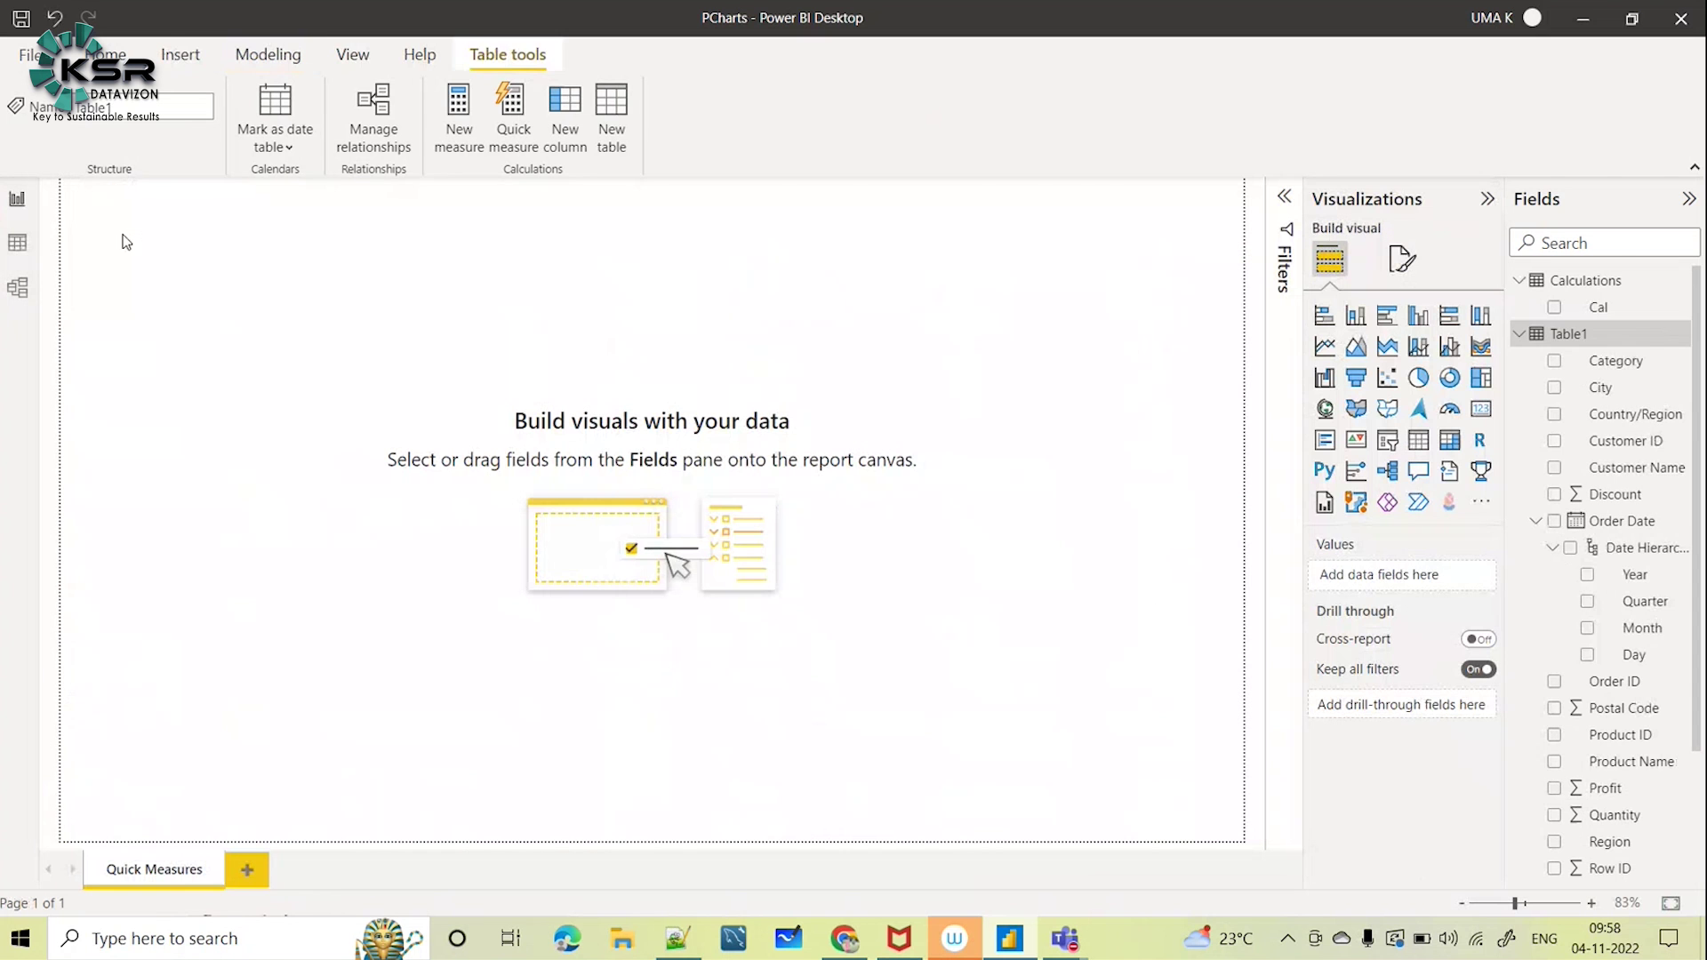
Inspect the Calculations table in Data view and return to the report page
{"action": "left_click", "coordinate": [1587, 281]}
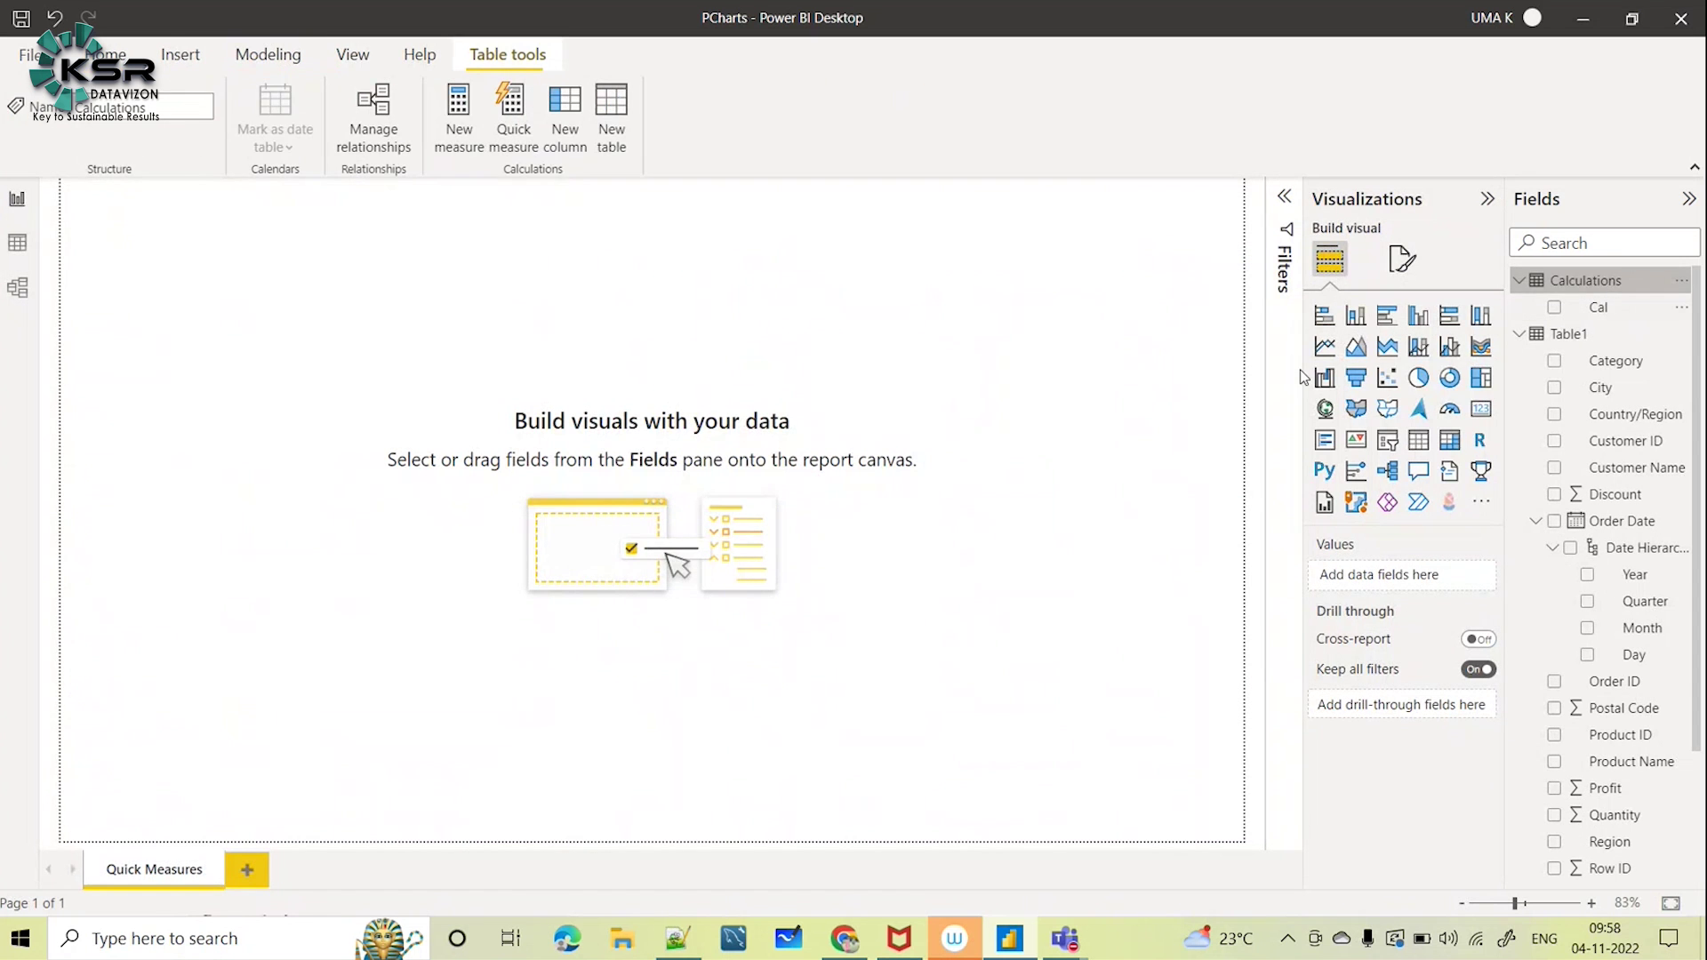
{"action": "left_click", "coordinate": [17, 243]}
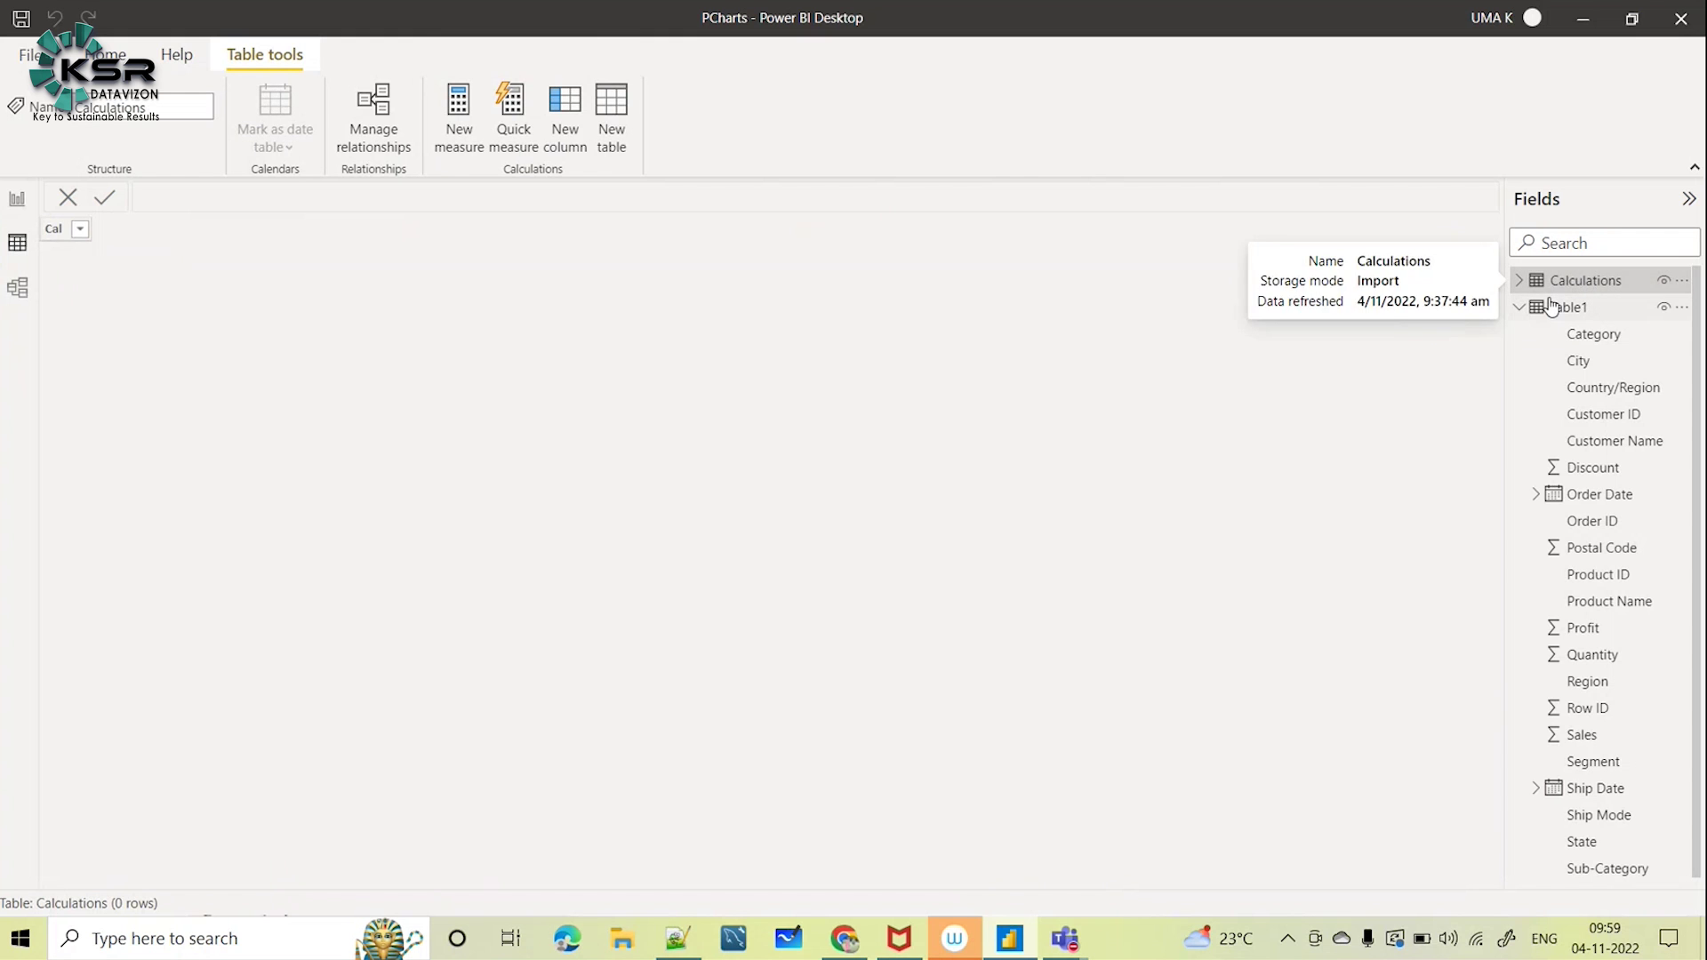
{"action": "left_click", "coordinate": [17, 199]}
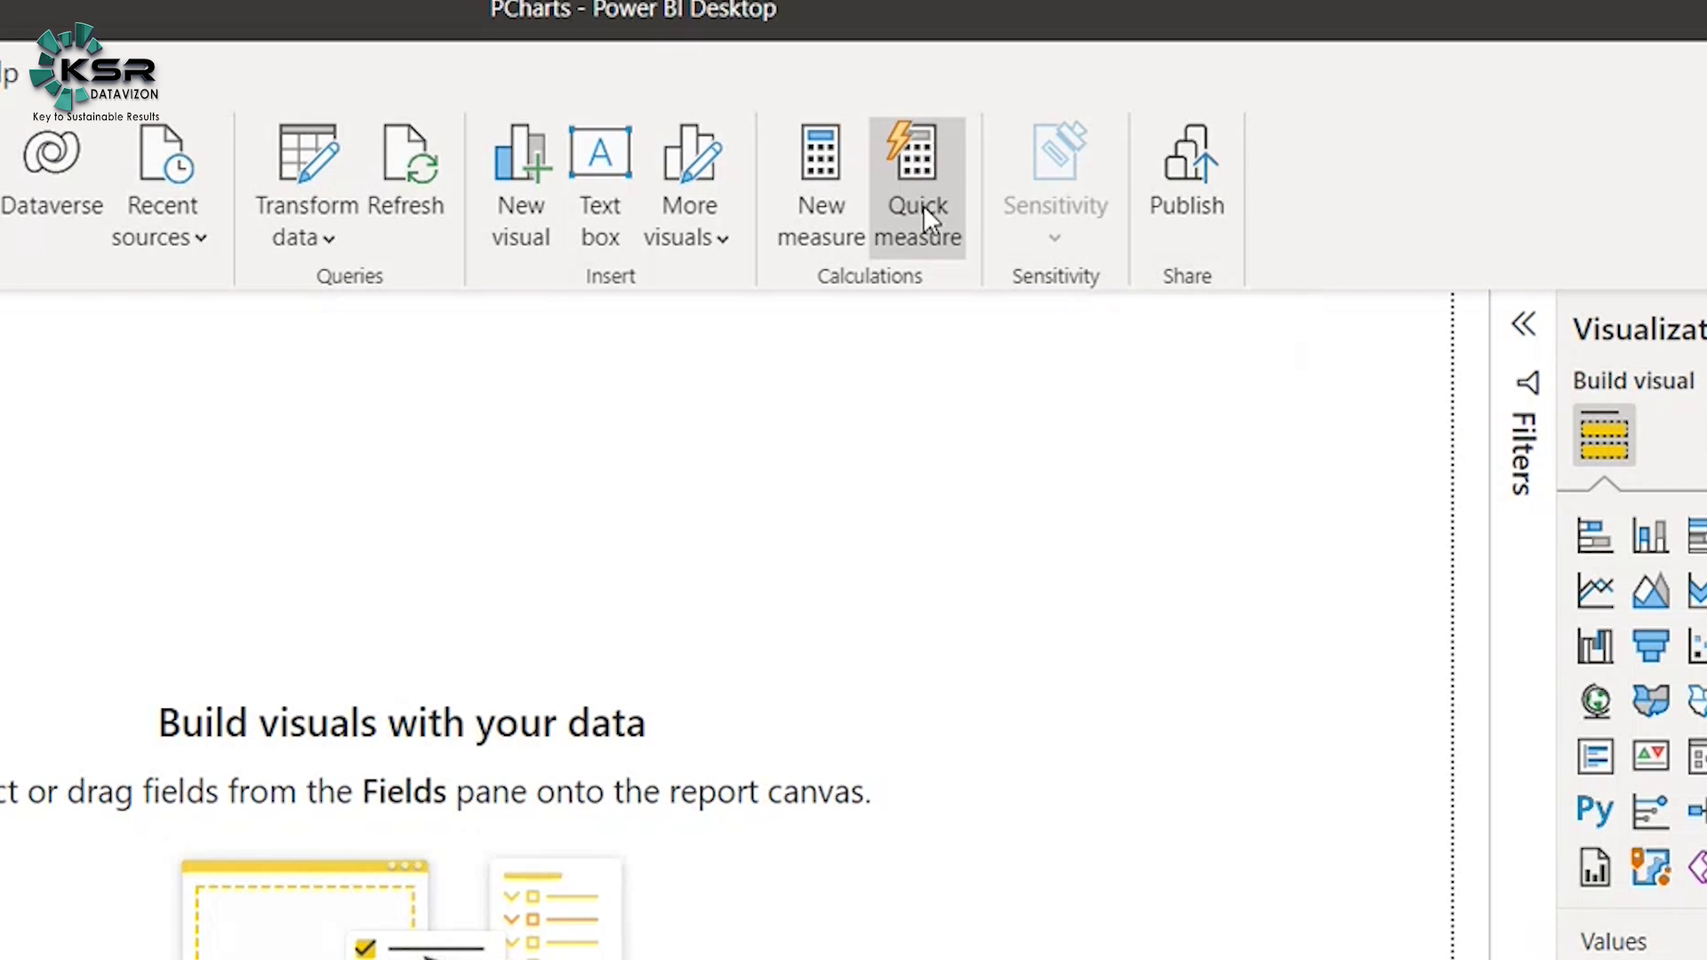
Open Quick measure and show its Suggestions mode for describing a measure in natural language
{"action": "left_click", "coordinate": [946, 136]}
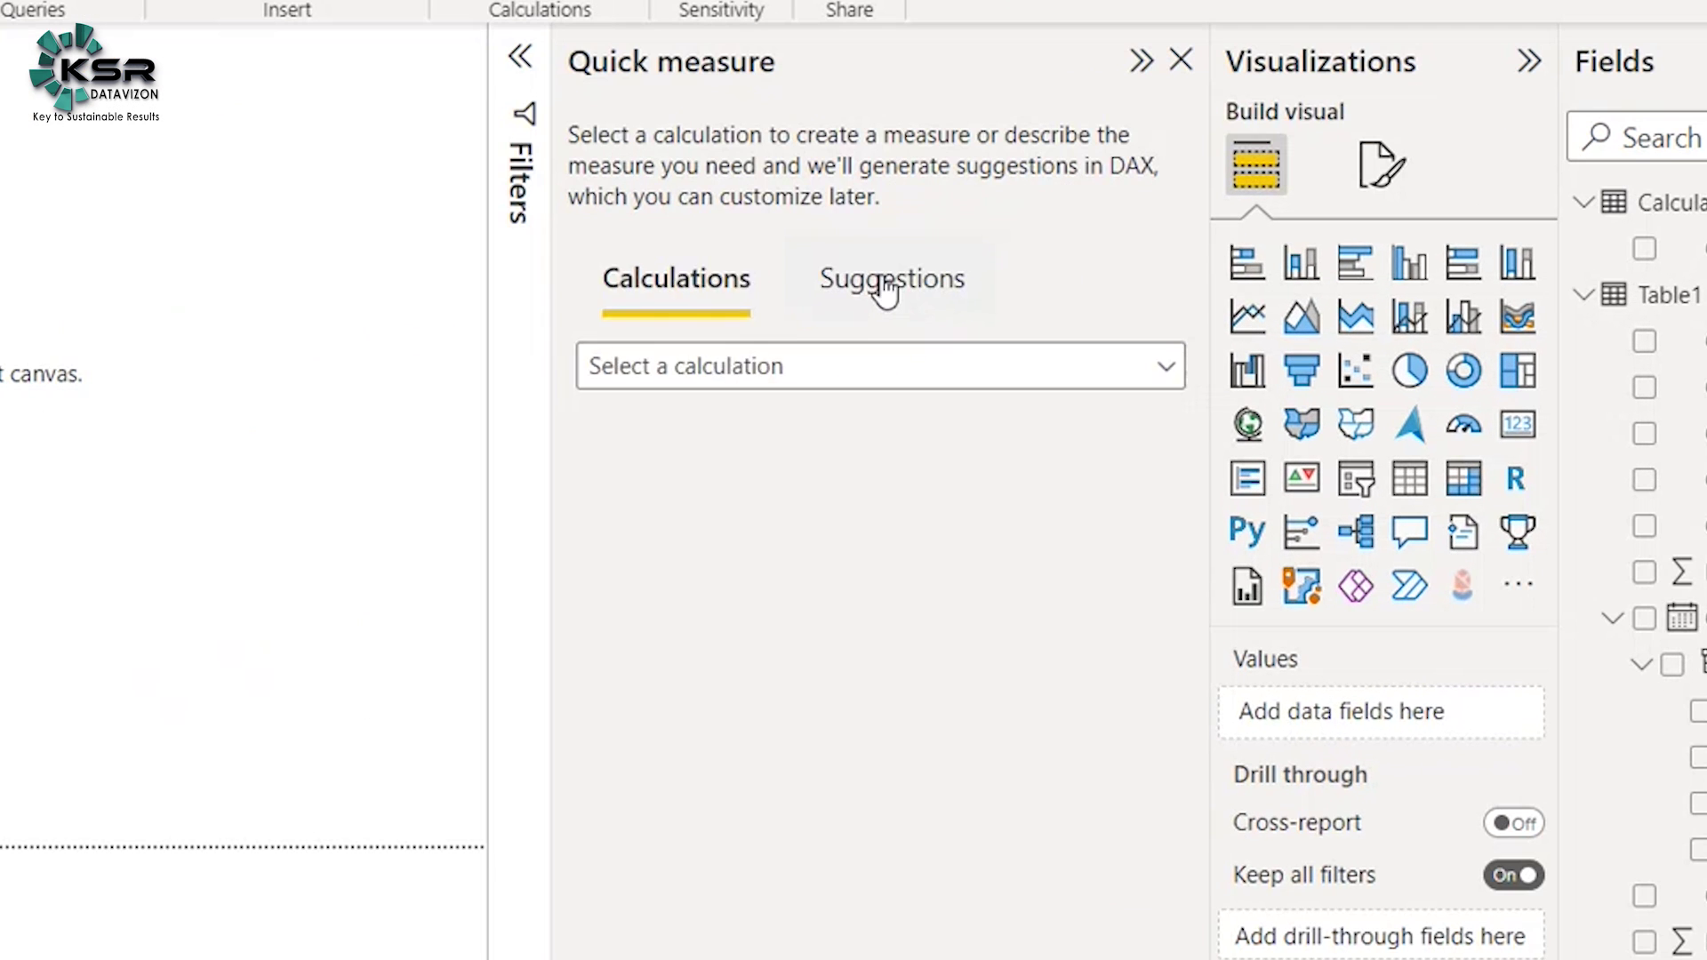
{"action": "left_click", "coordinate": [1118, 328]}
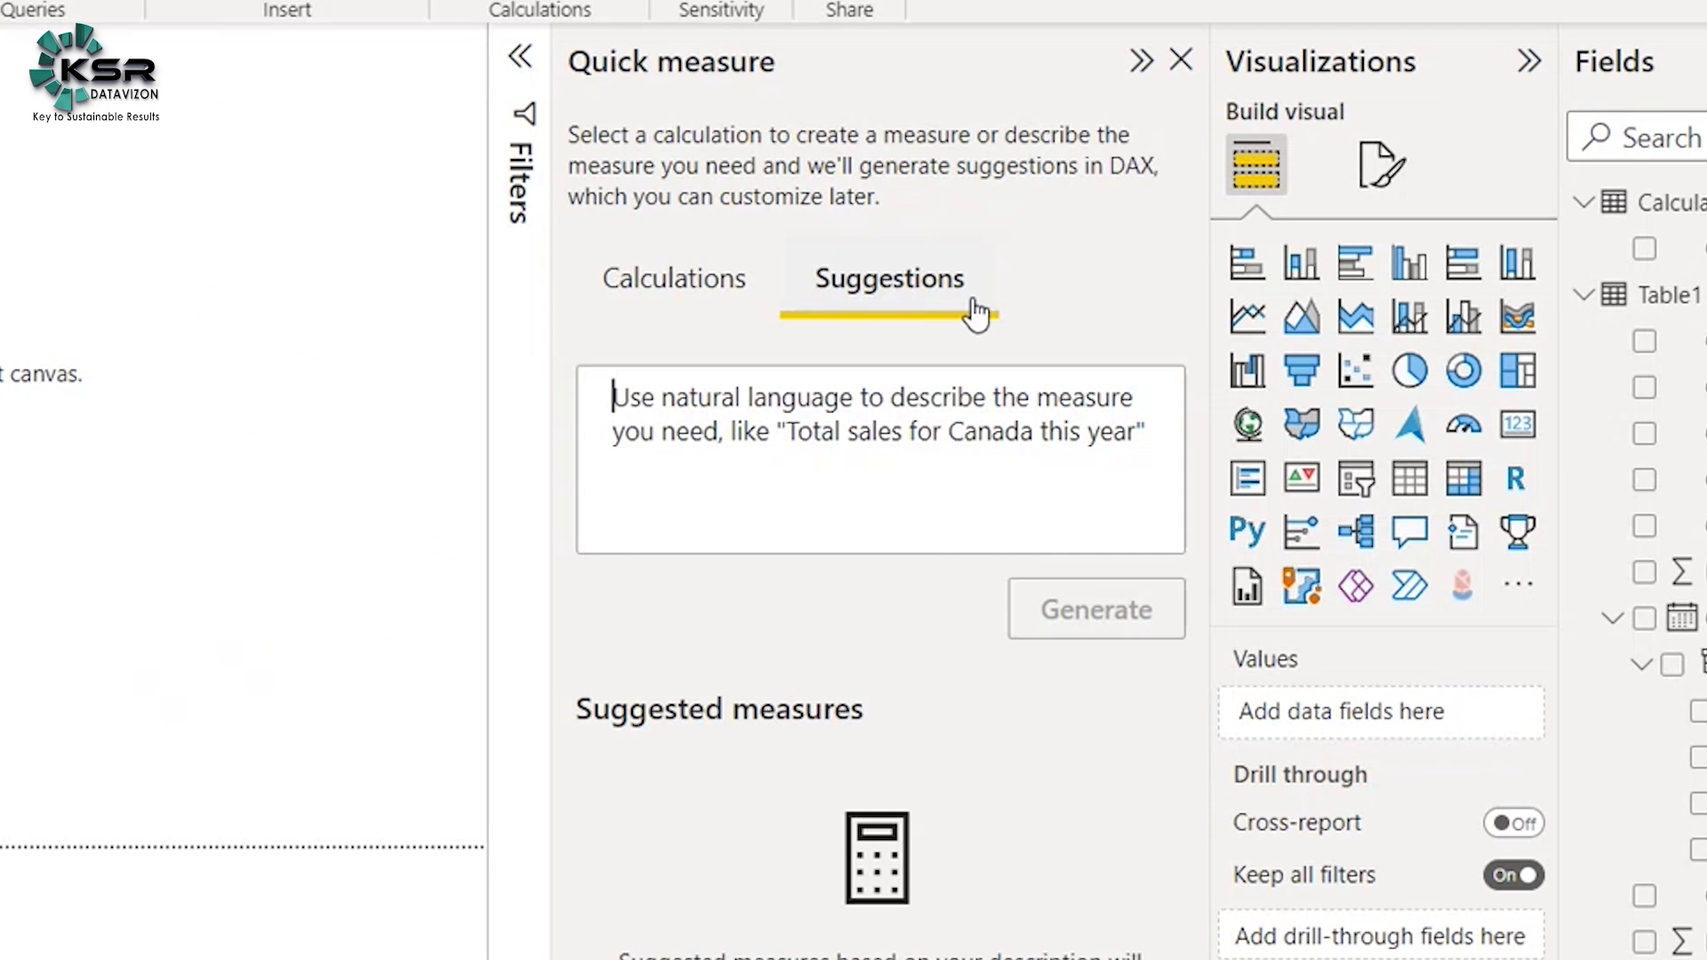
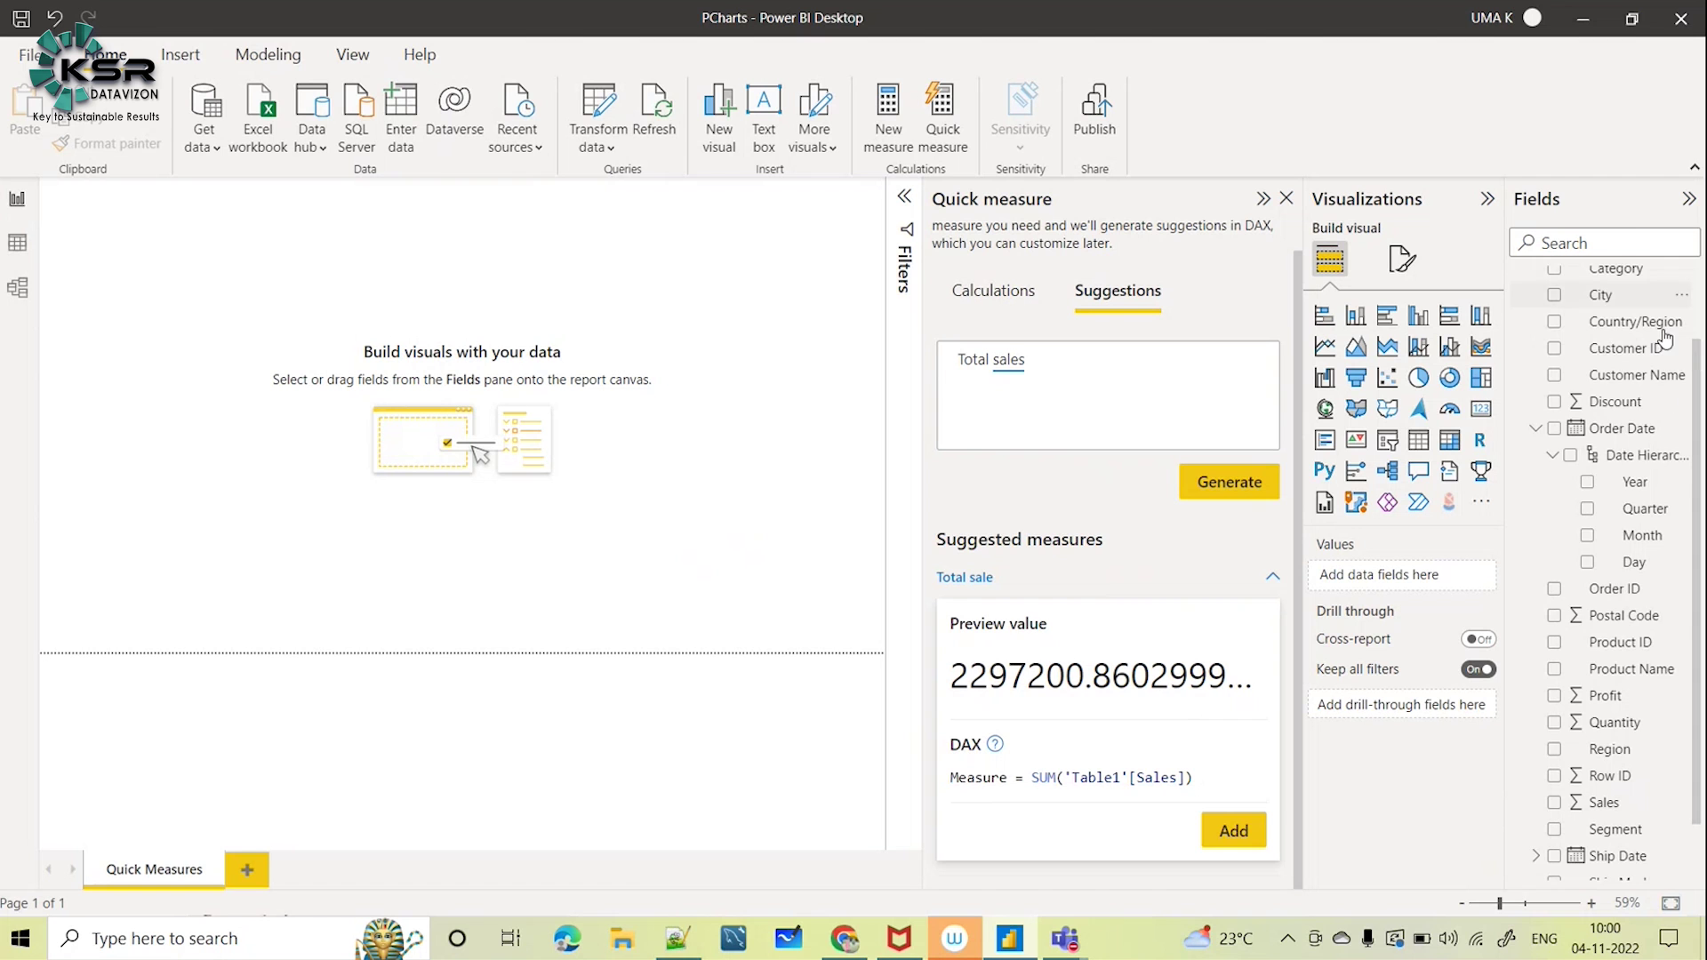
Add a card visual to the upper-left area of the report page and show the sum of Table1's Sales field in it
{"action": "scroll", "coordinate": [1663, 400], "scroll_direction": "up", "scroll_amount": 2}
{"action": "scroll", "coordinate": [1618, 801], "scroll_direction": "down", "scroll_amount": 3}
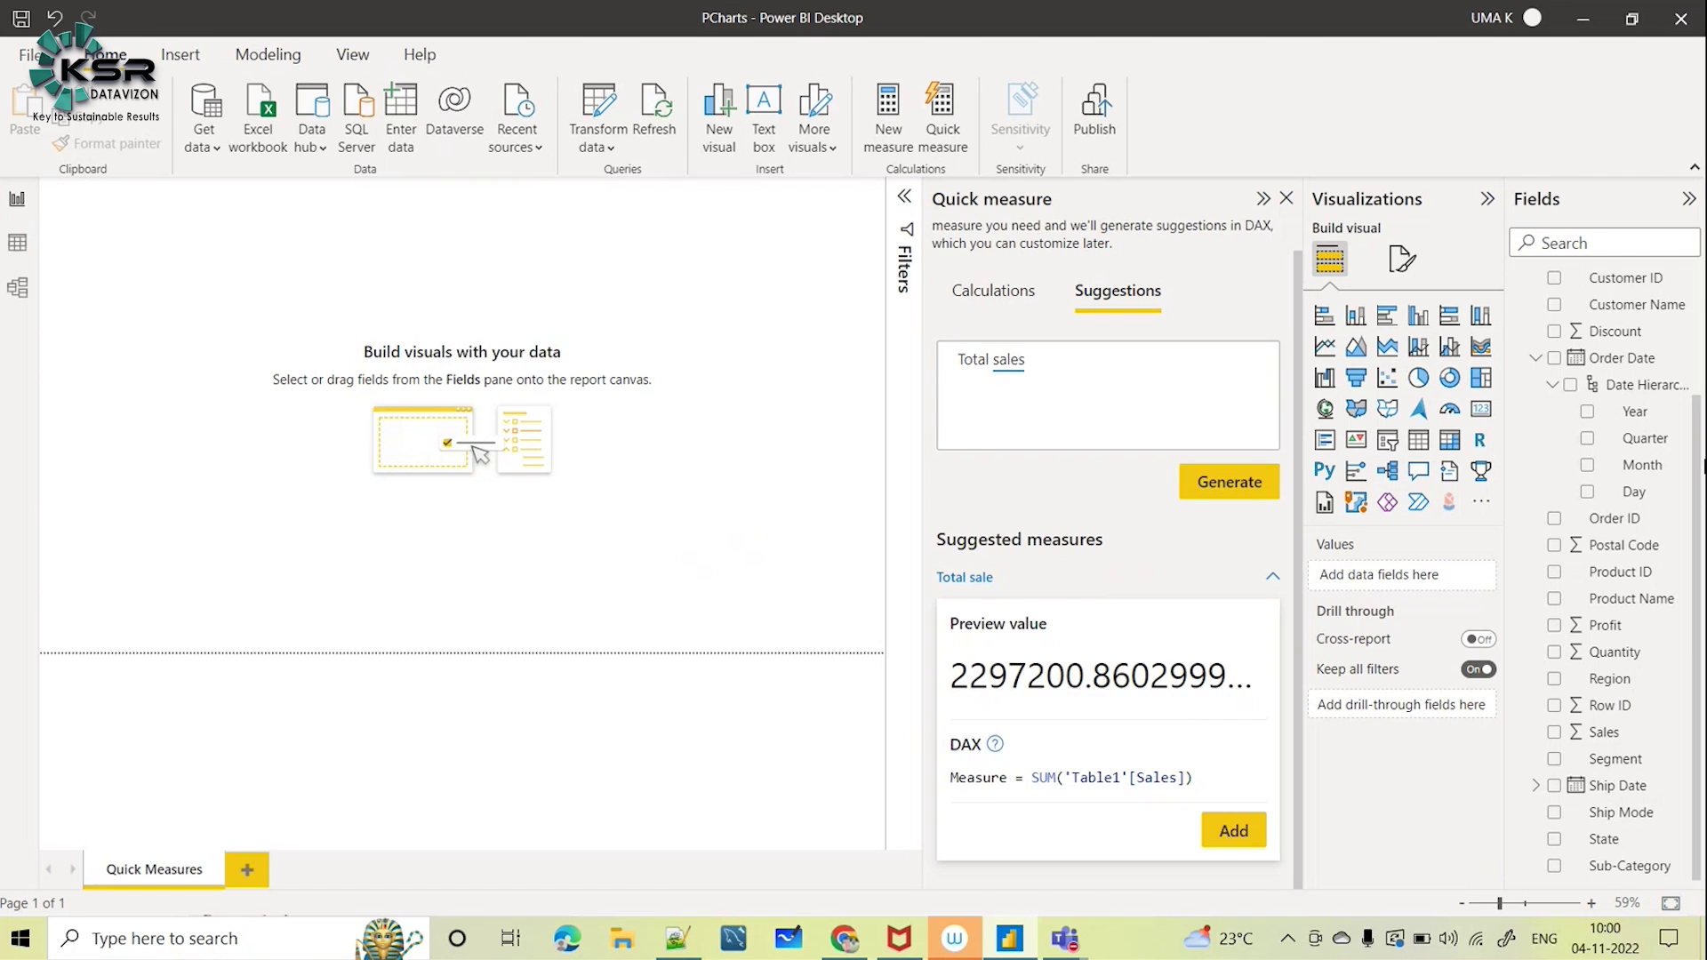
{"action": "scroll", "coordinate": [1699, 484], "scroll_direction": "up", "scroll_amount": 2}
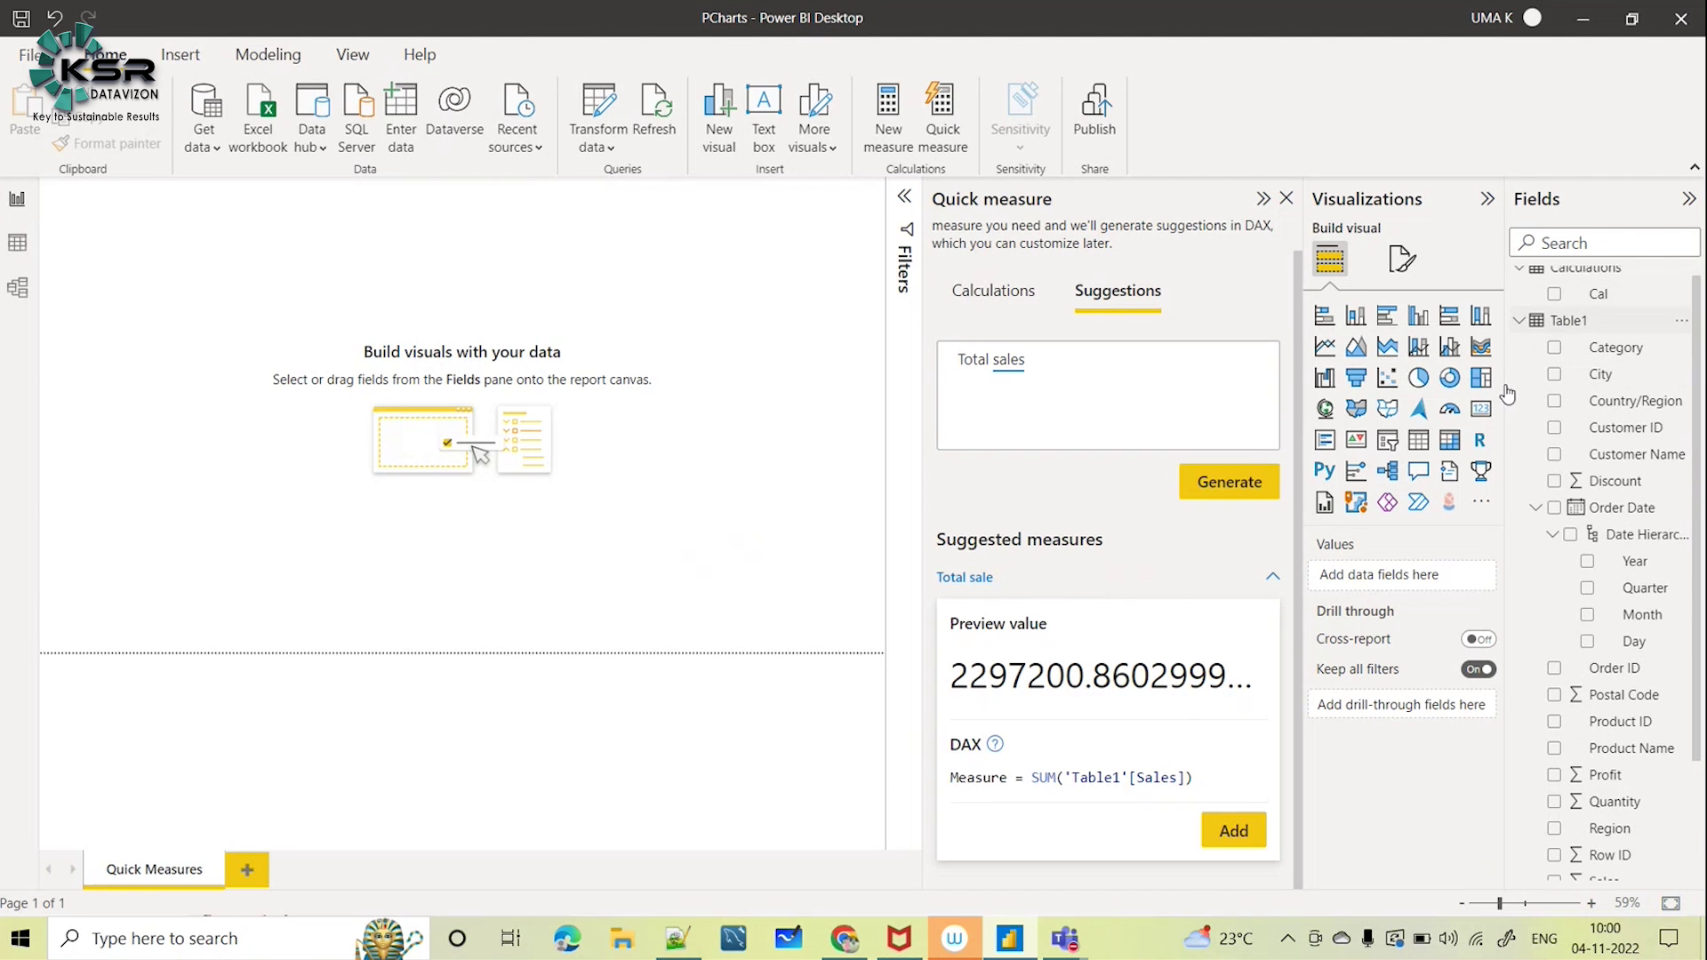
{"action": "scroll", "coordinate": [1649, 845], "scroll_direction": "down", "scroll_amount": 2}
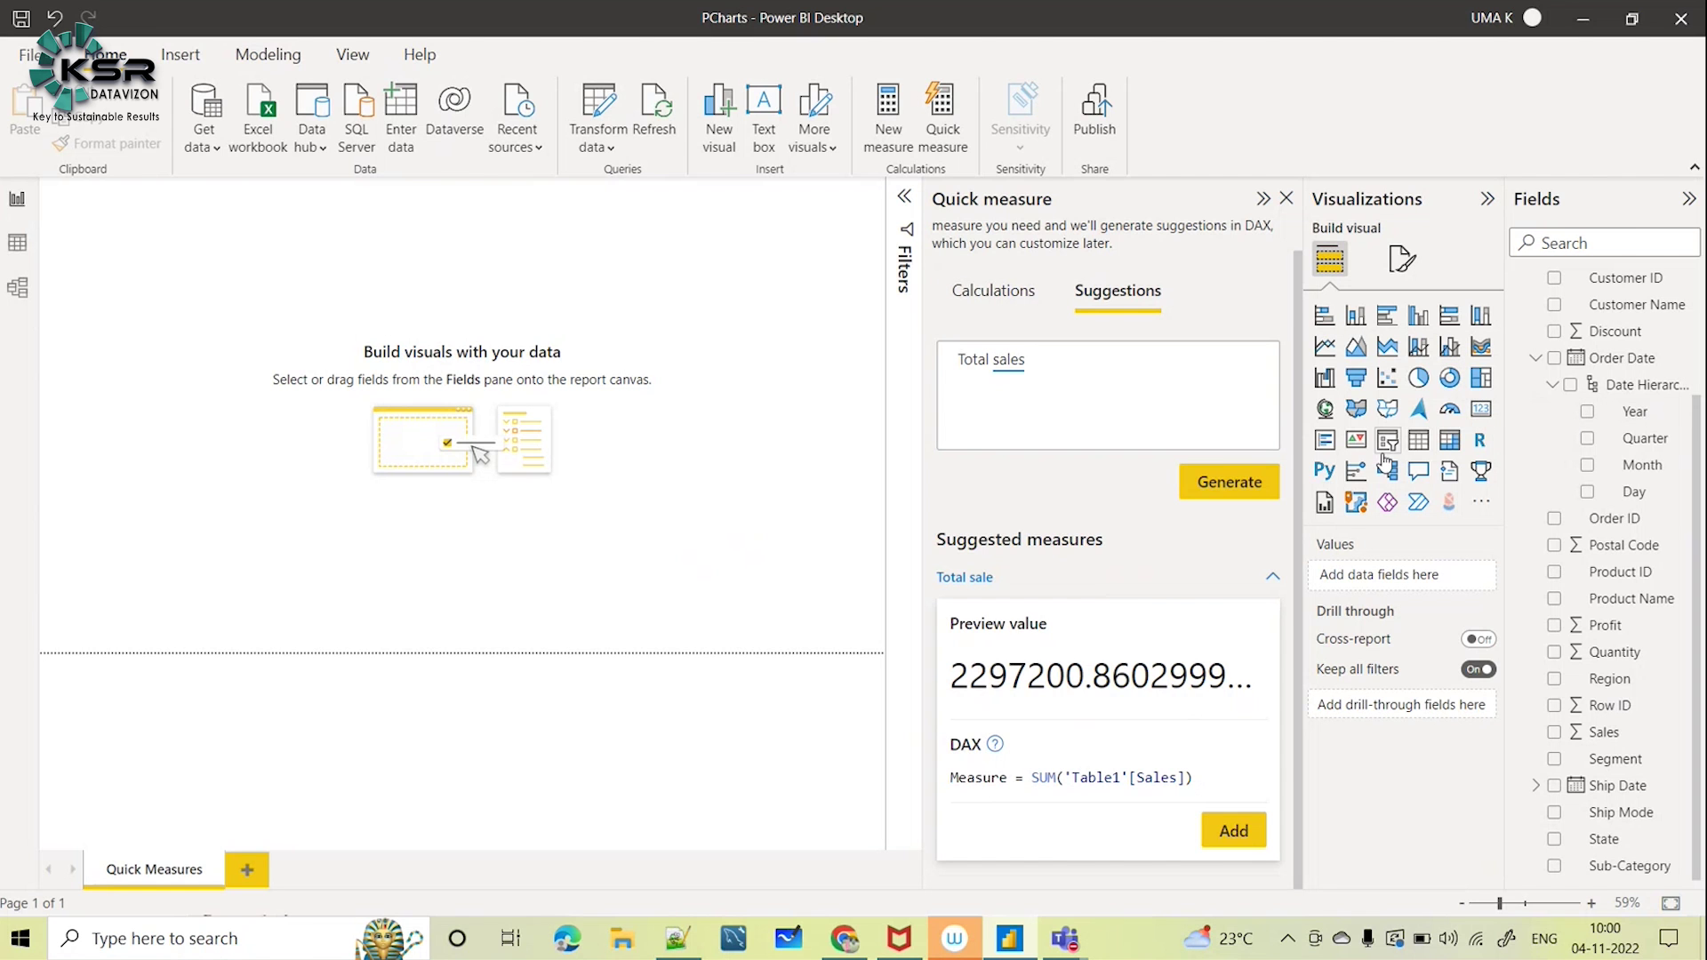
{"action": "left_click", "coordinate": [1480, 408]}
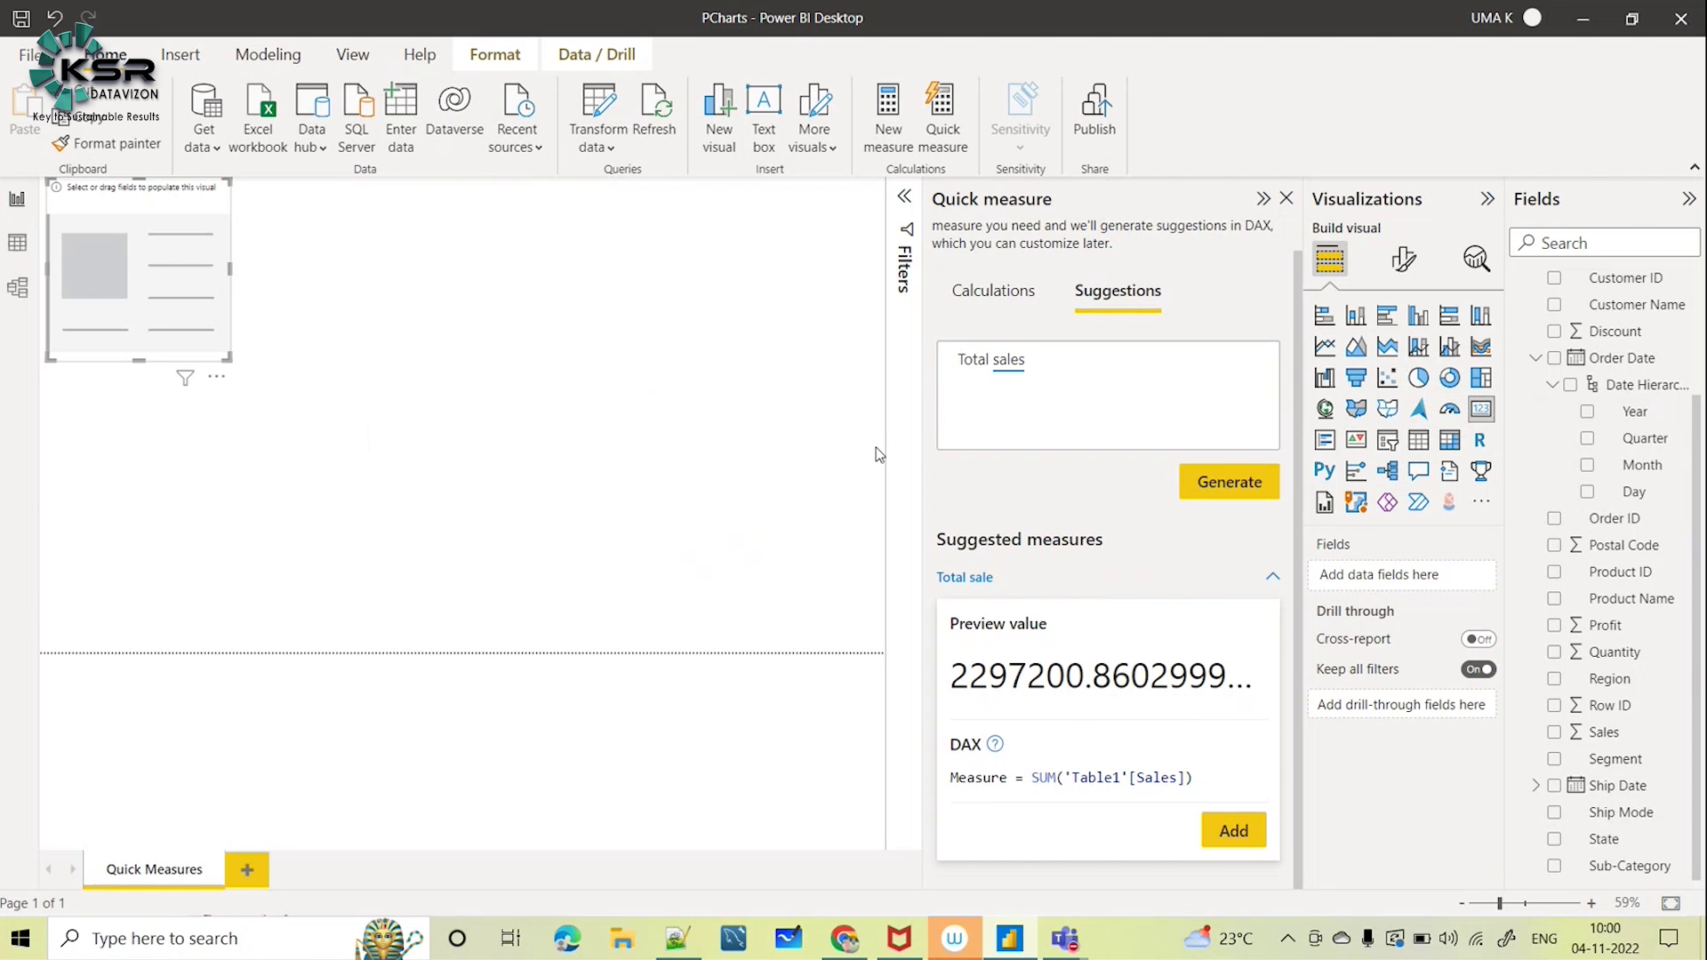
{"action": "left_click_drag", "start_coordinate": [117, 255], "coordinate": [179, 345]}
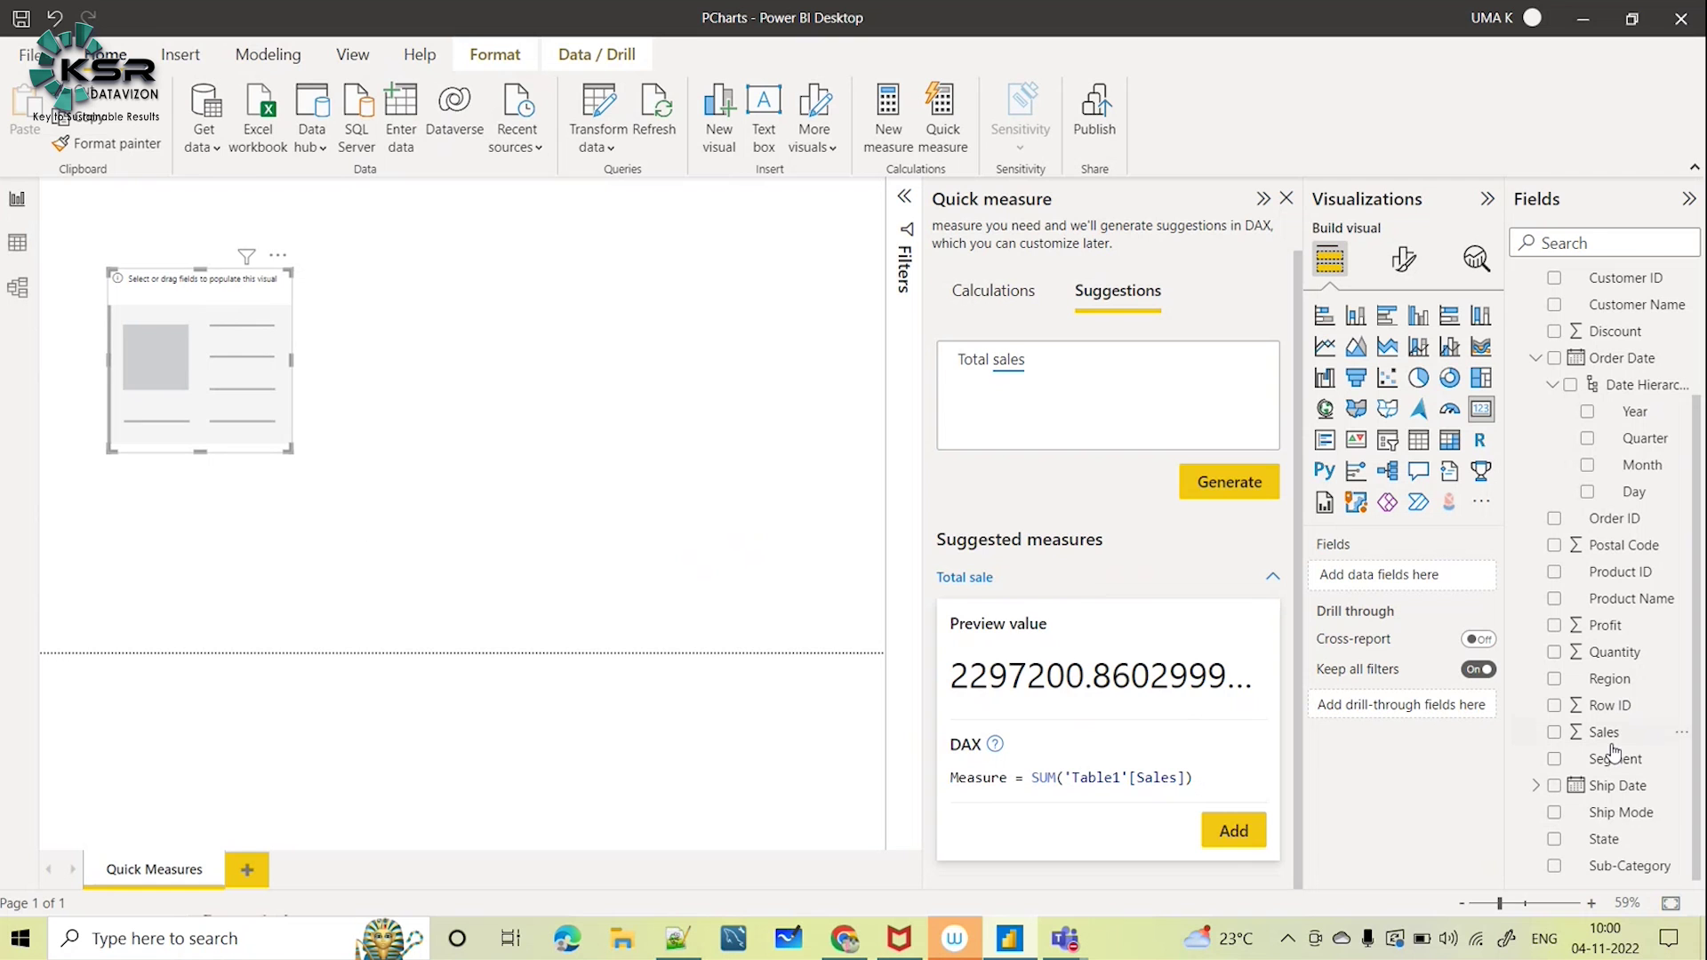
{"action": "left_click_drag", "start_coordinate": [1608, 737], "coordinate": [1409, 583]}
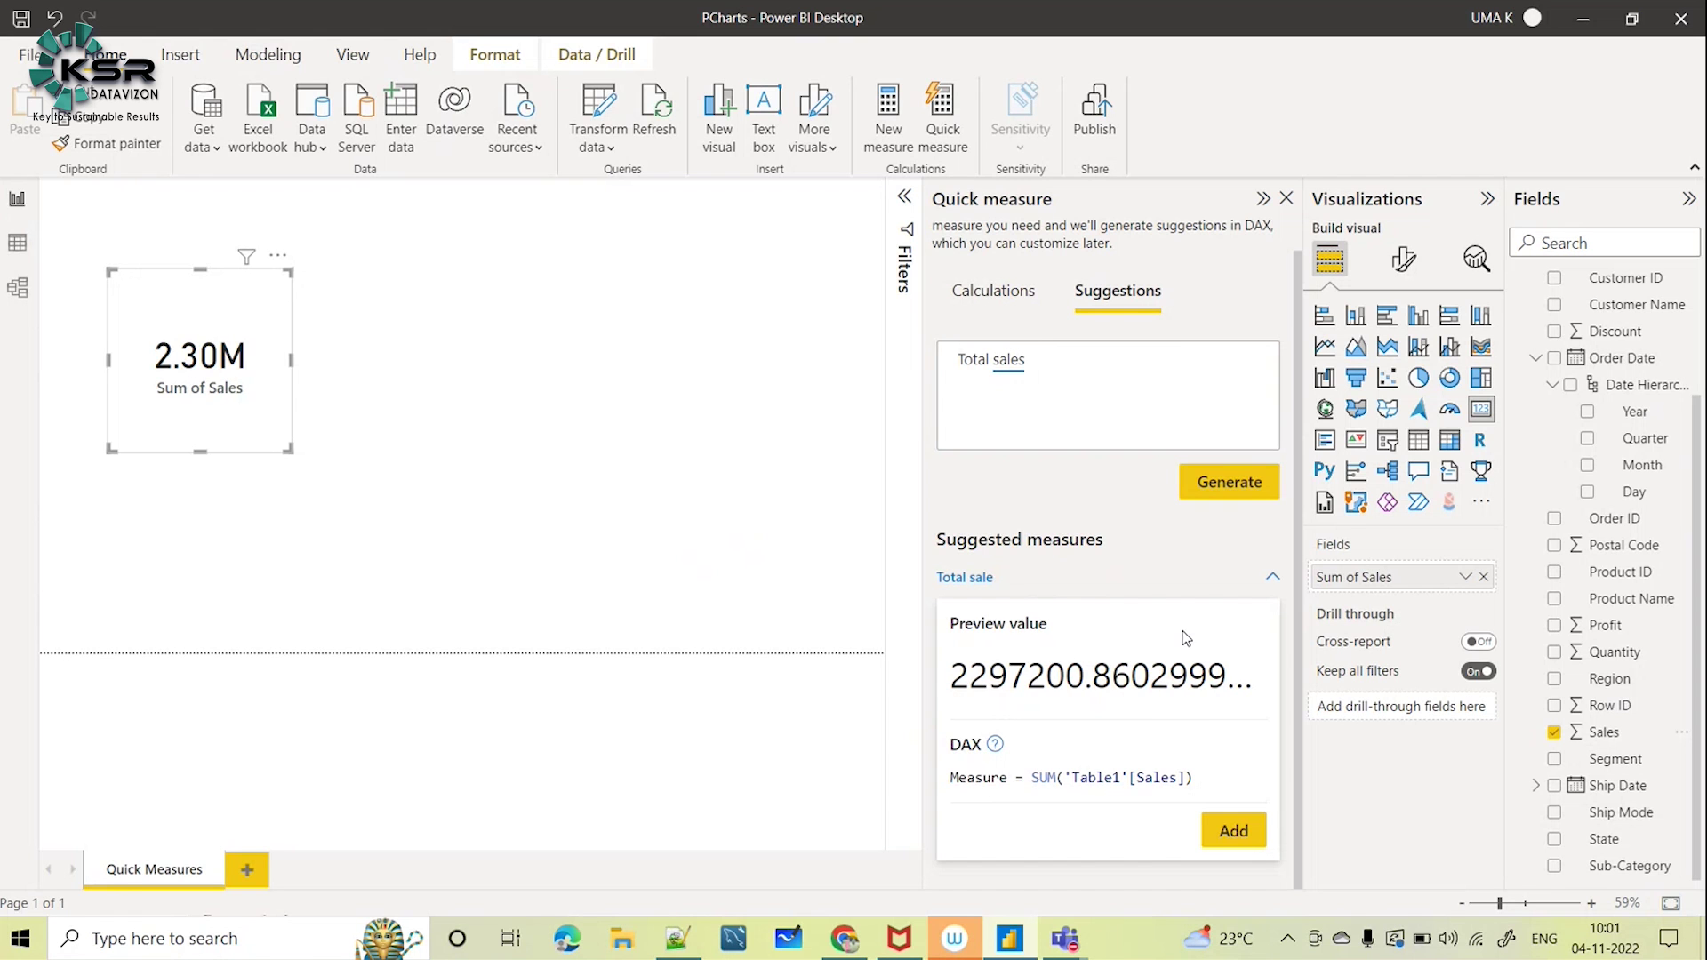
Add the suggested measure SUM('Table1'[Sales]) to the model and name it Total Sales
{"action": "left_click", "coordinate": [1246, 832]}
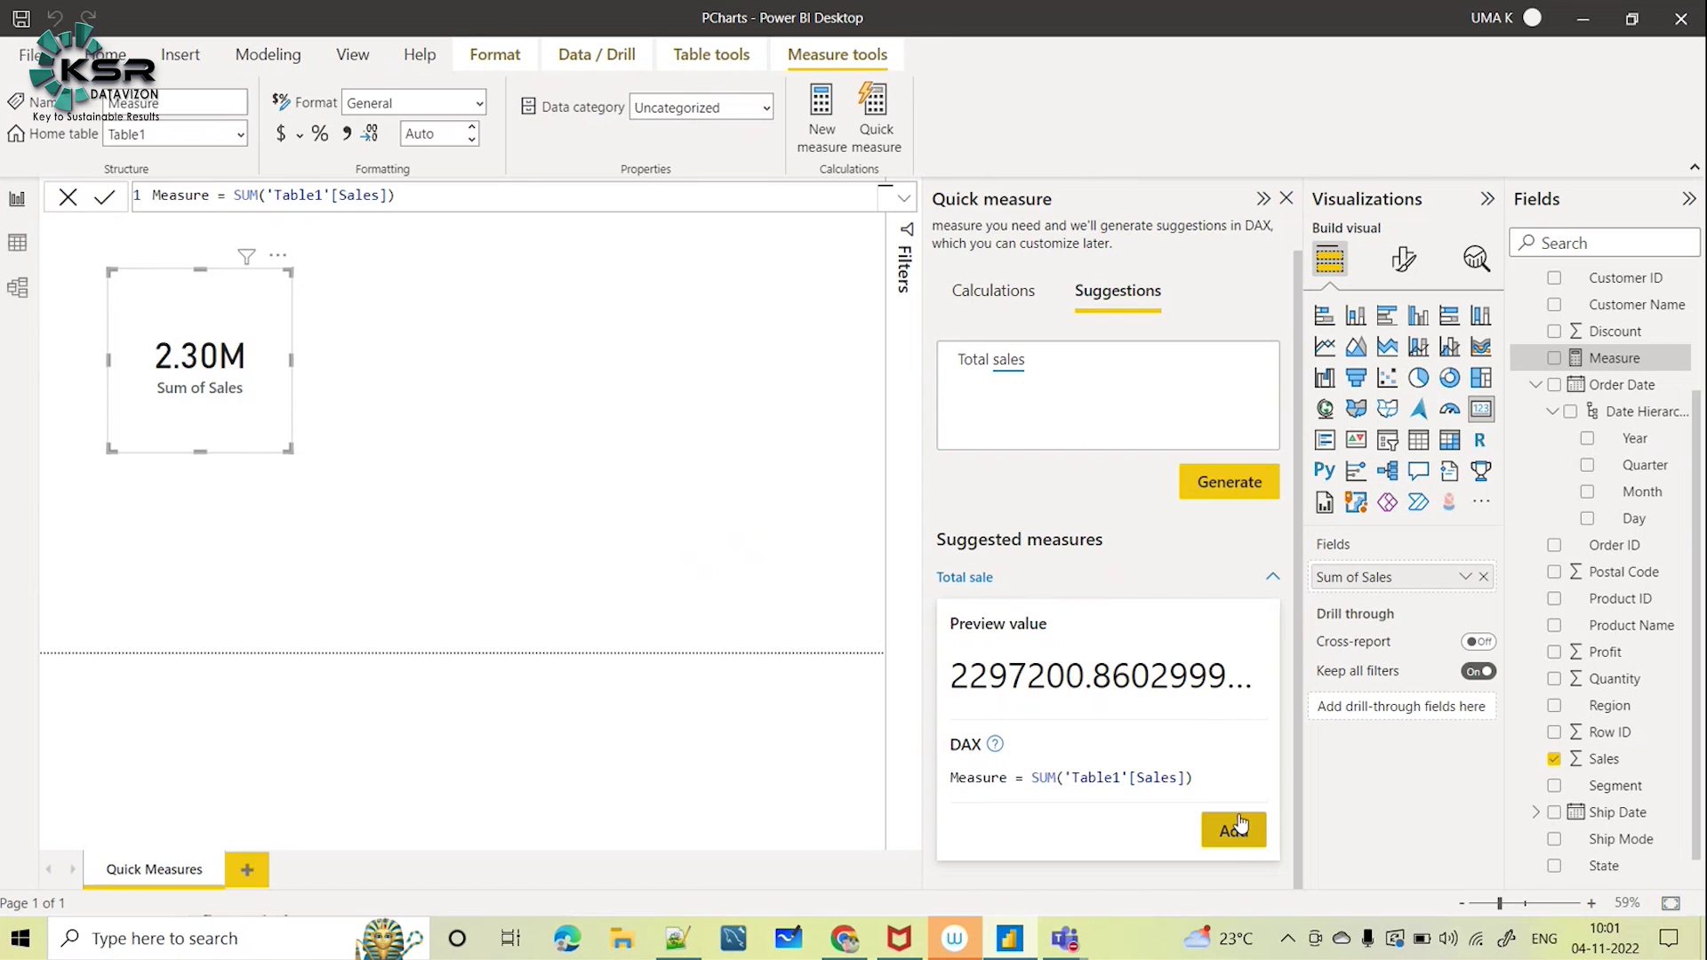
{"action": "left_click", "coordinate": [450, 199]}
{"action": "double_click", "coordinate": [213, 204]}
{"action": "left_click_drag", "start_coordinate": [211, 202], "coordinate": [154, 200]}
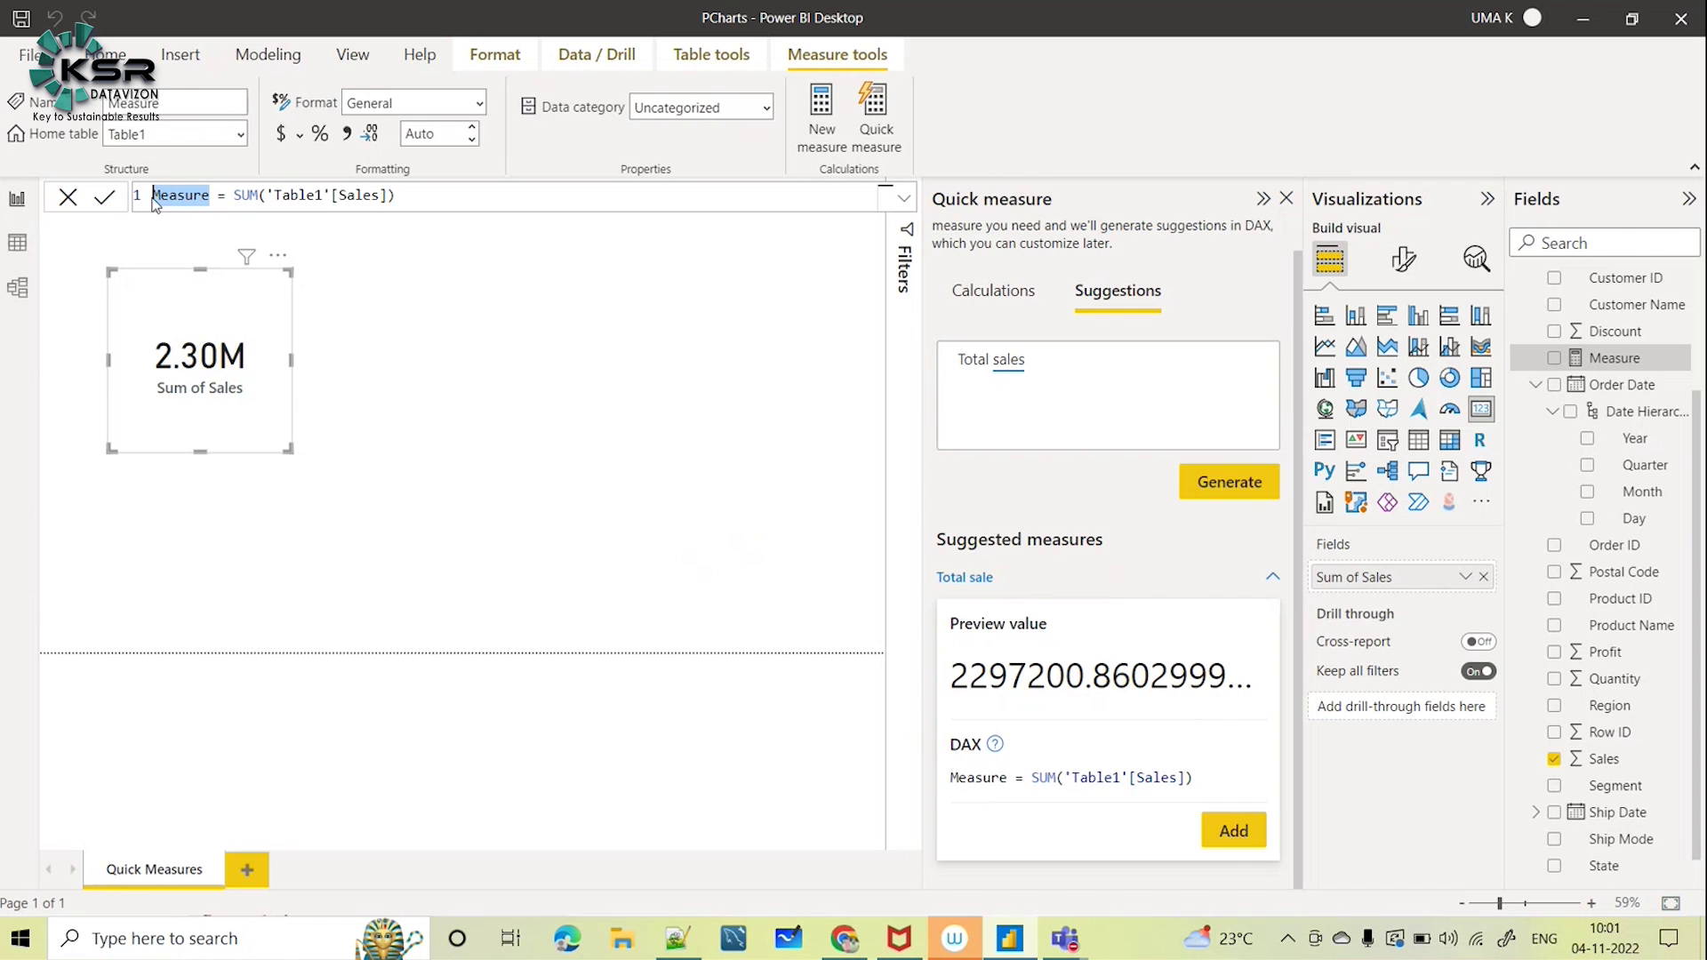
{"action": "type", "text": "Total"}
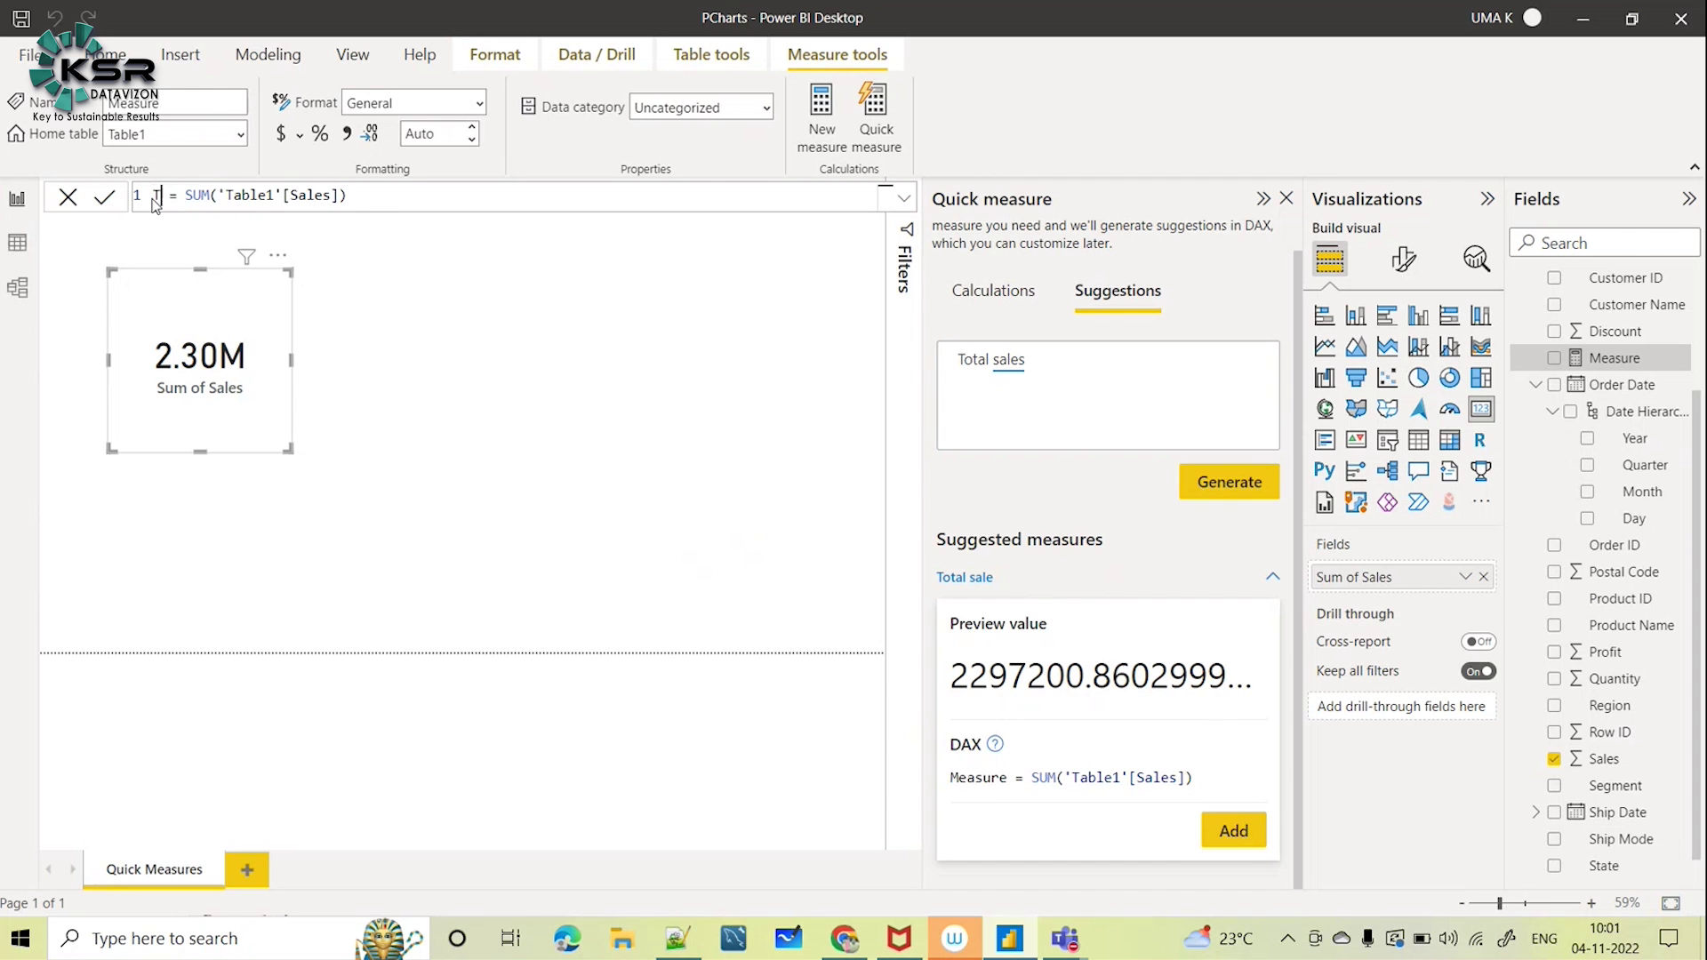
{"action": "type", "text": " Sales"}
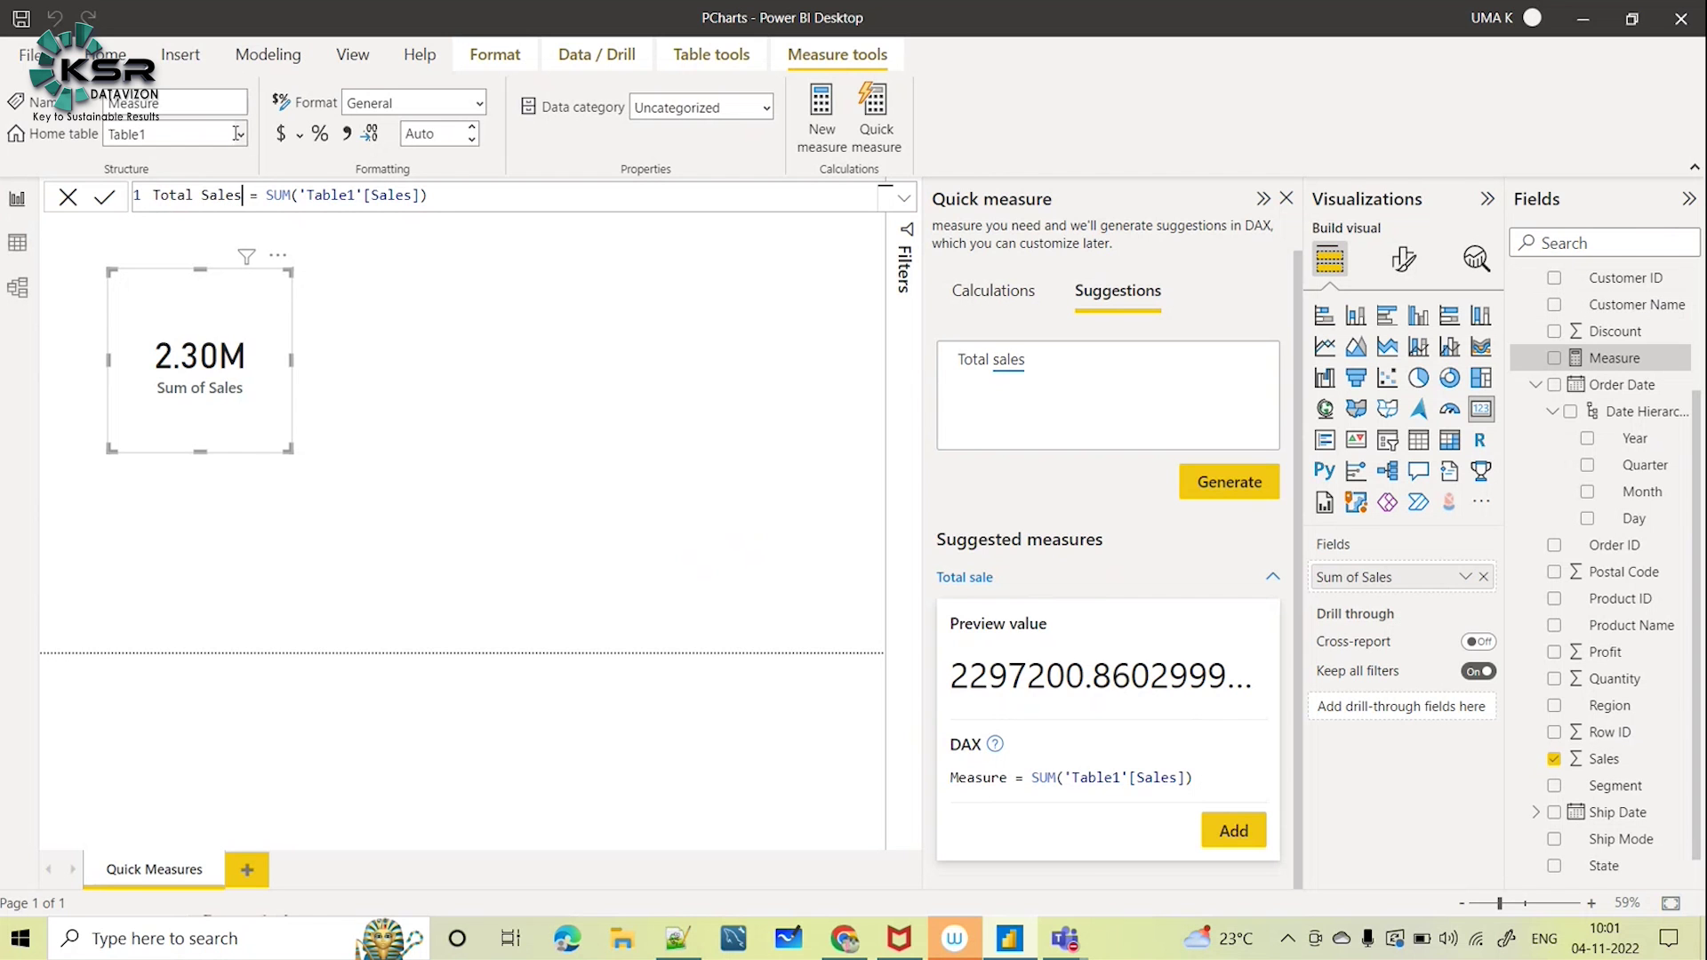
{"action": "key", "text": "Return"}
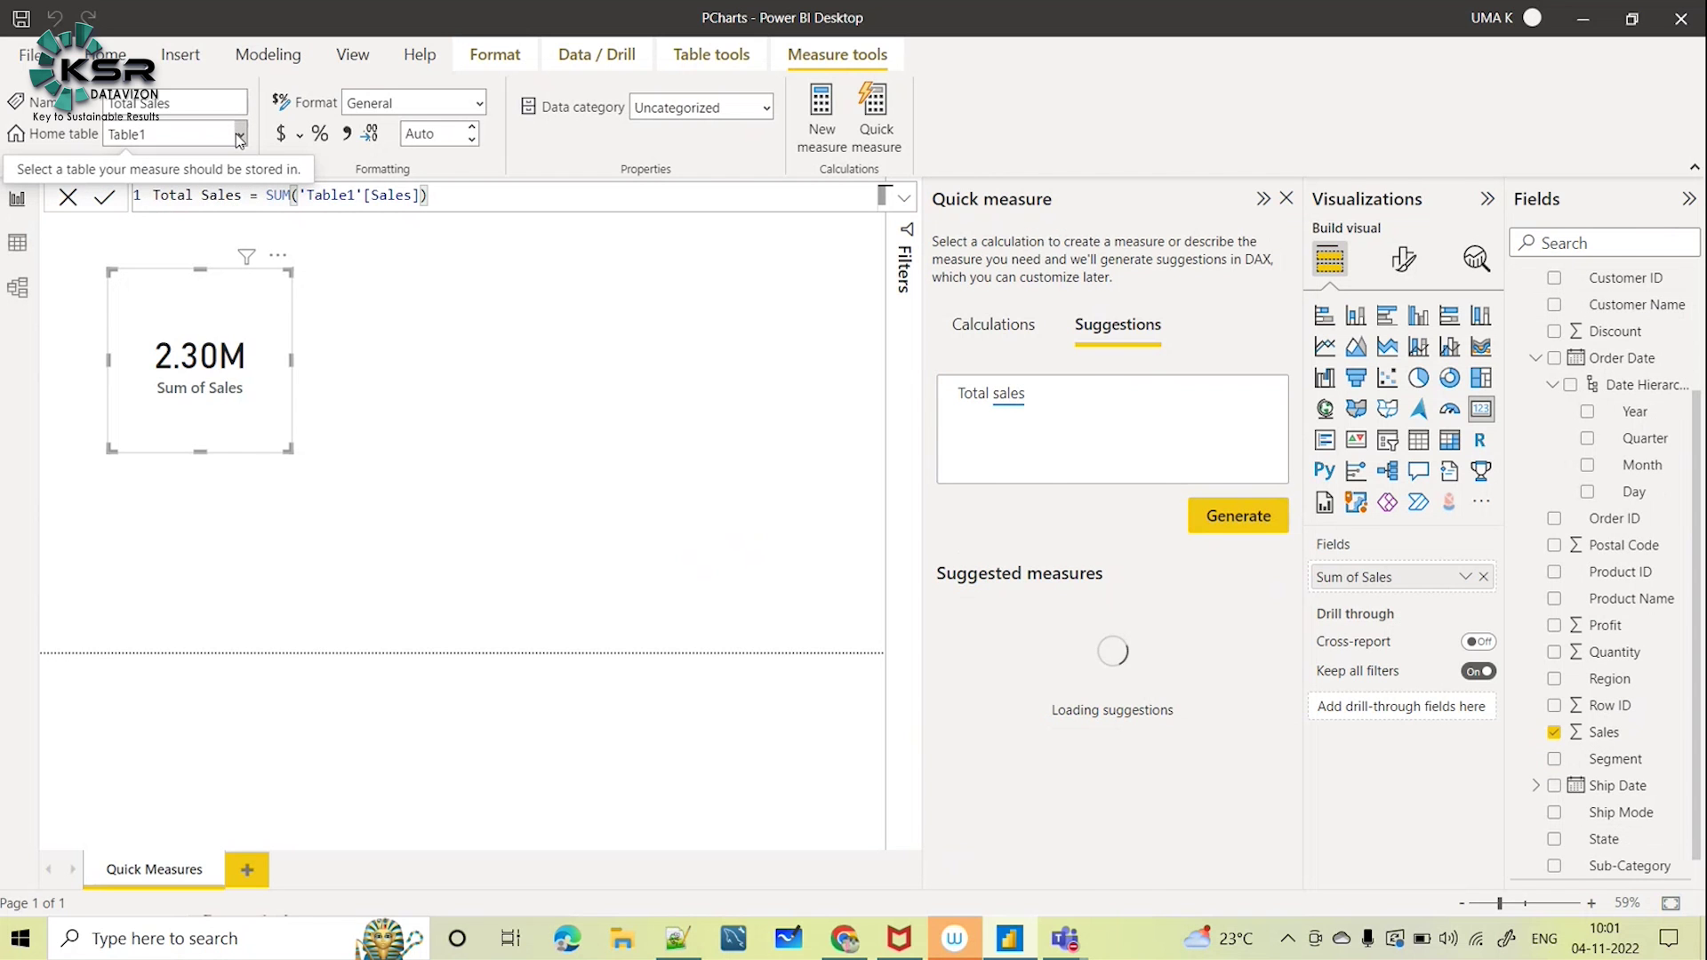
Set the home table of the Total Sales measure to Calculations
{"action": "left_click", "coordinate": [239, 134]}
{"action": "left_click", "coordinate": [182, 169]}
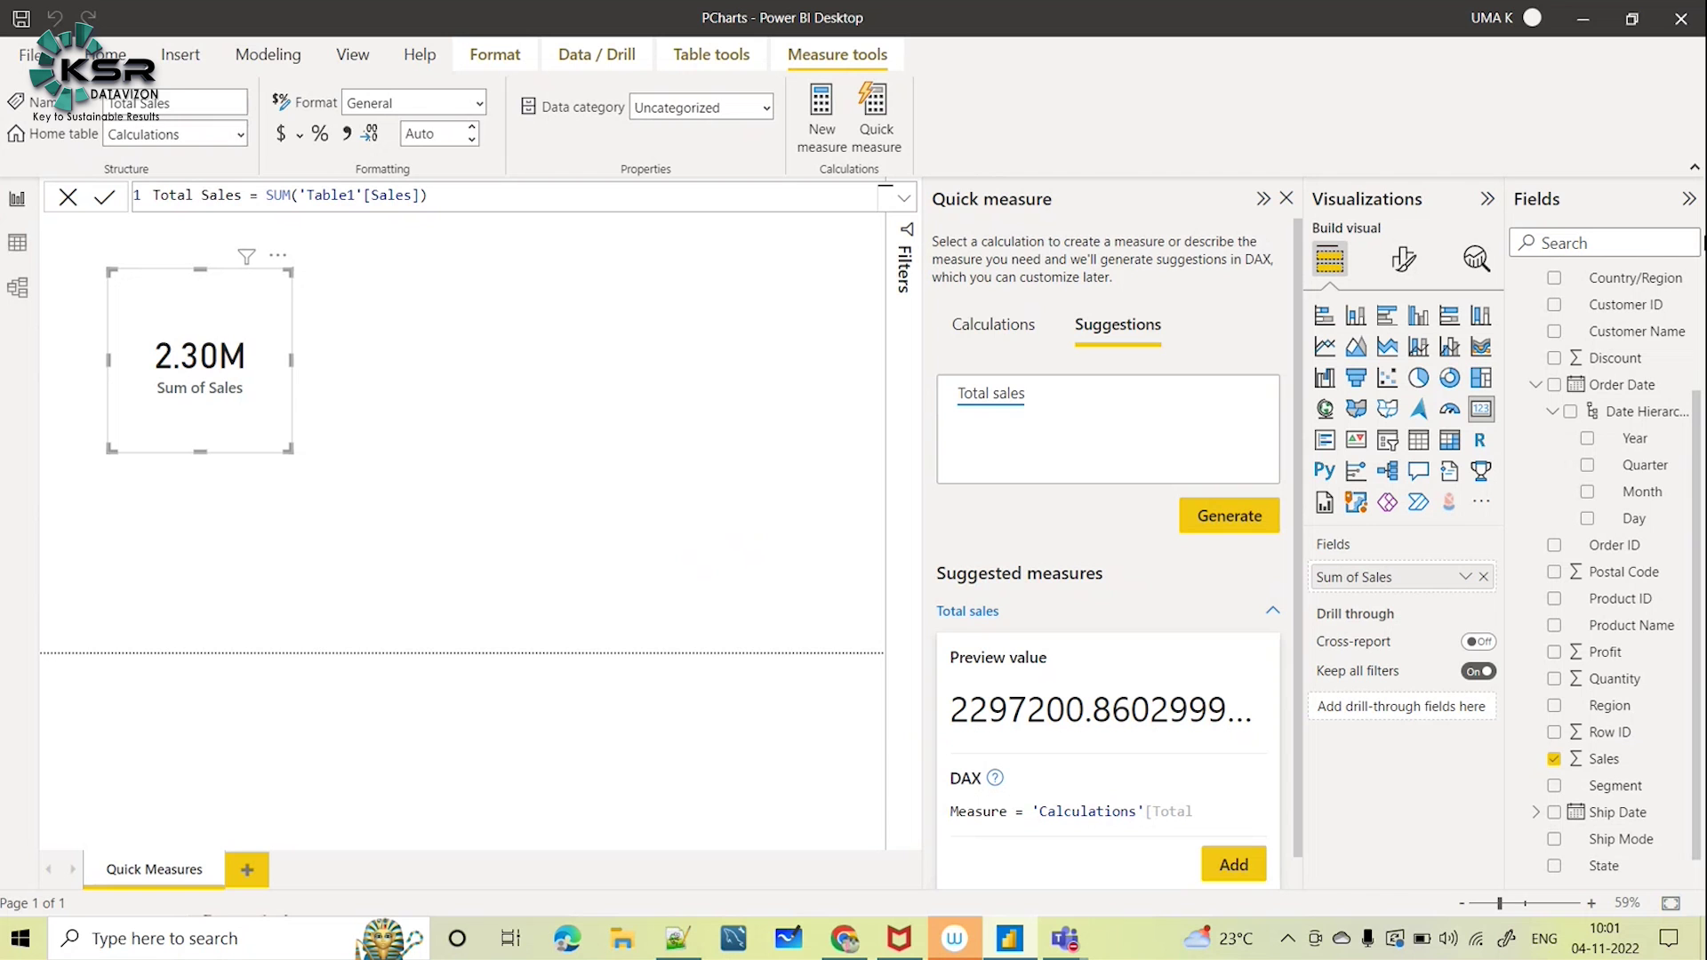
{"action": "left_click", "coordinate": [531, 406]}
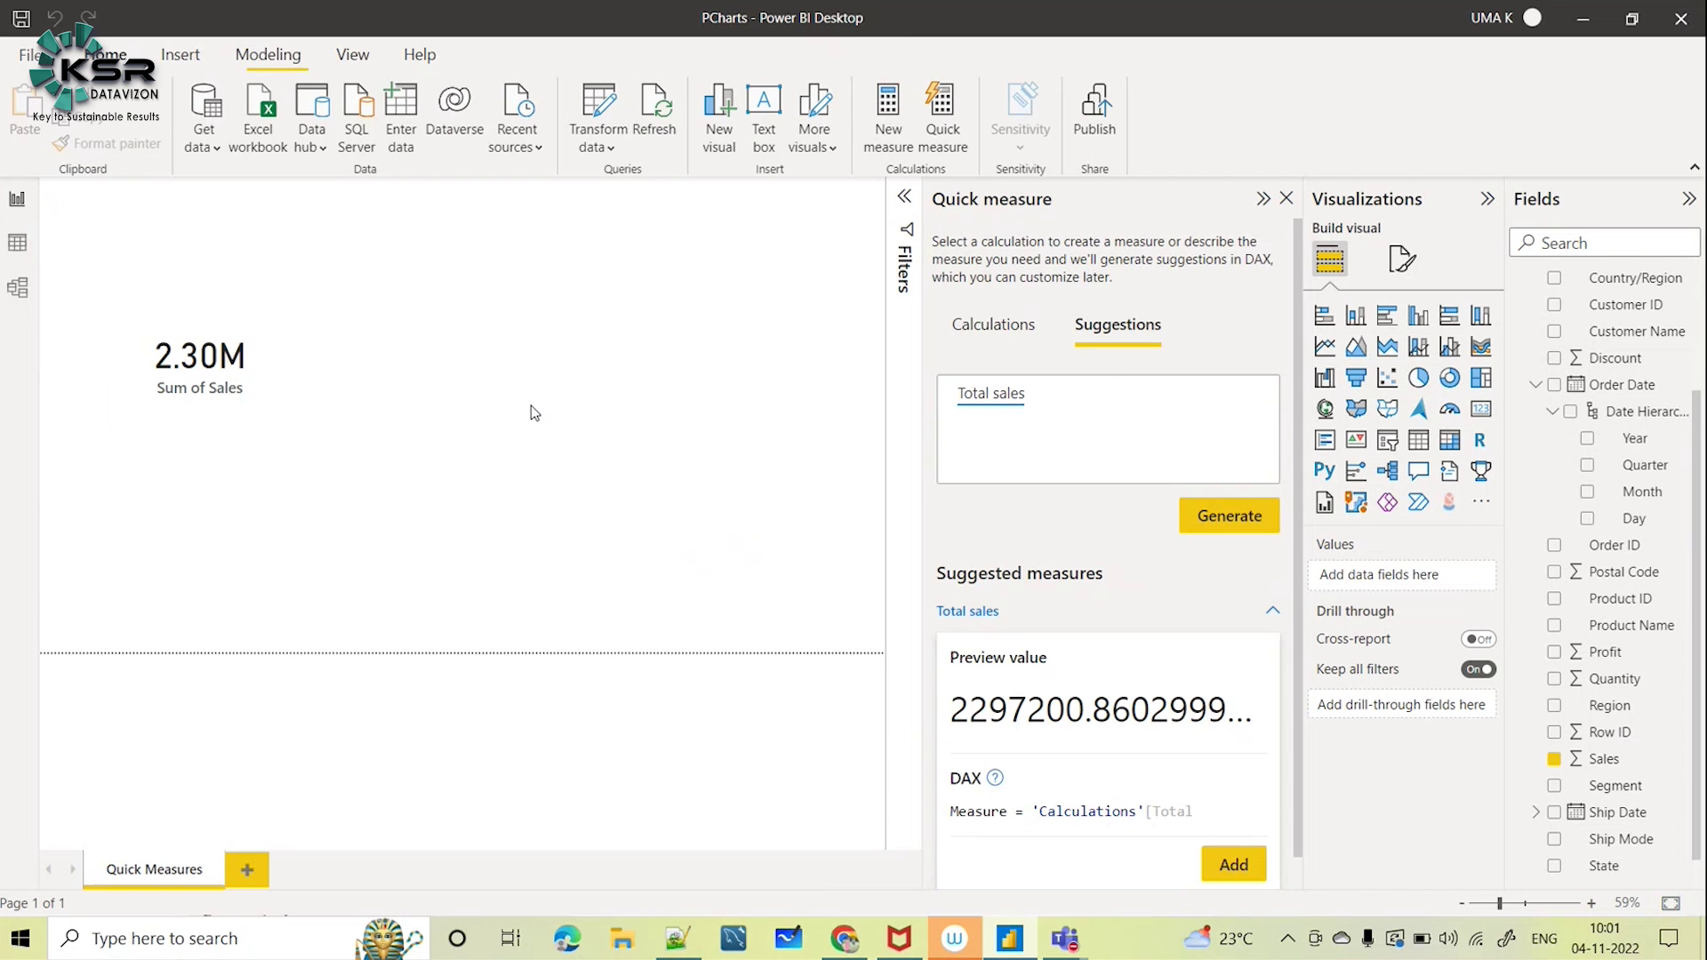
Select the Total Sales measure in the Calculations table and move the Sum of Sales card closer to the page's left edge
{"action": "left_click", "coordinate": [214, 430]}
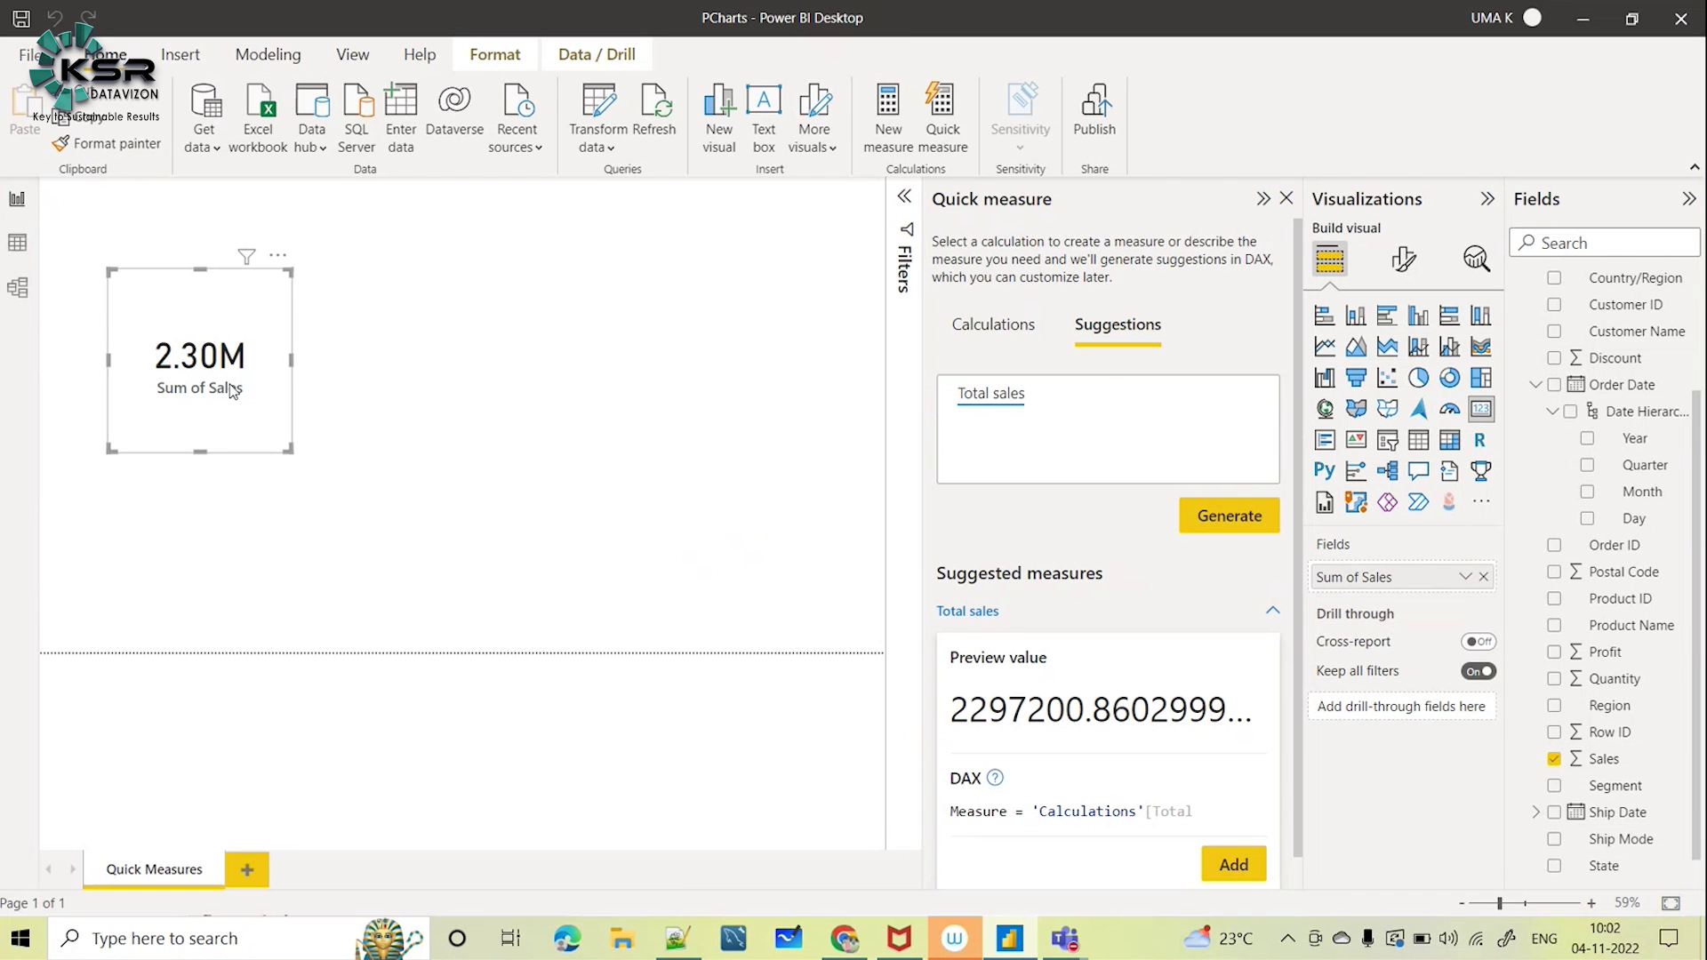
{"action": "scroll", "coordinate": [1698, 431], "scroll_direction": "up", "scroll_amount": 3}
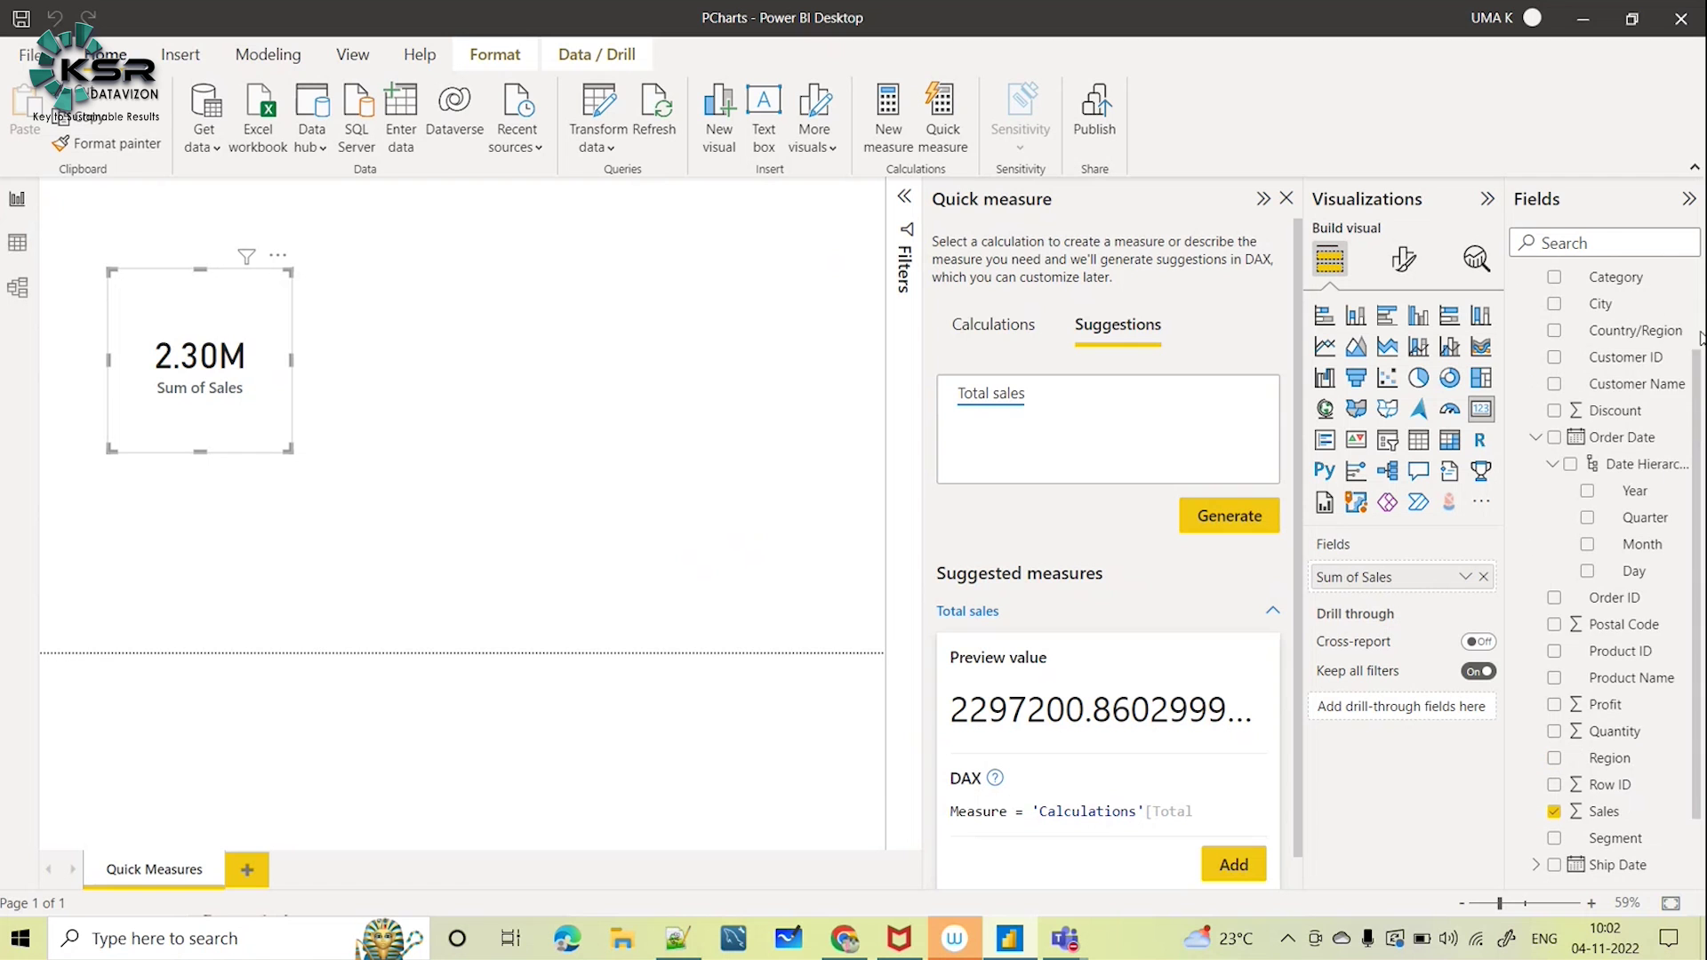
{"action": "left_click", "coordinate": [1620, 335]}
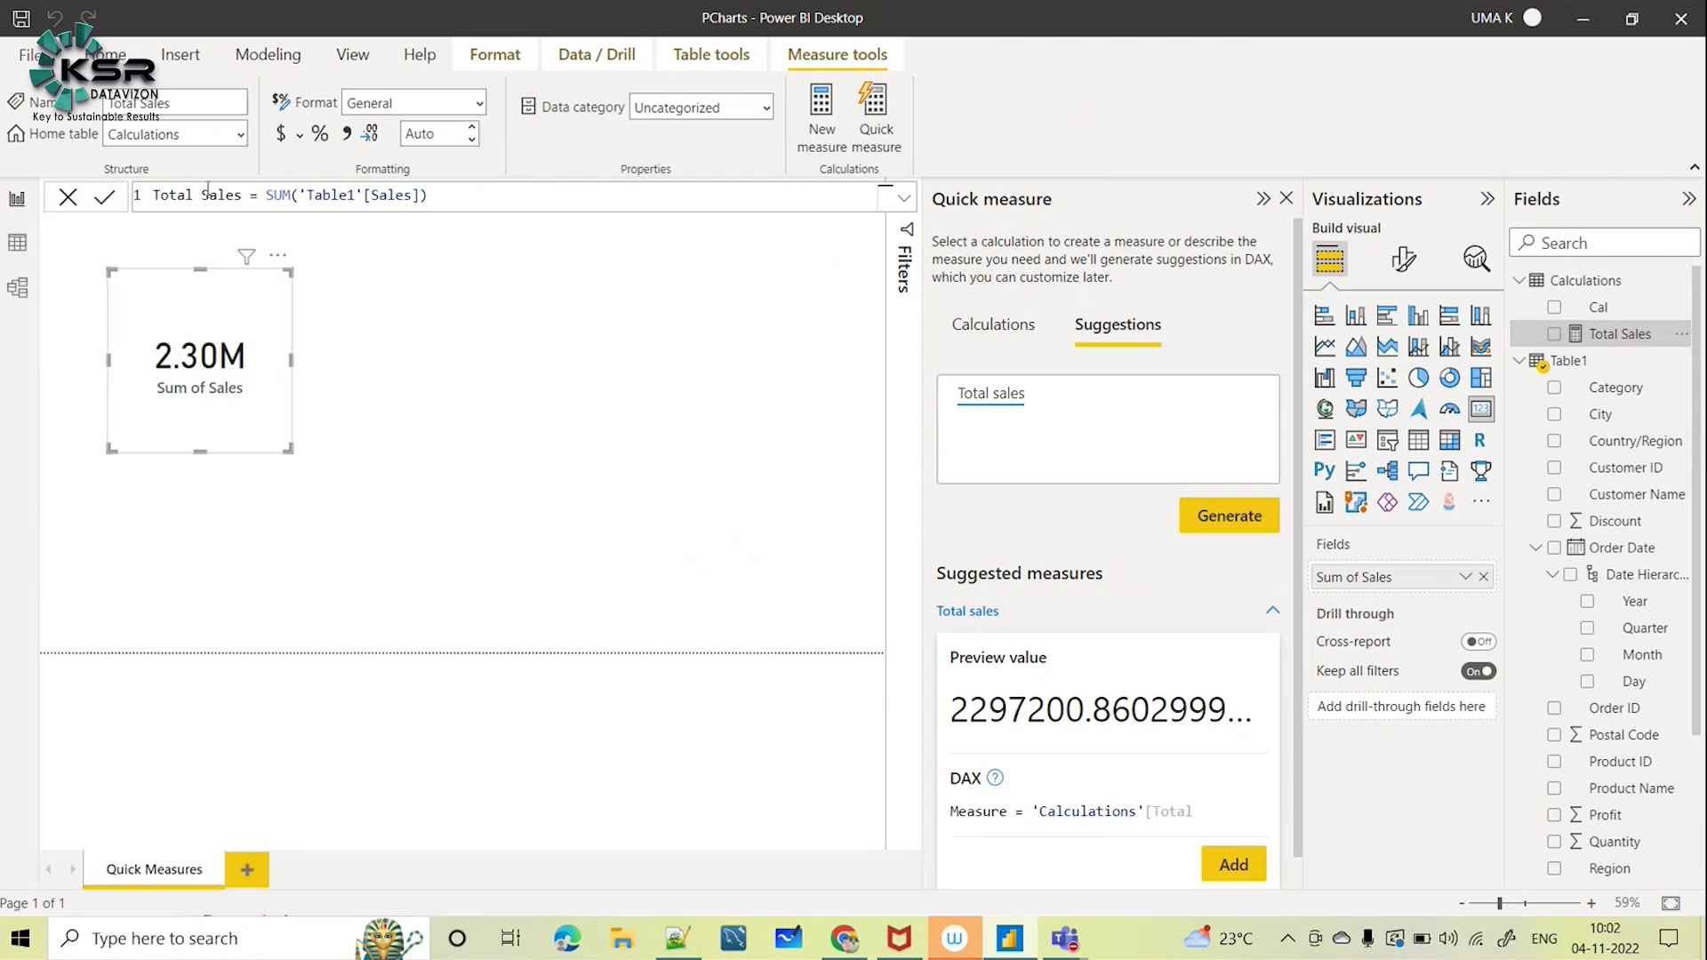
{"action": "left_click_drag", "start_coordinate": [219, 400], "coordinate": [164, 405]}
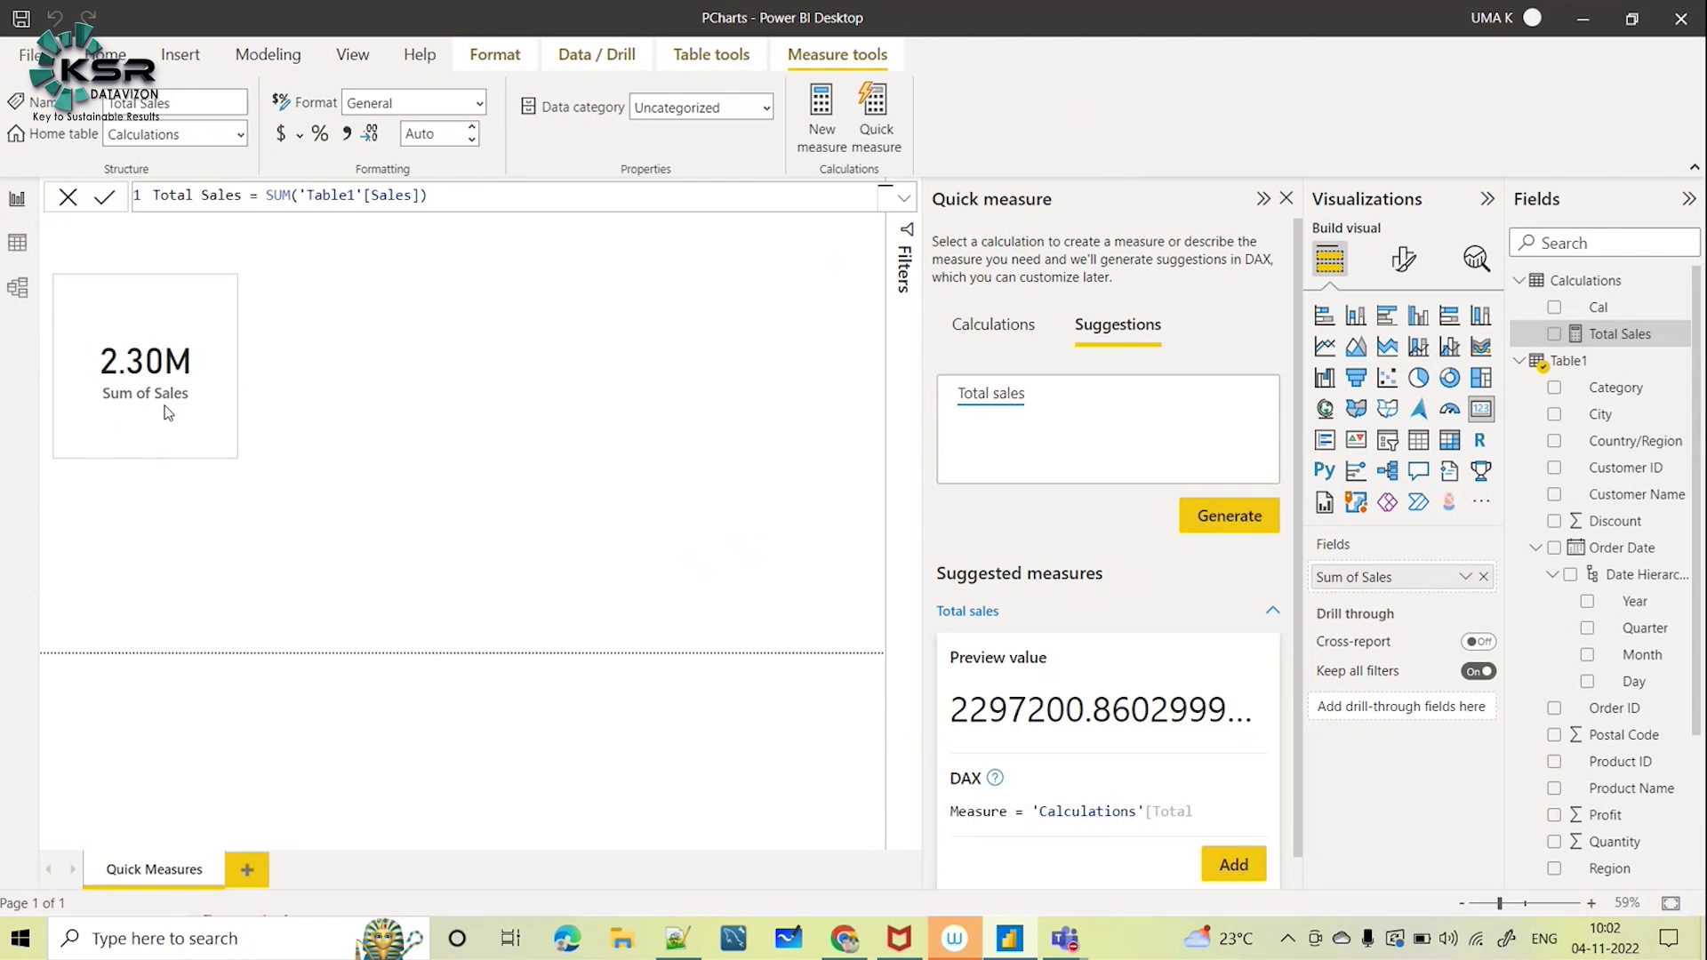
Add a second card visual below the Sum of Sales card and show the Total Sales measure in it
{"action": "left_click", "coordinate": [453, 386]}
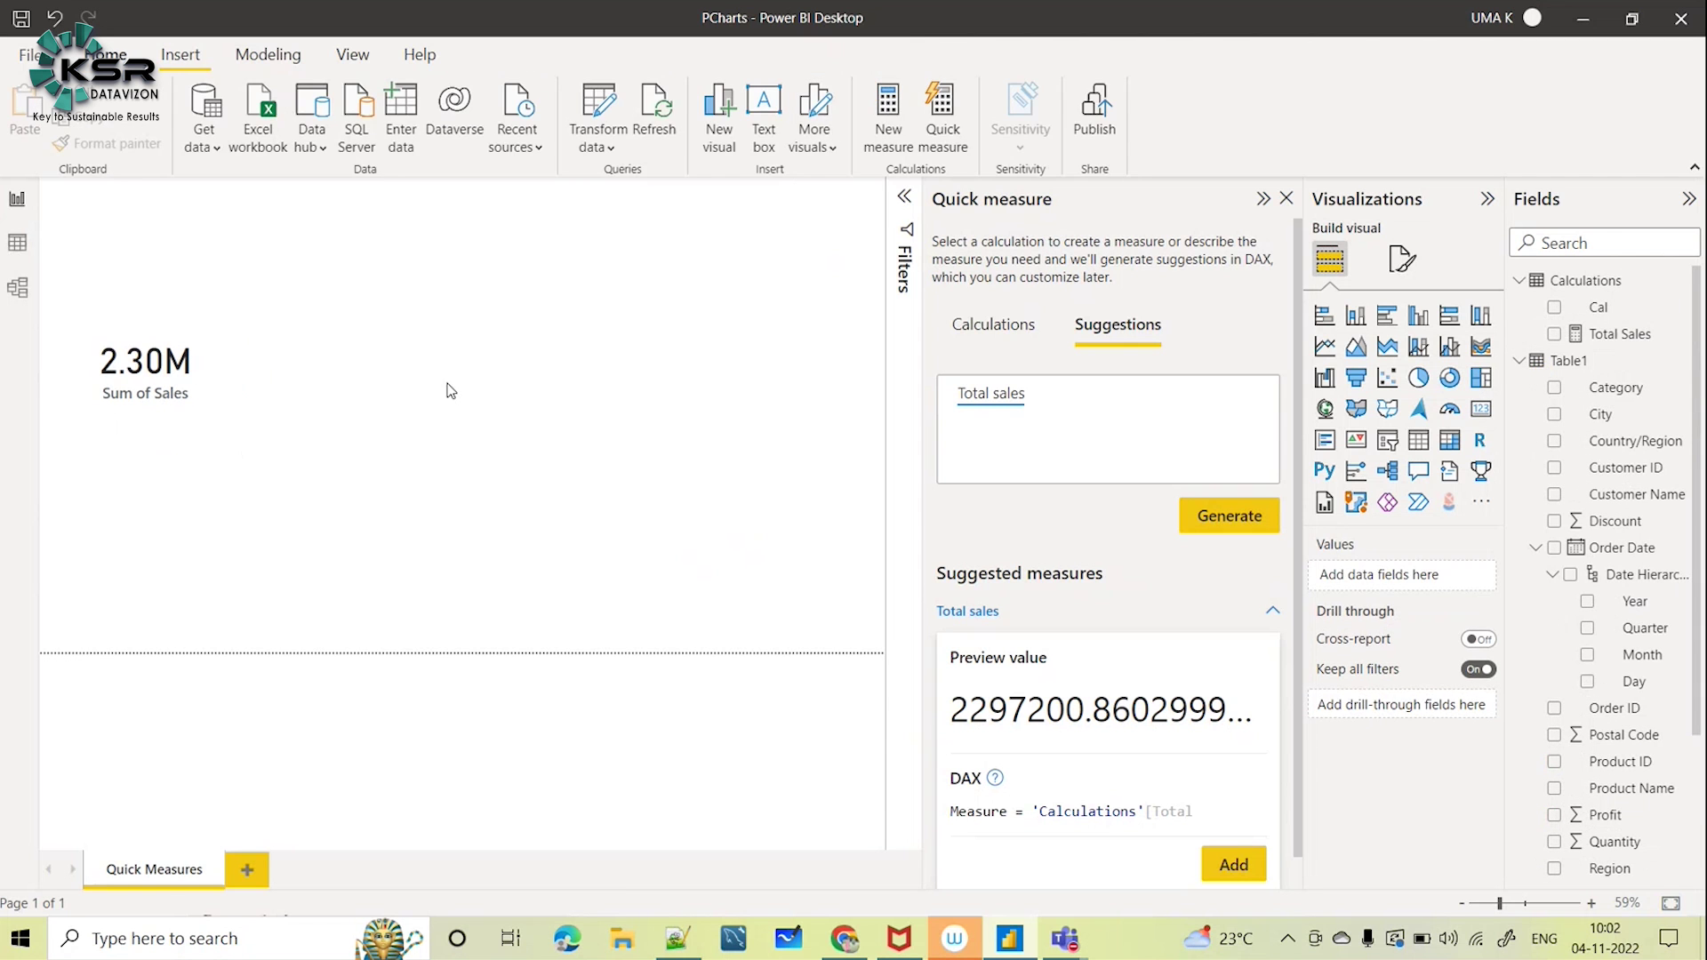
{"action": "left_click", "coordinate": [1479, 409]}
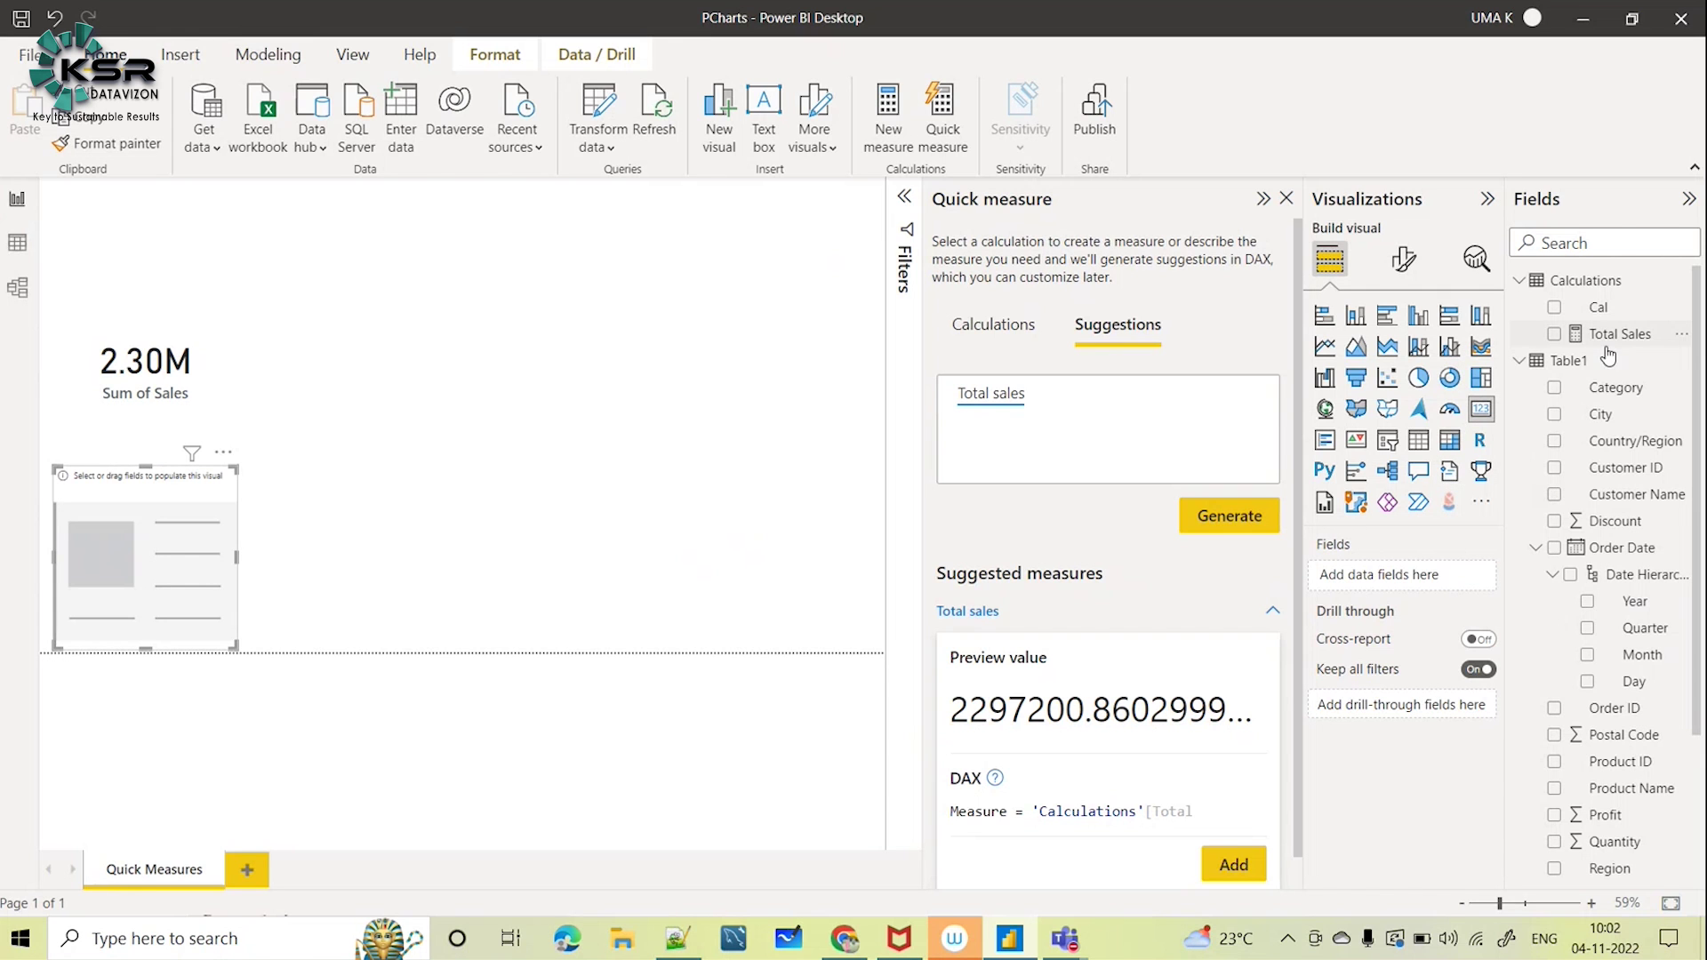
{"action": "left_click", "coordinate": [1555, 335]}
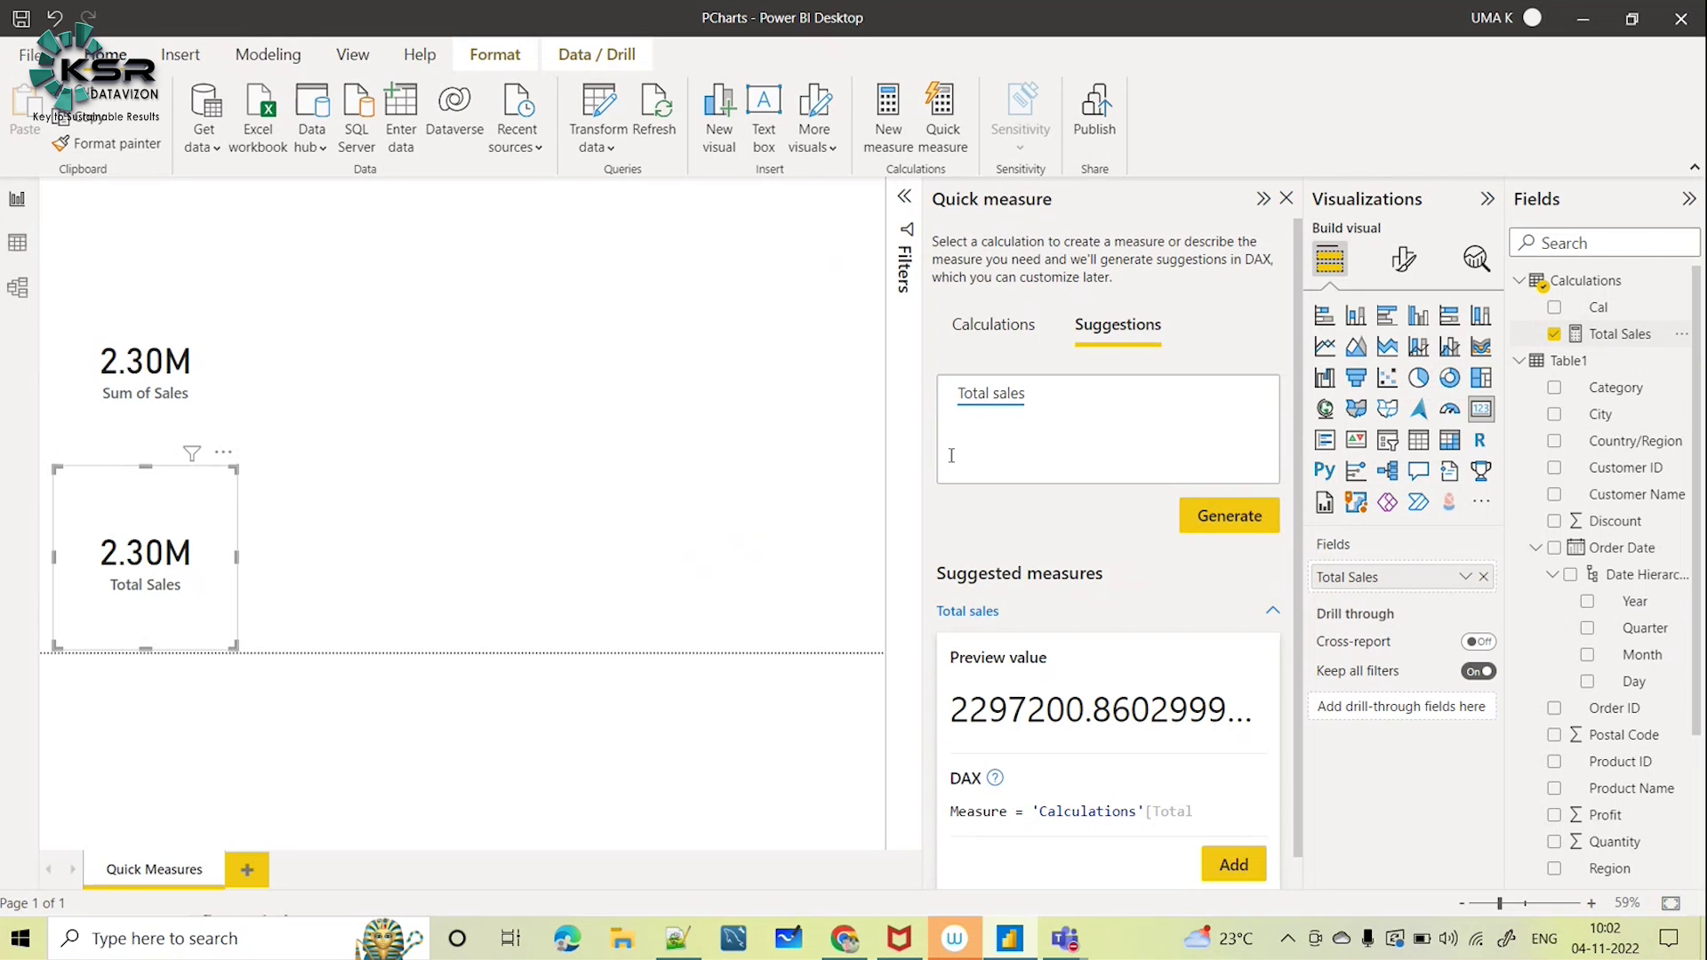
{"action": "left_click", "coordinate": [325, 586]}
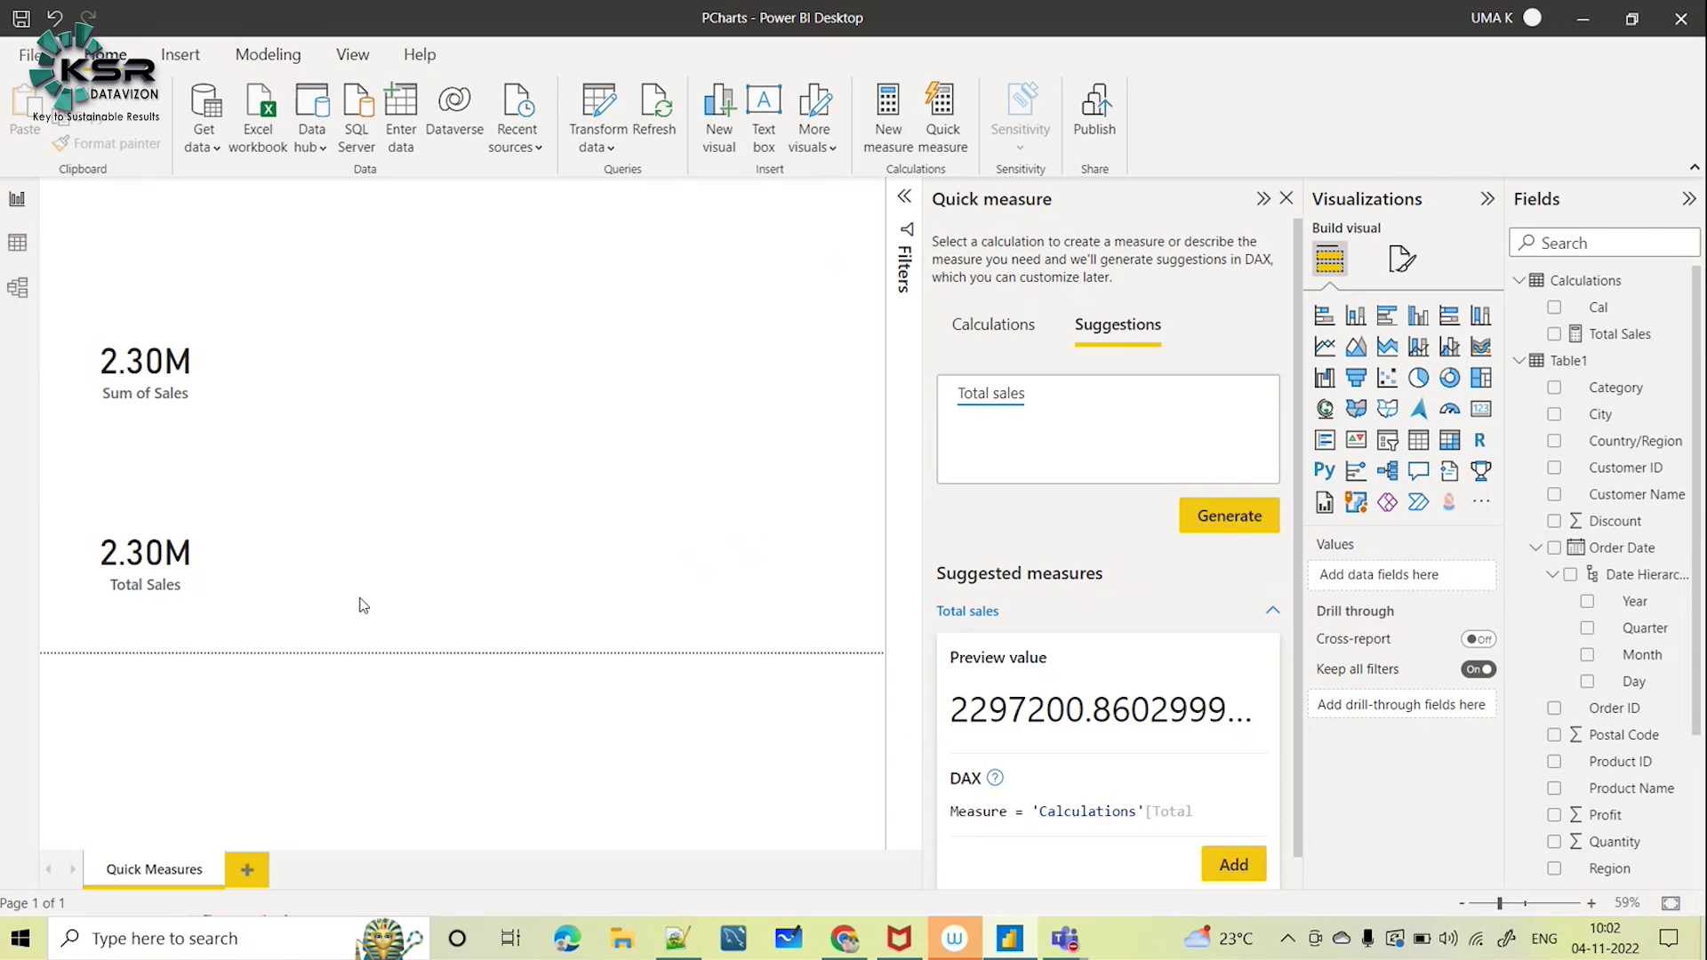
Add a new report page and generate quick measure suggestions for the description "Previous year sales"
{"action": "left_click", "coordinate": [249, 870]}
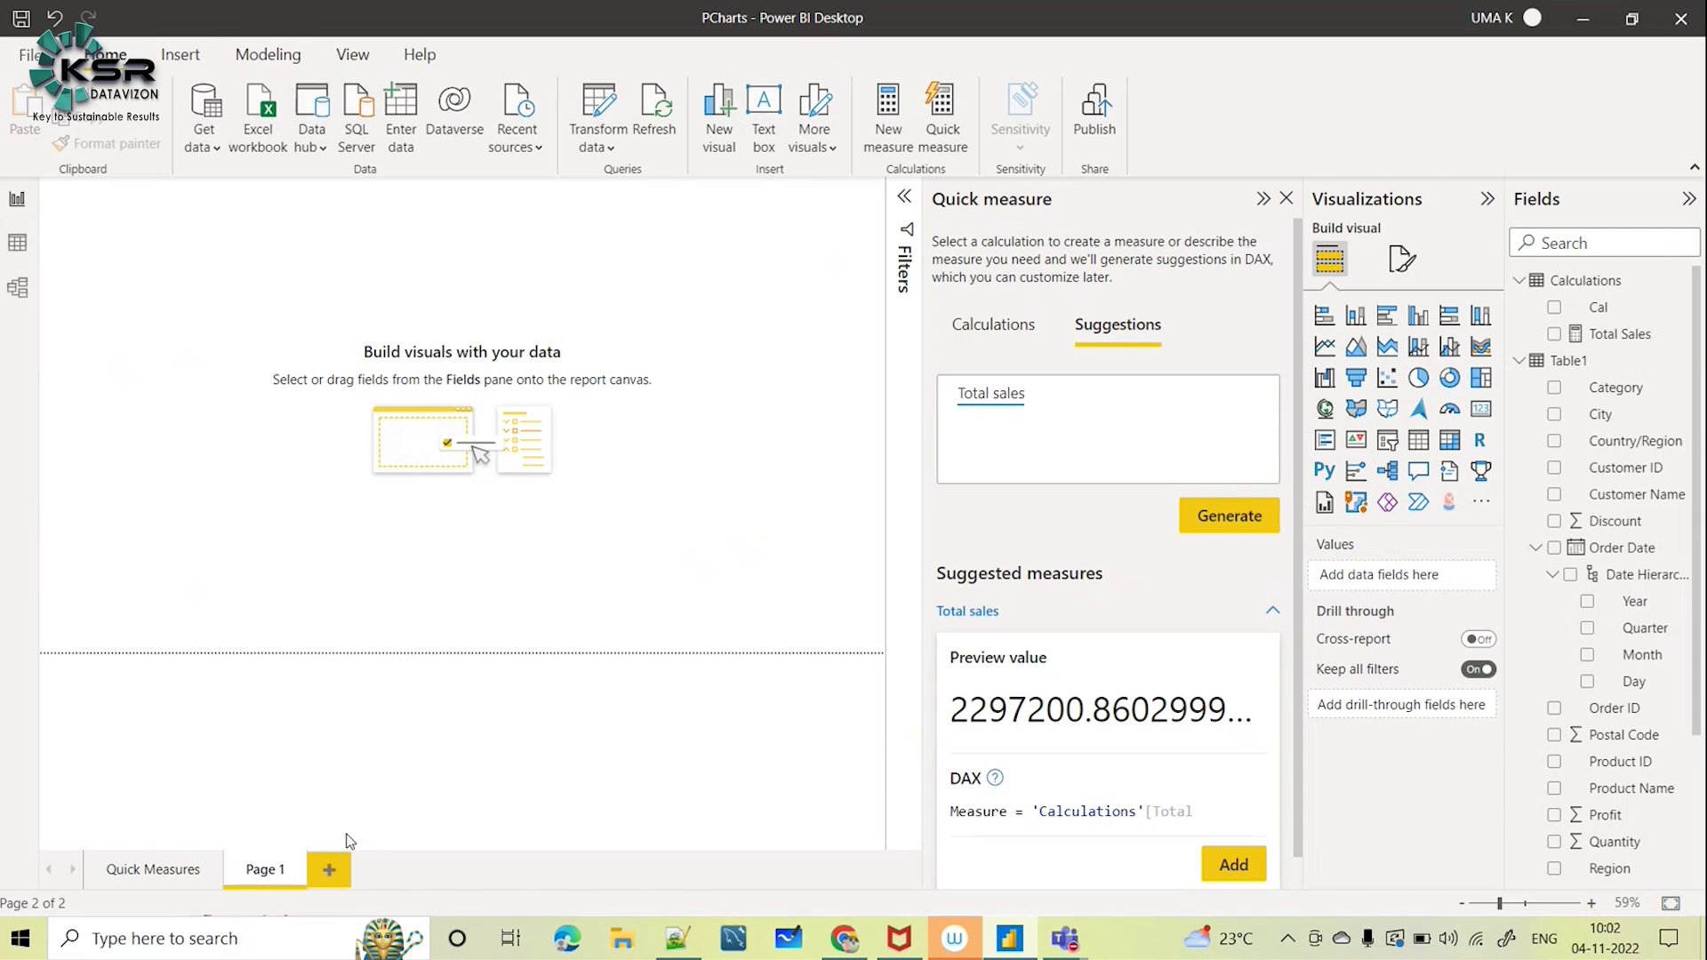
{"action": "left_click", "coordinate": [1066, 404]}
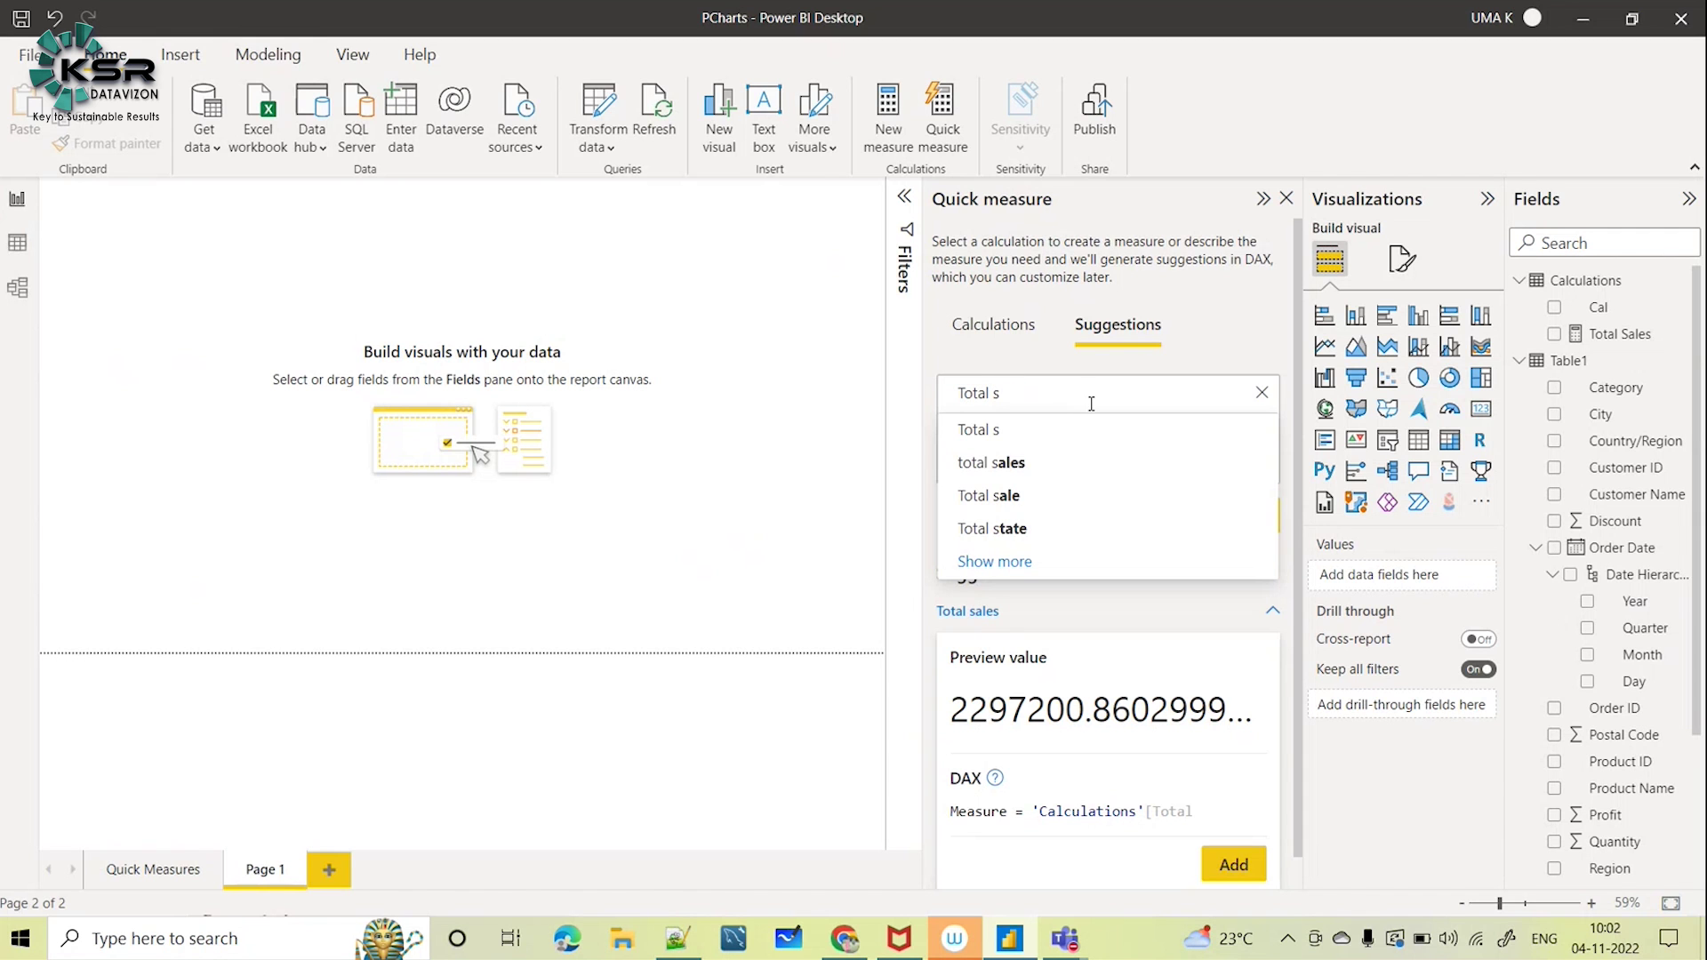
{"action": "left_click", "coordinate": [1260, 392]}
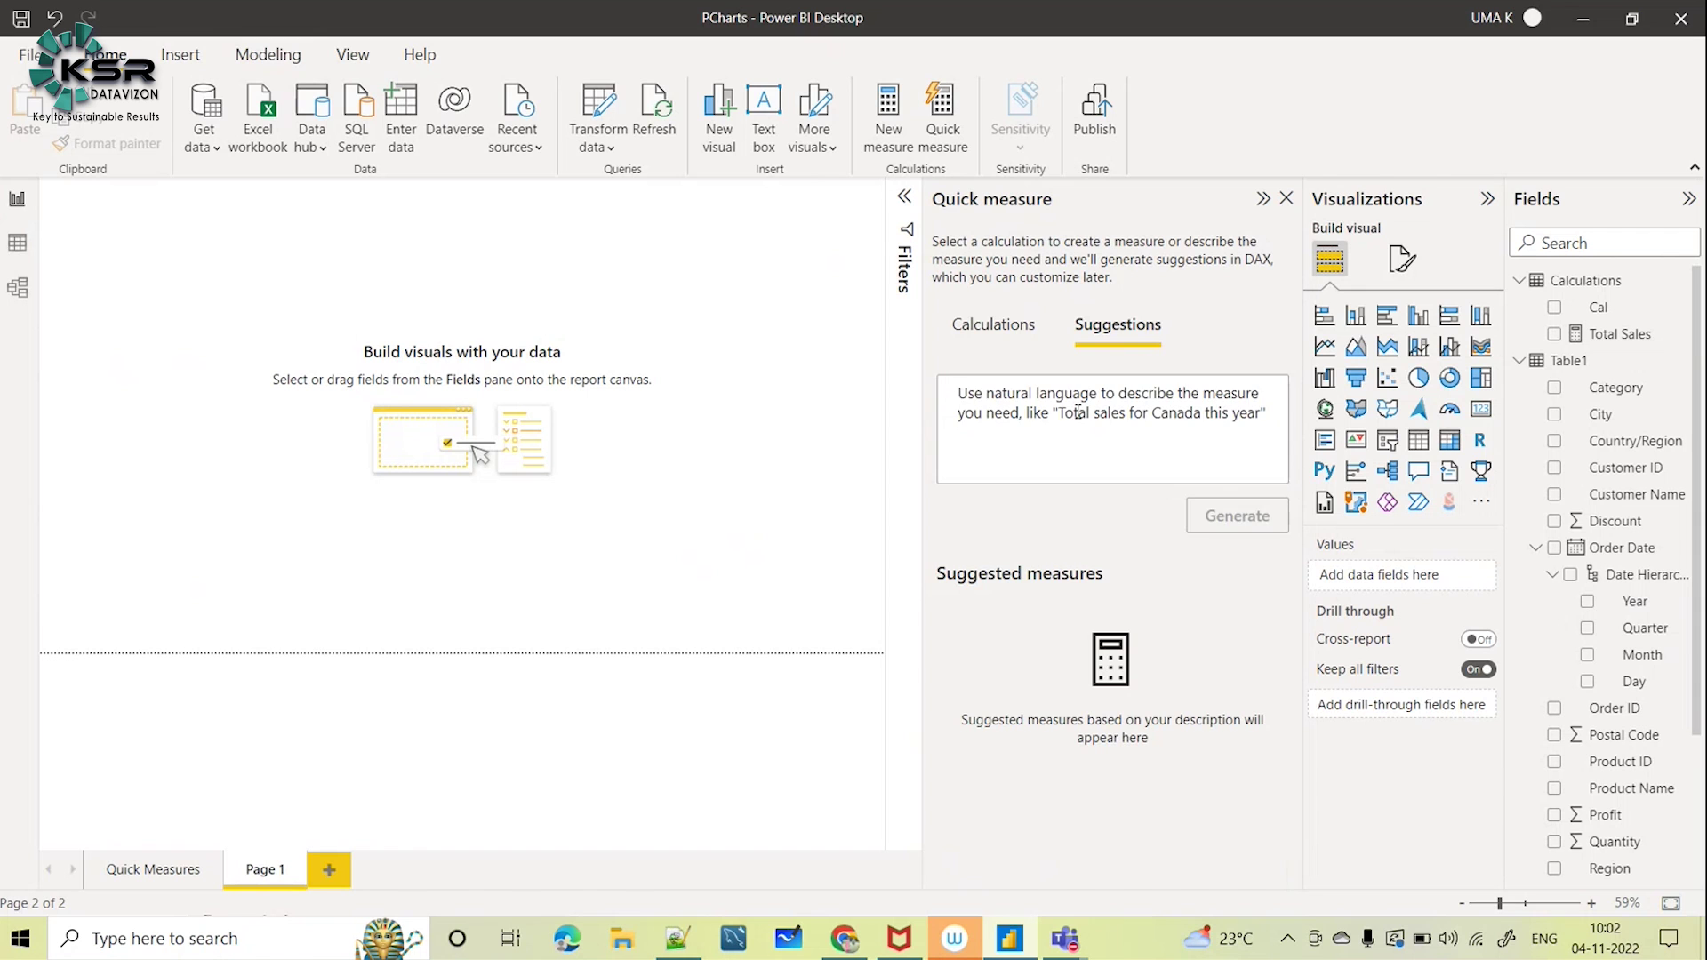
{"action": "type", "text": "Previous year"}
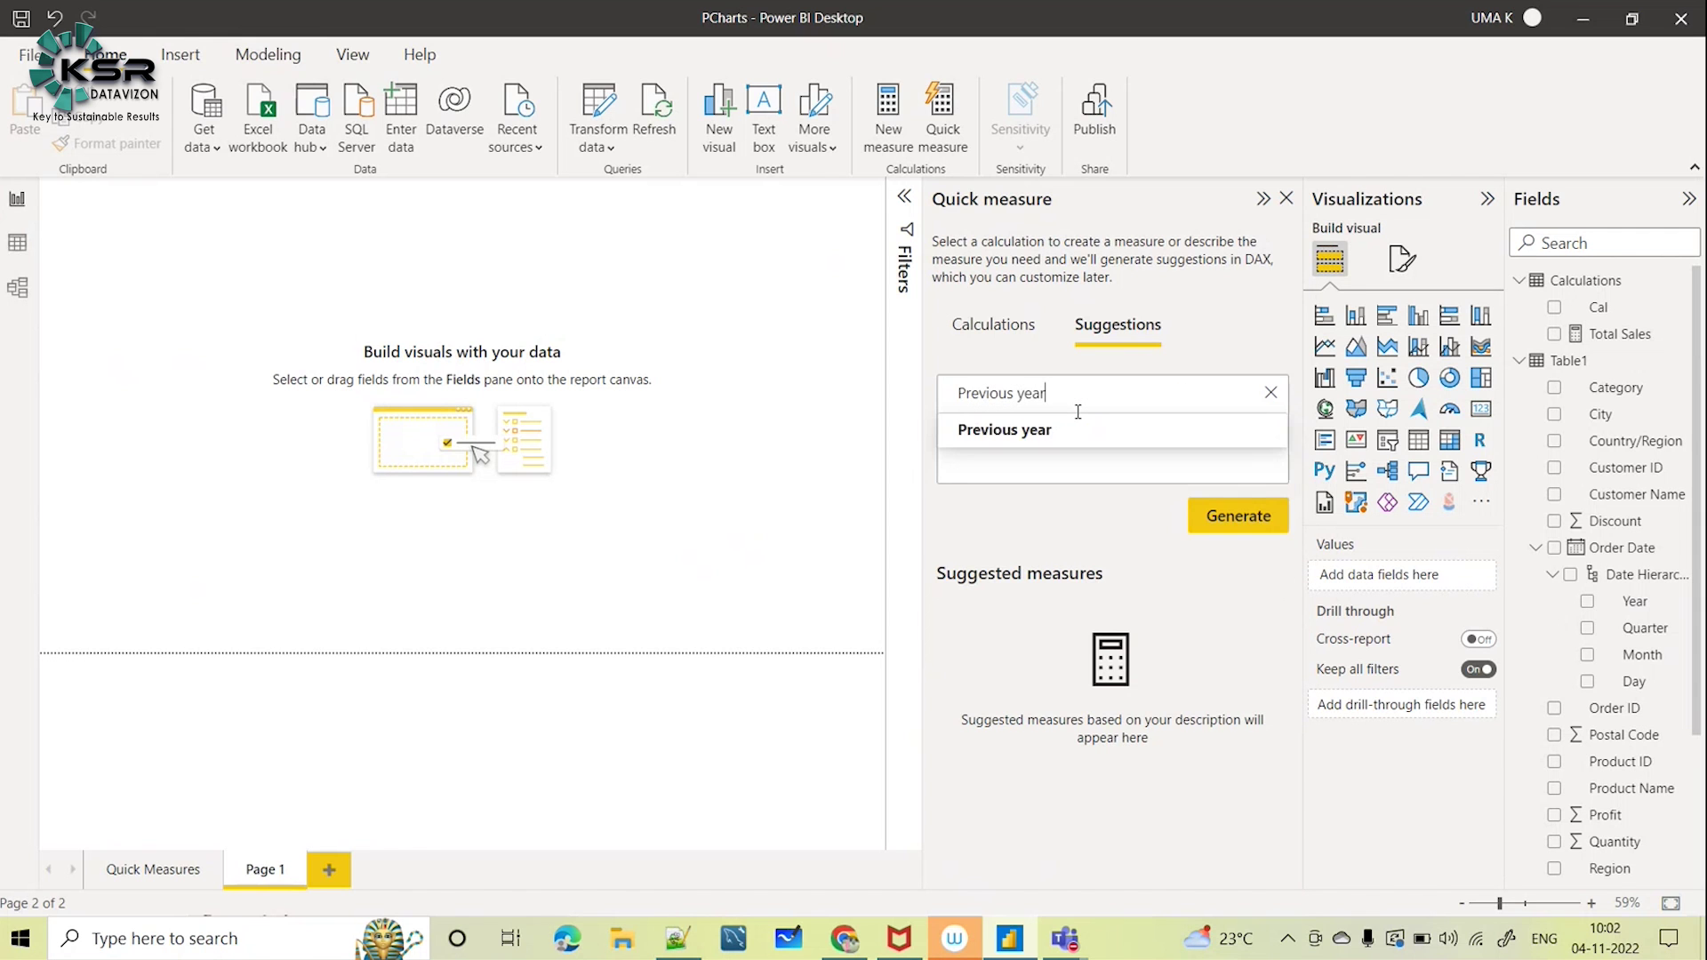
{"action": "type", "text": " sales"}
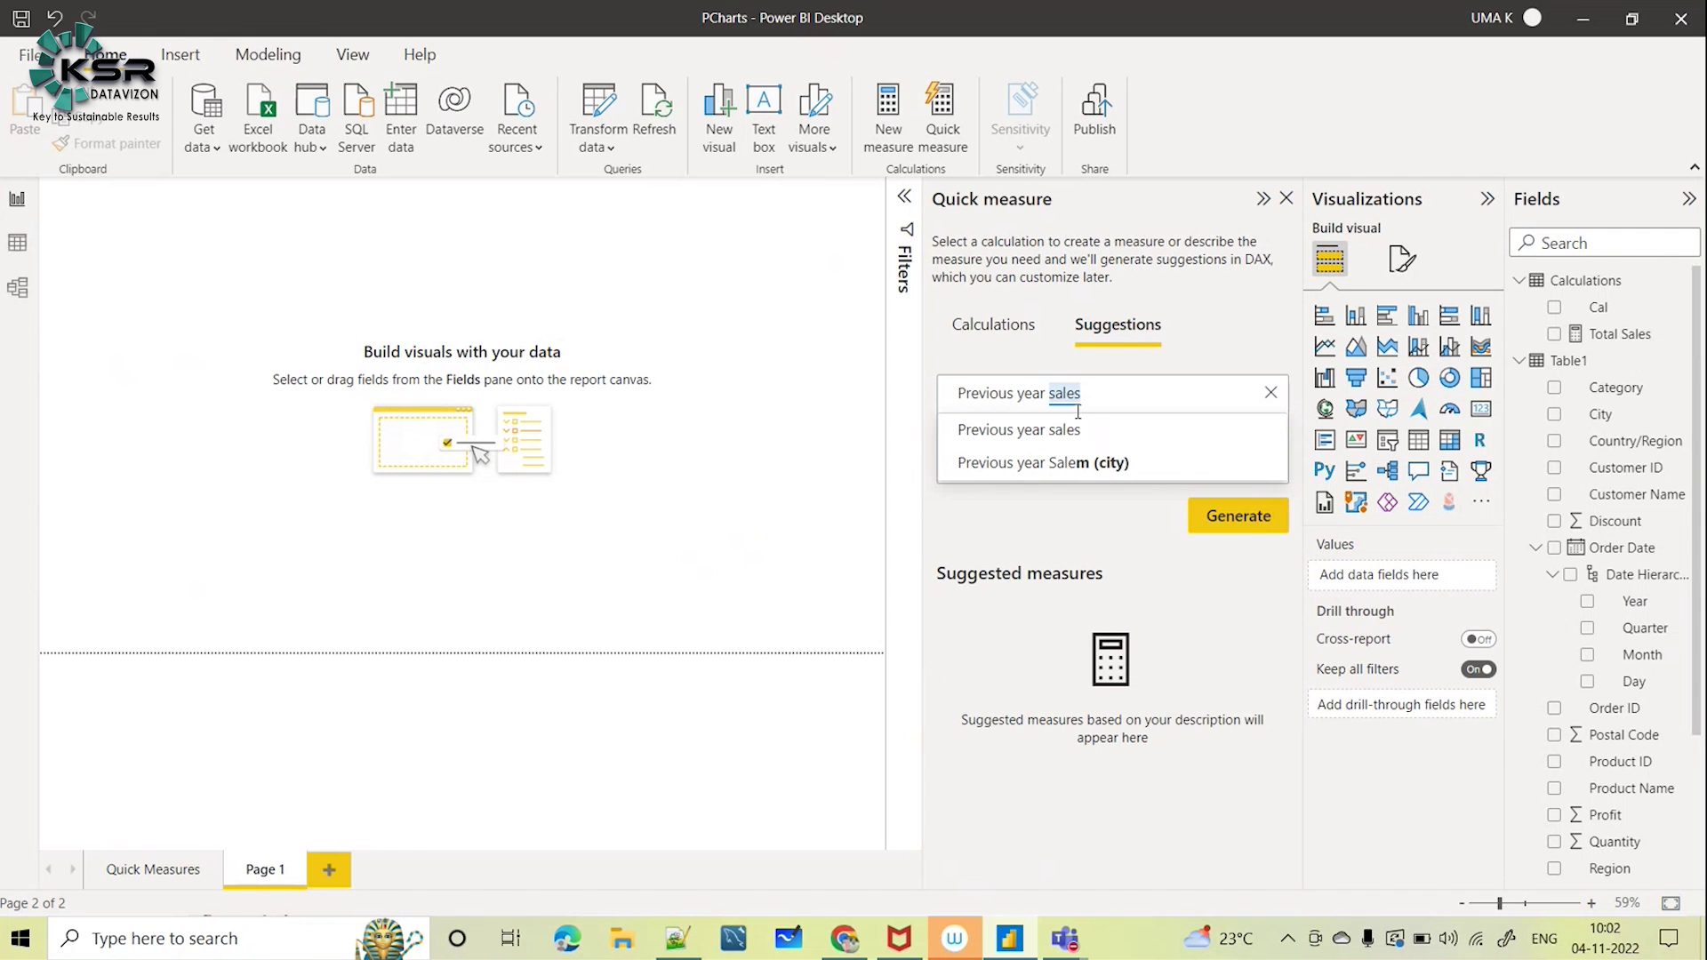
{"action": "left_click", "coordinate": [1014, 430]}
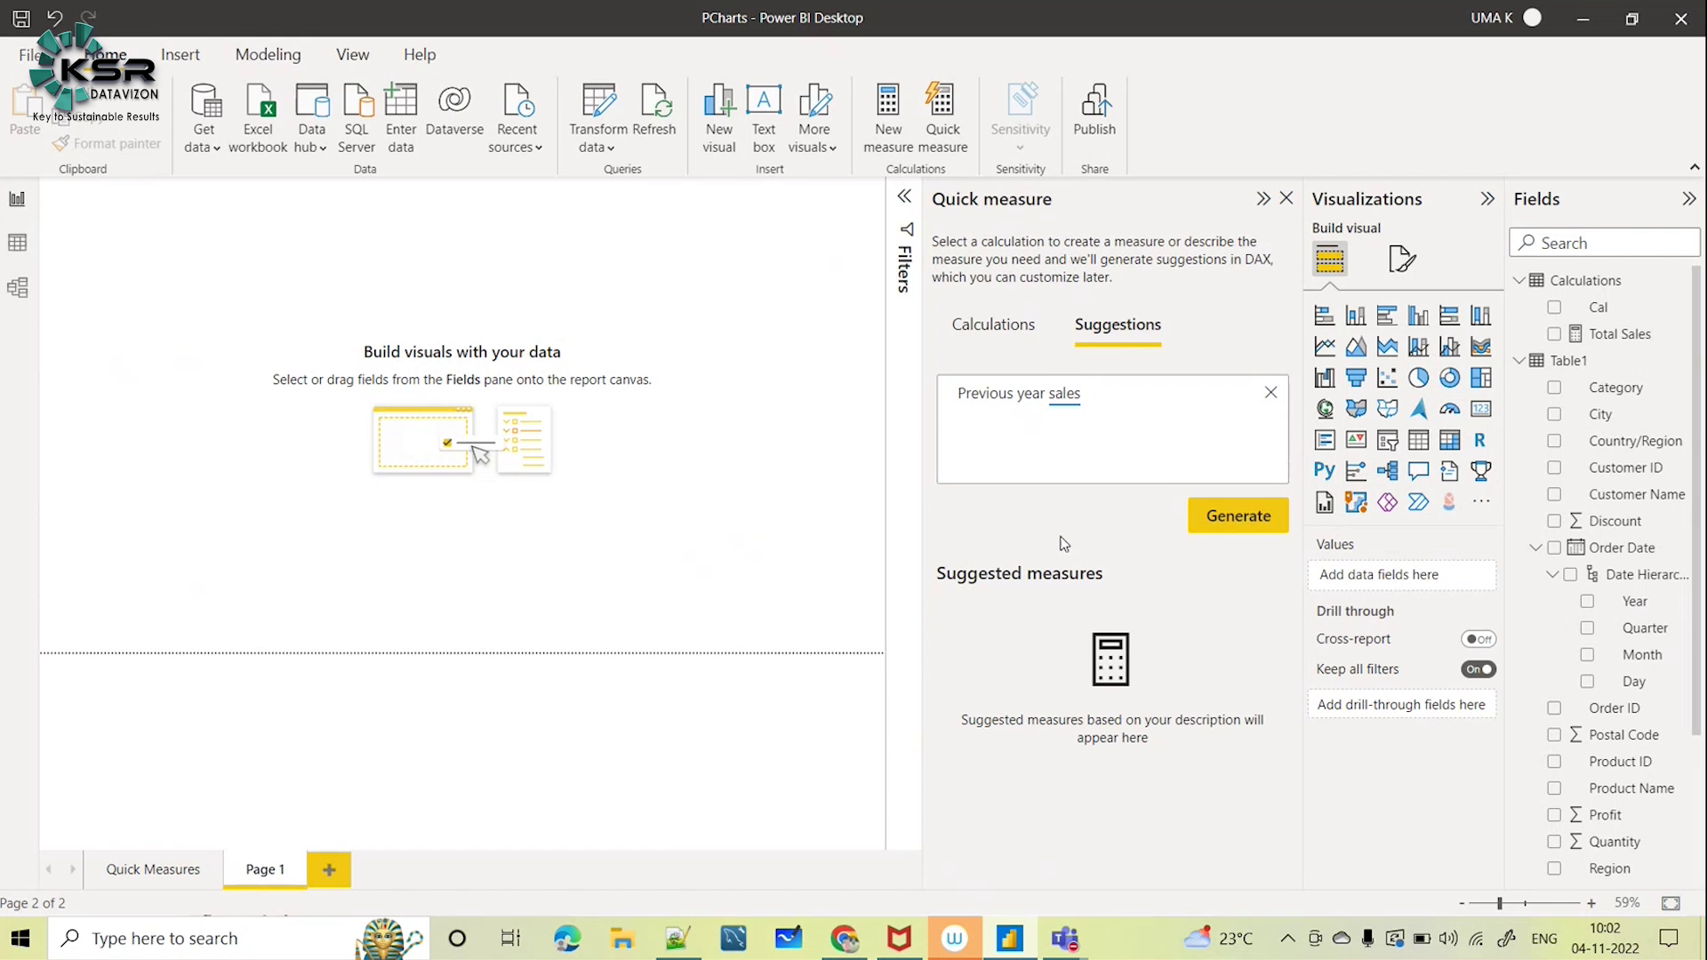
{"action": "left_click", "coordinate": [1235, 515]}
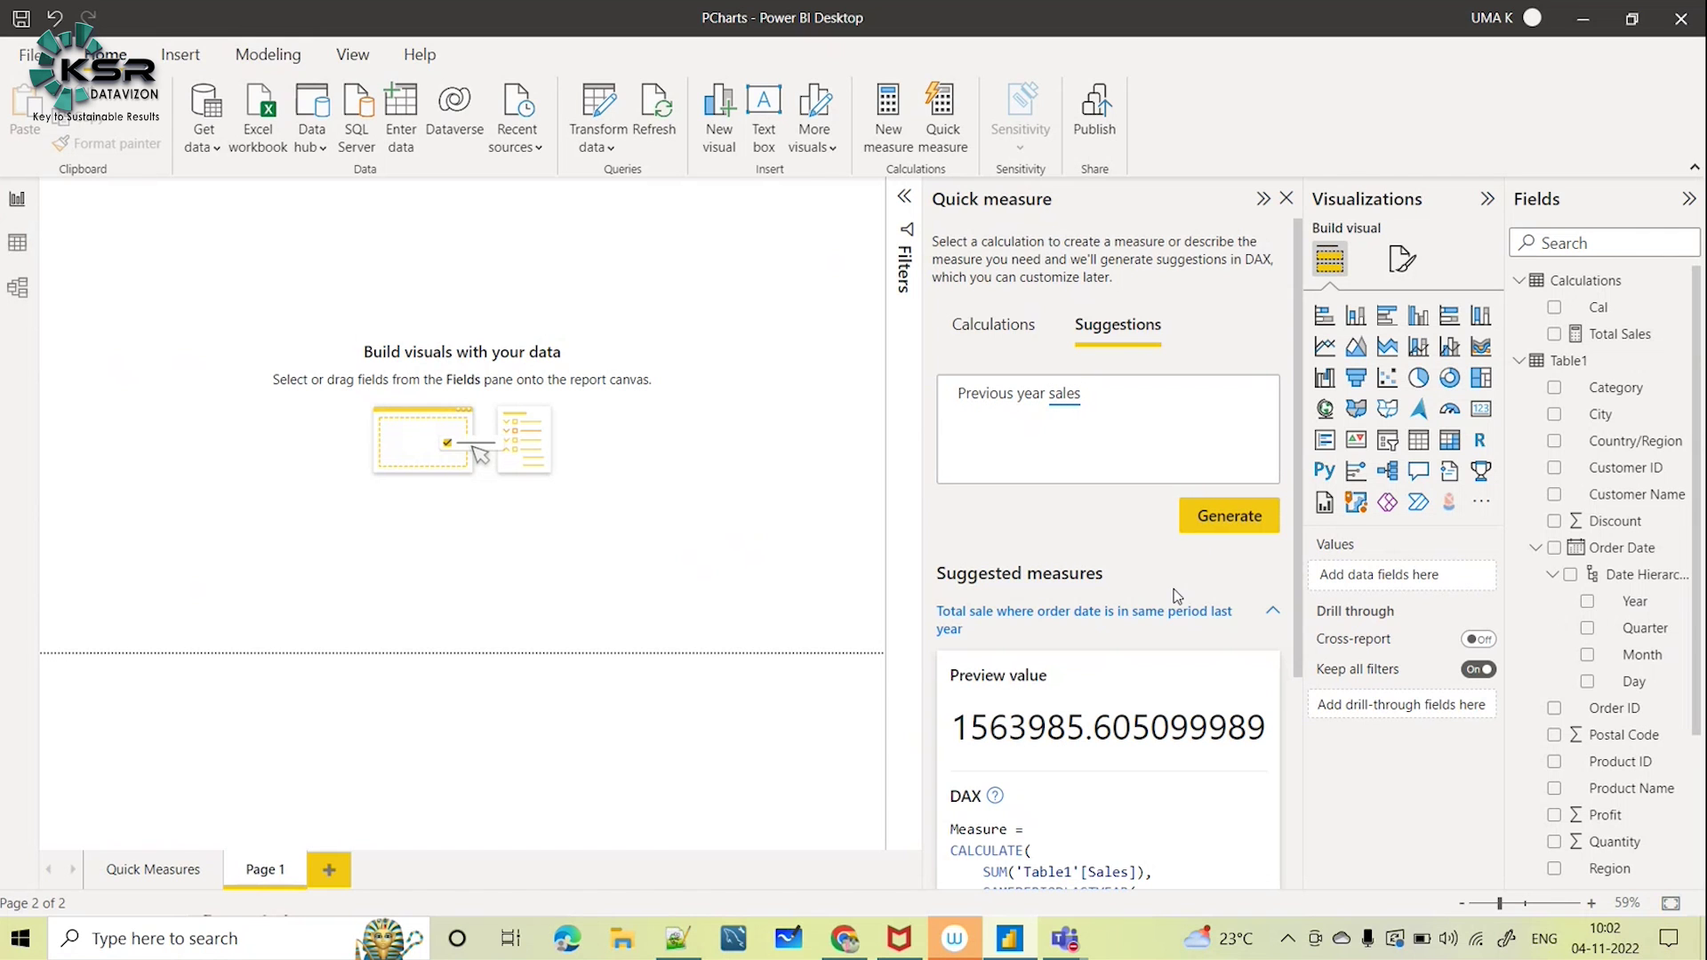
Examine the preview value and full DAX formula of the suggestion for total sale where order date is in same period last year
{"action": "scroll", "coordinate": [1075, 556], "scroll_direction": "down", "scroll_amount": 3}
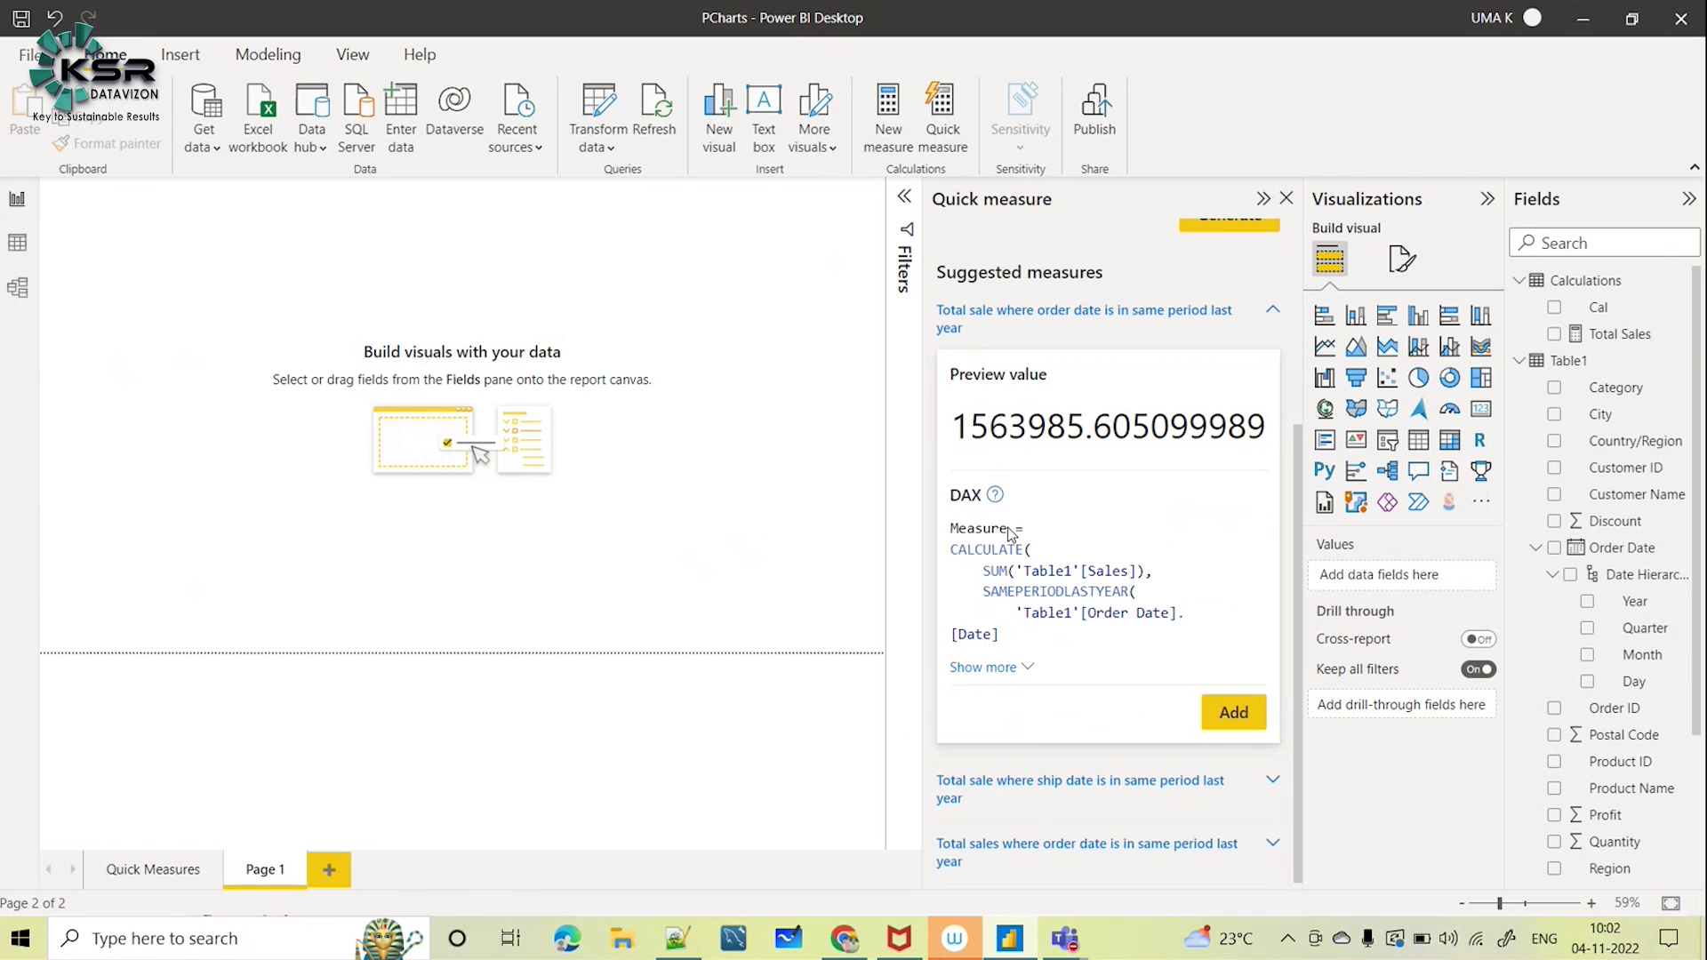
{"action": "left_click", "coordinate": [1027, 674]}
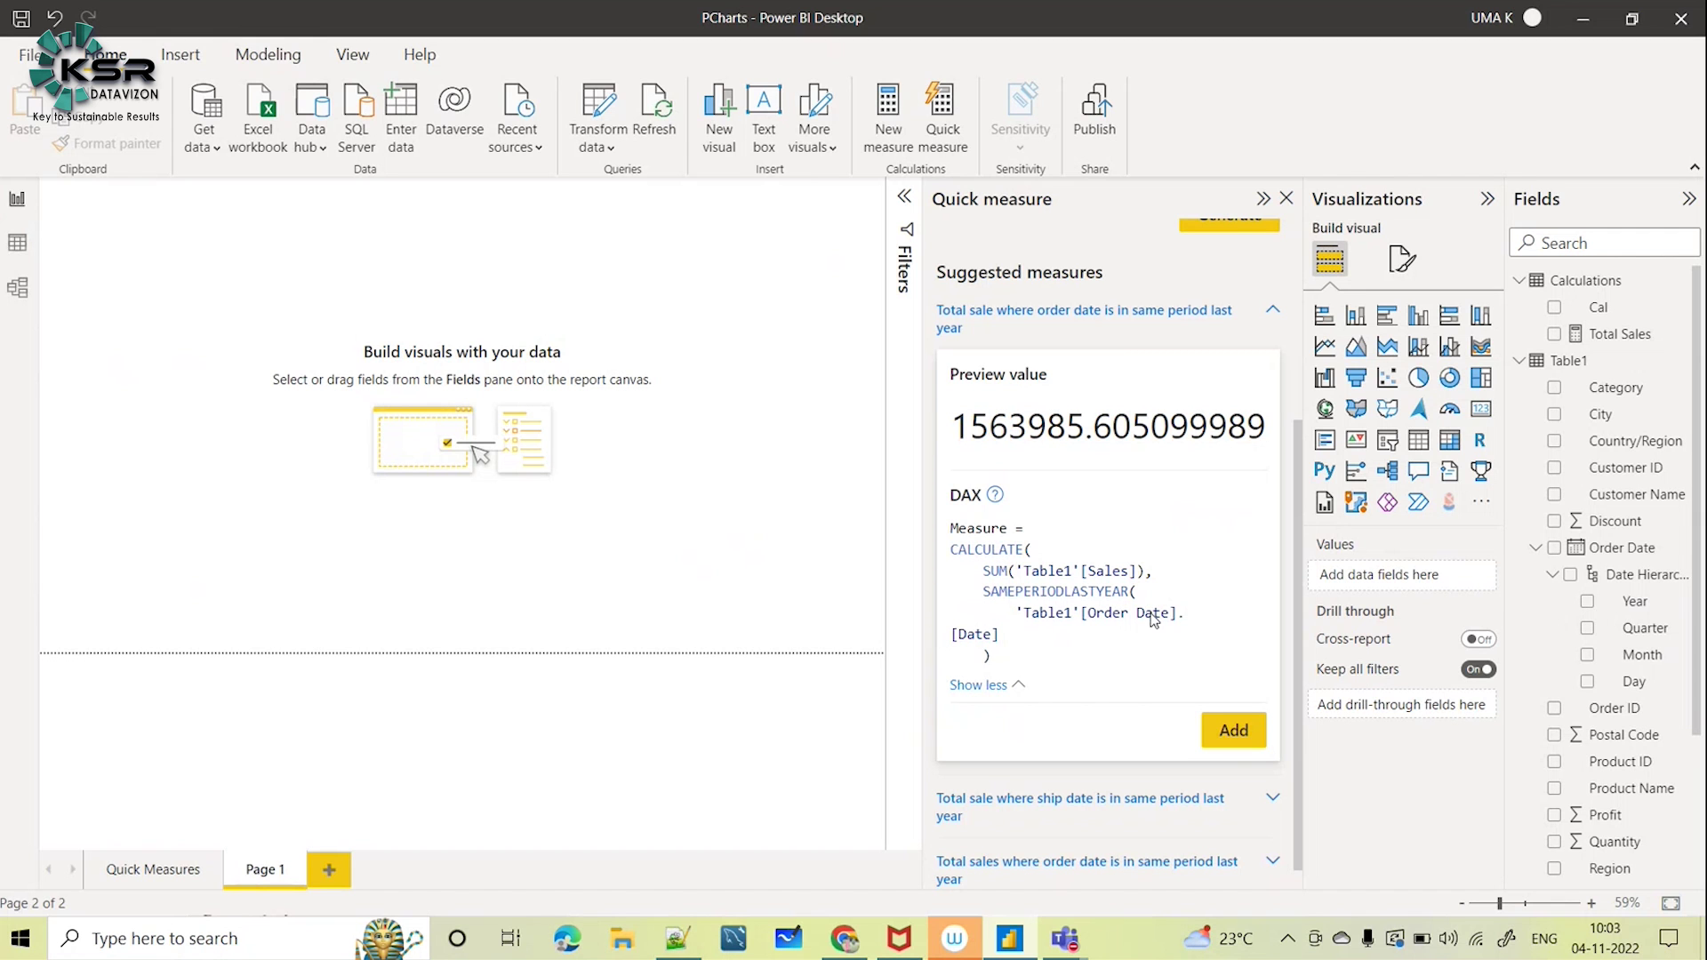
{"action": "scroll", "coordinate": [1089, 623], "scroll_direction": "up", "scroll_amount": 3}
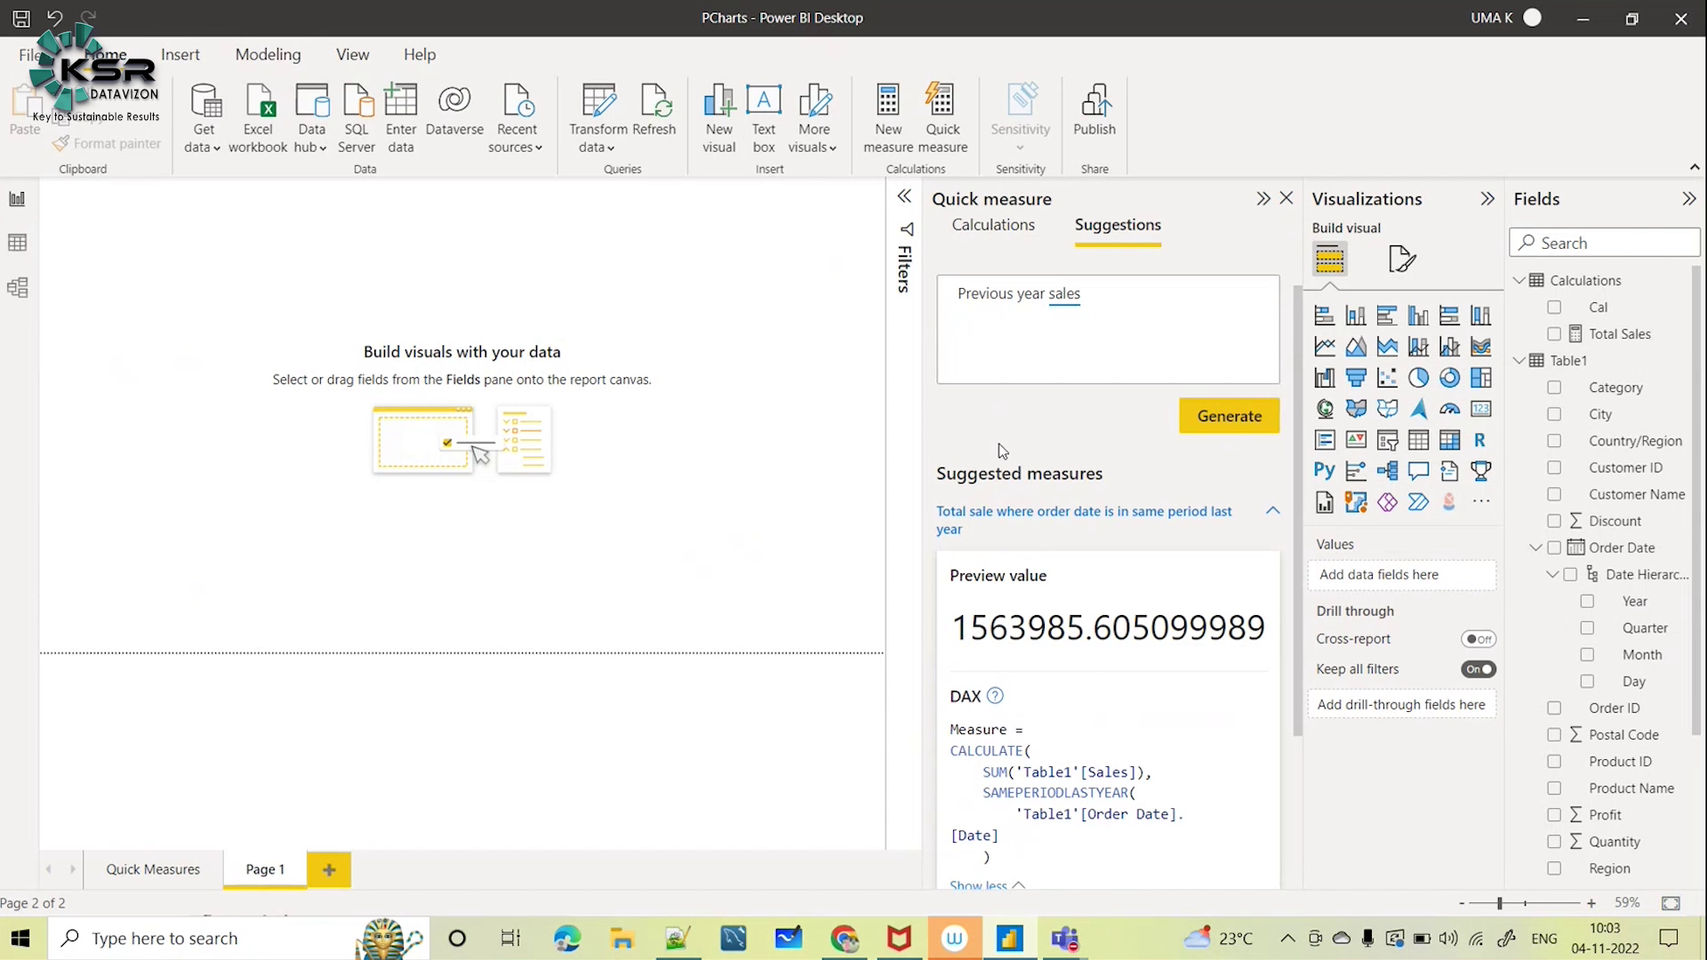
{"action": "scroll", "coordinate": [1022, 328], "scroll_direction": "up", "scroll_amount": 2}
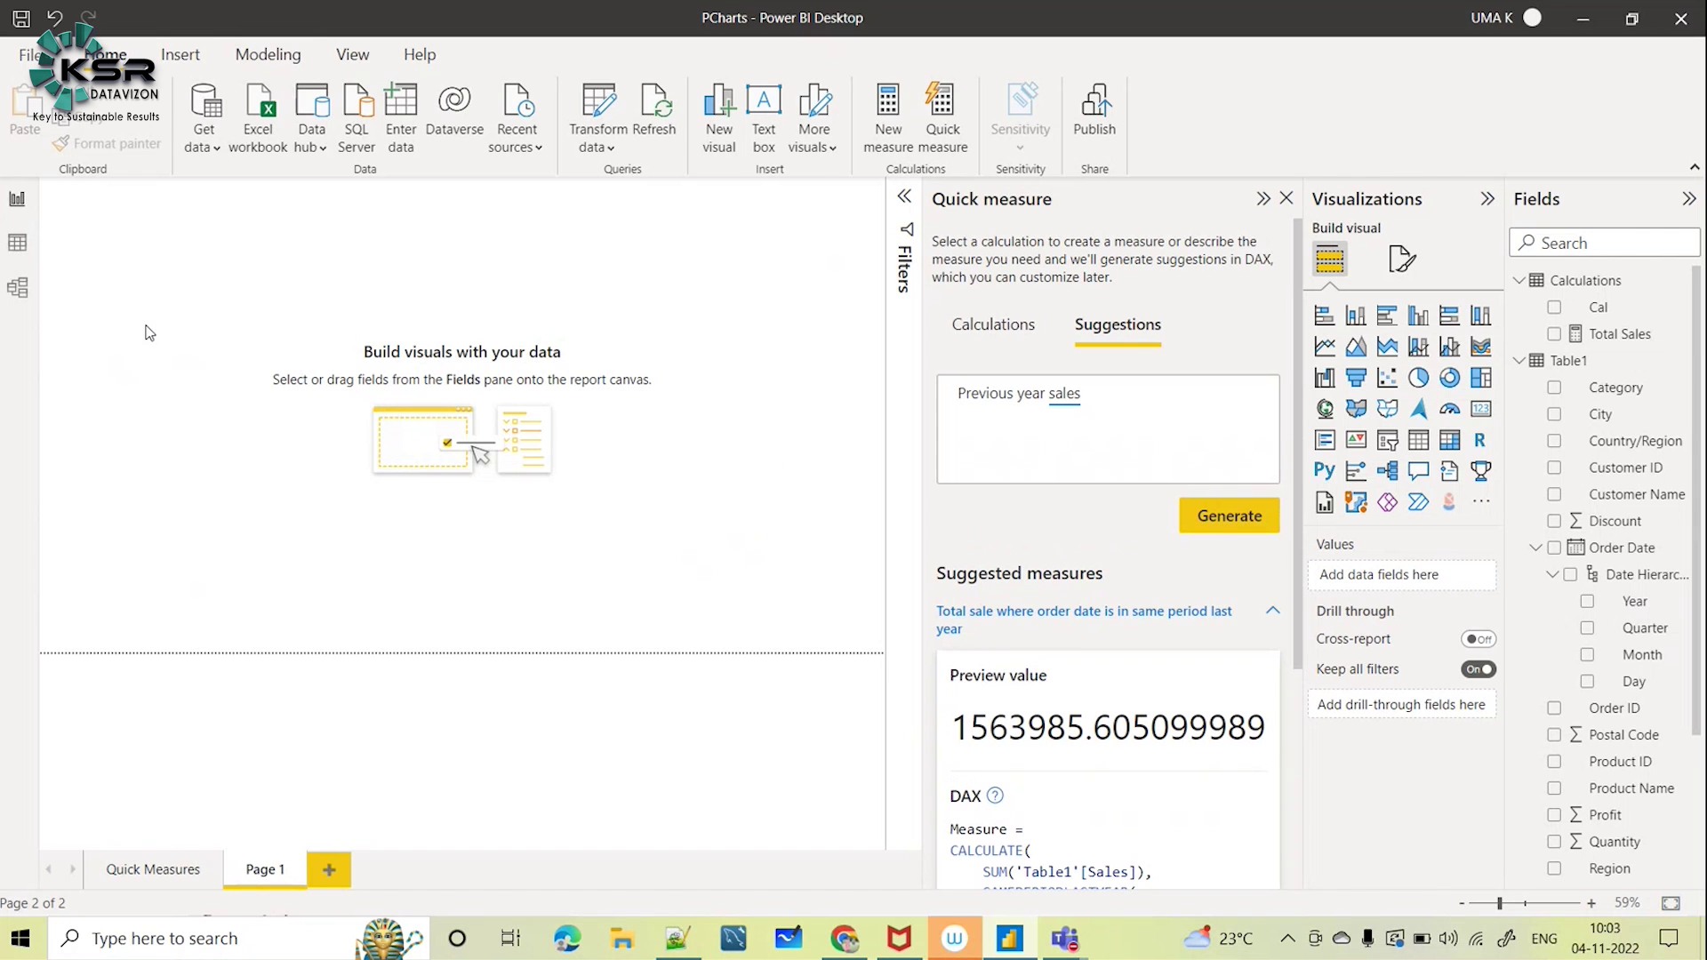
{"action": "scroll", "coordinate": [1174, 664], "scroll_direction": "down", "scroll_amount": 5}
{"action": "scroll", "coordinate": [1122, 601], "scroll_direction": "up", "scroll_amount": 5}
{"action": "scroll", "coordinate": [1084, 583], "scroll_direction": "down", "scroll_amount": 5}
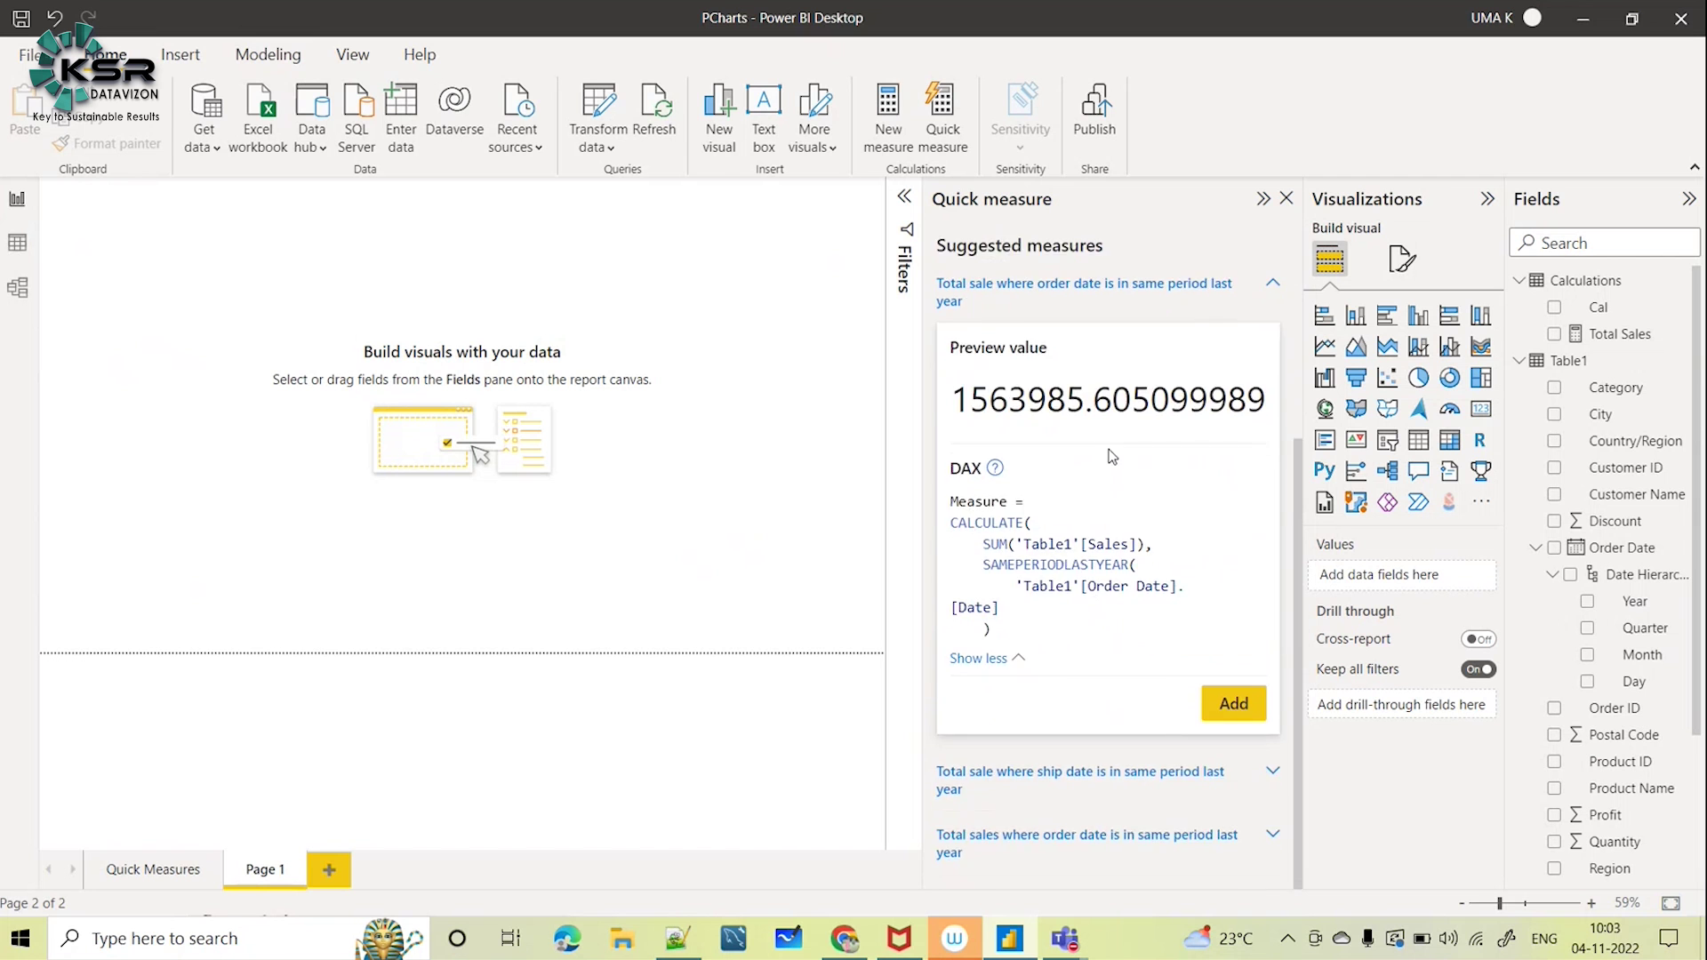
{"action": "scroll", "coordinate": [1103, 449], "scroll_direction": "up", "scroll_amount": 4}
{"action": "scroll", "coordinate": [1096, 644], "scroll_direction": "down", "scroll_amount": 5}
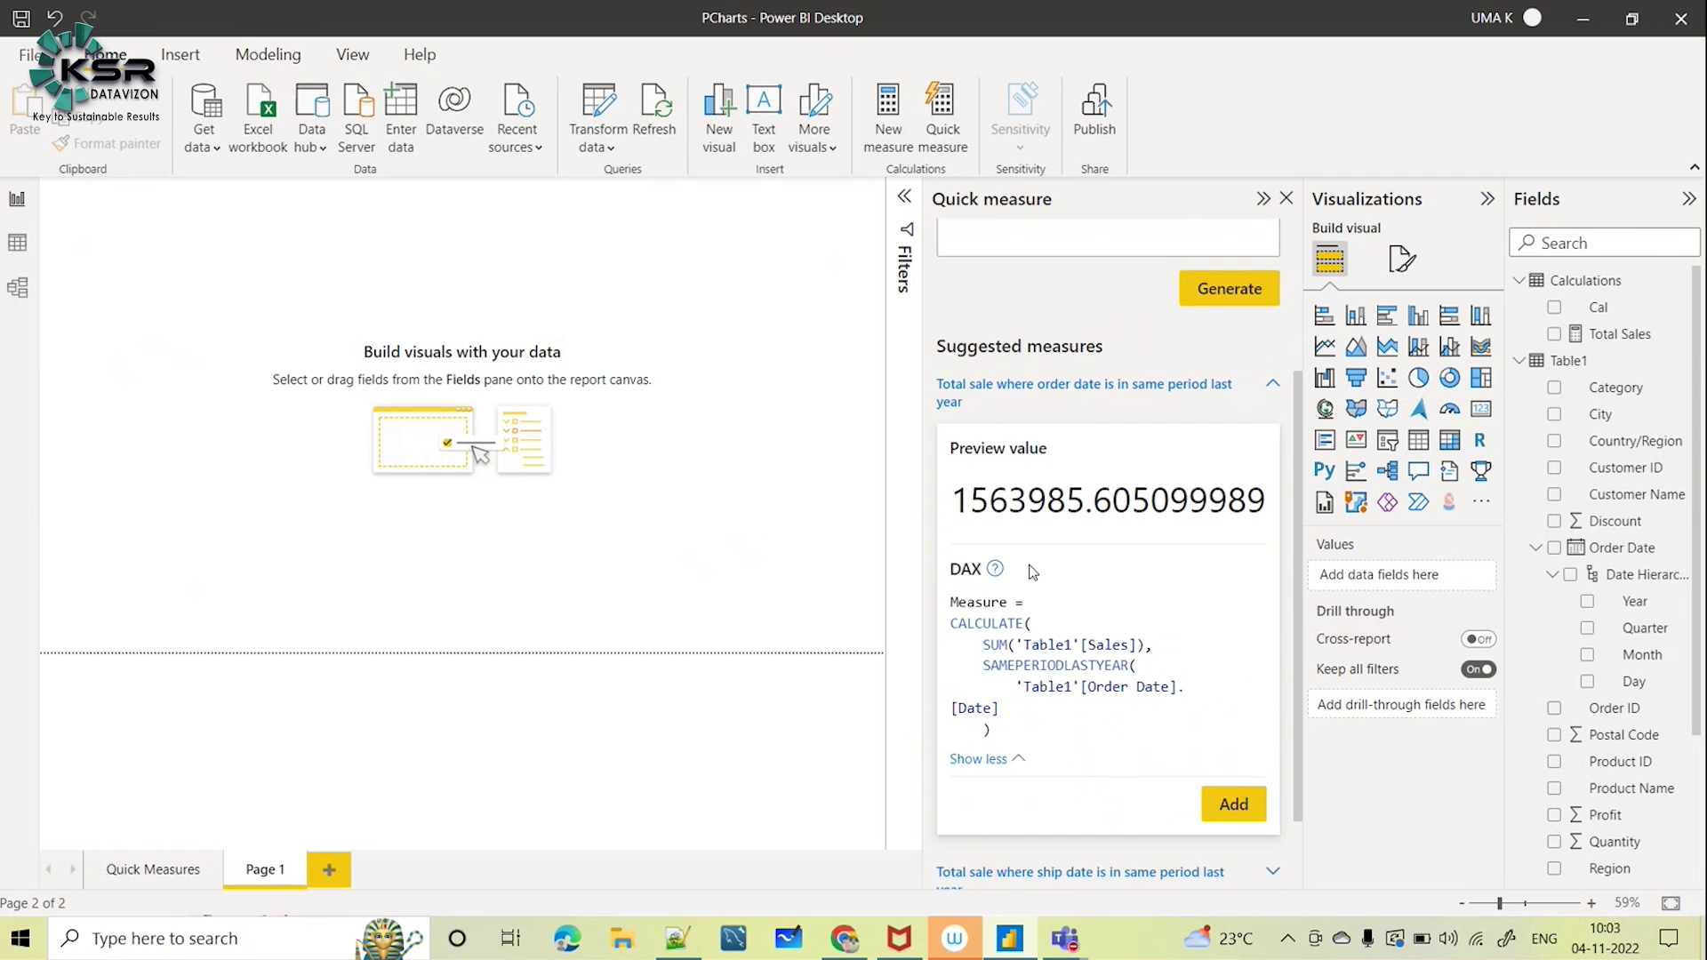
{"action": "scroll", "coordinate": [1125, 597], "scroll_direction": "up", "scroll_amount": 5}
{"action": "scroll", "coordinate": [1151, 505], "scroll_direction": "down", "scroll_amount": 3}
{"action": "scroll", "coordinate": [1173, 659], "scroll_direction": "down", "scroll_amount": 2}
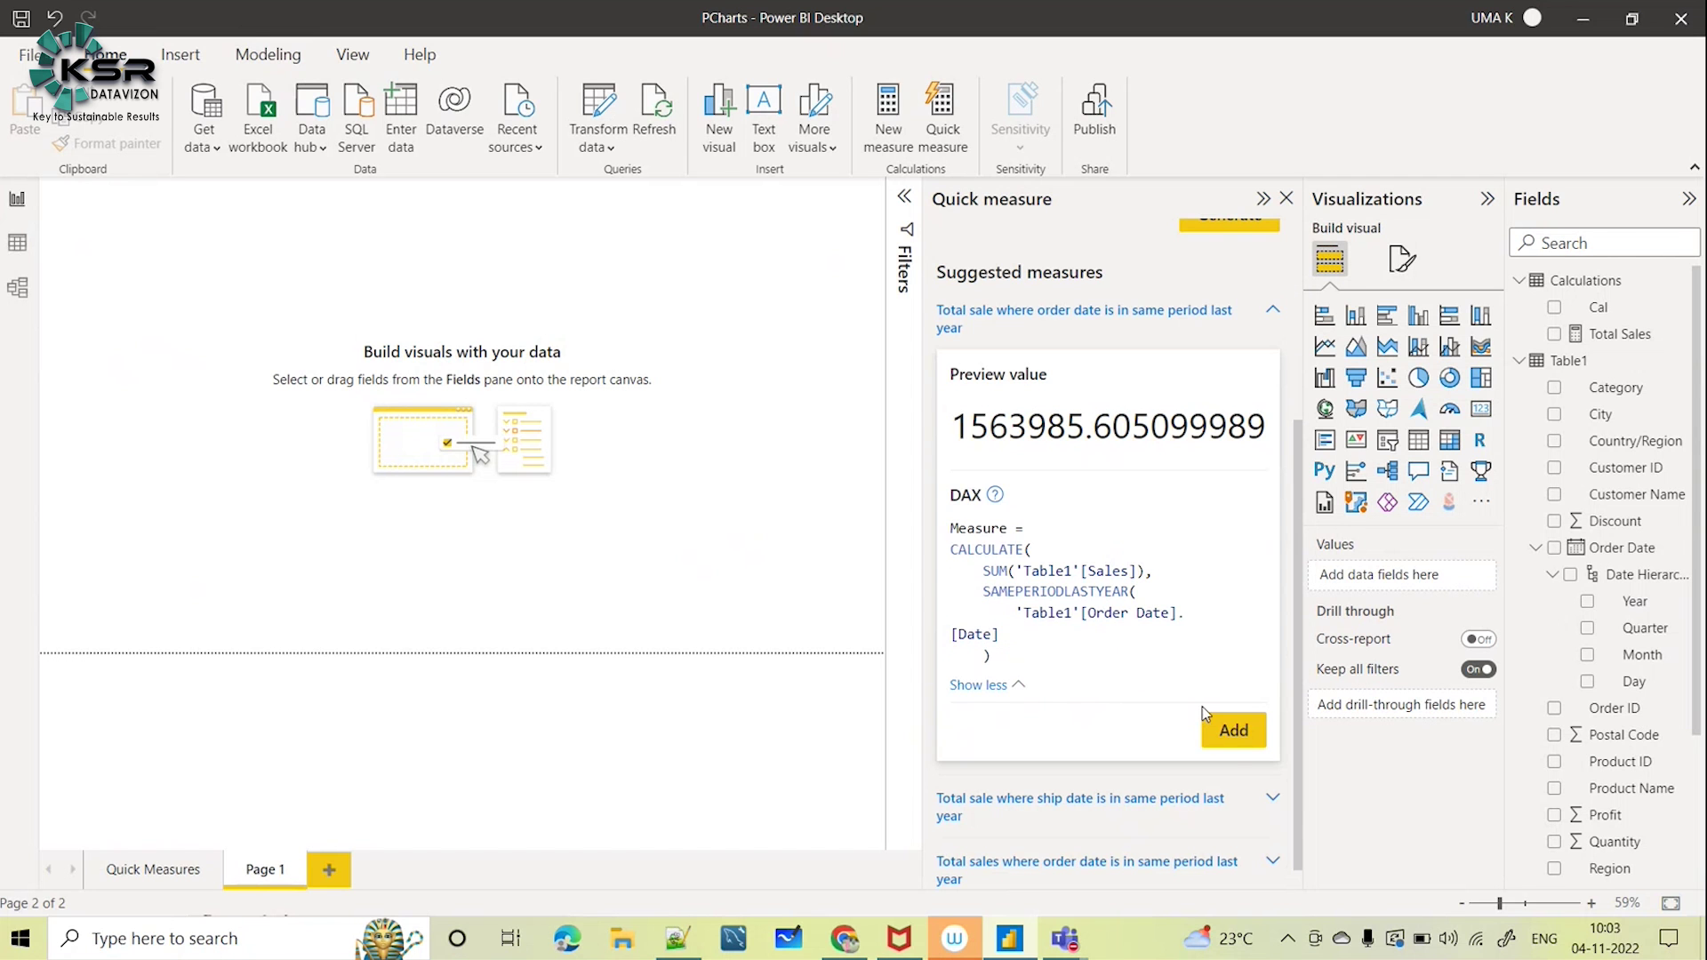
{"action": "scroll", "coordinate": [1113, 444], "scroll_direction": "up", "scroll_amount": 2}
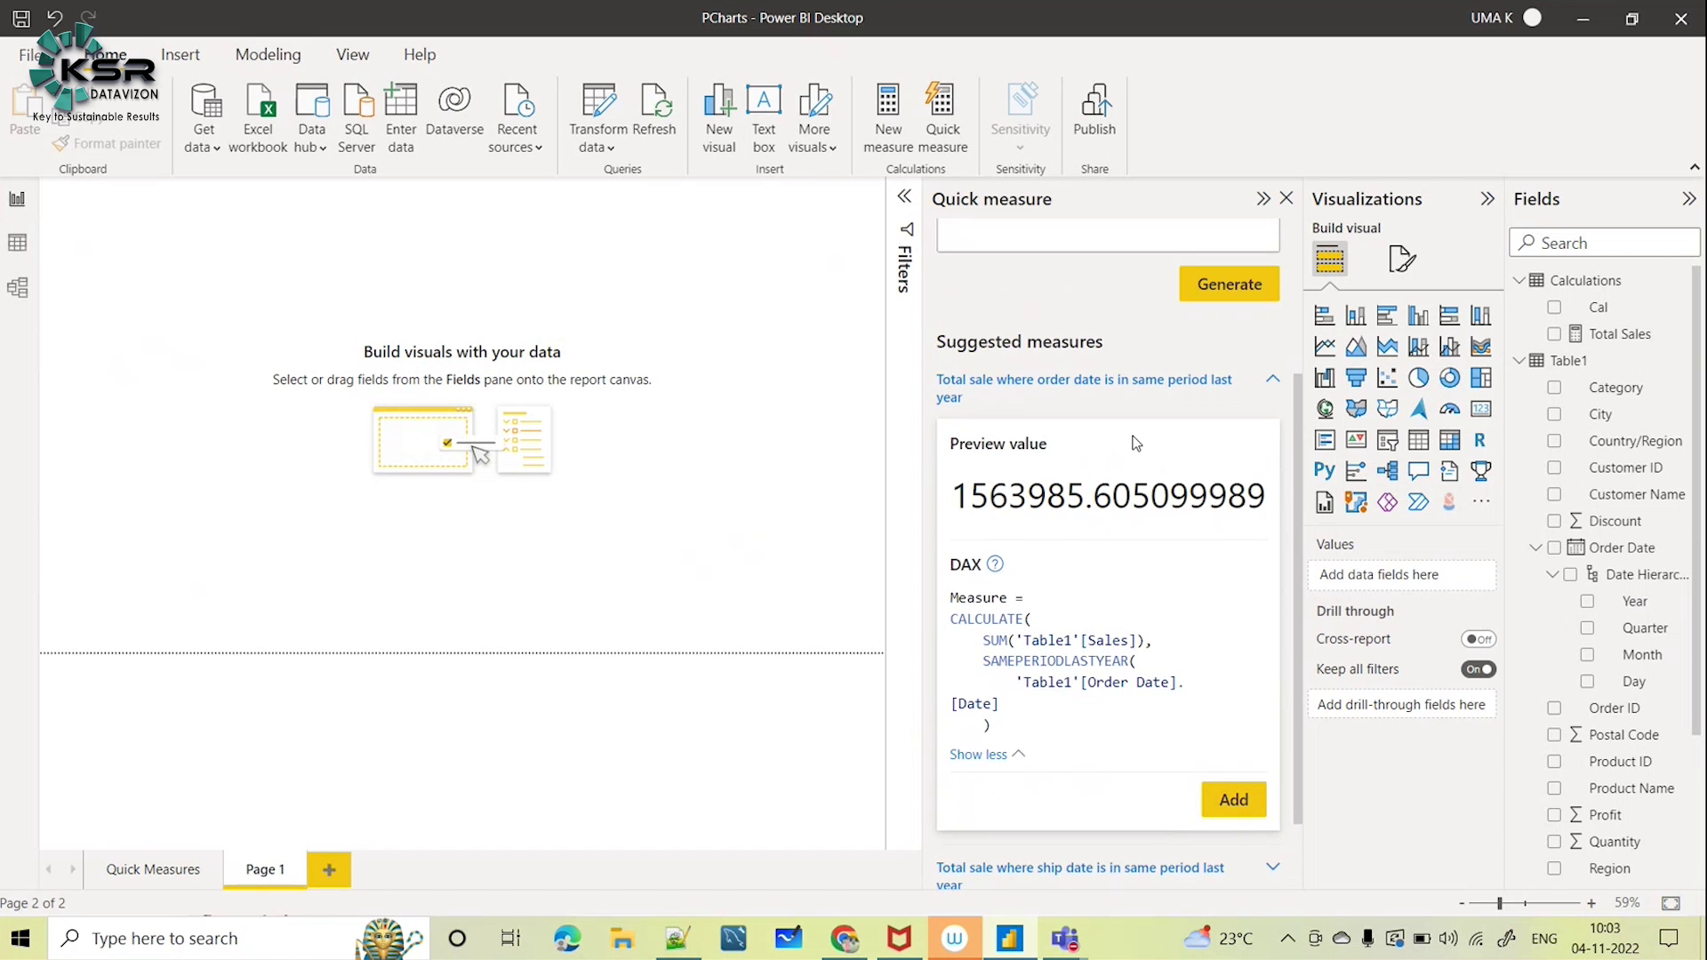
{"action": "scroll", "coordinate": [1139, 604], "scroll_direction": "up", "scroll_amount": 4}
{"action": "scroll", "coordinate": [1156, 675], "scroll_direction": "down", "scroll_amount": 4}
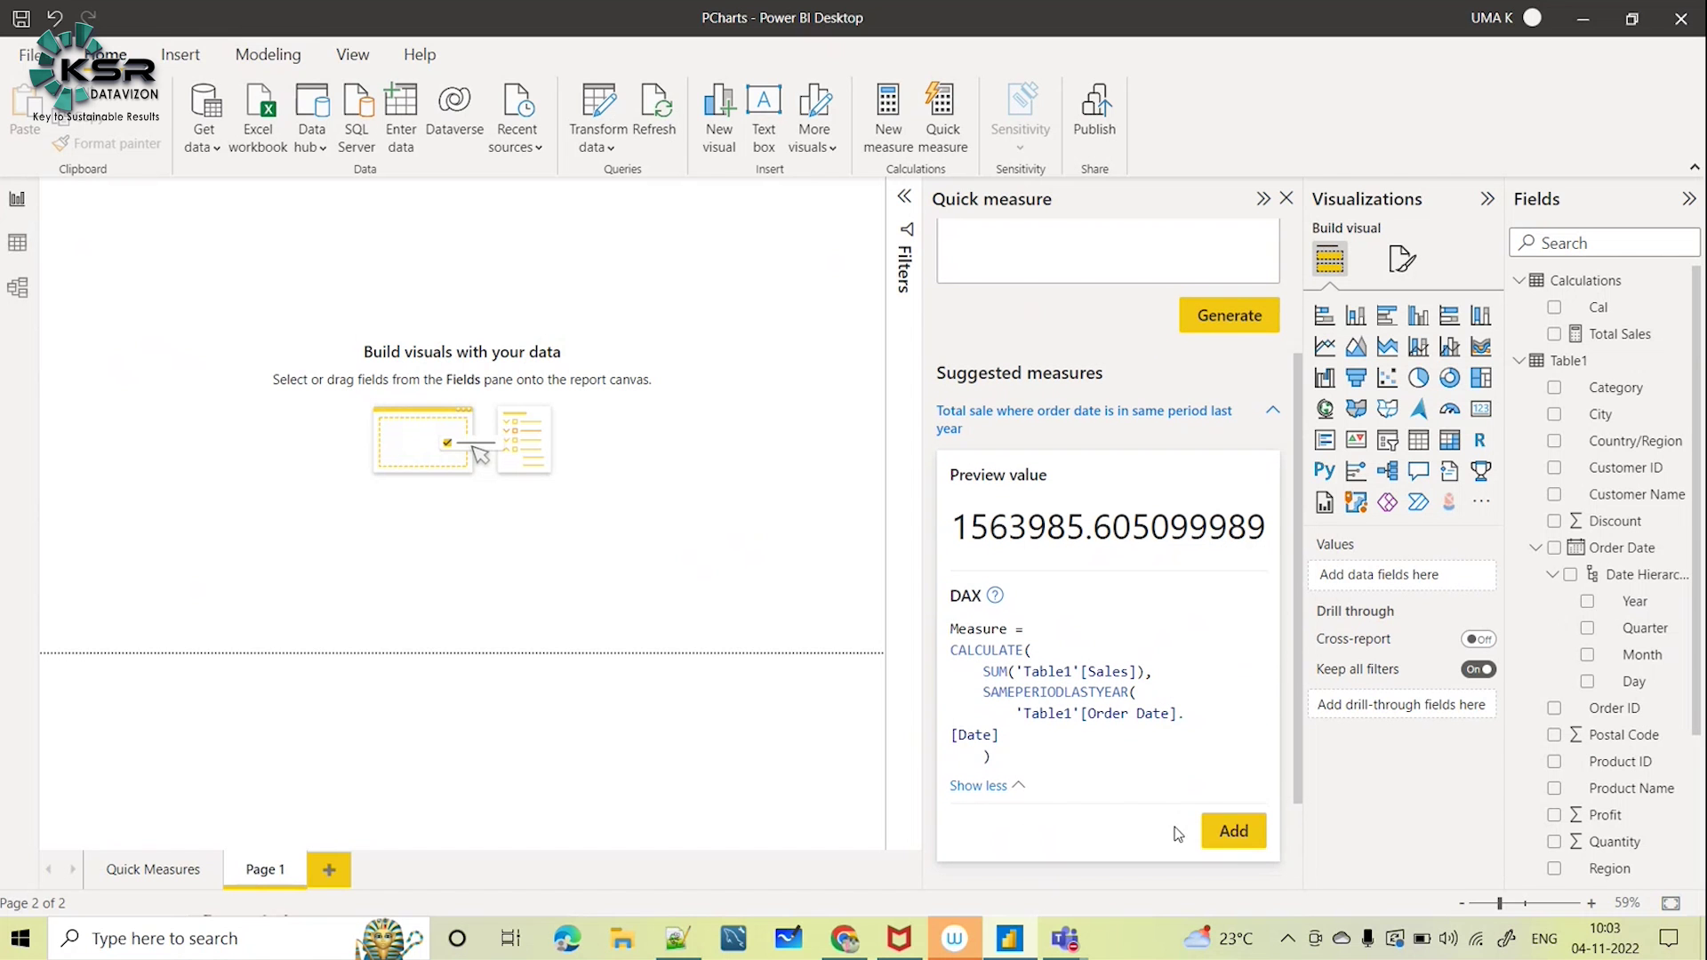
Add the suggested same-period-last-year measure based on order date, name it Previousyearsales and set its home table to Calculations
{"action": "left_click", "coordinate": [1245, 836]}
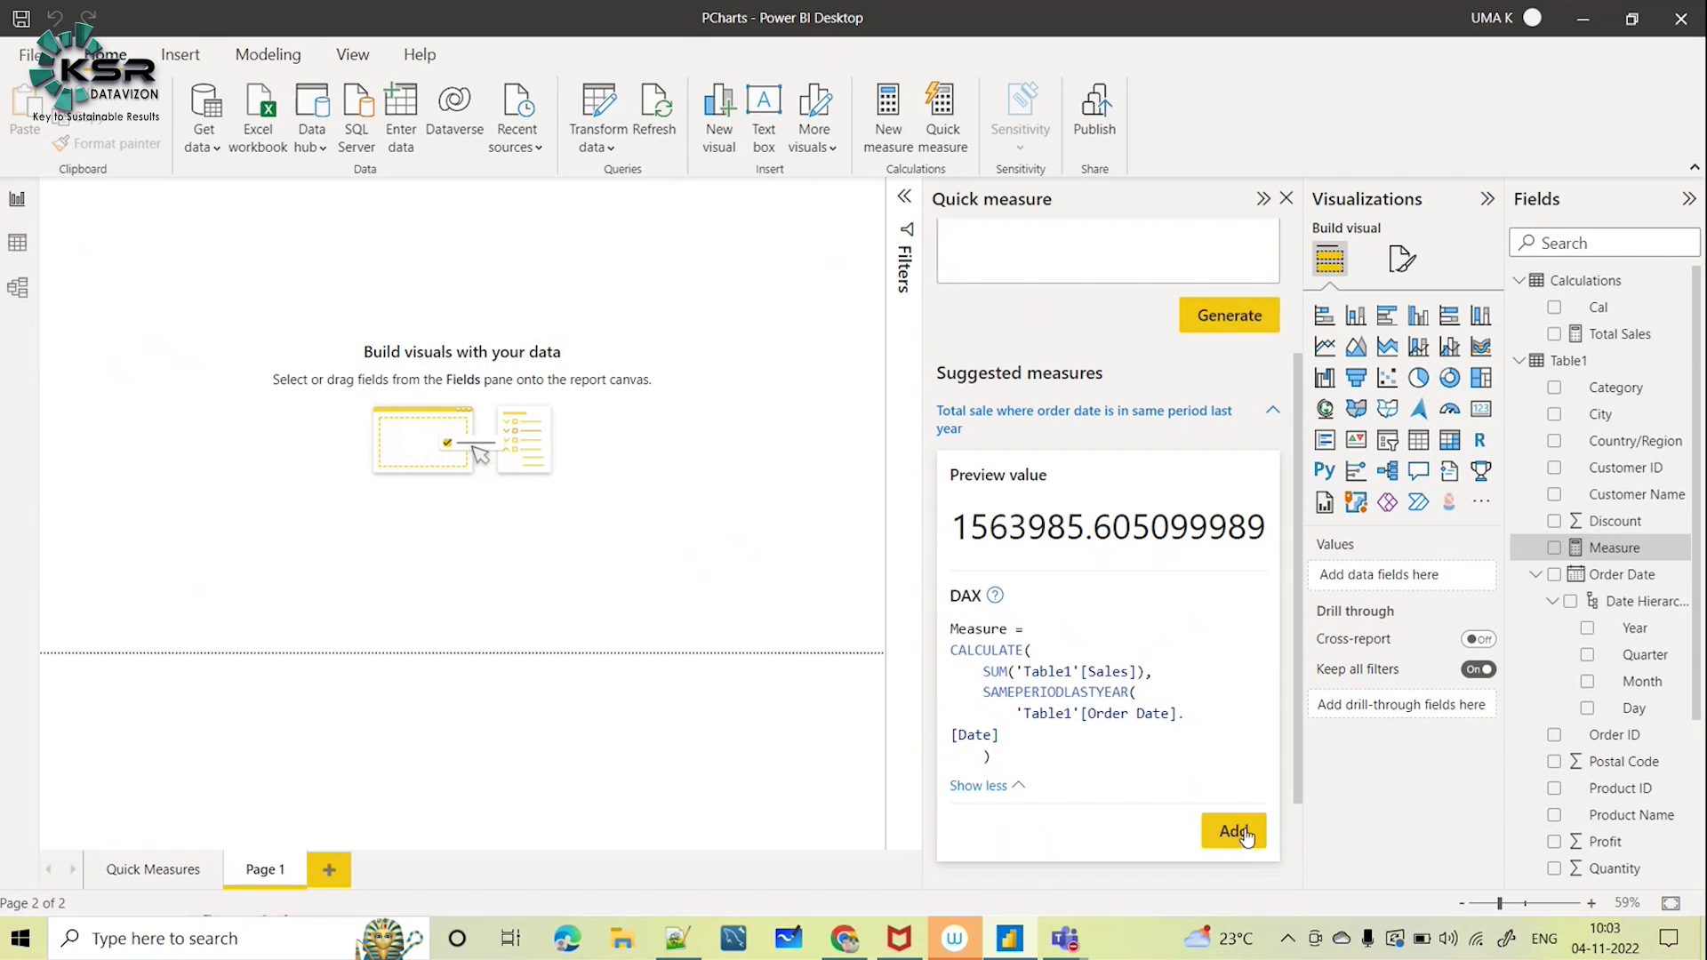
{"action": "double_click", "coordinate": [204, 202]}
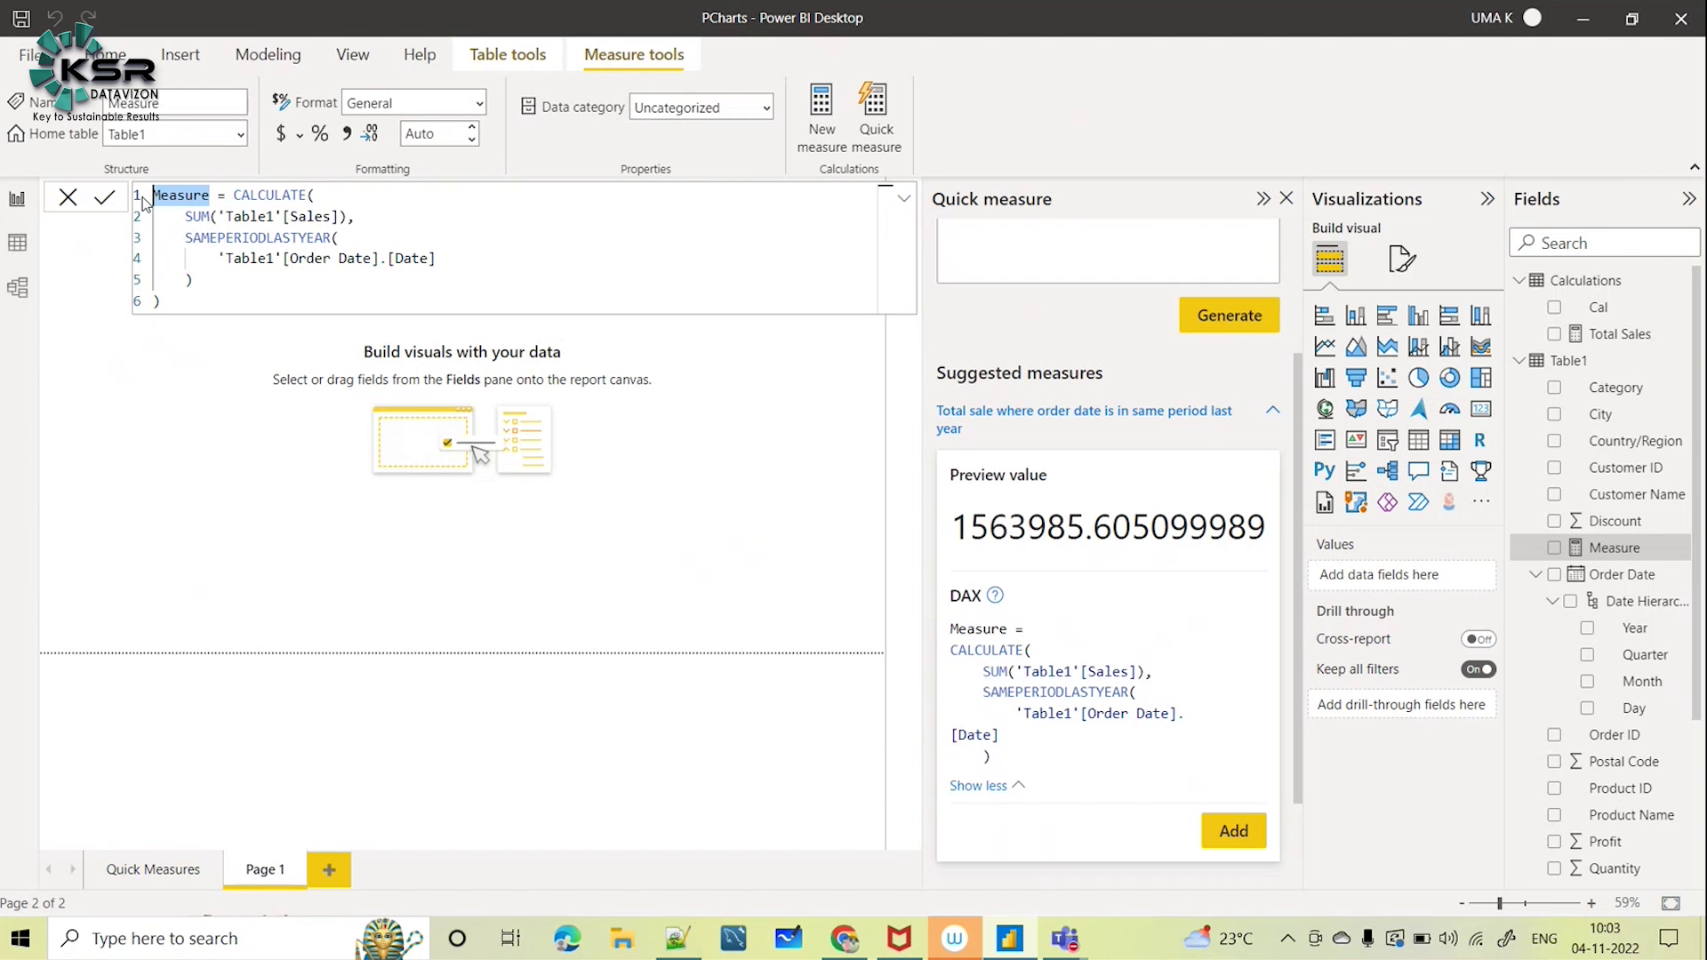
{"action": "type", "text": "Previousyearsales"}
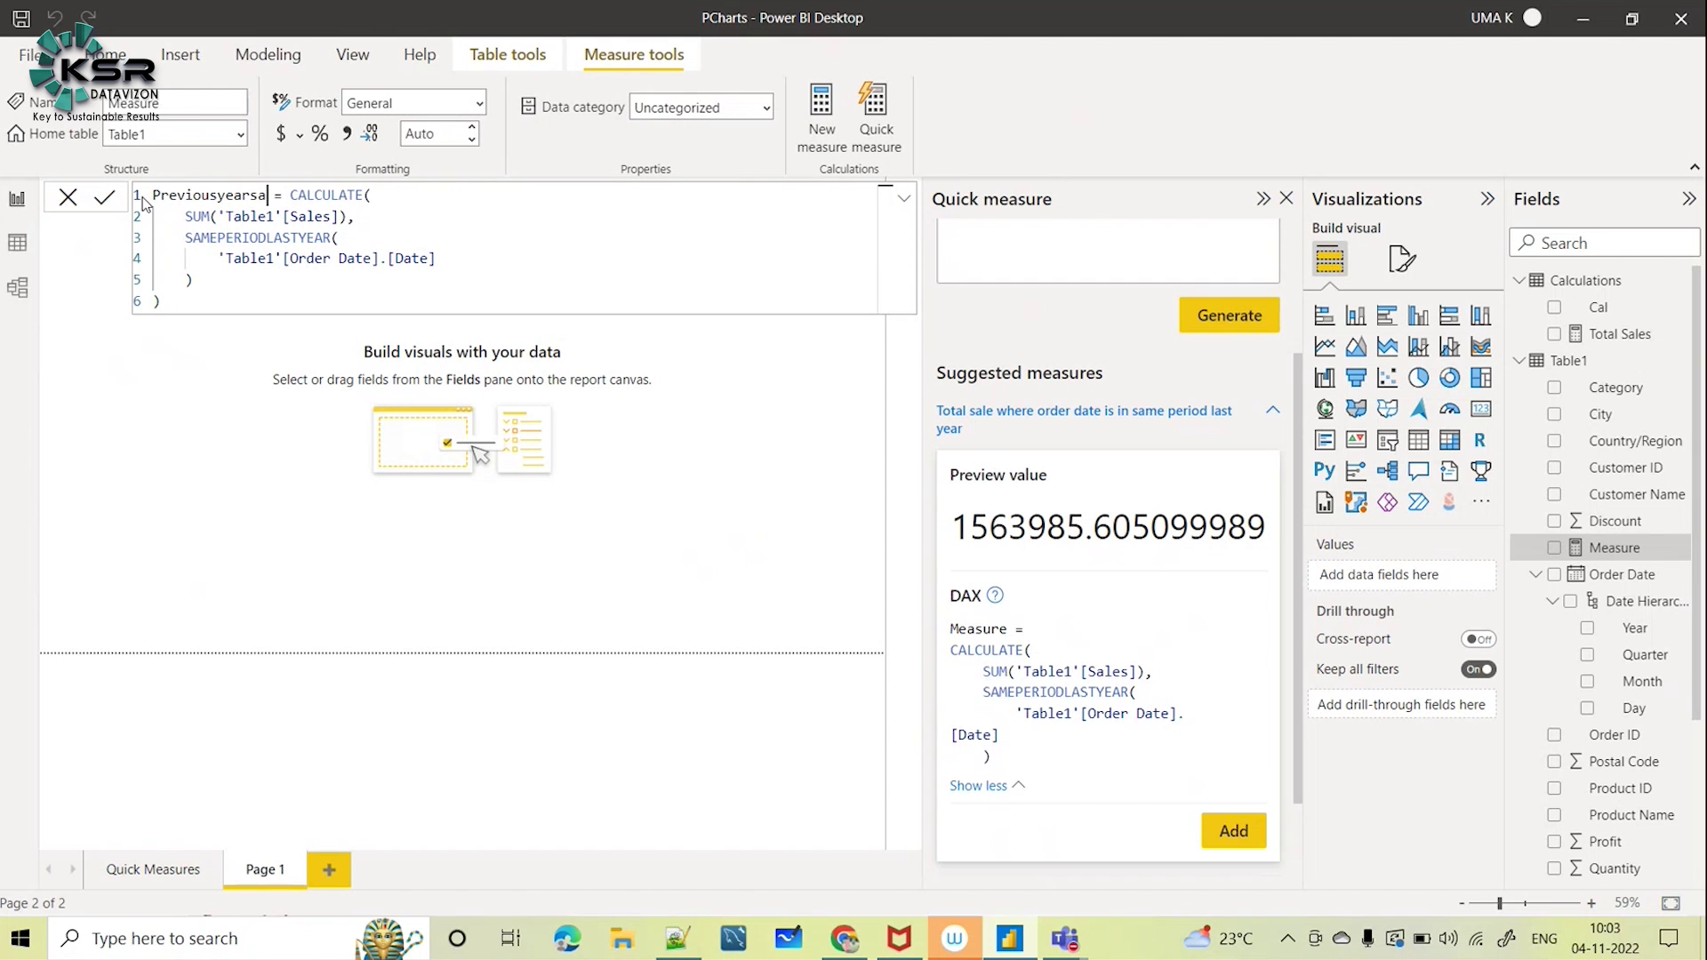
{"action": "left_click", "coordinate": [241, 135]}
{"action": "left_click", "coordinate": [195, 167]}
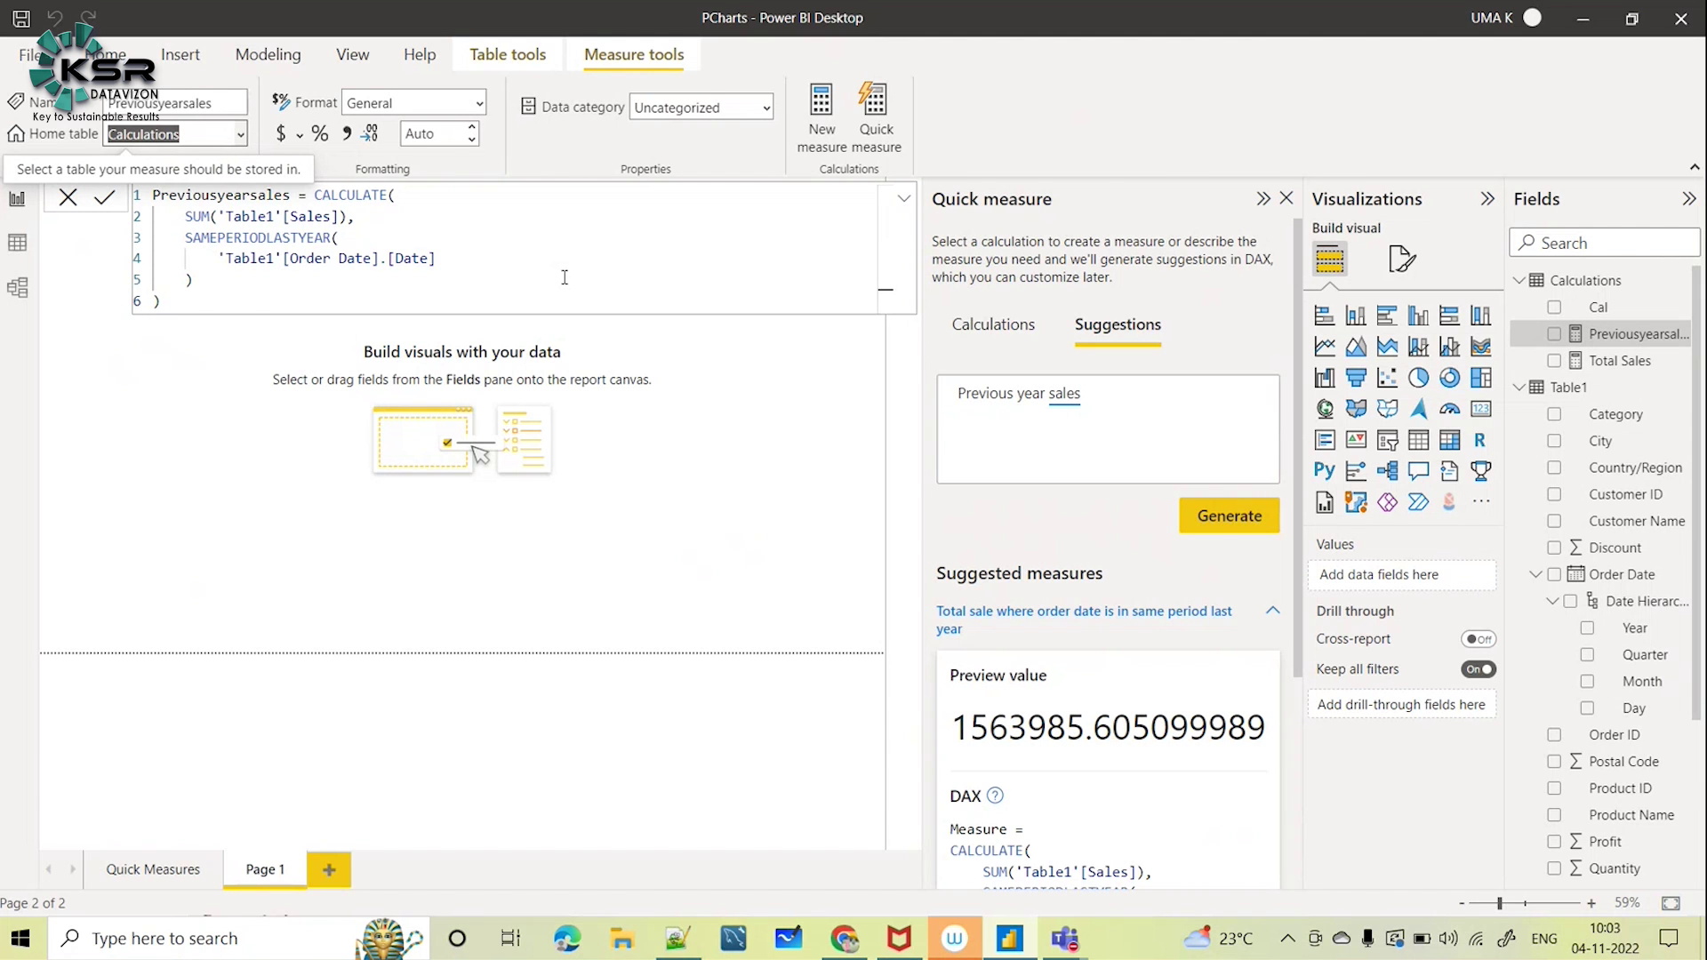
{"action": "left_click", "coordinate": [772, 582]}
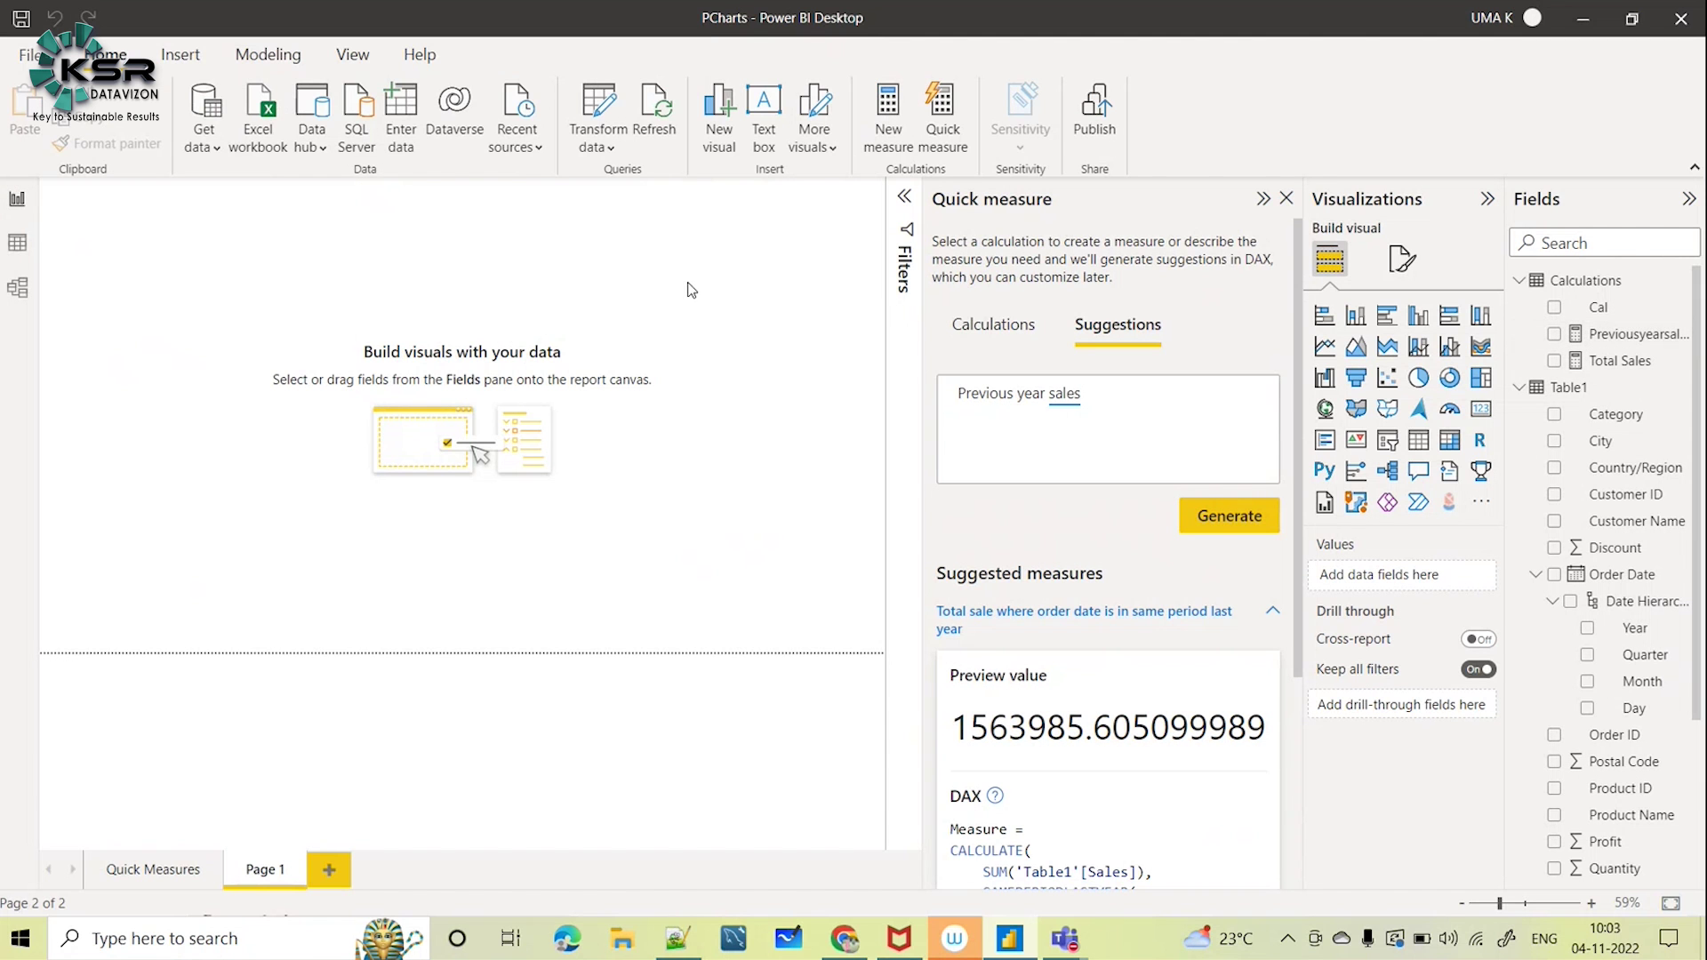
Build a table visual in the page's upper-left area with Order Date Year, sum of Sales and Previousyearsales, and enlarge it
{"action": "left_click", "coordinate": [1418, 440]}
{"action": "left_click_drag", "start_coordinate": [142, 253], "coordinate": [187, 343]}
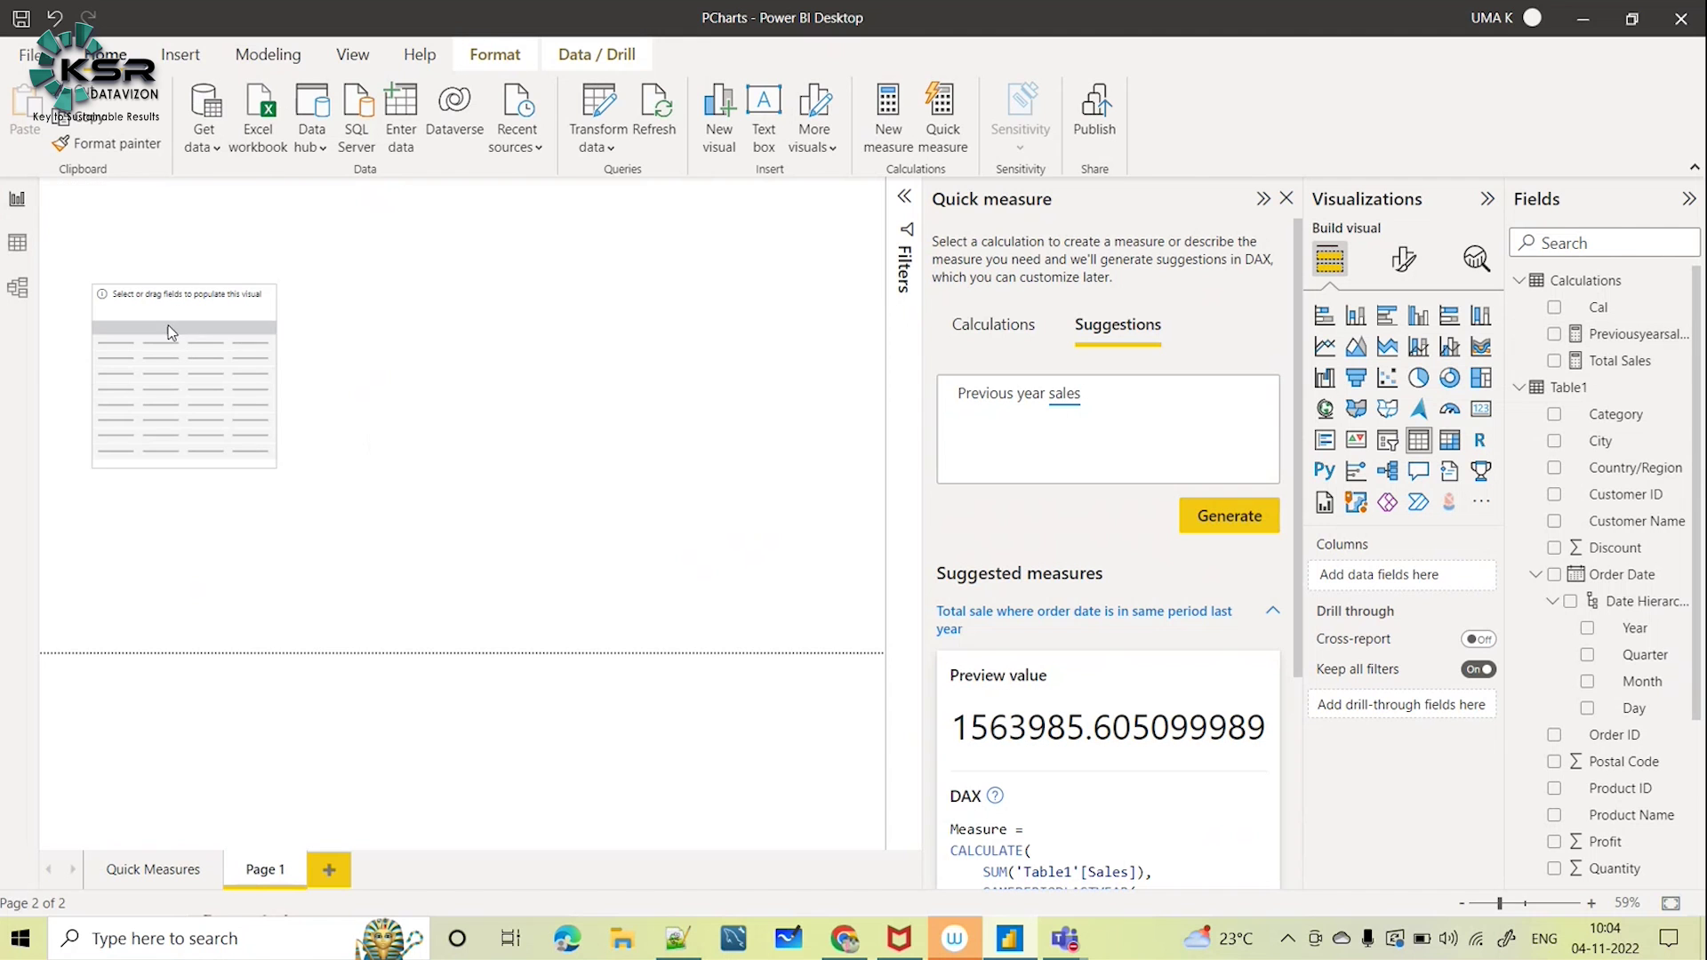
{"action": "left_click", "coordinate": [1588, 628]}
{"action": "scroll", "coordinate": [1654, 765], "scroll_direction": "down", "scroll_amount": 3}
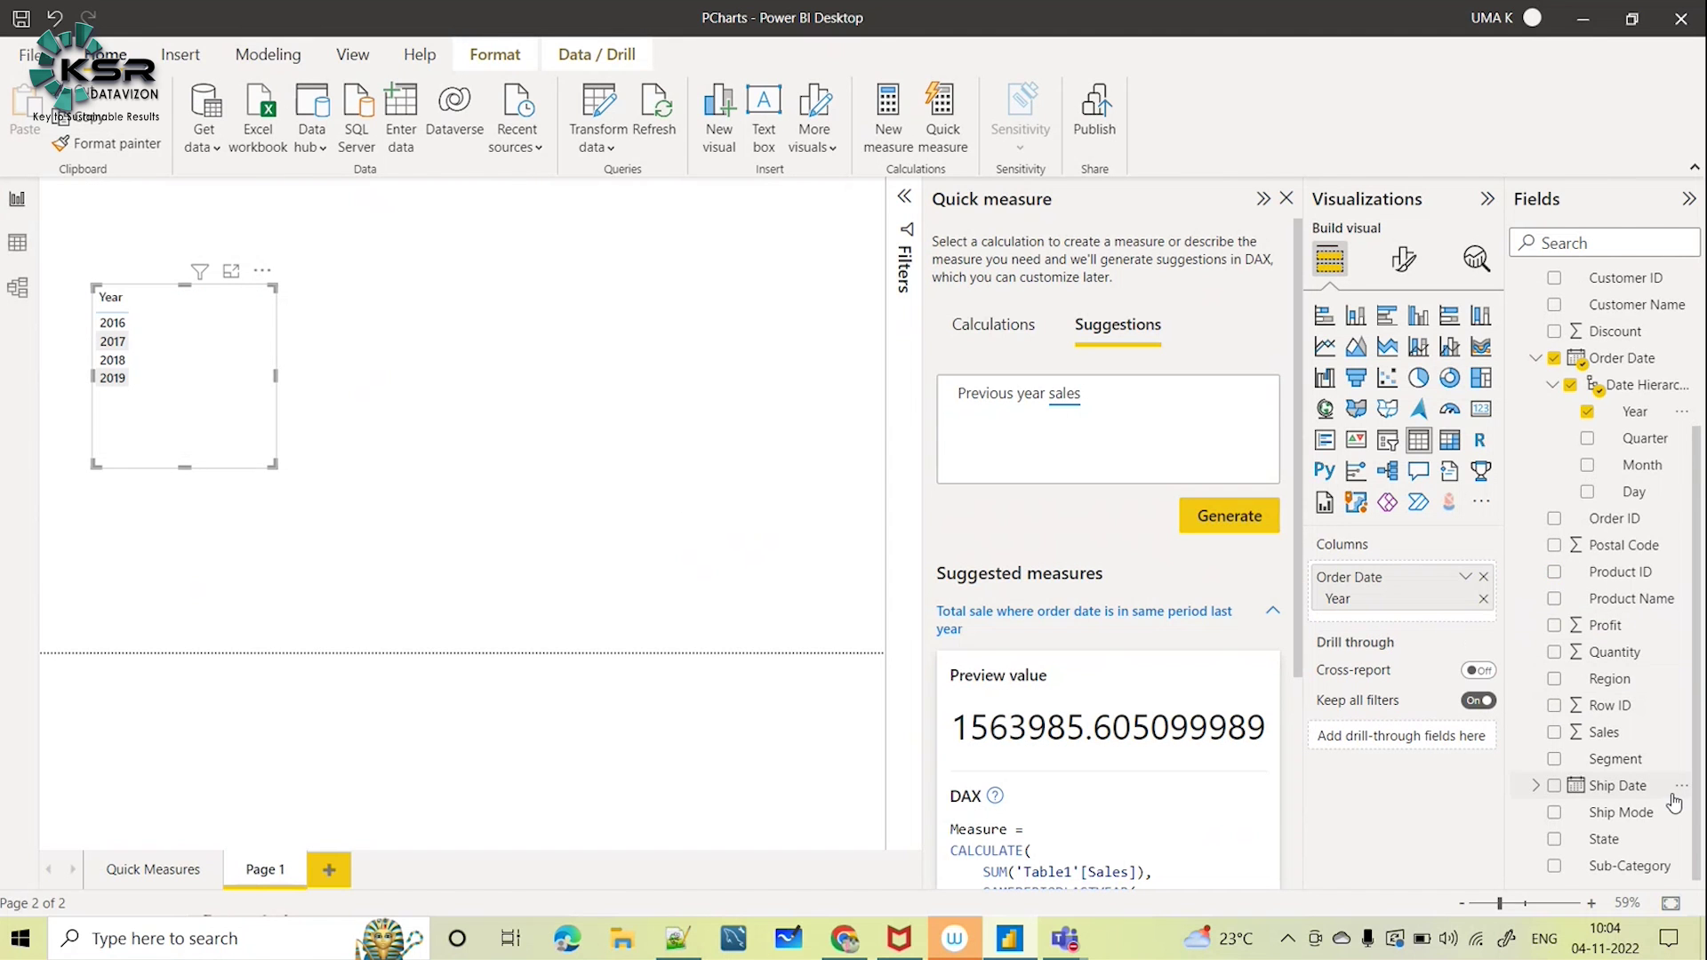
{"action": "left_click", "coordinate": [1555, 733]}
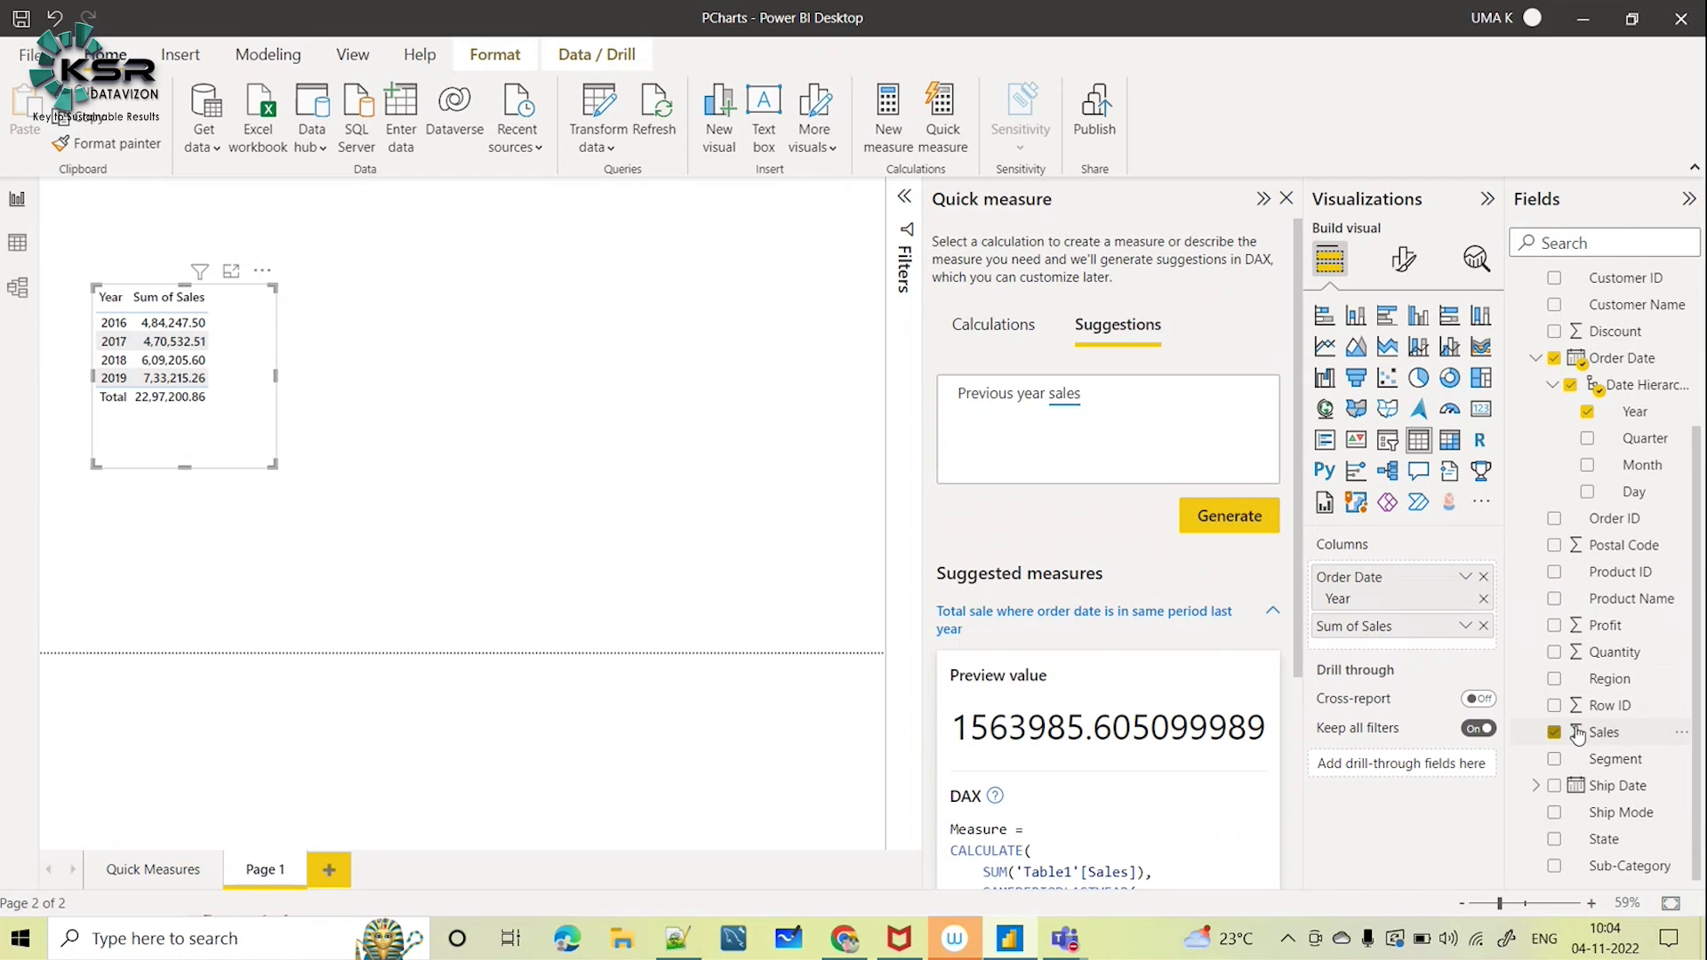
{"action": "scroll", "coordinate": [1698, 458], "scroll_direction": "up", "scroll_amount": 3}
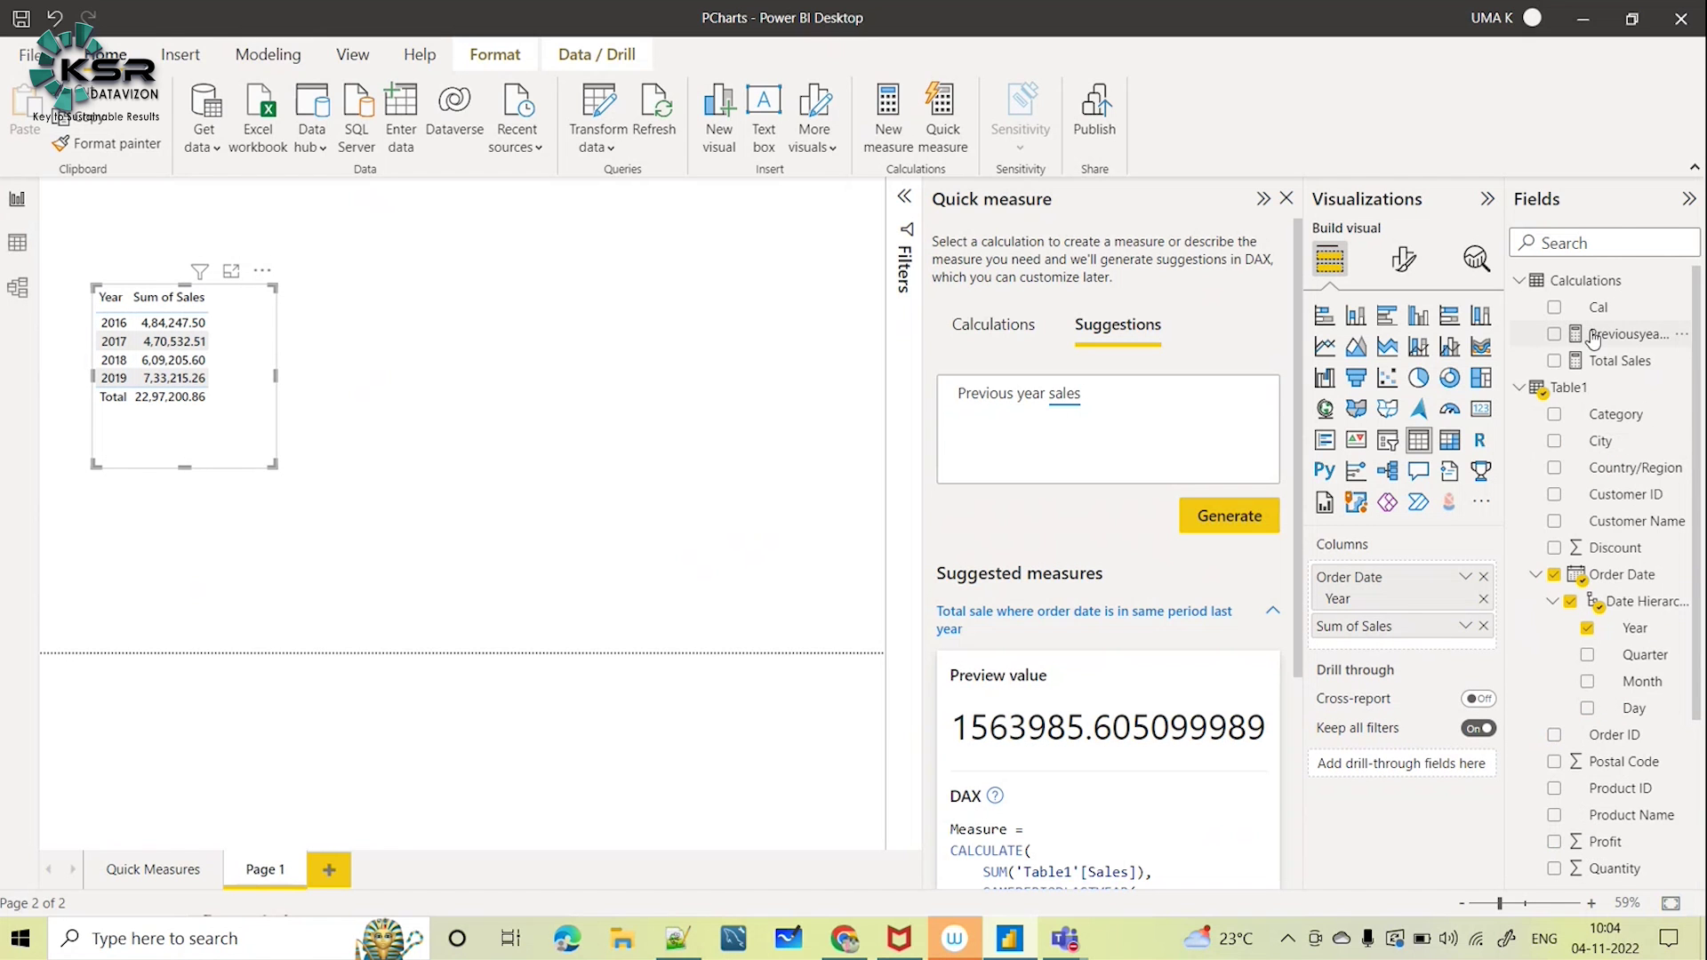
{"action": "left_click", "coordinate": [1554, 336]}
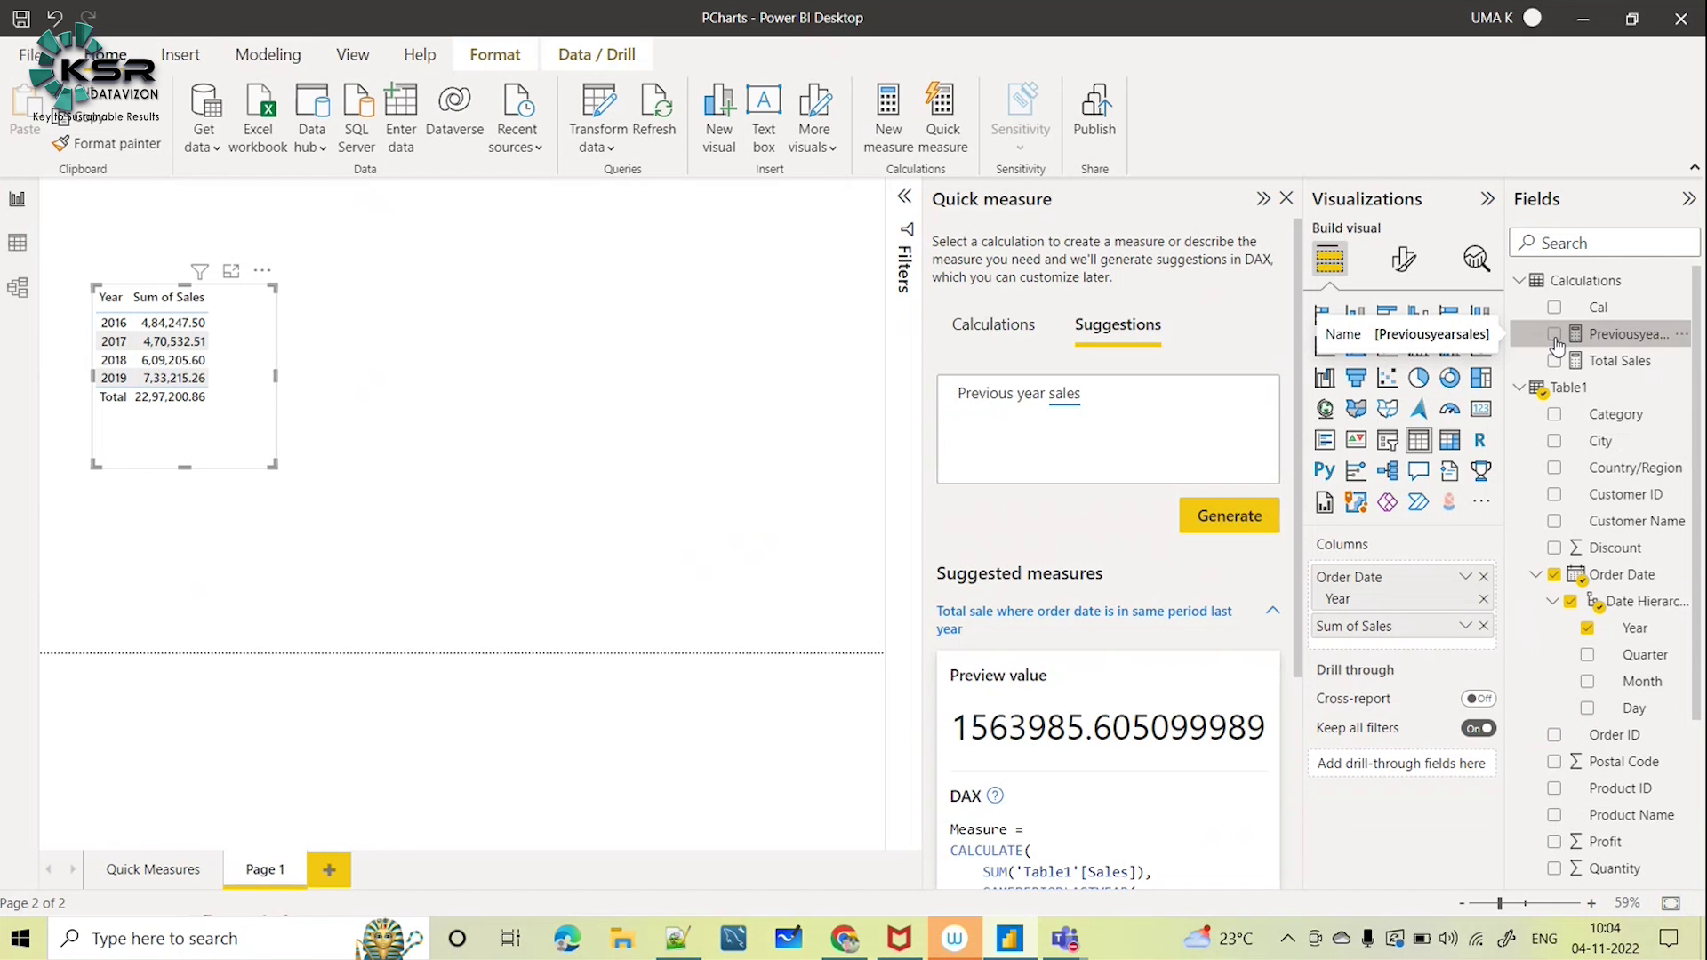
{"action": "left_click_drag", "start_coordinate": [273, 464], "coordinate": [514, 553]}
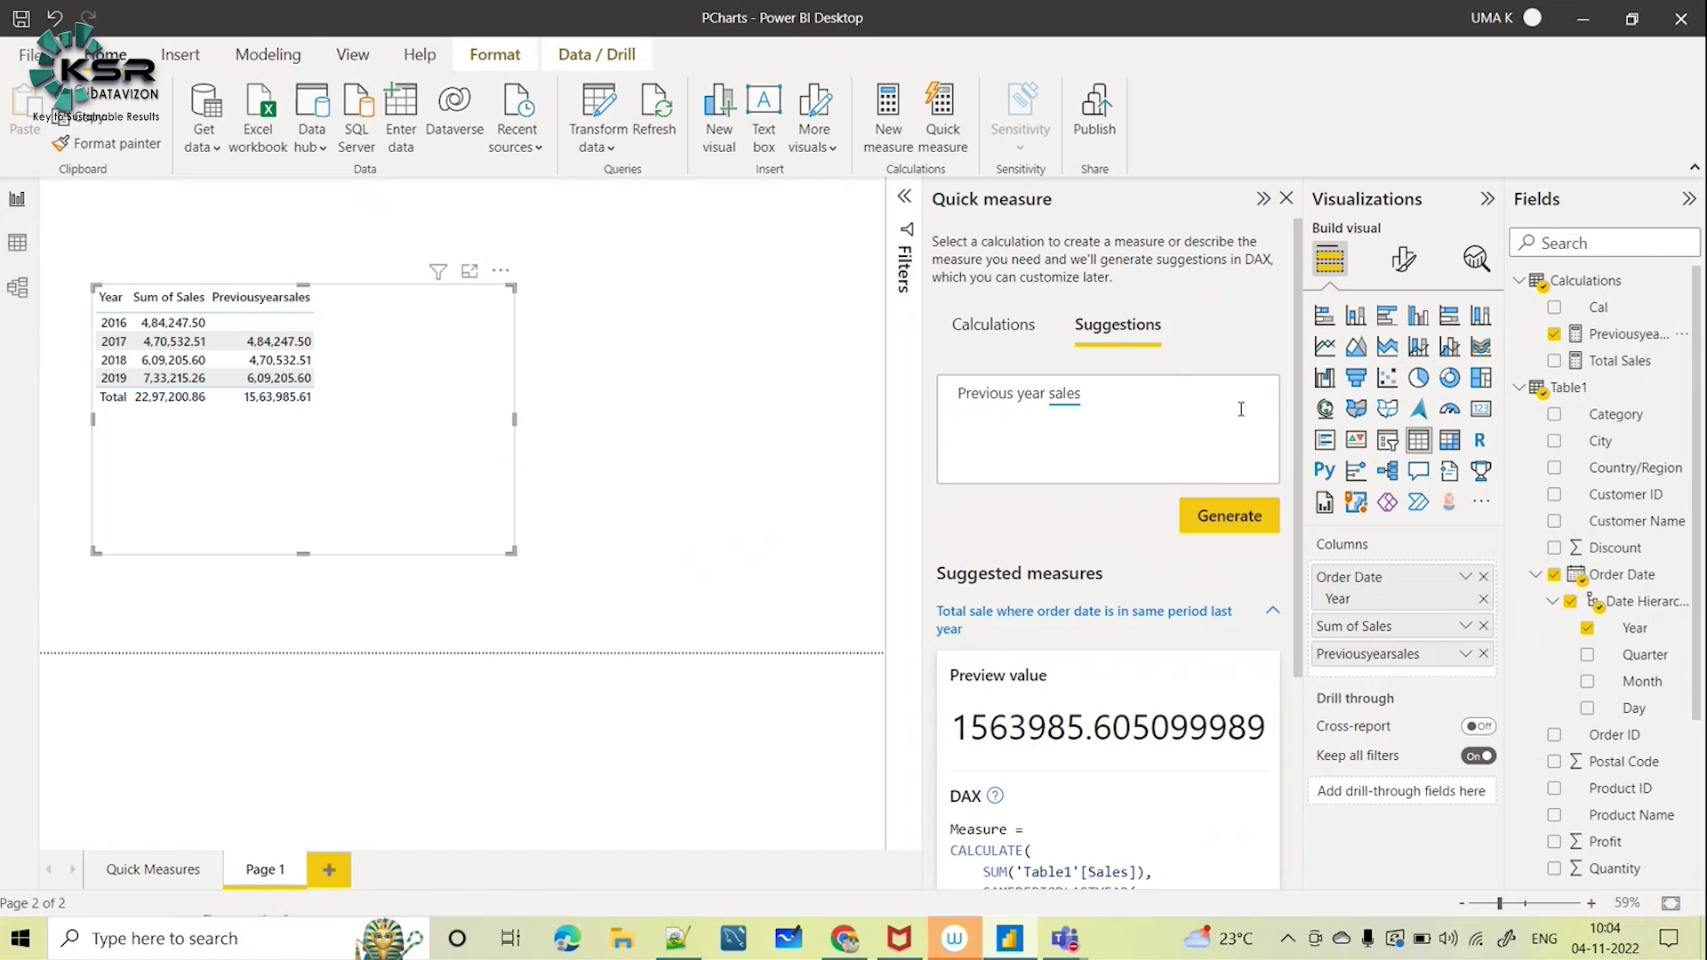
Clear the quick measure description and shrink the table visual to fit closely around its three columns
{"action": "key", "text": "ctrl+a"}
{"action": "key", "text": "BackSpace"}
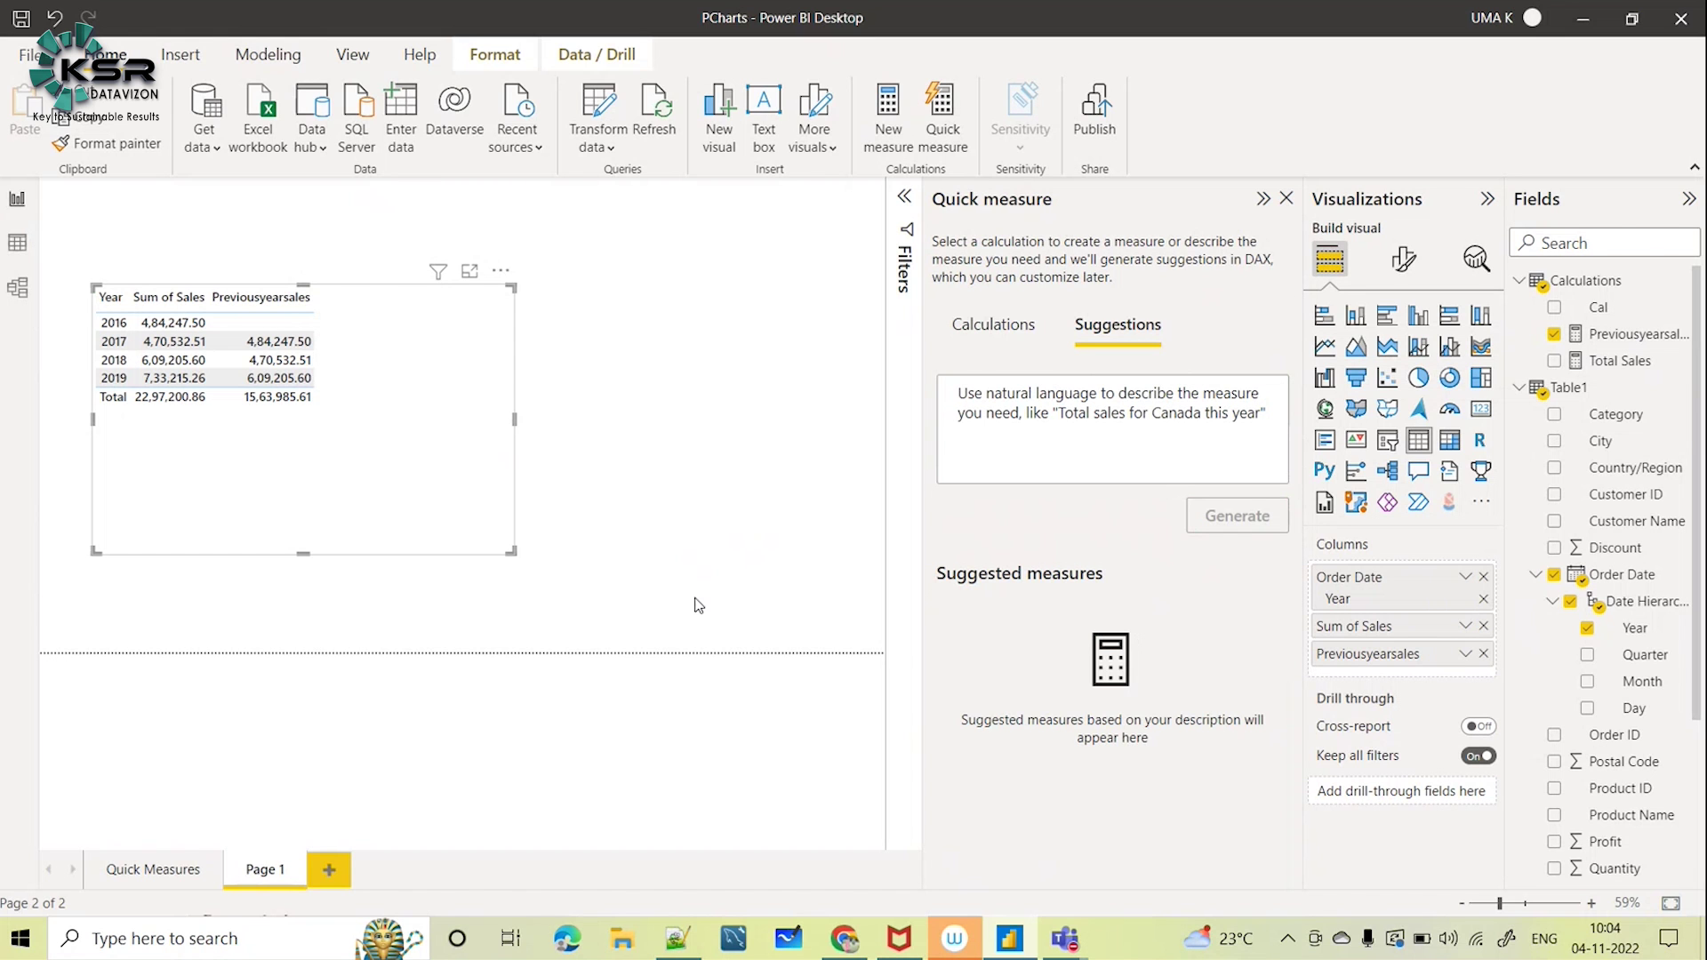
{"action": "left_click_drag", "start_coordinate": [511, 552], "coordinate": [351, 471]}
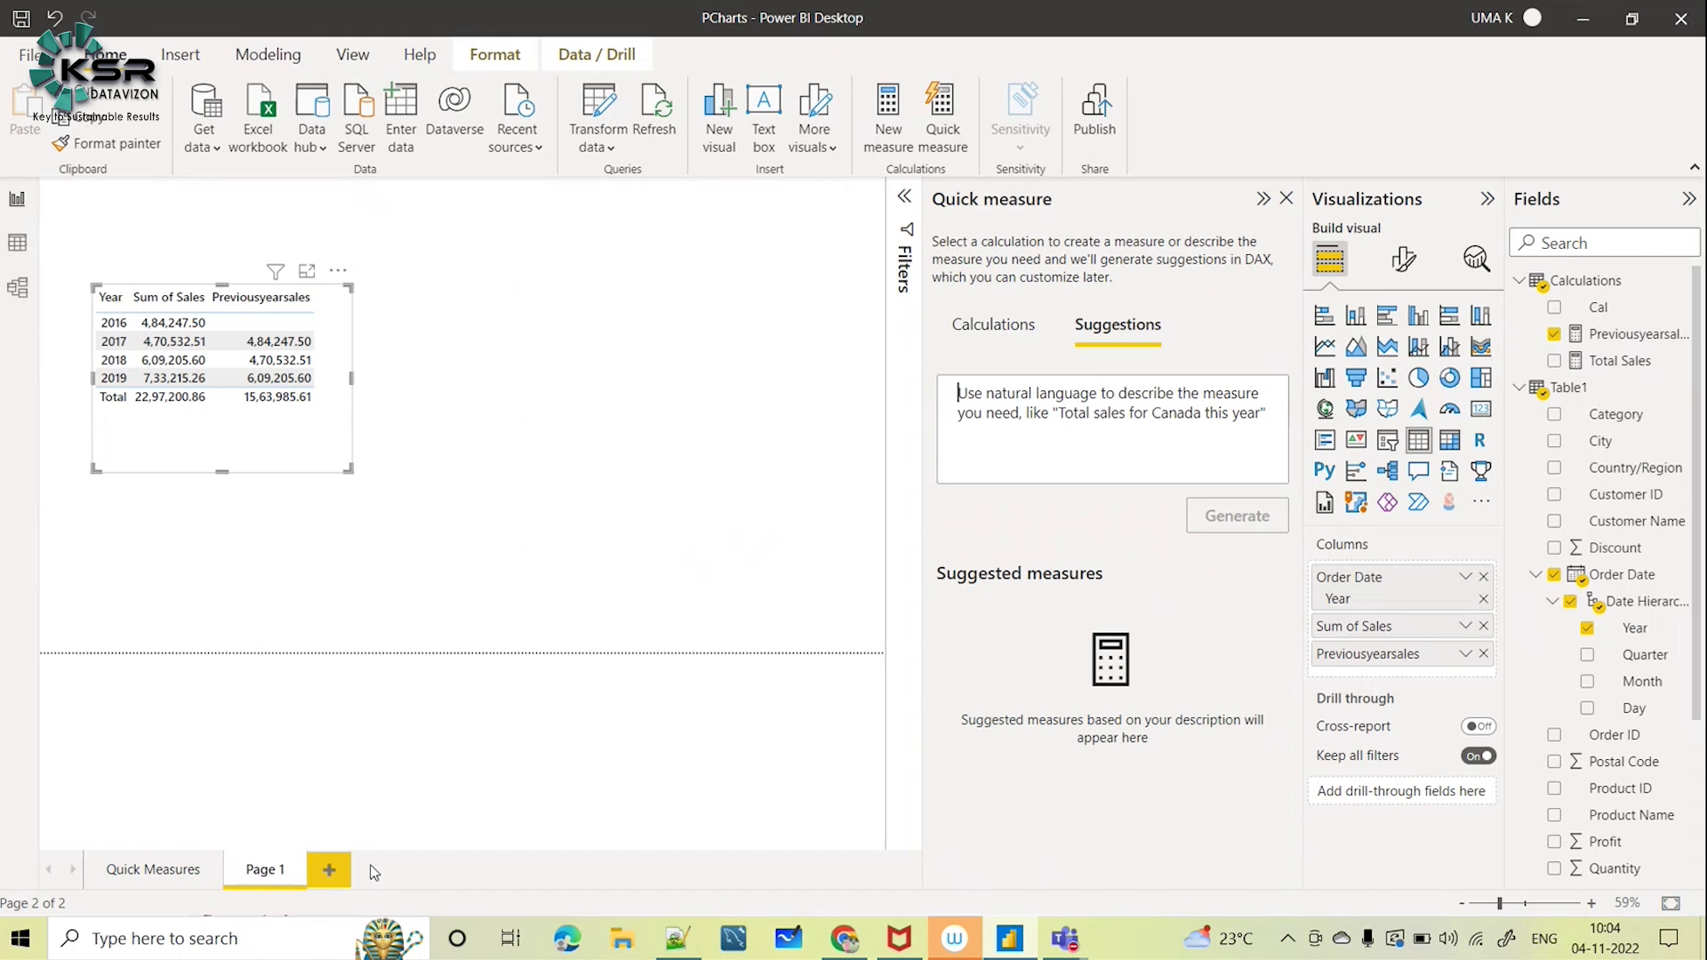
Add a new report page and generate quick measure suggestions for the description "Previous Month Sales"
{"action": "left_click", "coordinate": [325, 879]}
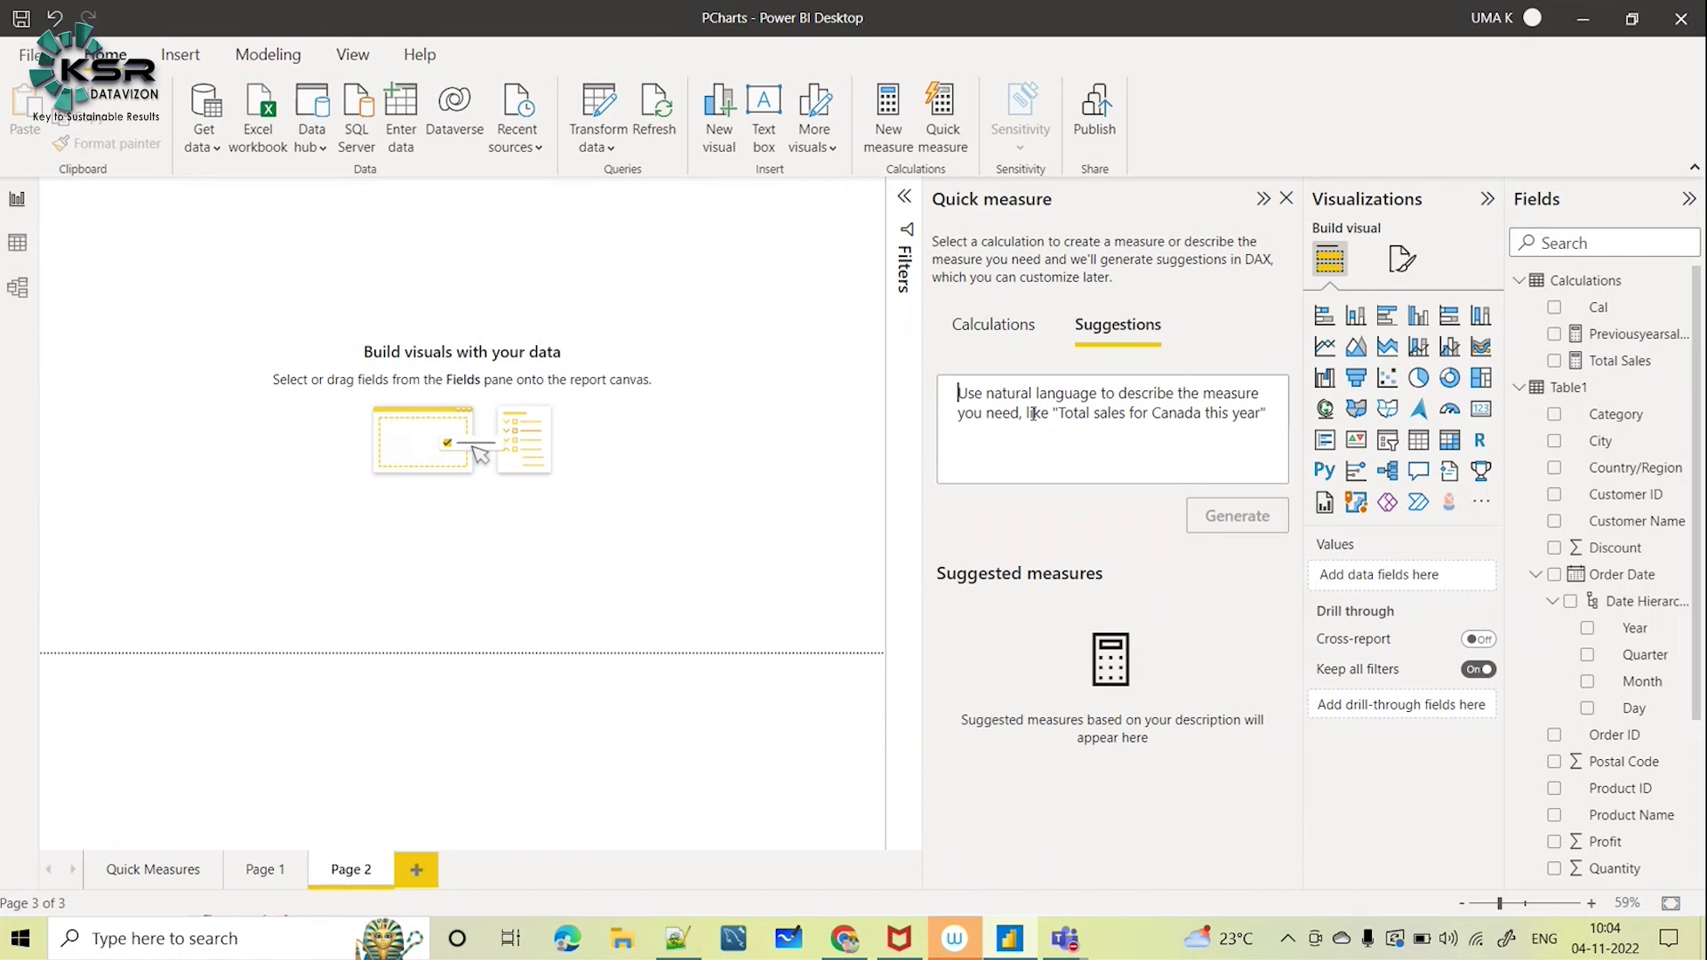
{"action": "type", "text": "Previ"}
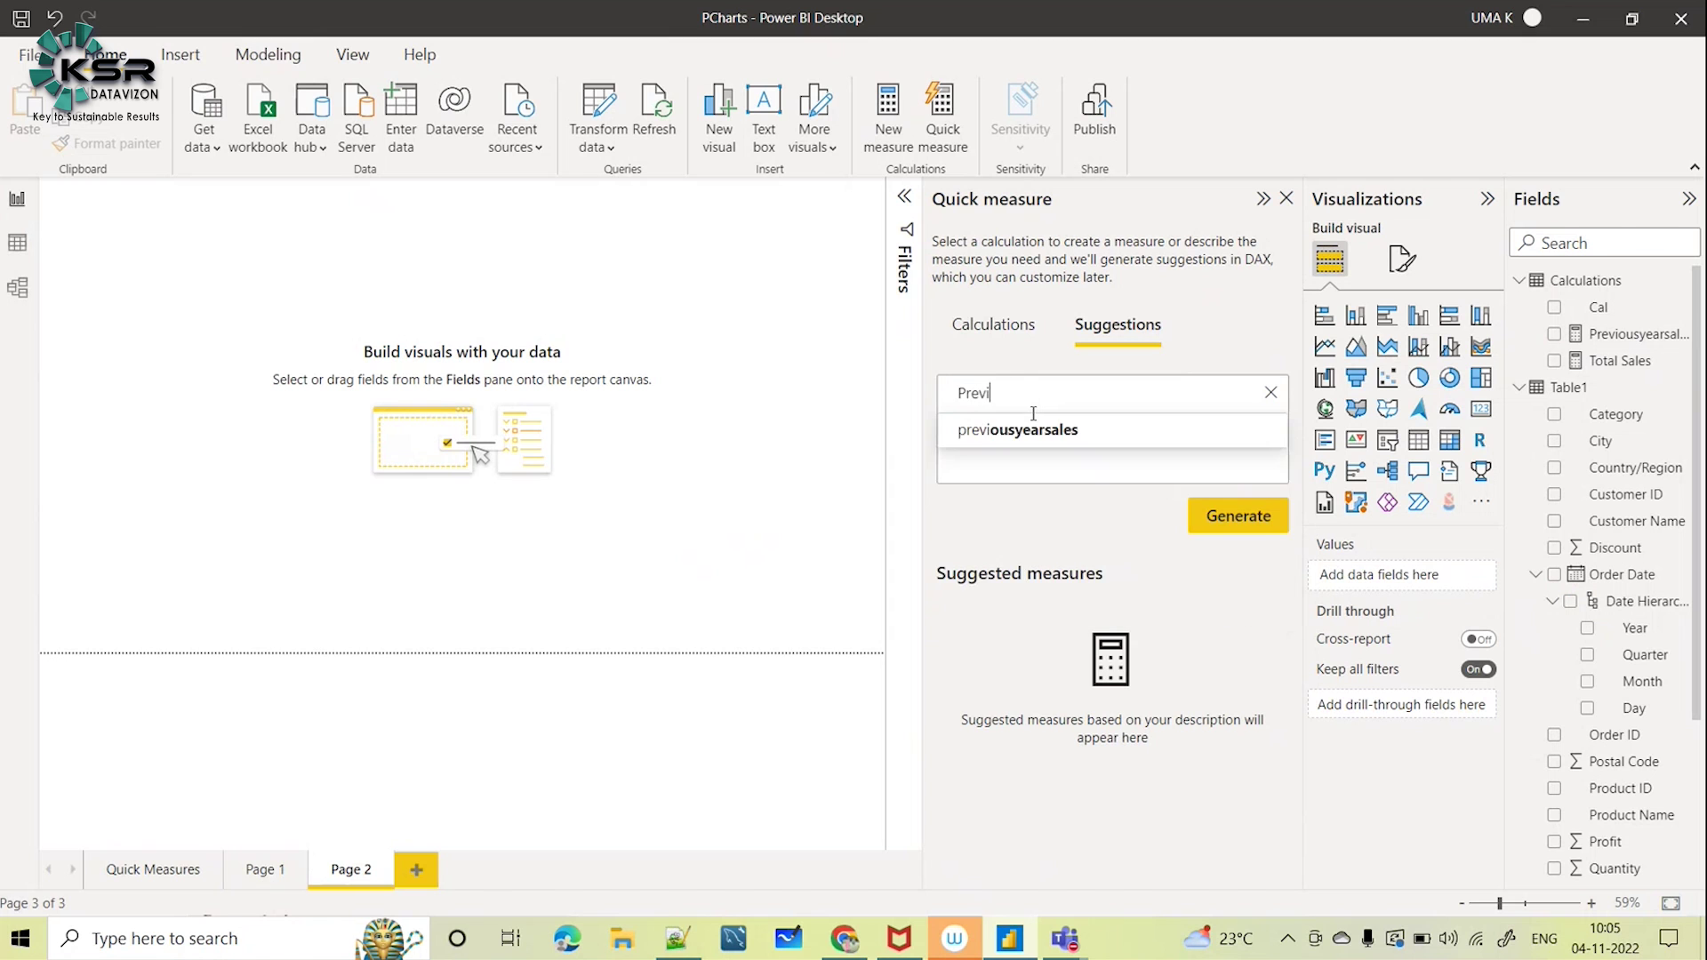
{"action": "type", "text": "ous Mot"}
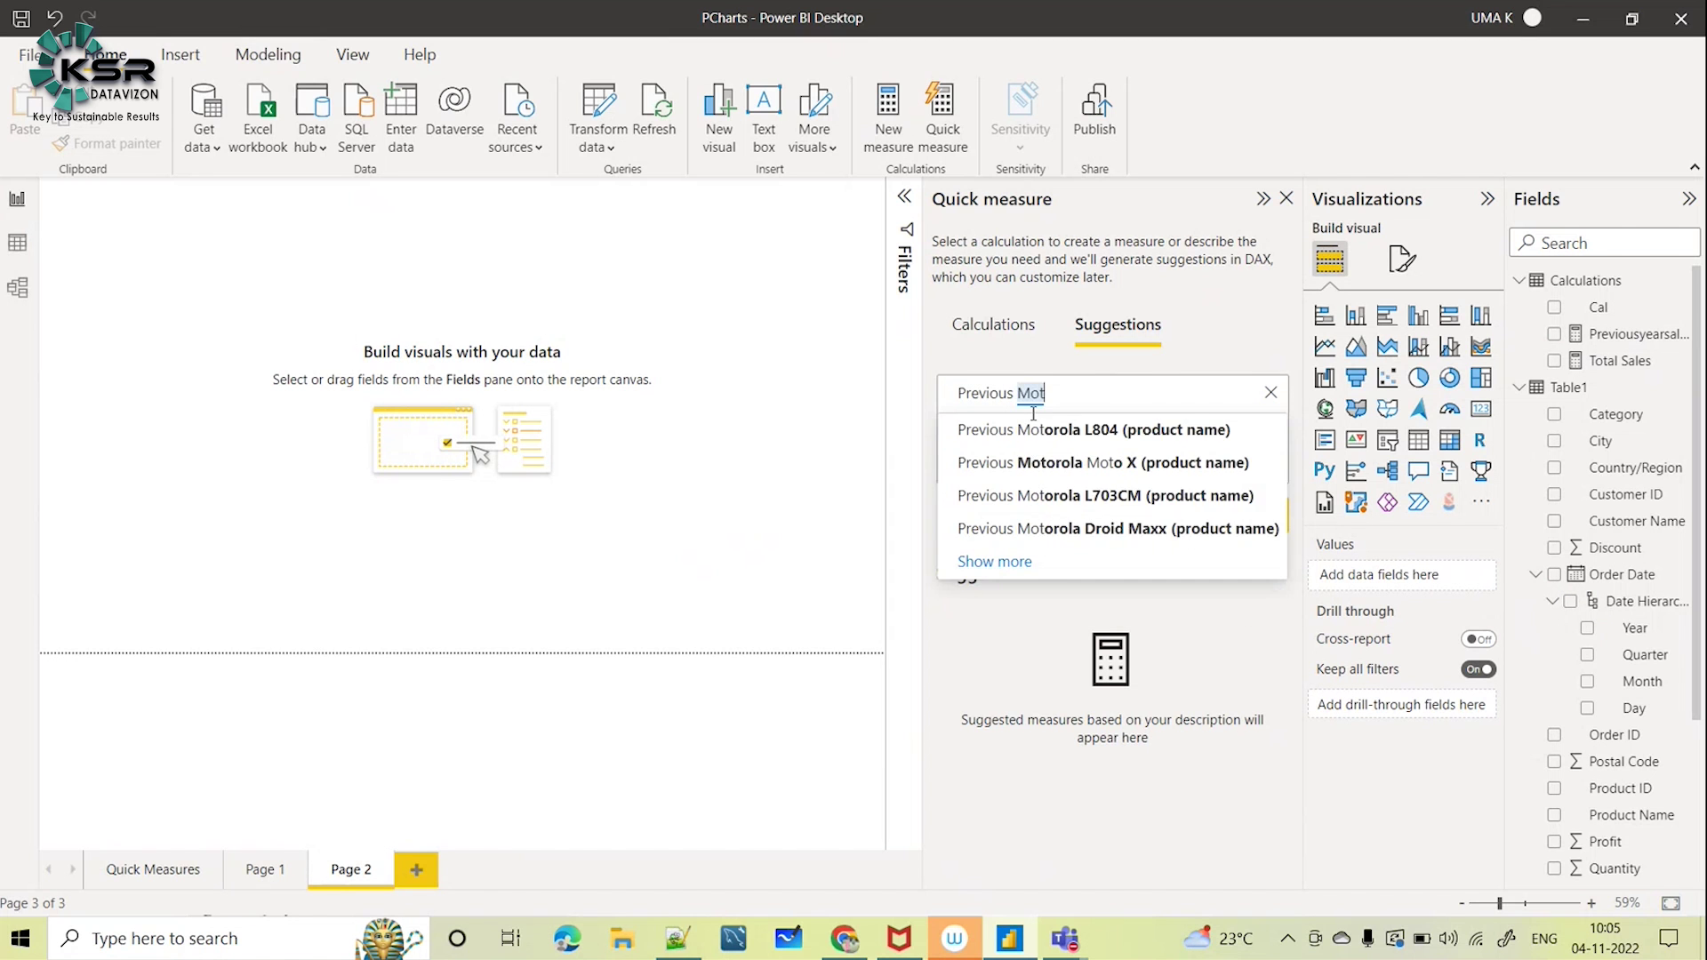
{"action": "key", "text": "BackSpace"}
{"action": "type", "text": "nth"}
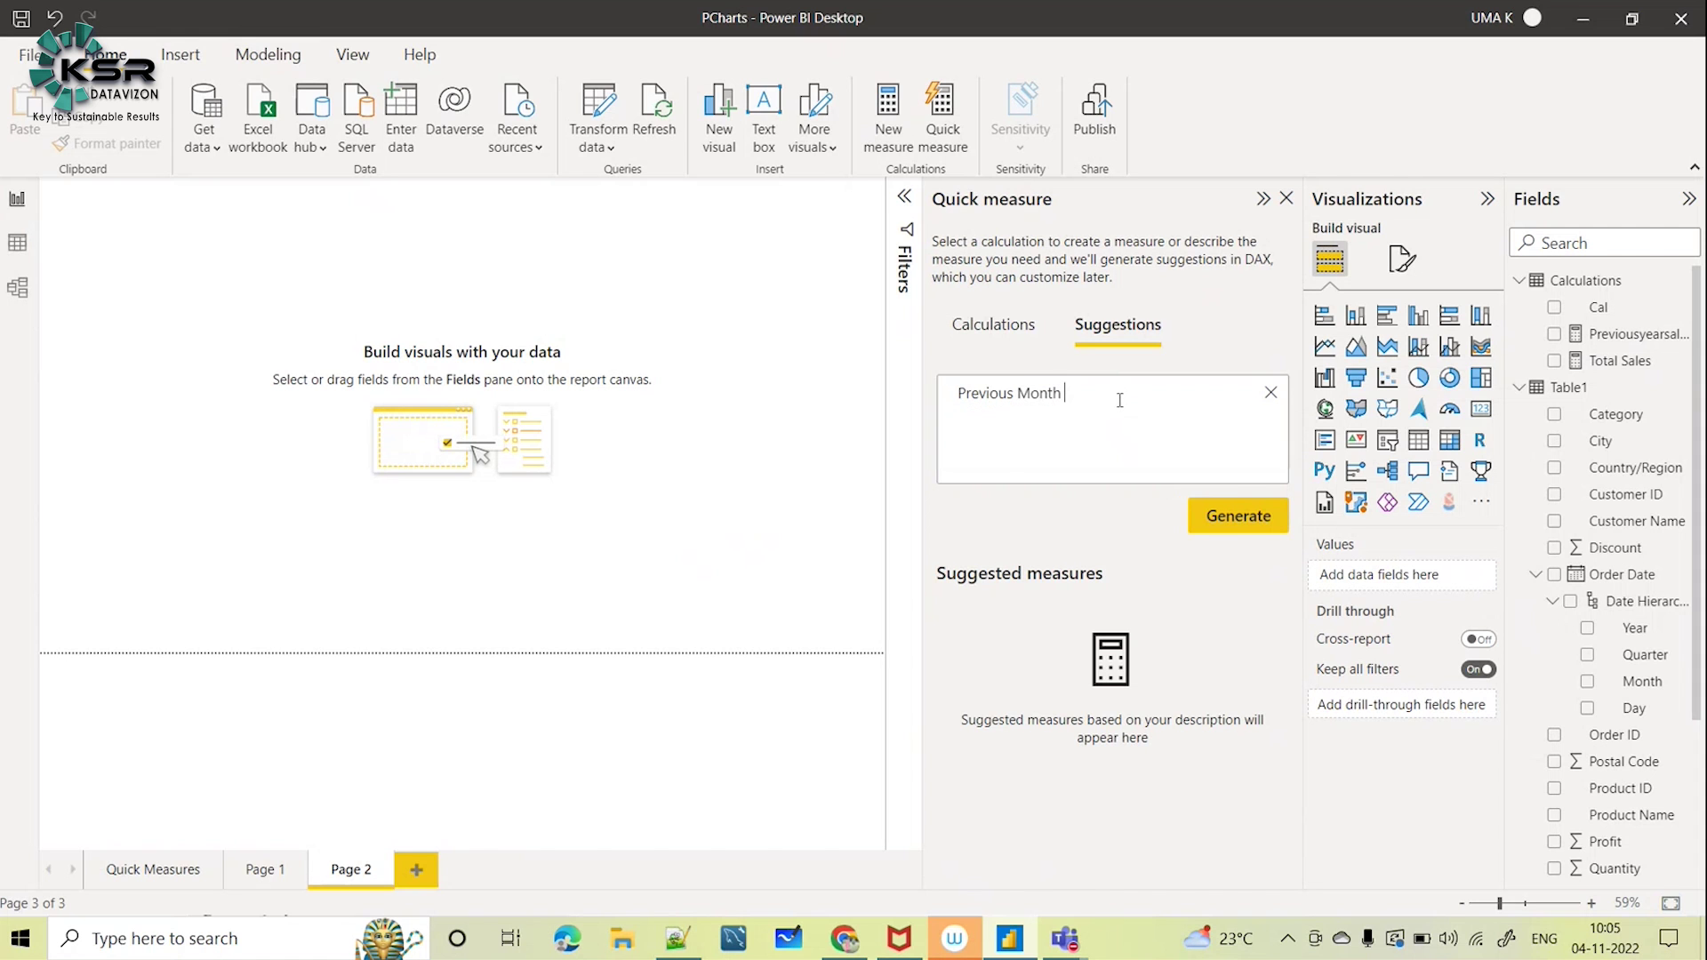
{"action": "type", "text": " Sales"}
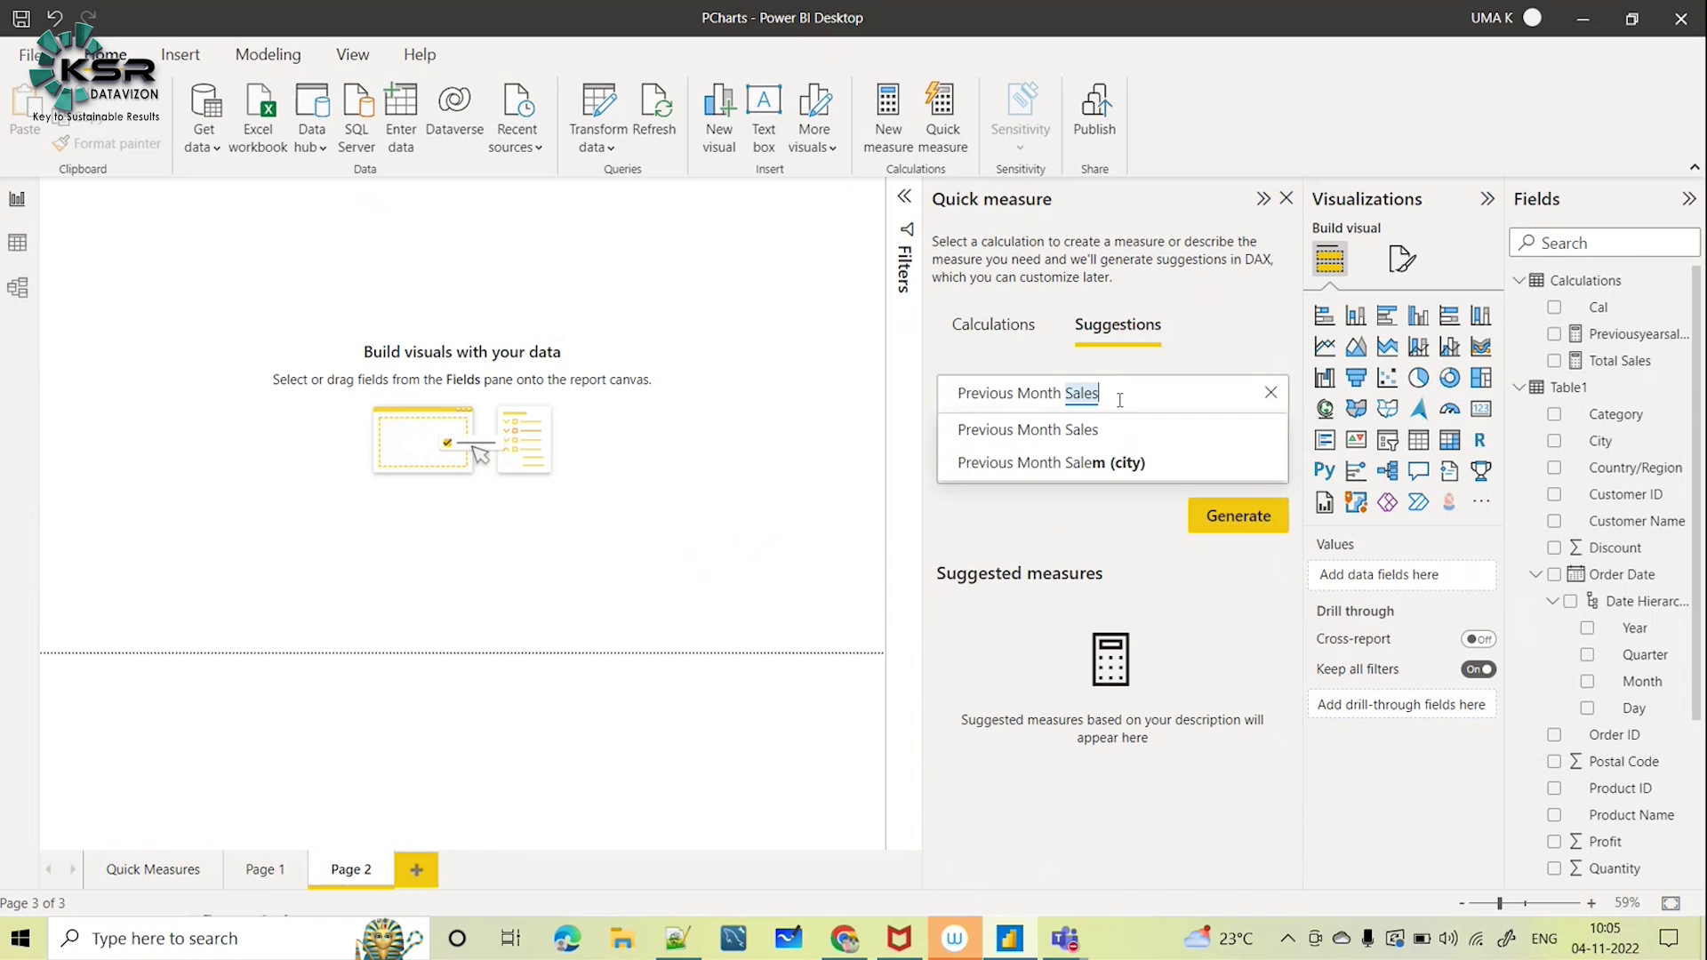
{"action": "left_click", "coordinate": [1081, 430]}
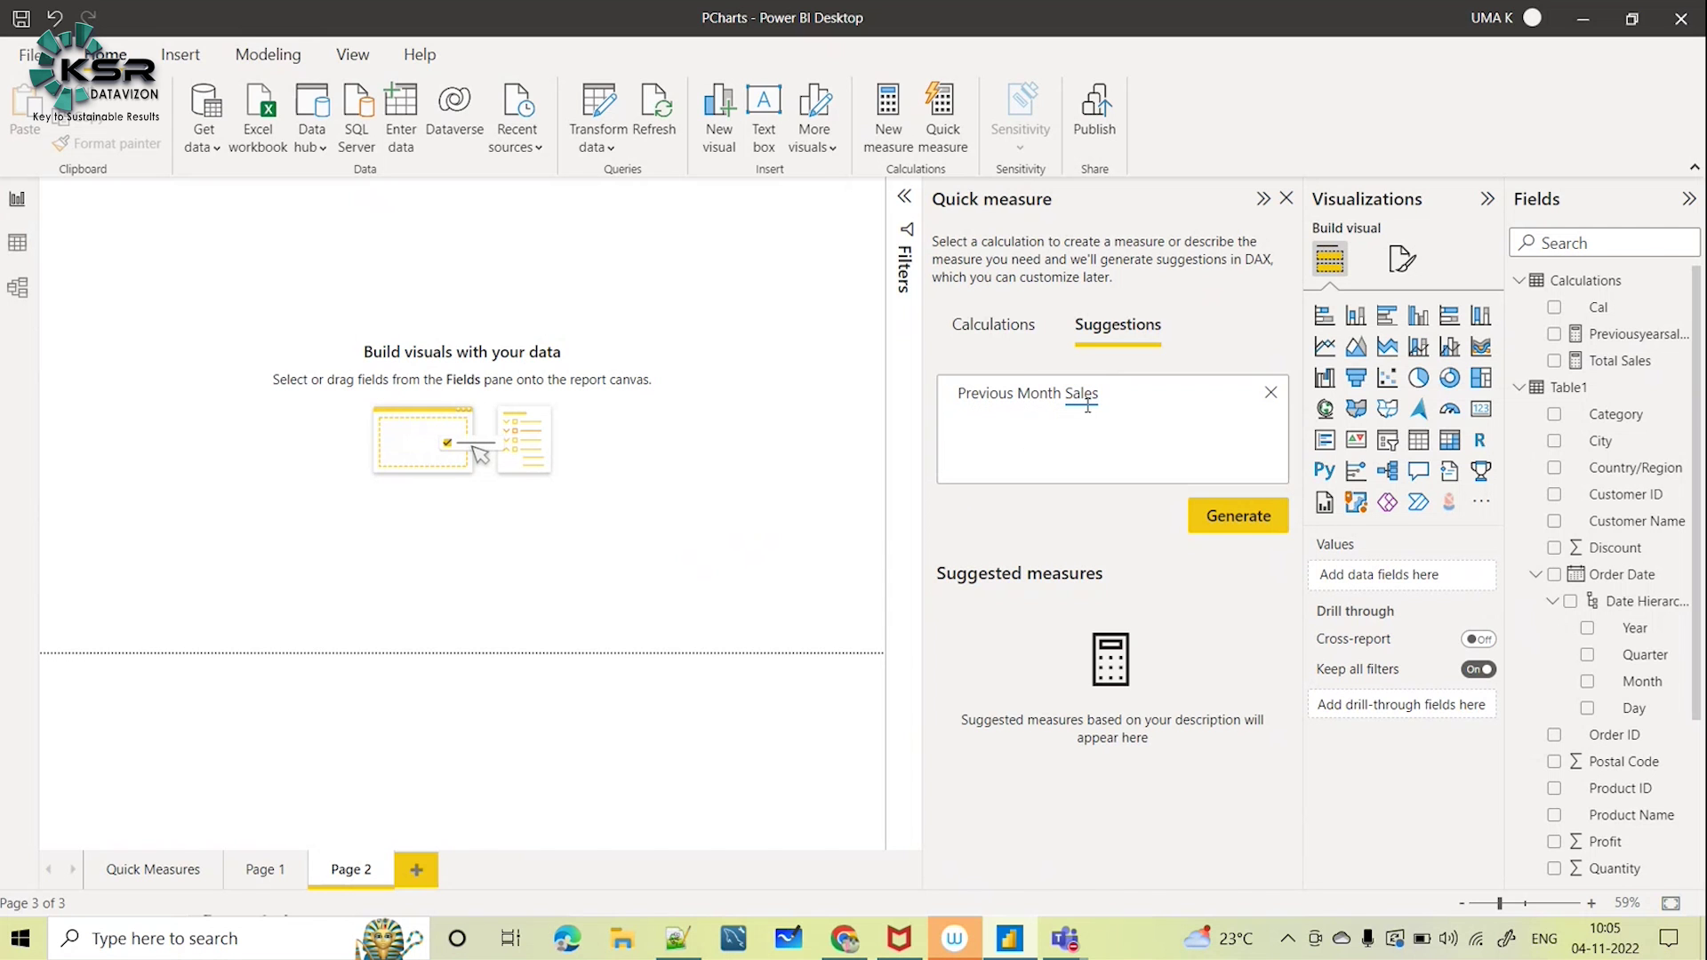
{"action": "left_click", "coordinate": [1254, 521]}
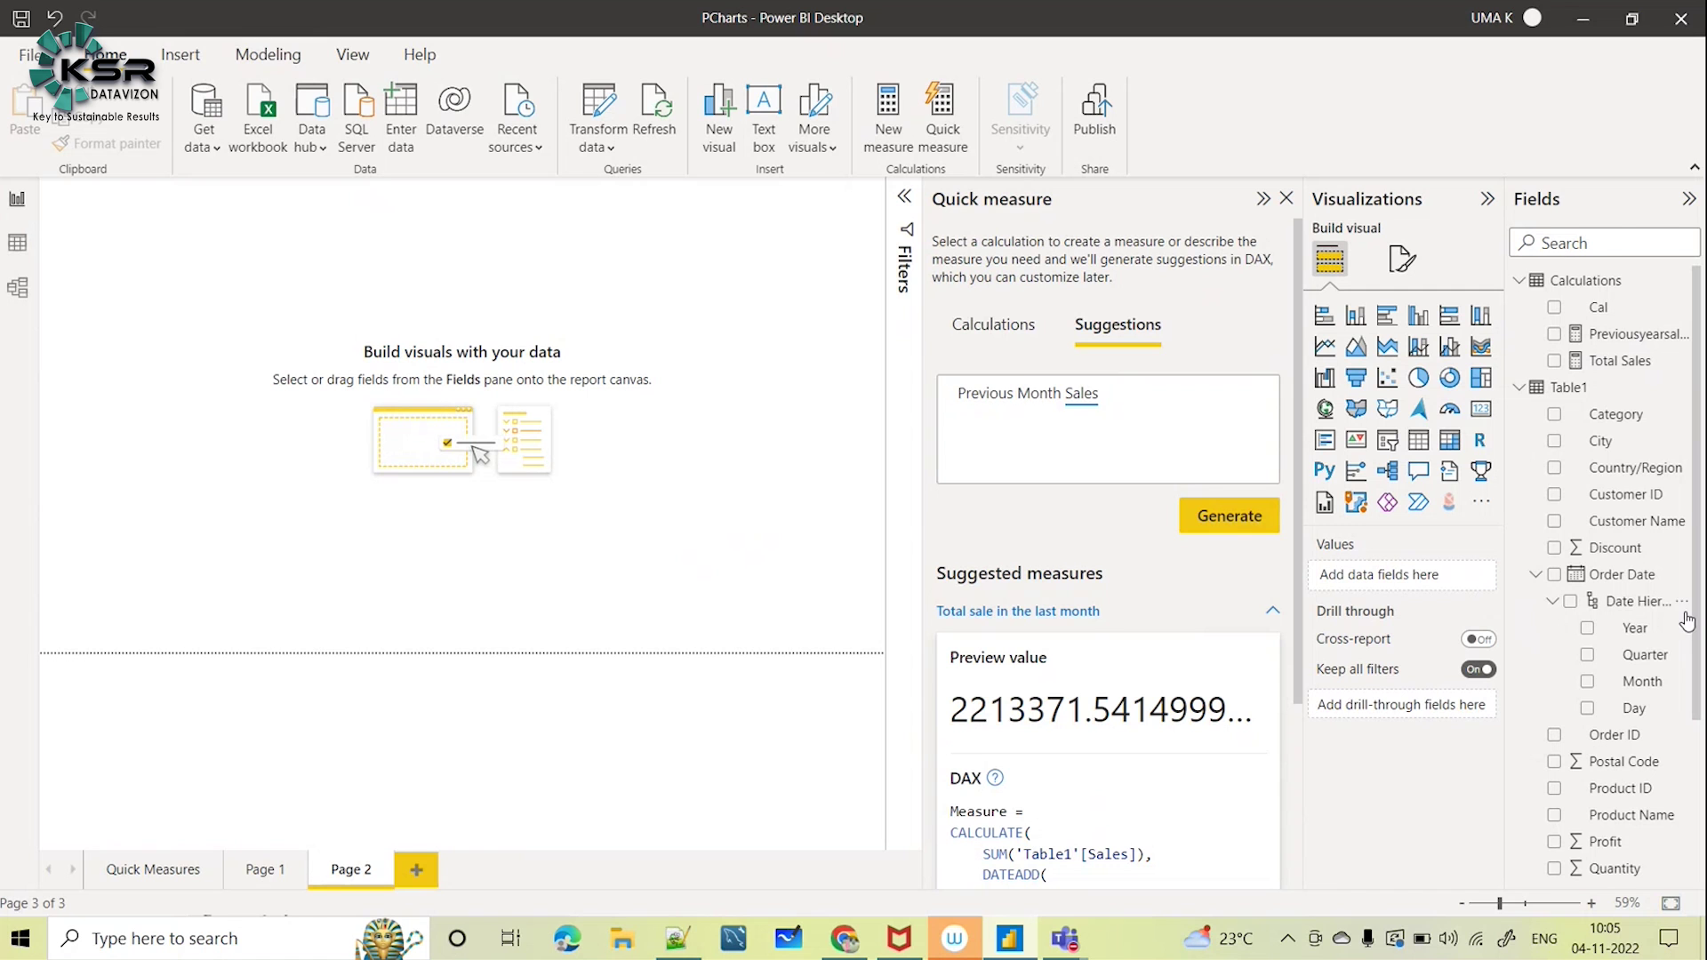
Build a table visual with Order Date Month and sum of Sales, and delete the extra empty table
{"action": "left_click", "coordinate": [1419, 440]}
{"action": "left_click_drag", "start_coordinate": [91, 242], "coordinate": [135, 387]}
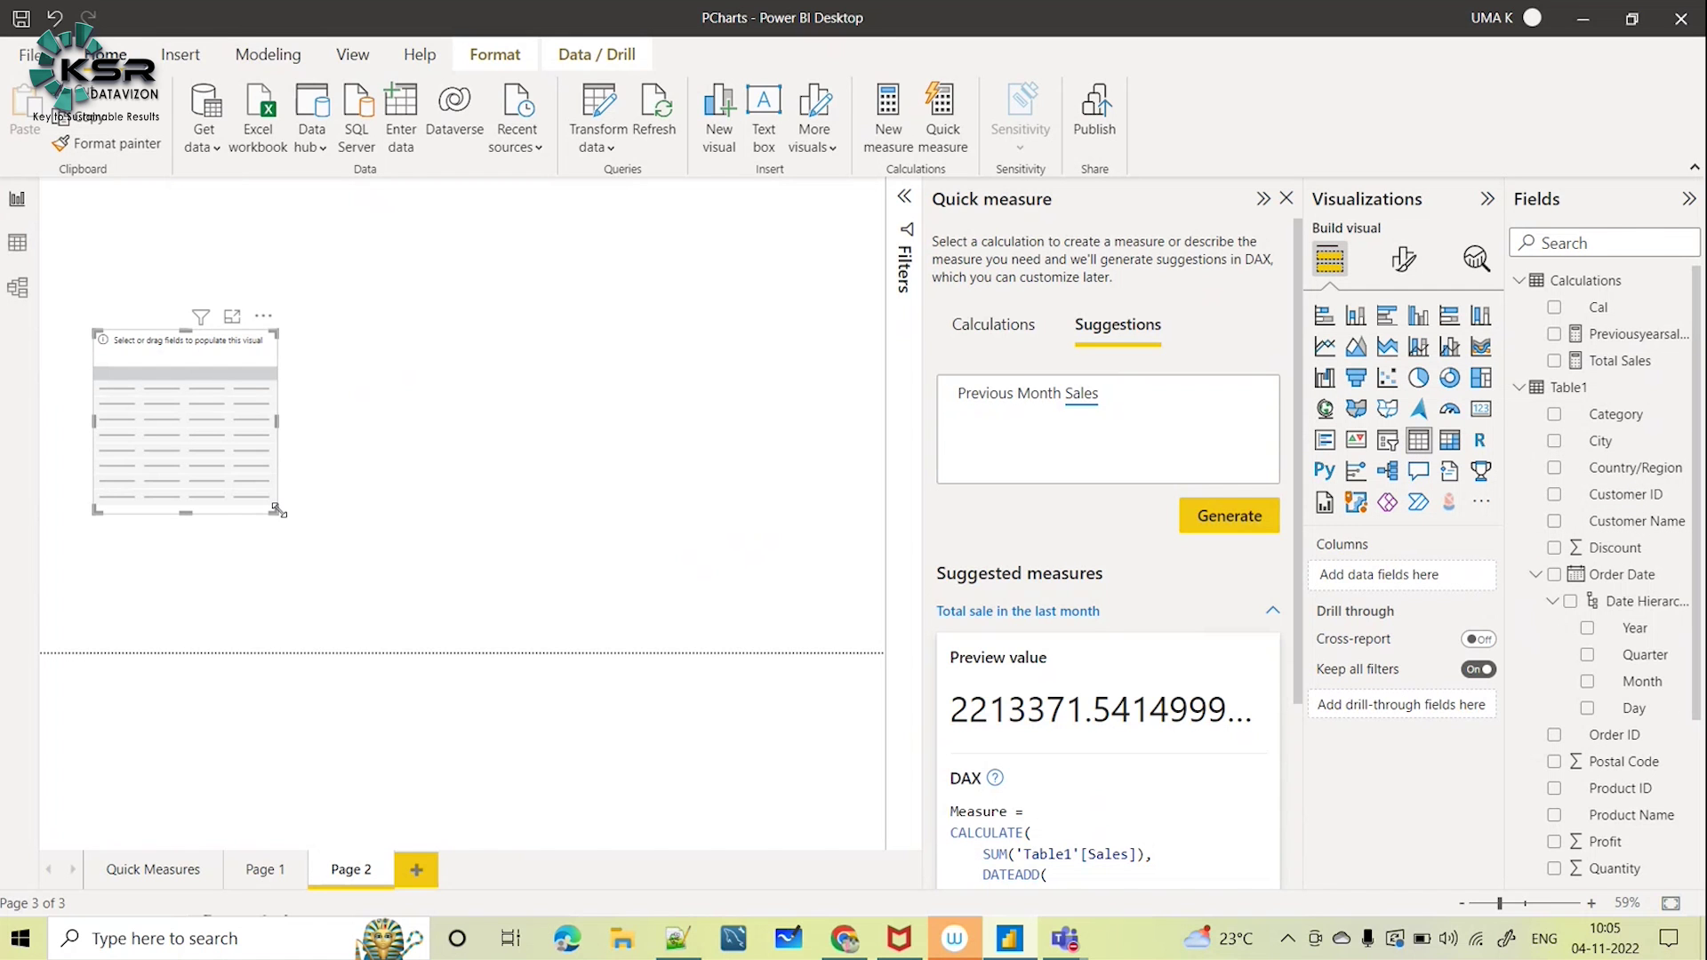
{"action": "left_click", "coordinate": [279, 522]}
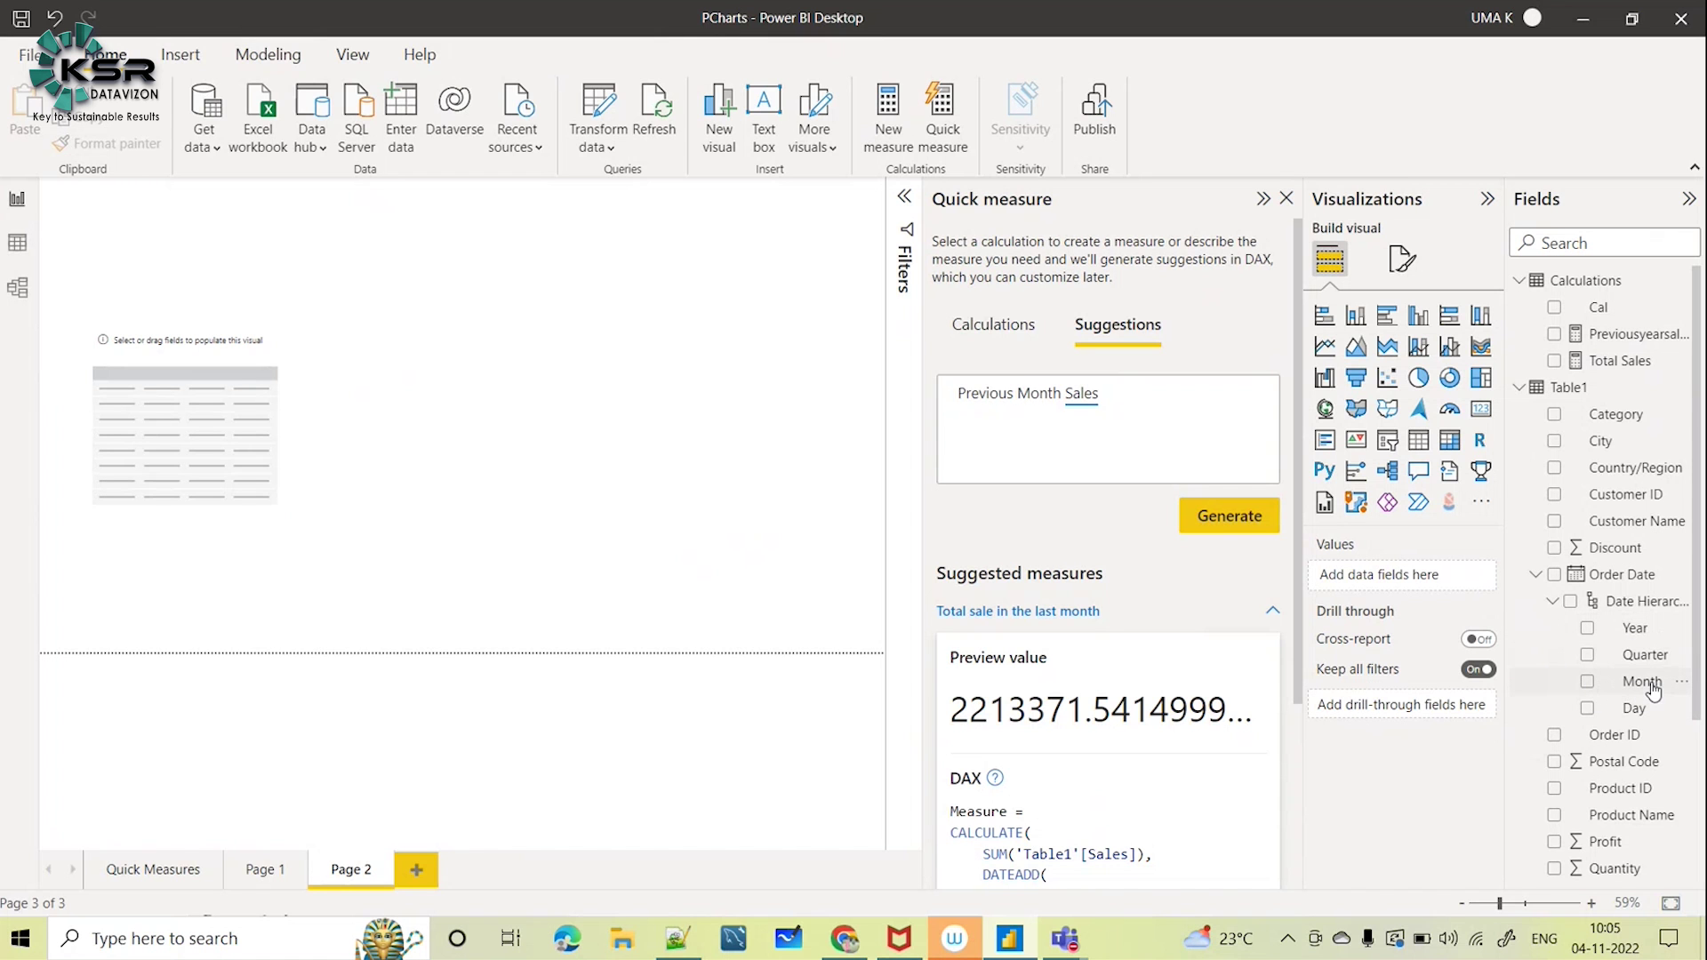
{"action": "left_click", "coordinate": [1588, 682]}
{"action": "scroll", "coordinate": [1641, 706], "scroll_direction": "down", "scroll_amount": 3}
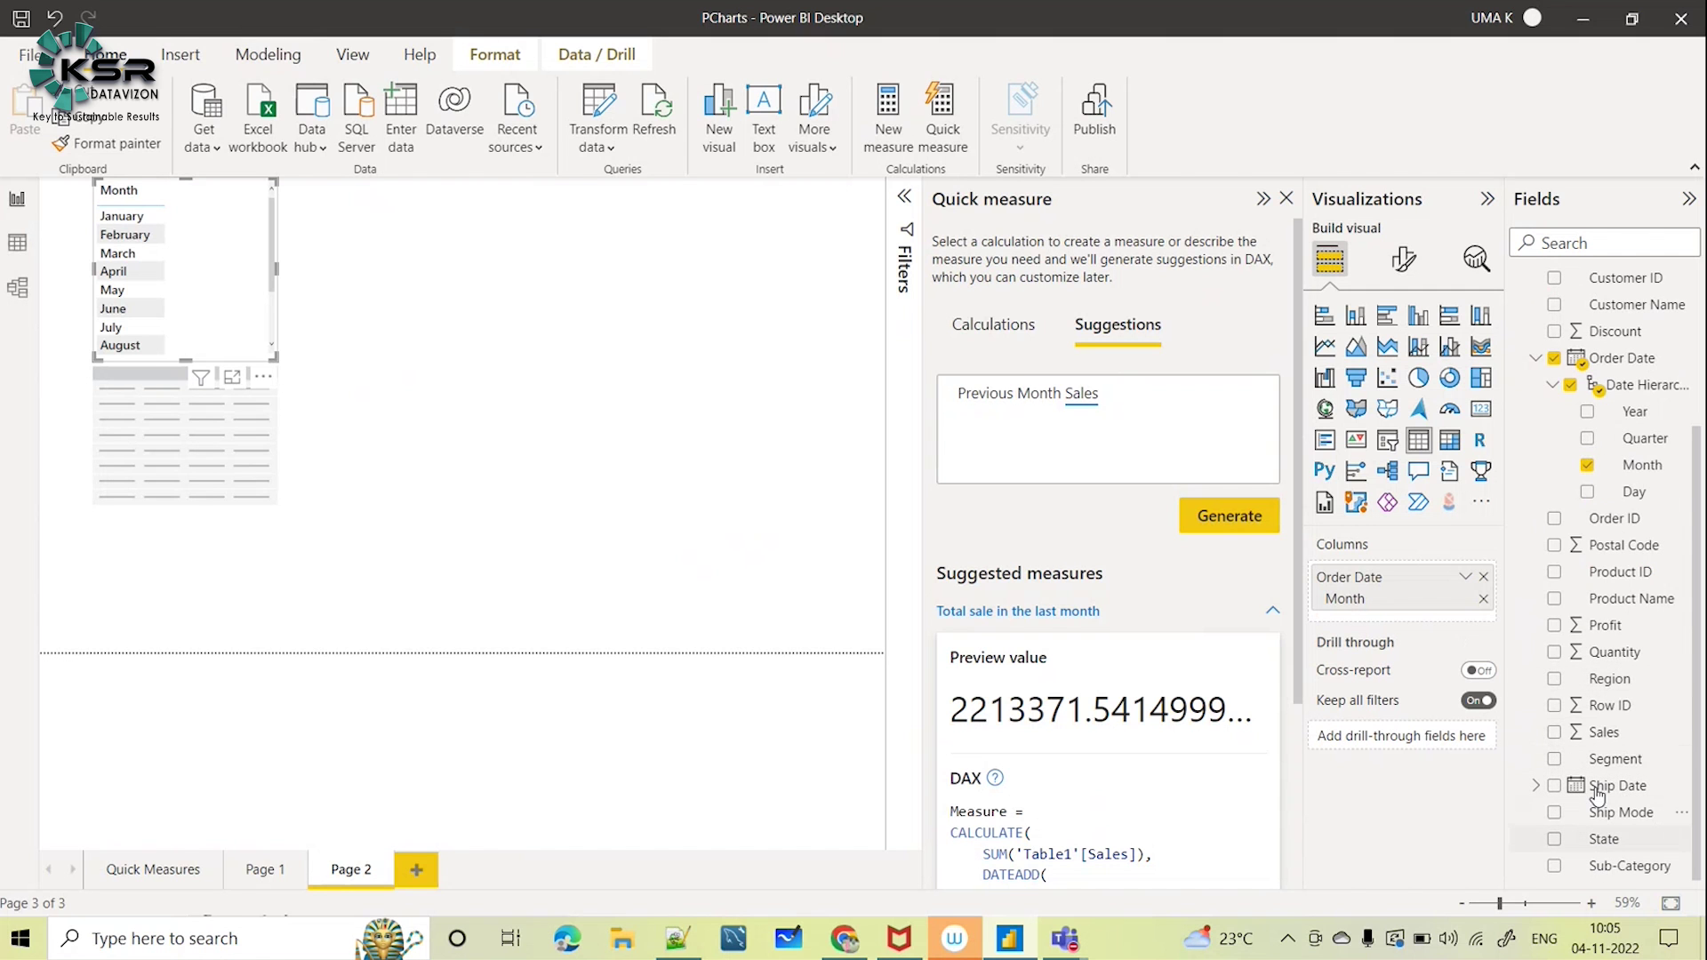
{"action": "left_click", "coordinate": [1554, 733]}
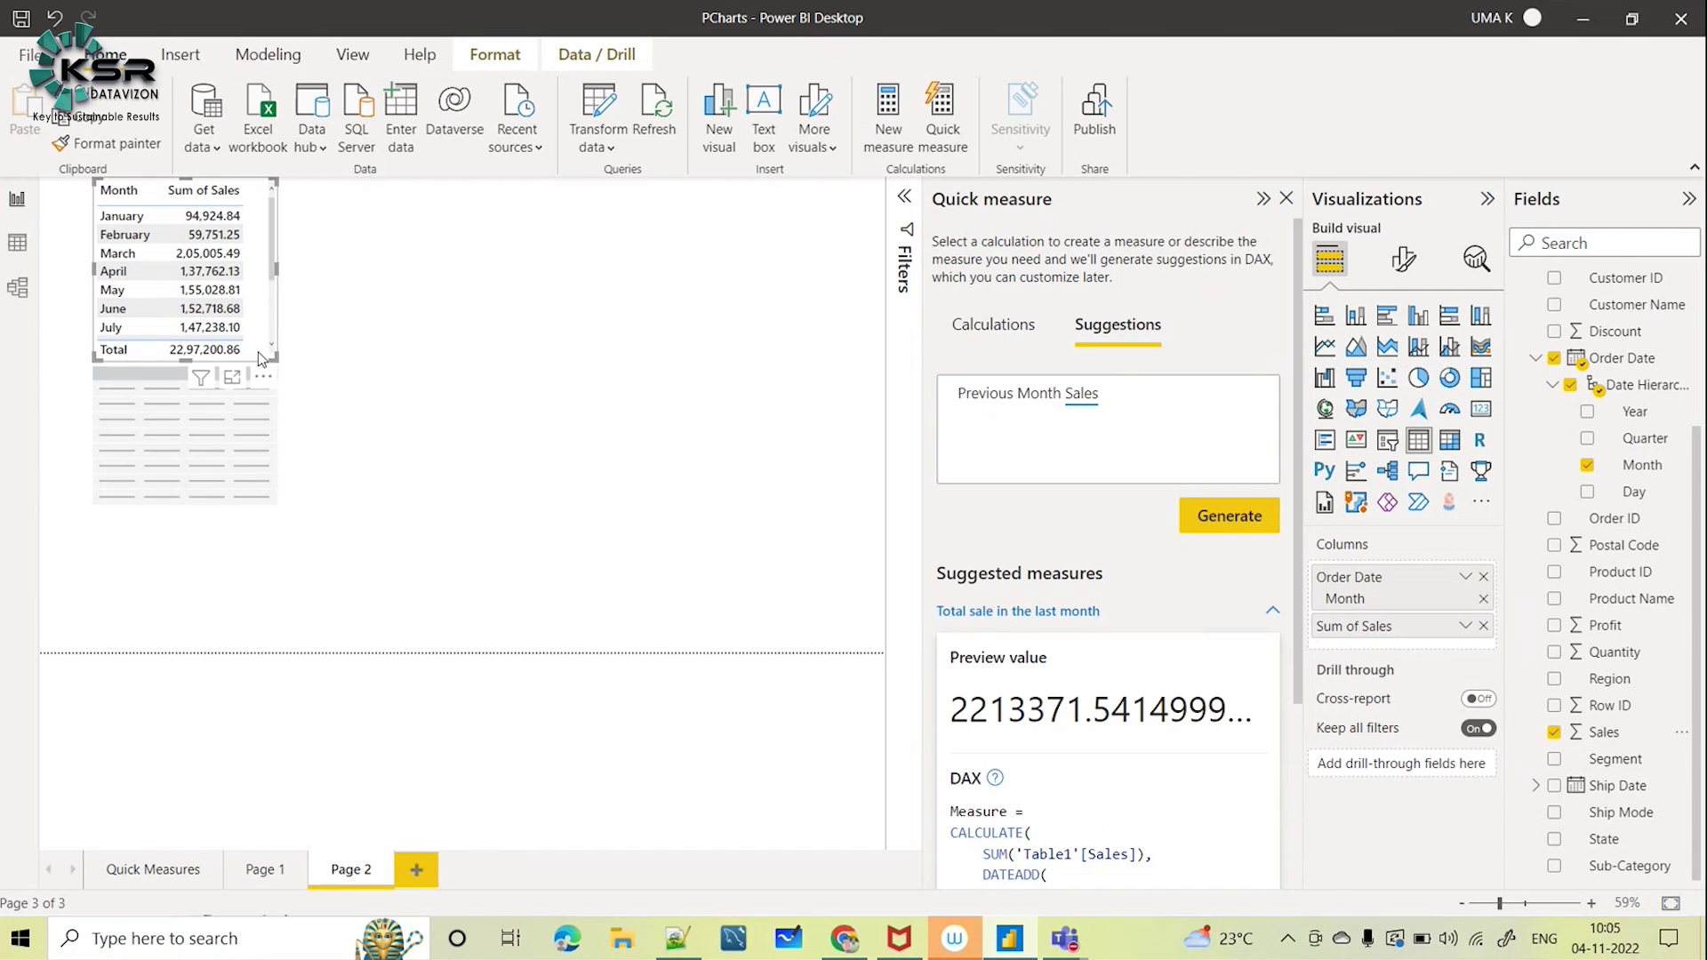
{"action": "left_click", "coordinate": [152, 417]}
{"action": "key", "text": "Delete"}
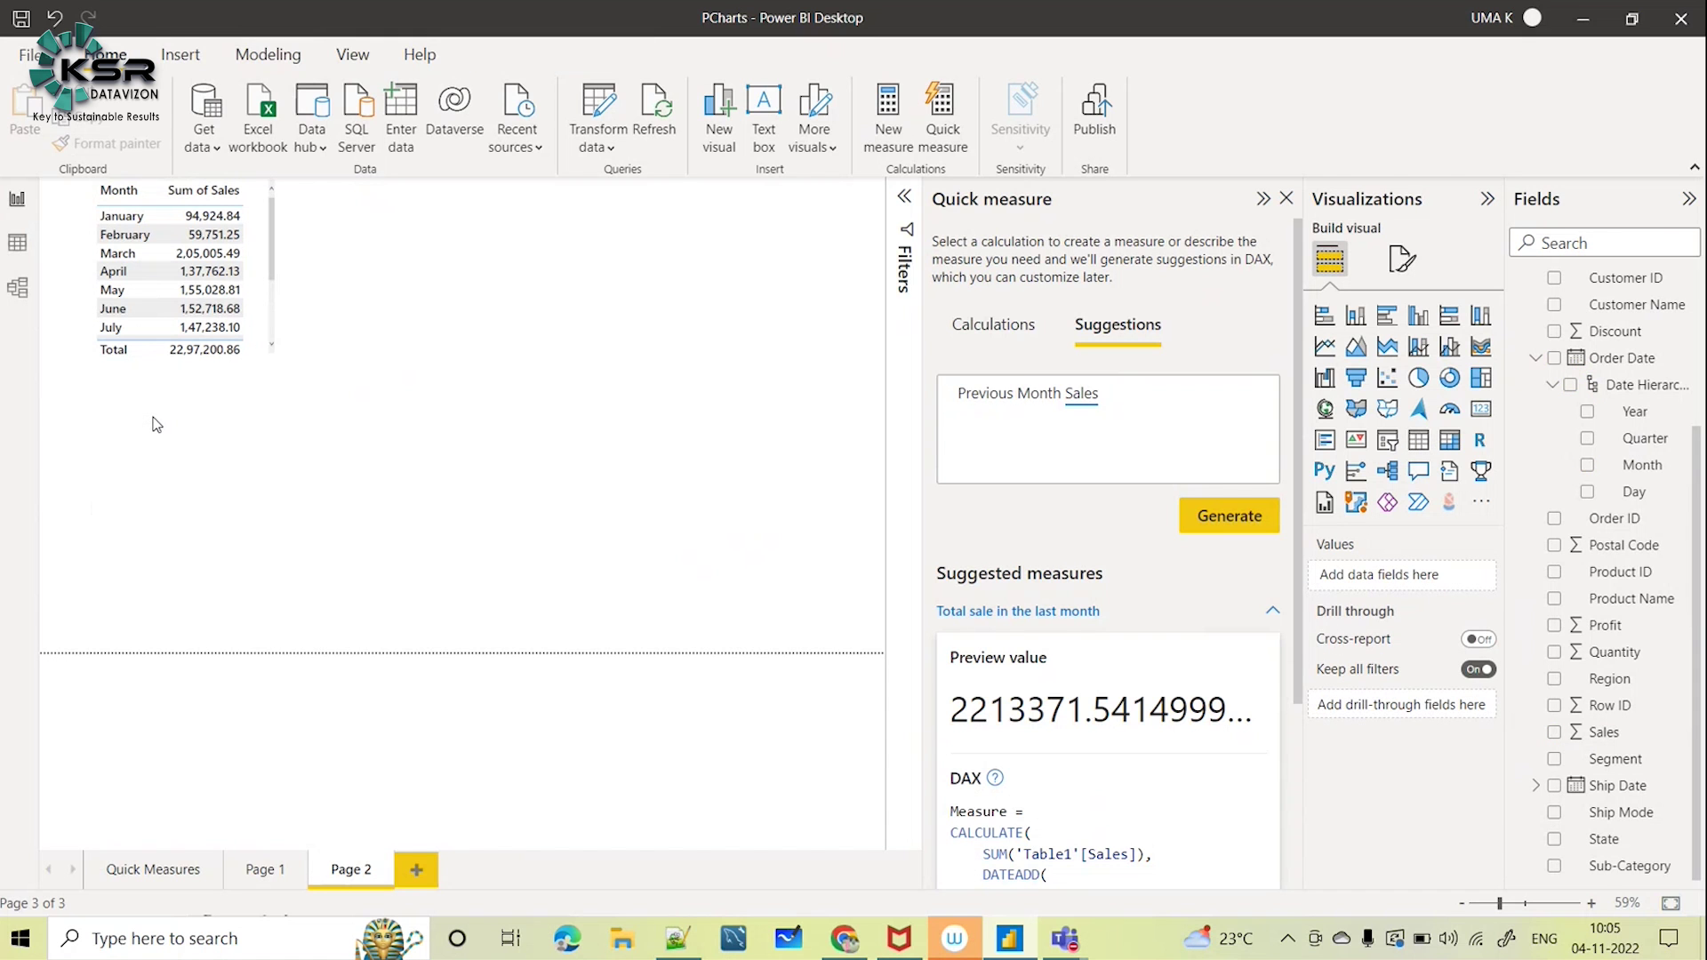
Enlarge the month table to fit all twelve months, shift it down the page and widen it for another column
{"action": "left_click", "coordinate": [173, 324]}
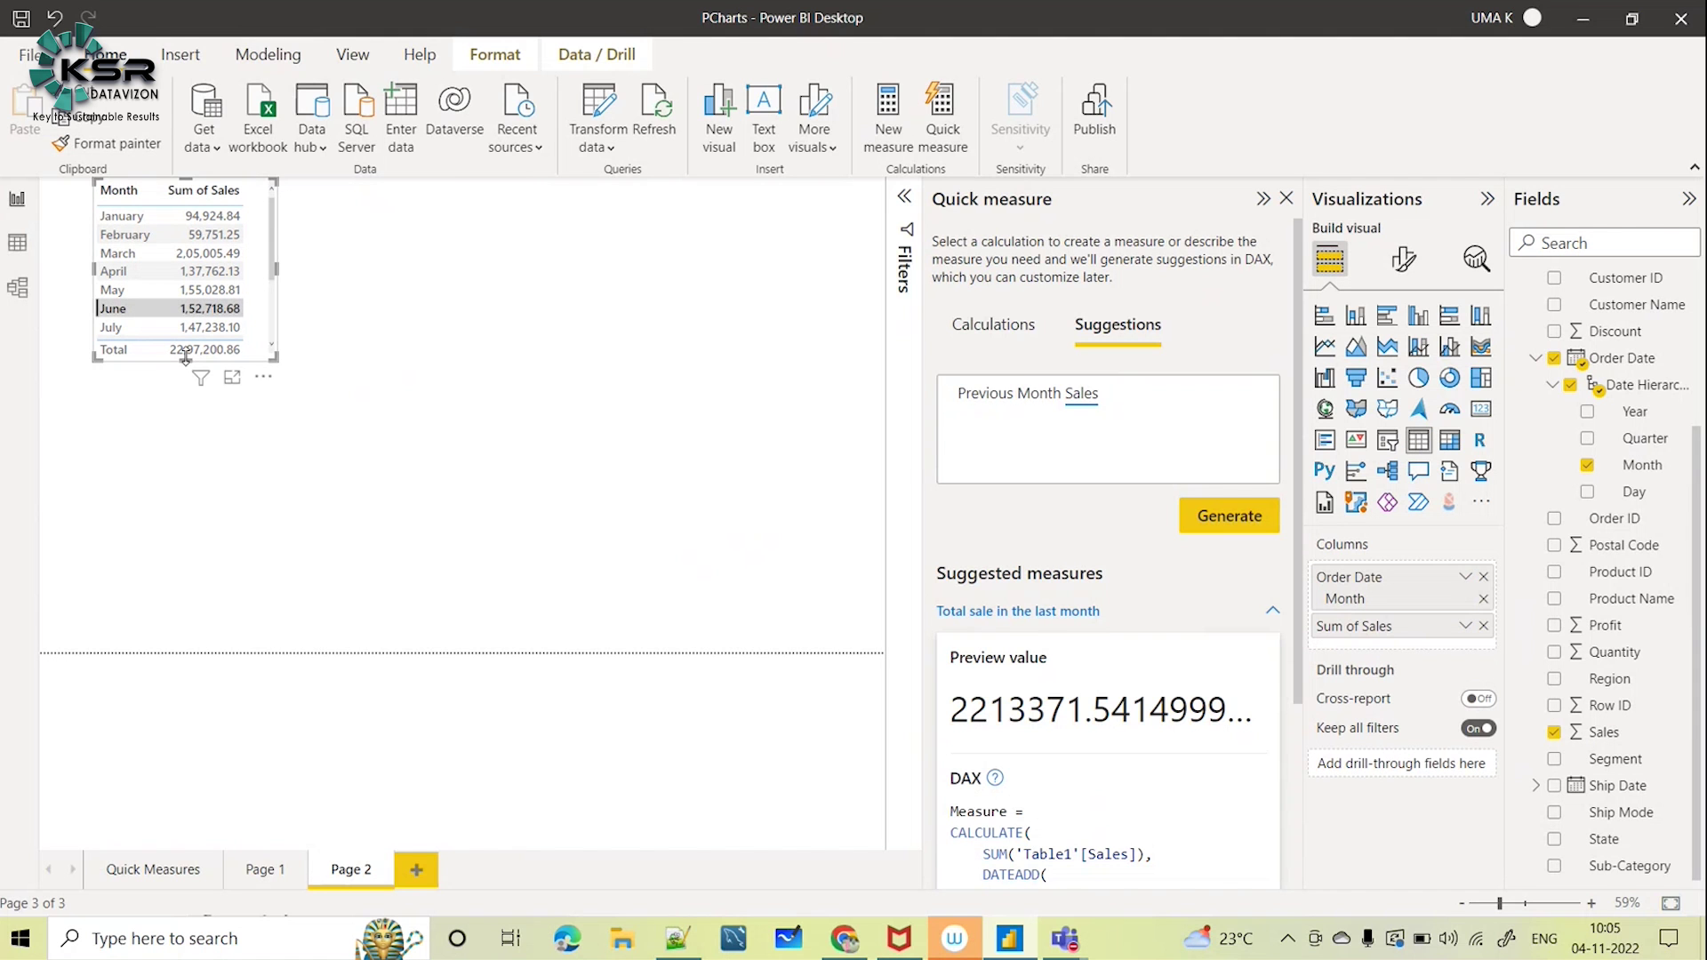
{"action": "left_click_drag", "start_coordinate": [187, 360], "coordinate": [193, 580]}
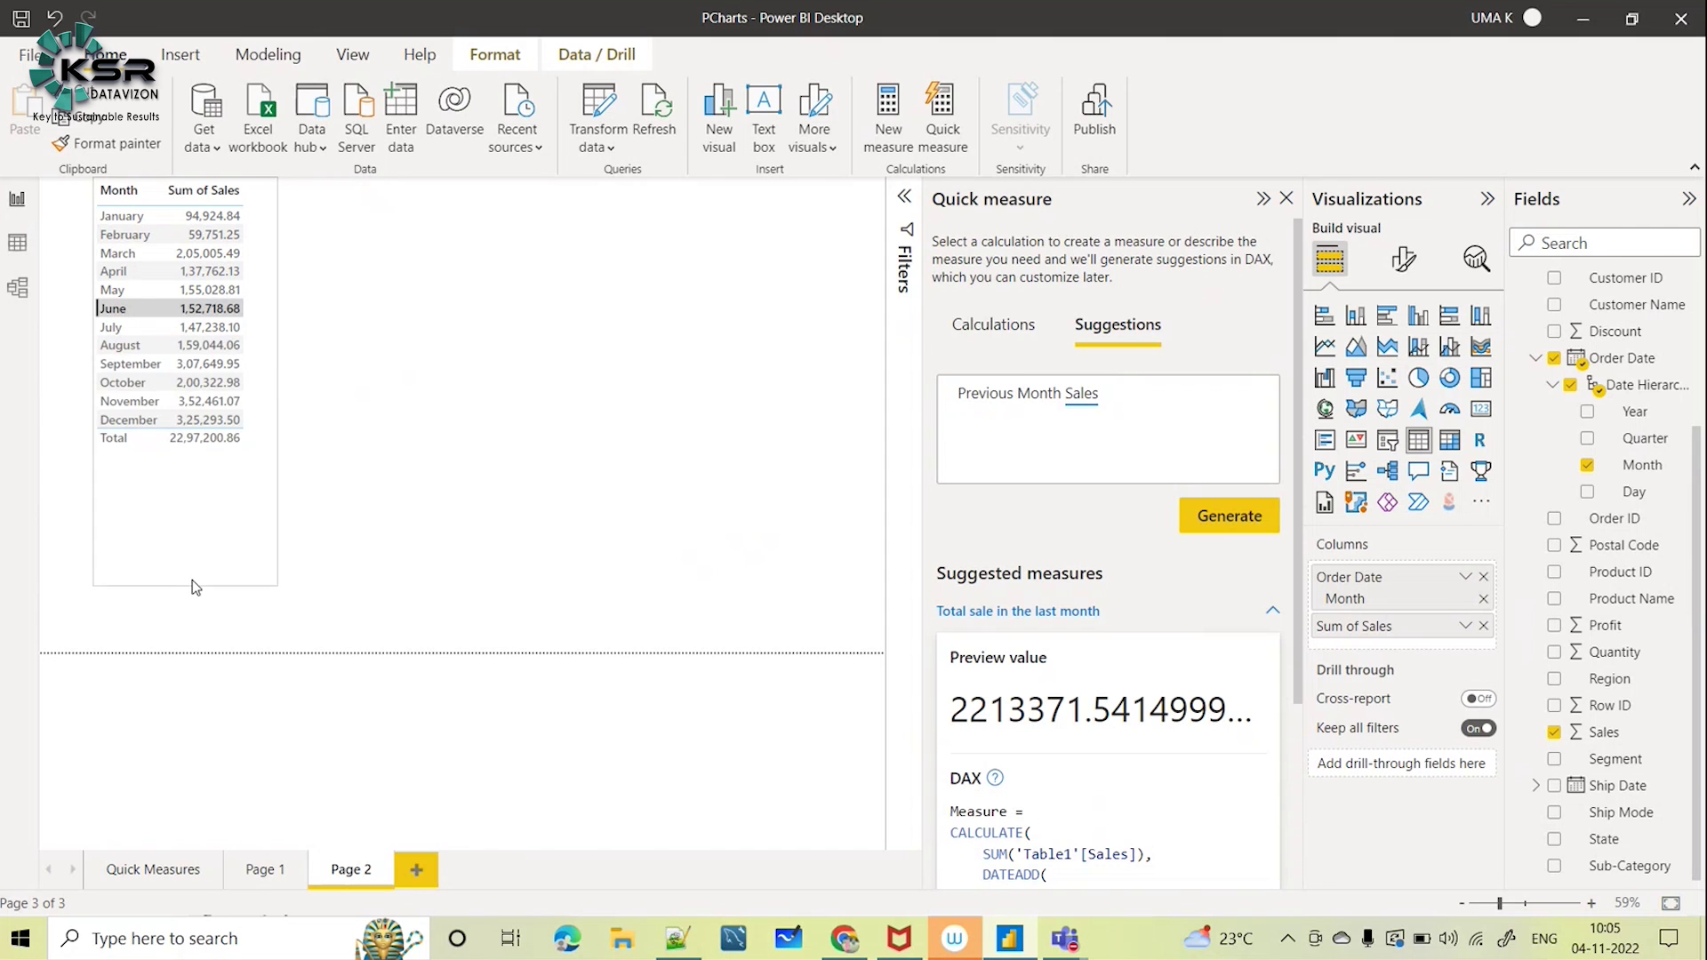
{"action": "left_click_drag", "start_coordinate": [272, 283], "coordinate": [286, 474]}
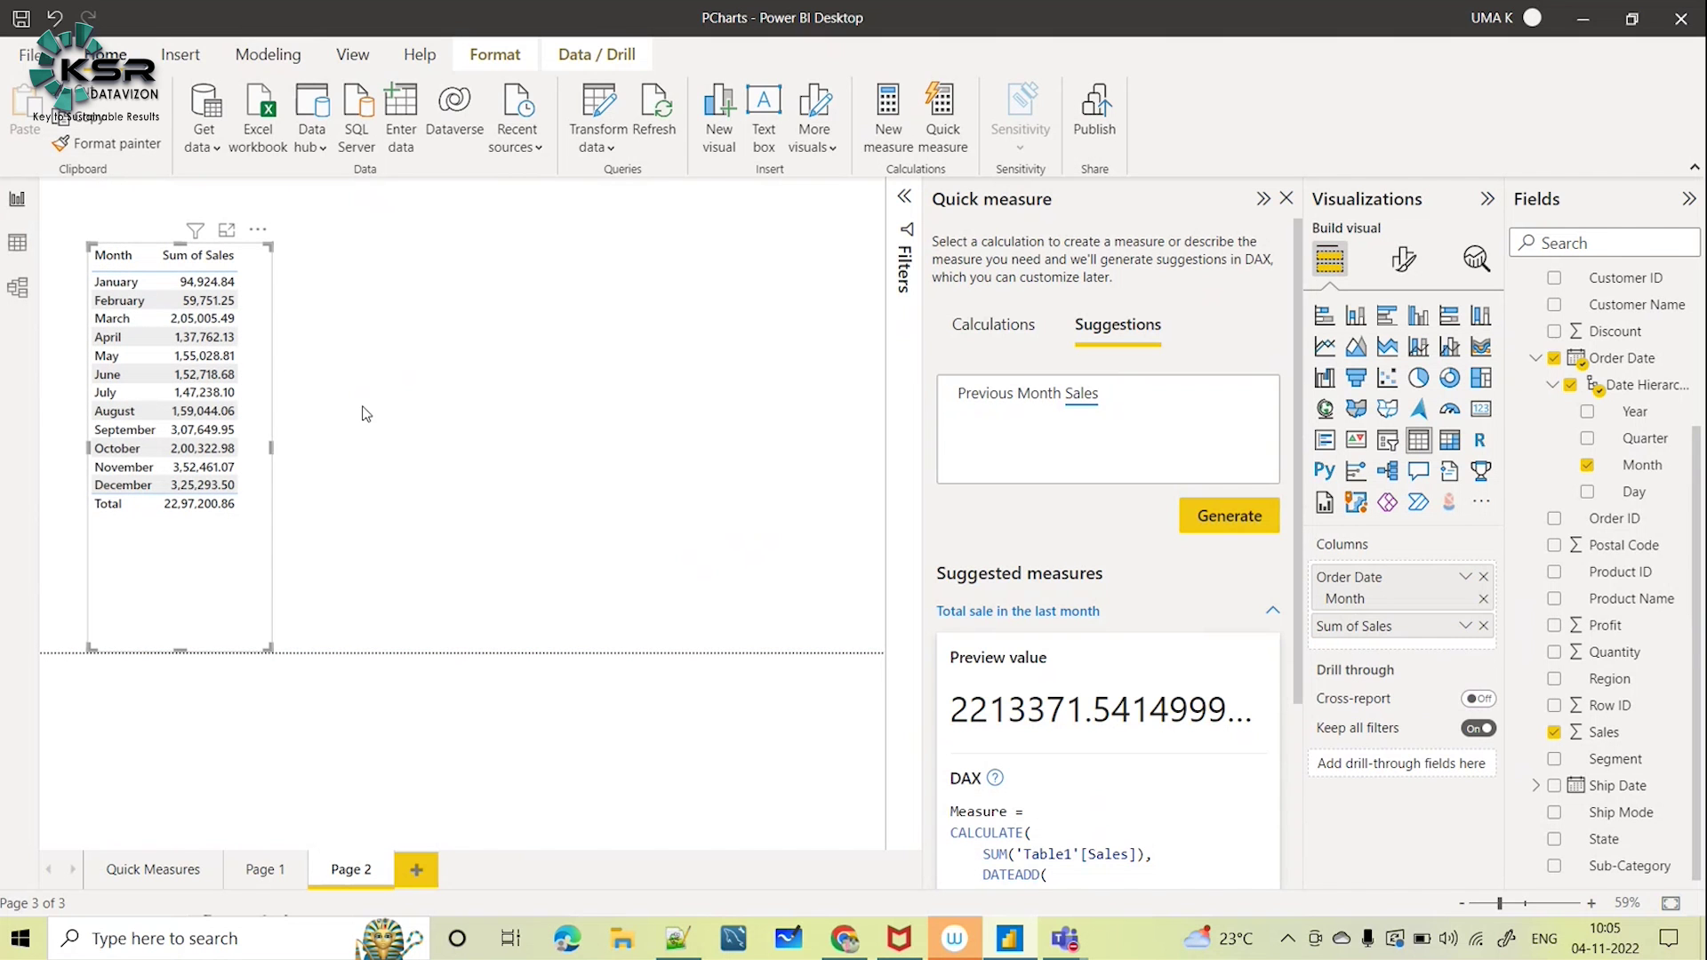
{"action": "left_click_drag", "start_coordinate": [273, 445], "coordinate": [420, 471]}
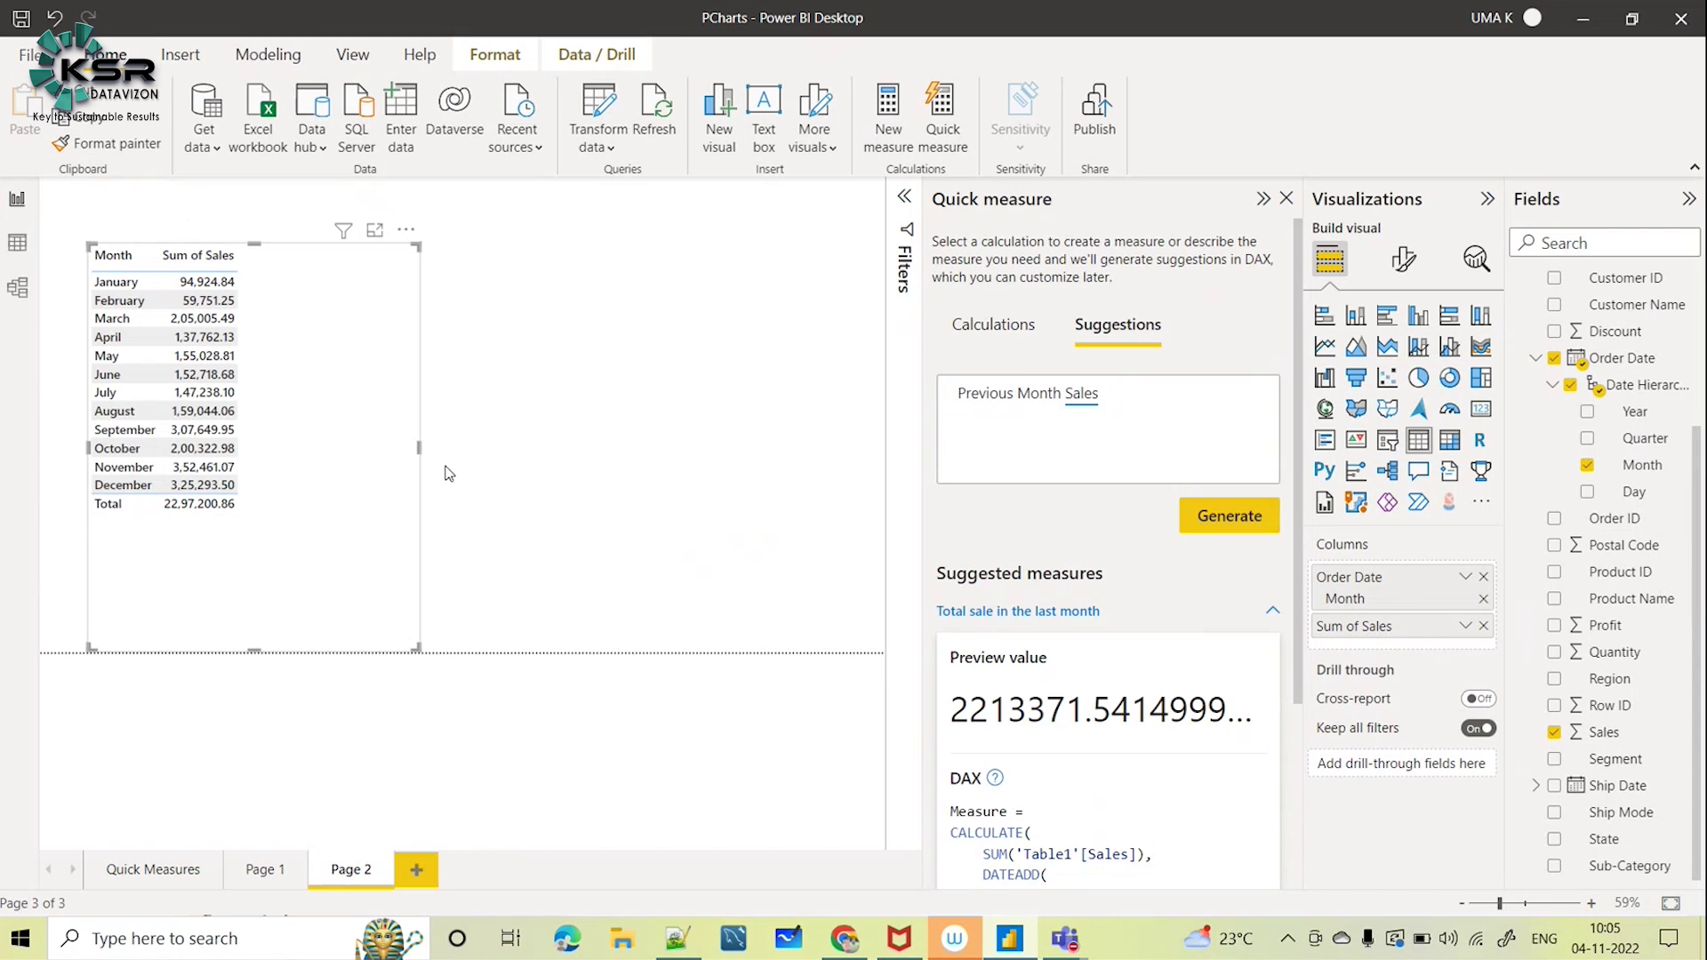
Add the suggested measure for total sale in the last month and name it PreviousMonthSales
{"action": "left_click", "coordinate": [1190, 532]}
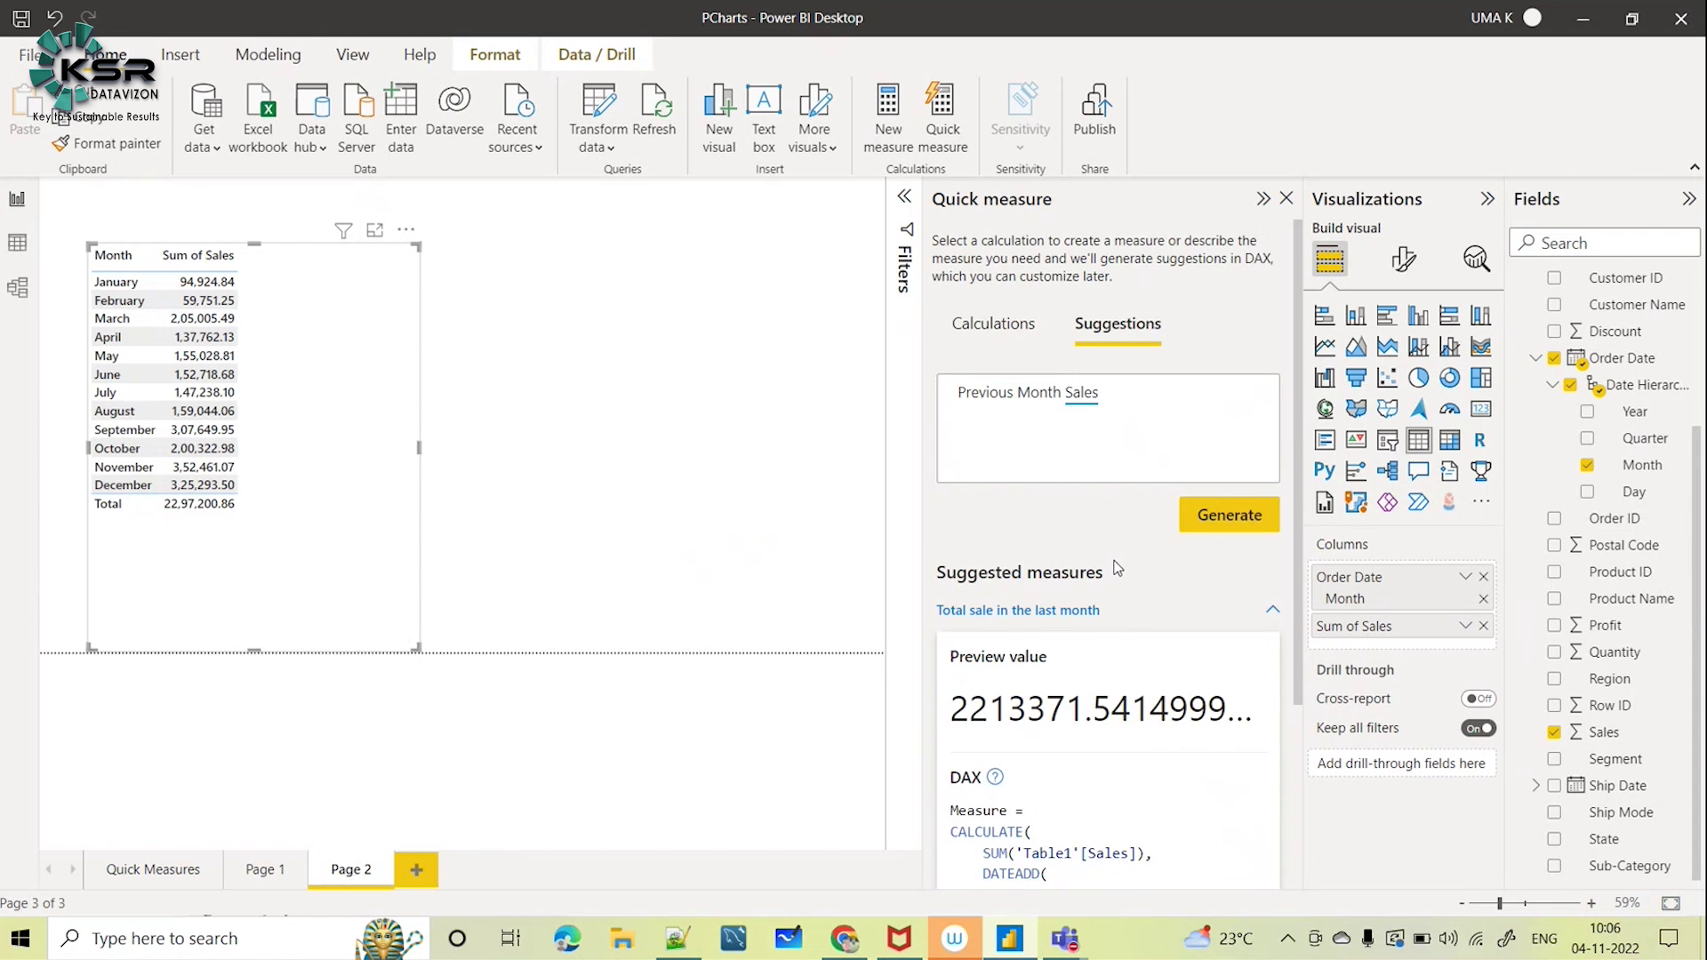
{"action": "scroll", "coordinate": [1069, 656], "scroll_direction": "down", "scroll_amount": 1}
{"action": "scroll", "coordinate": [1149, 702], "scroll_direction": "down", "scroll_amount": 1}
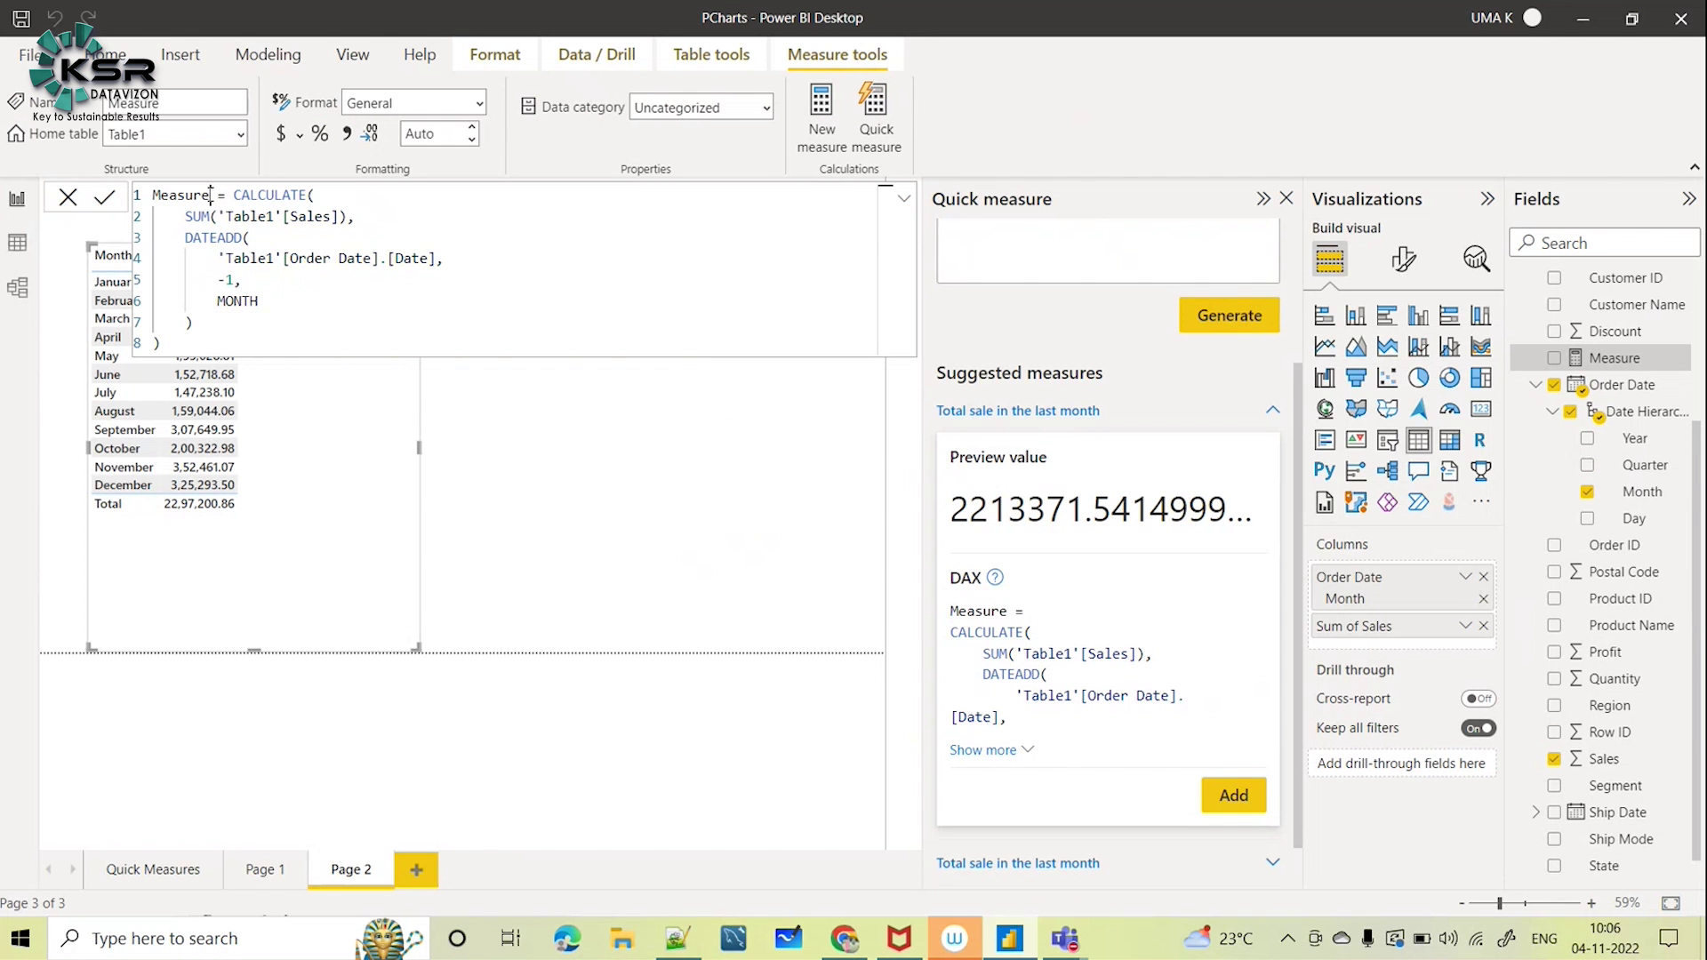
{"action": "left_click_drag", "start_coordinate": [210, 199], "coordinate": [147, 197]}
{"action": "type", "text": "Previous"}
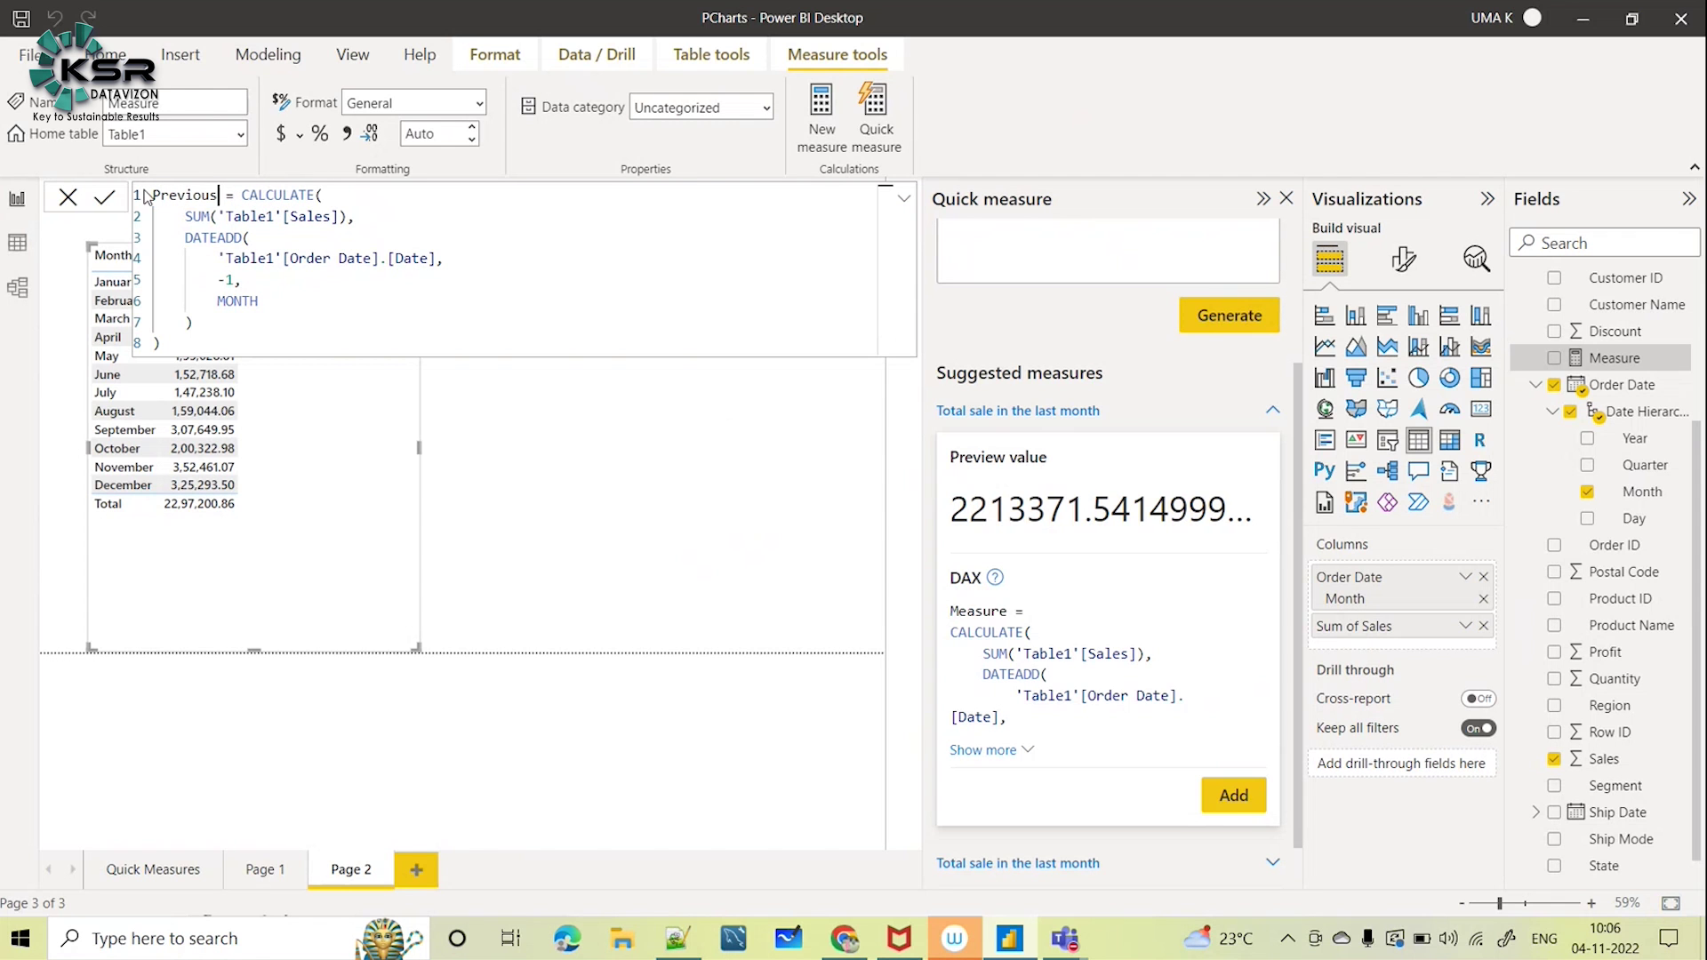
{"action": "type", "text": "MonthSales"}
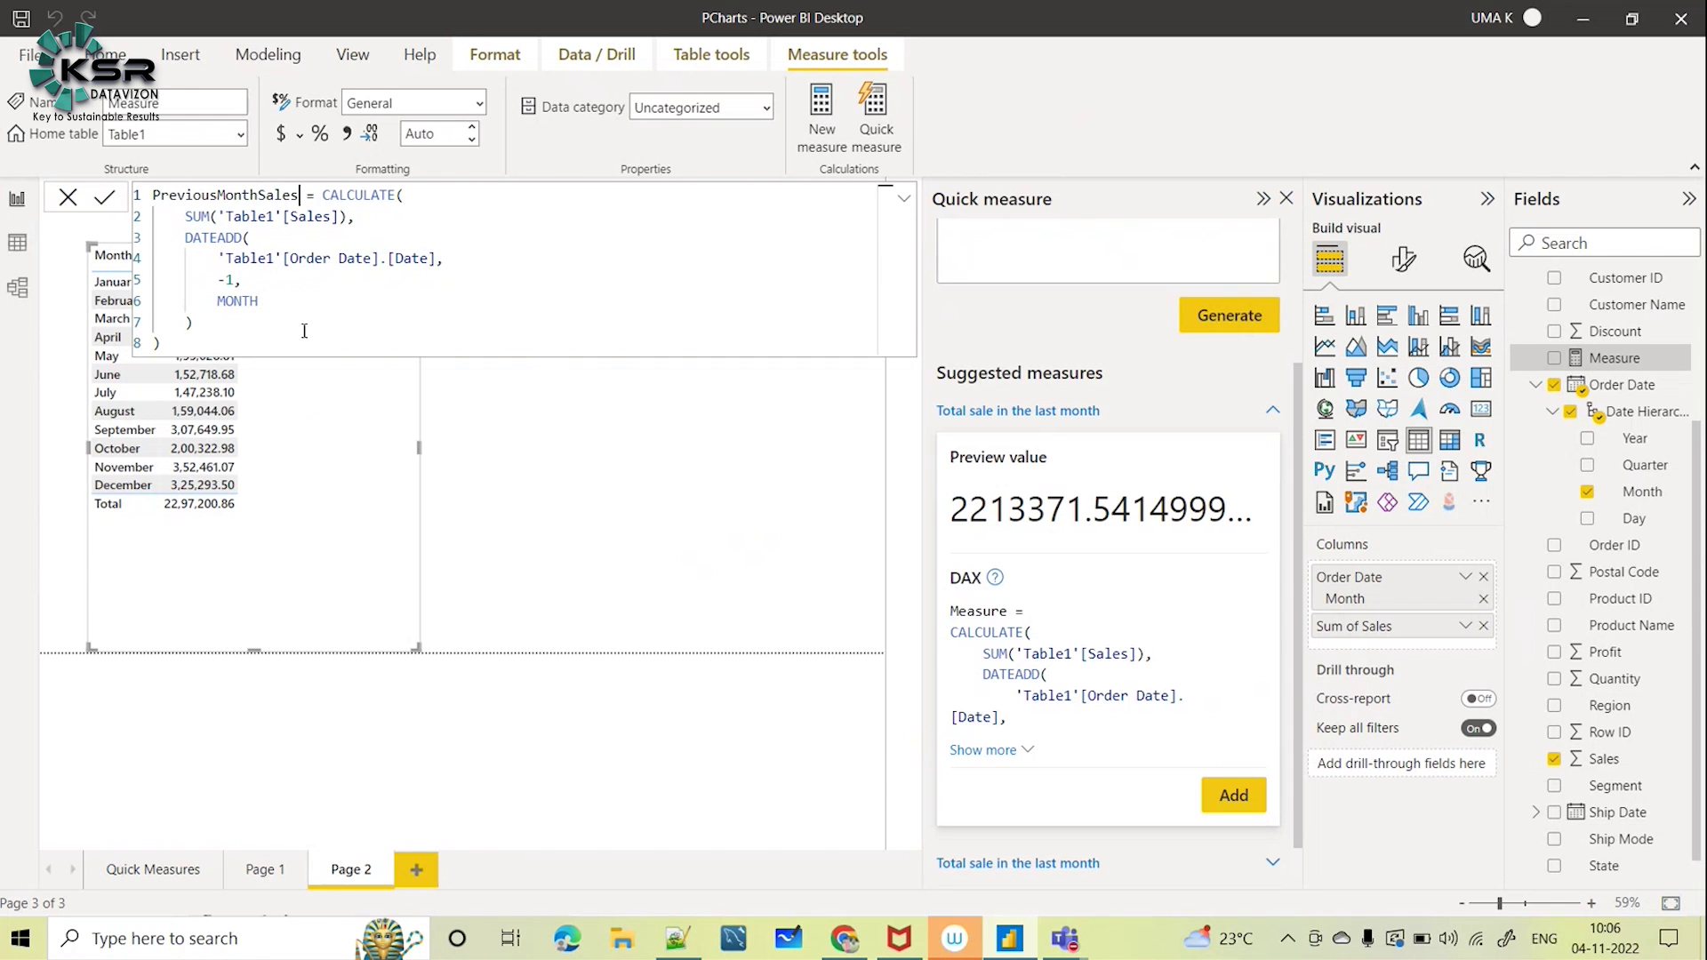
{"action": "left_click", "coordinate": [659, 433]}
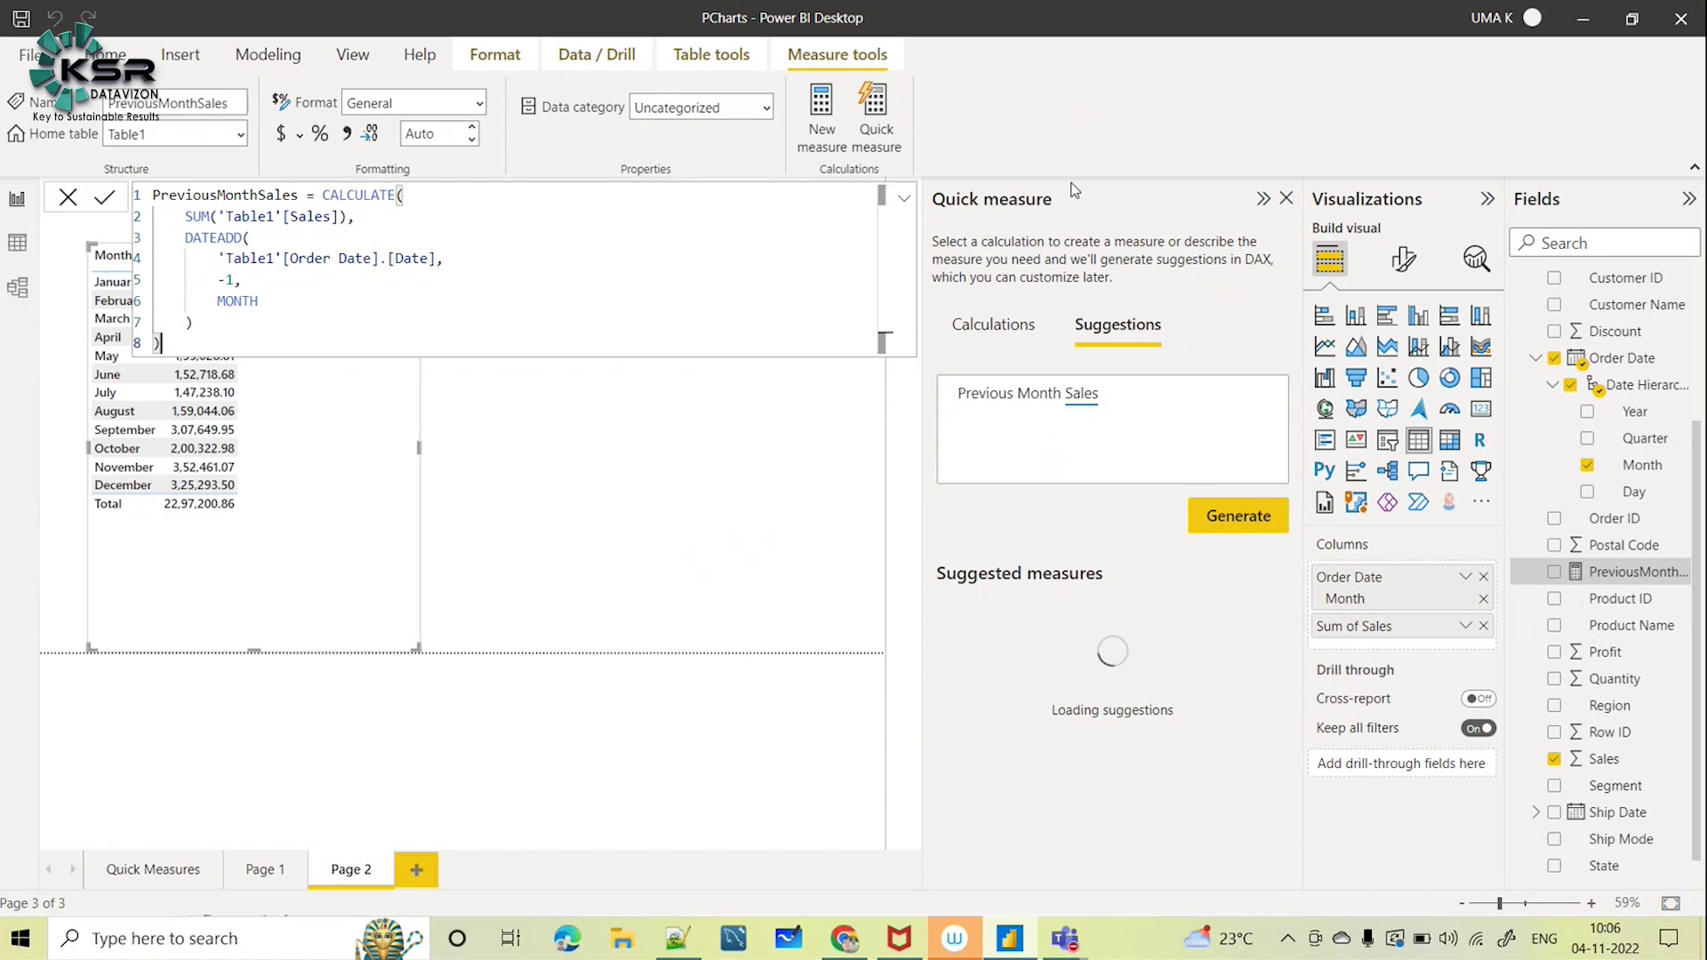
{"action": "left_click", "coordinate": [904, 198]}
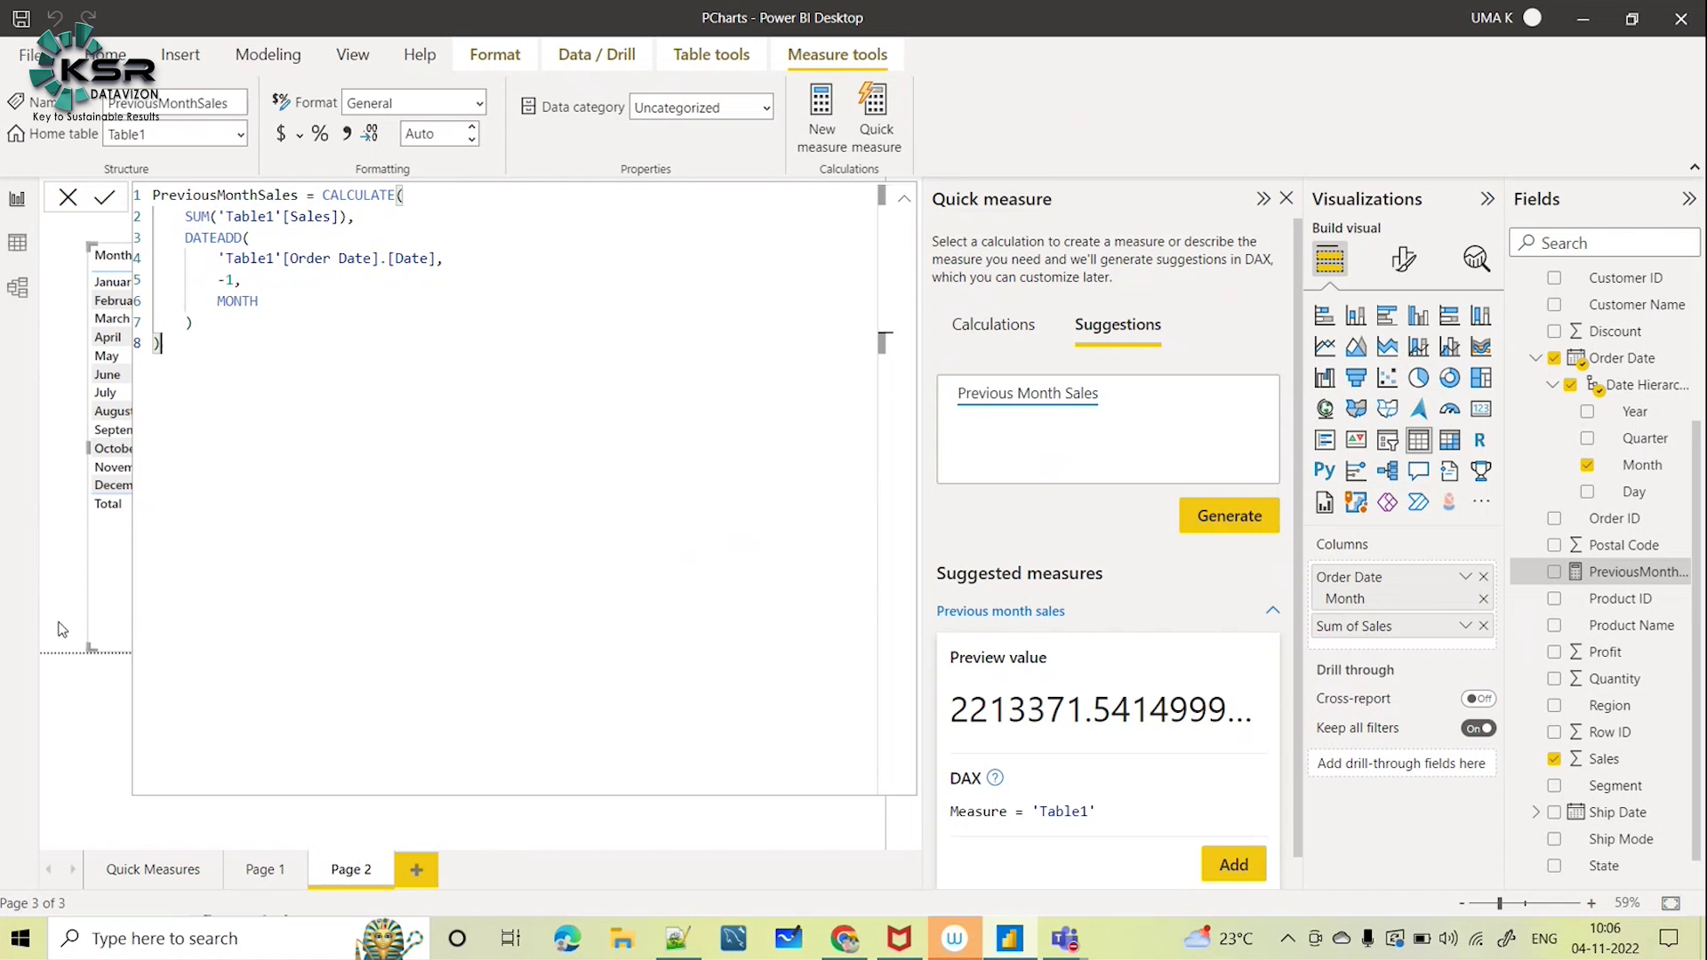
{"action": "left_click", "coordinate": [905, 198]}
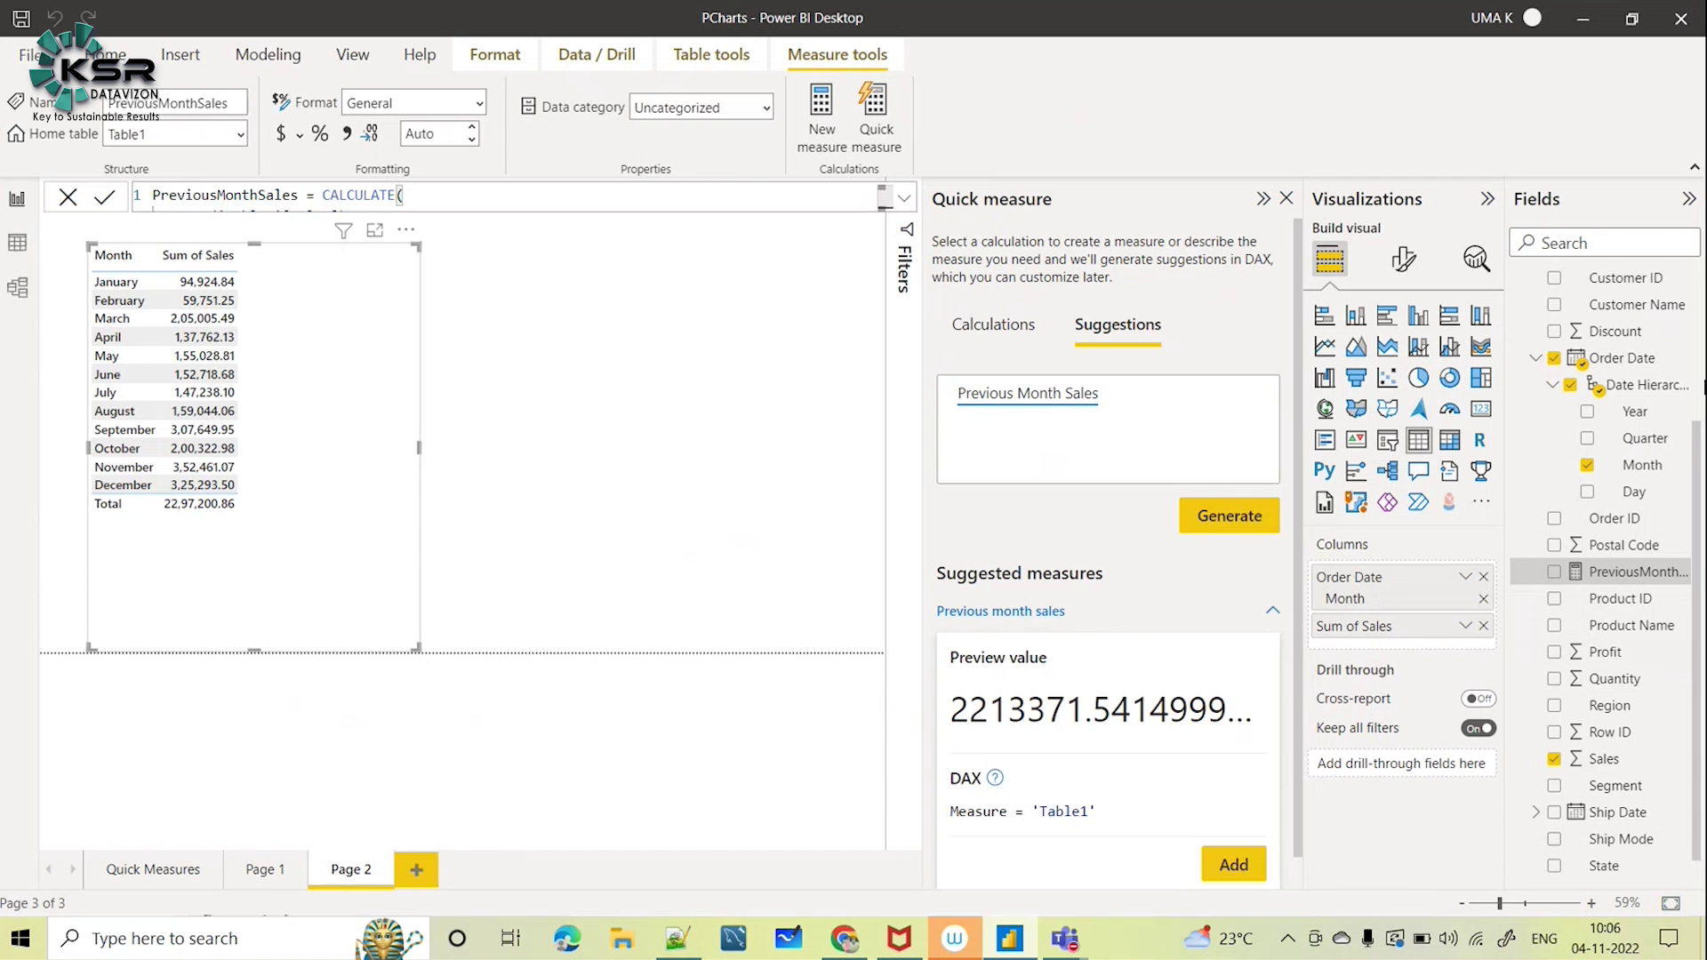
Set the home table of PreviousMonthSales to Calculations and add the measure as the month table's third column
{"action": "left_click_drag", "start_coordinate": [1699, 443], "coordinate": [1701, 267]}
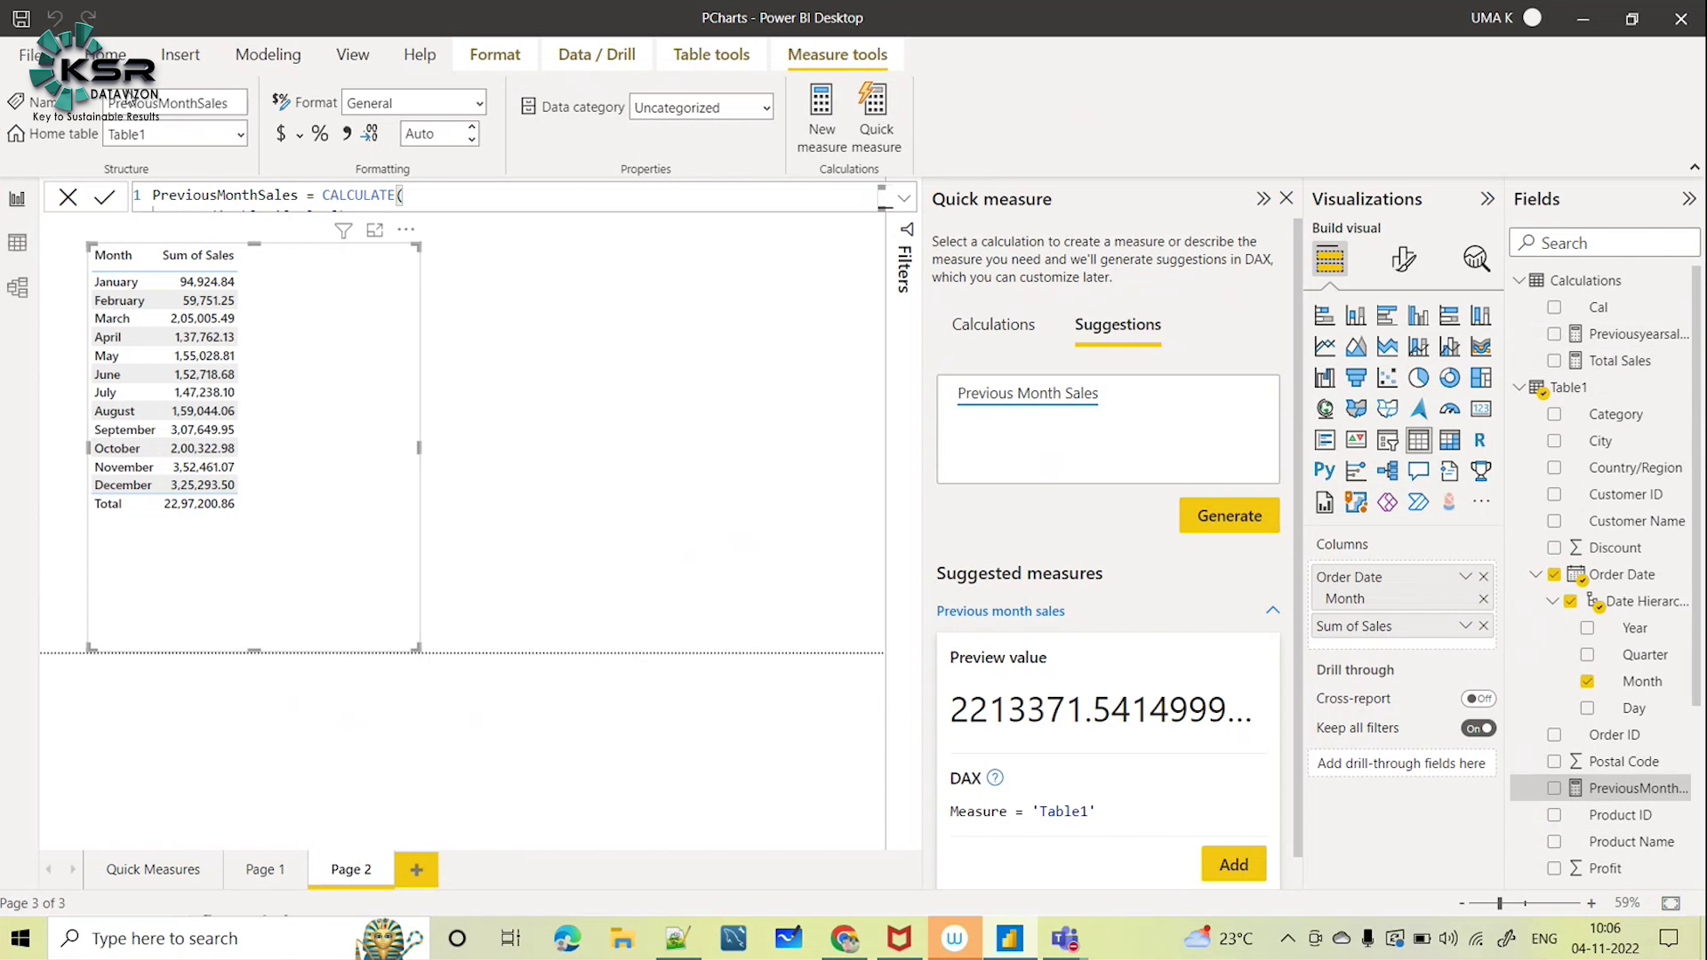
{"action": "left_click", "coordinate": [238, 133]}
{"action": "left_click", "coordinate": [178, 169]}
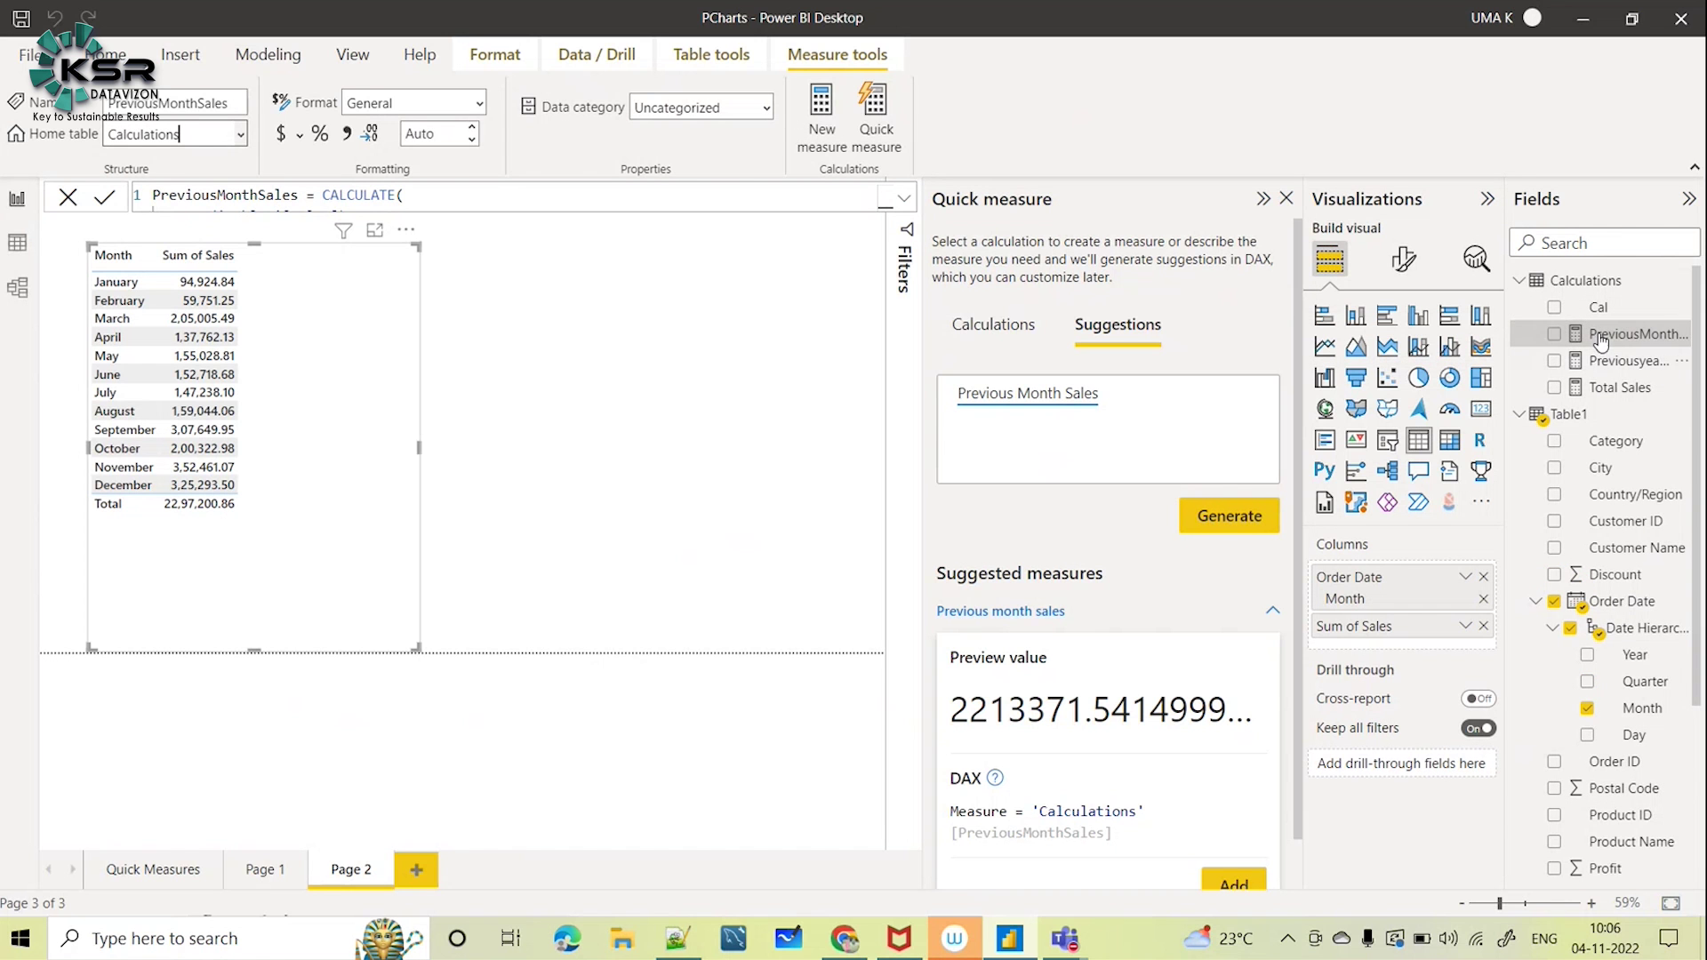
{"action": "left_click_drag", "start_coordinate": [1612, 336], "coordinate": [1406, 647]}
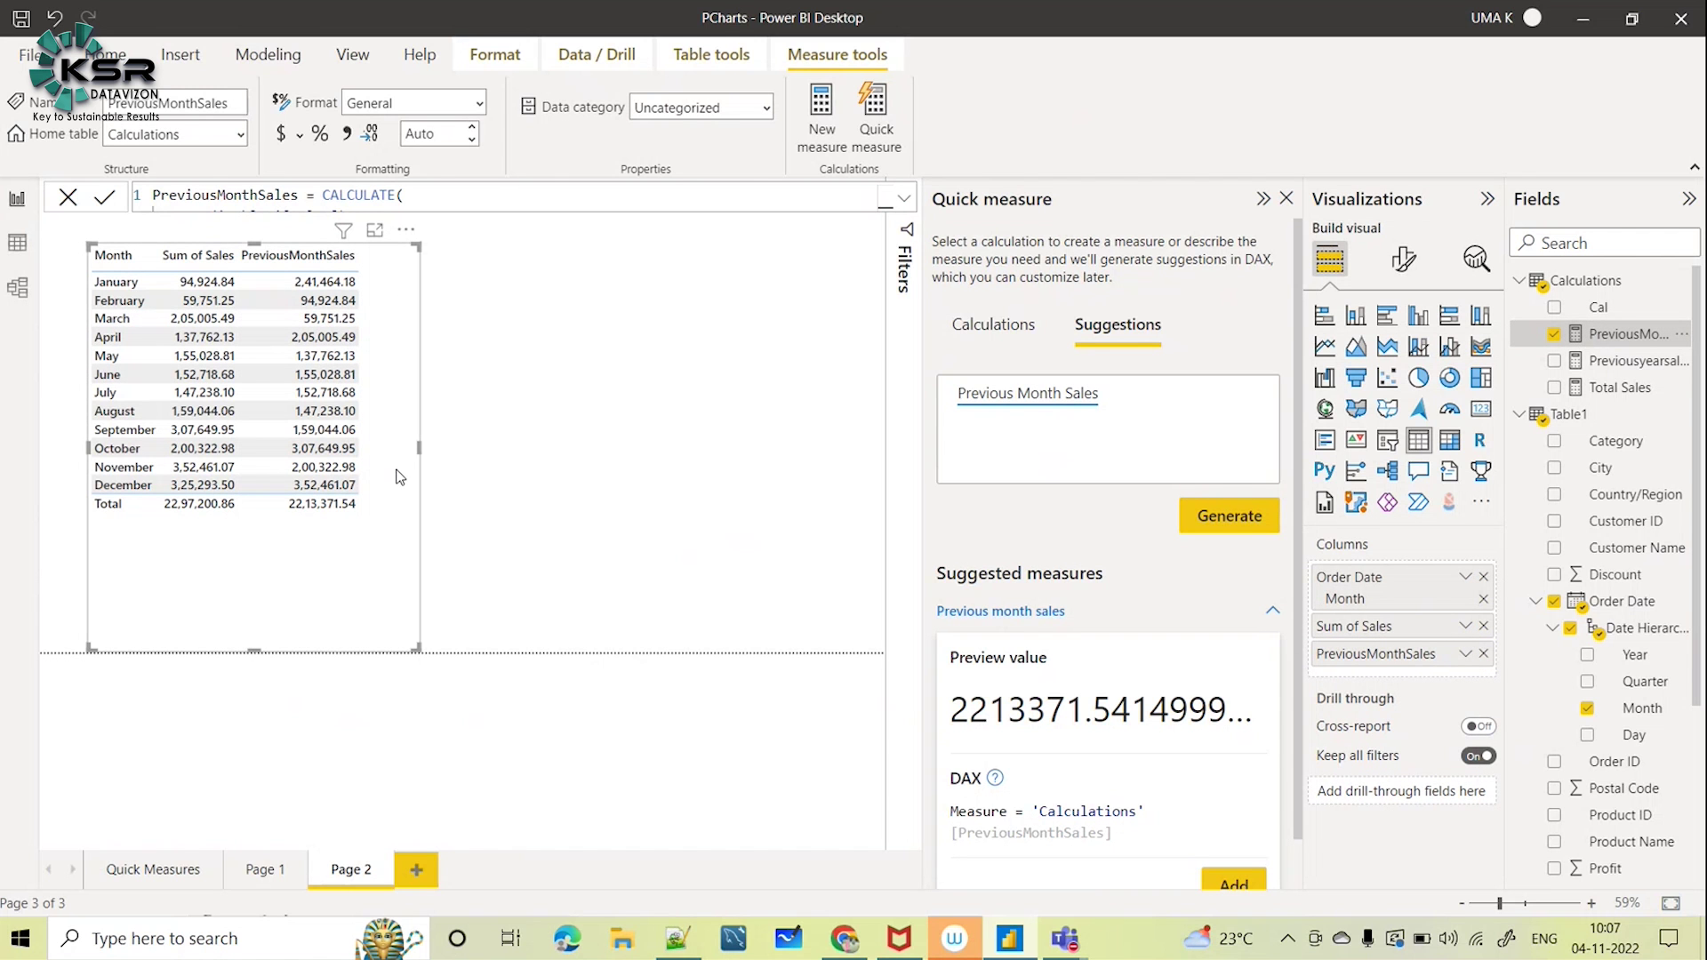
{"action": "left_click", "coordinate": [678, 291]}
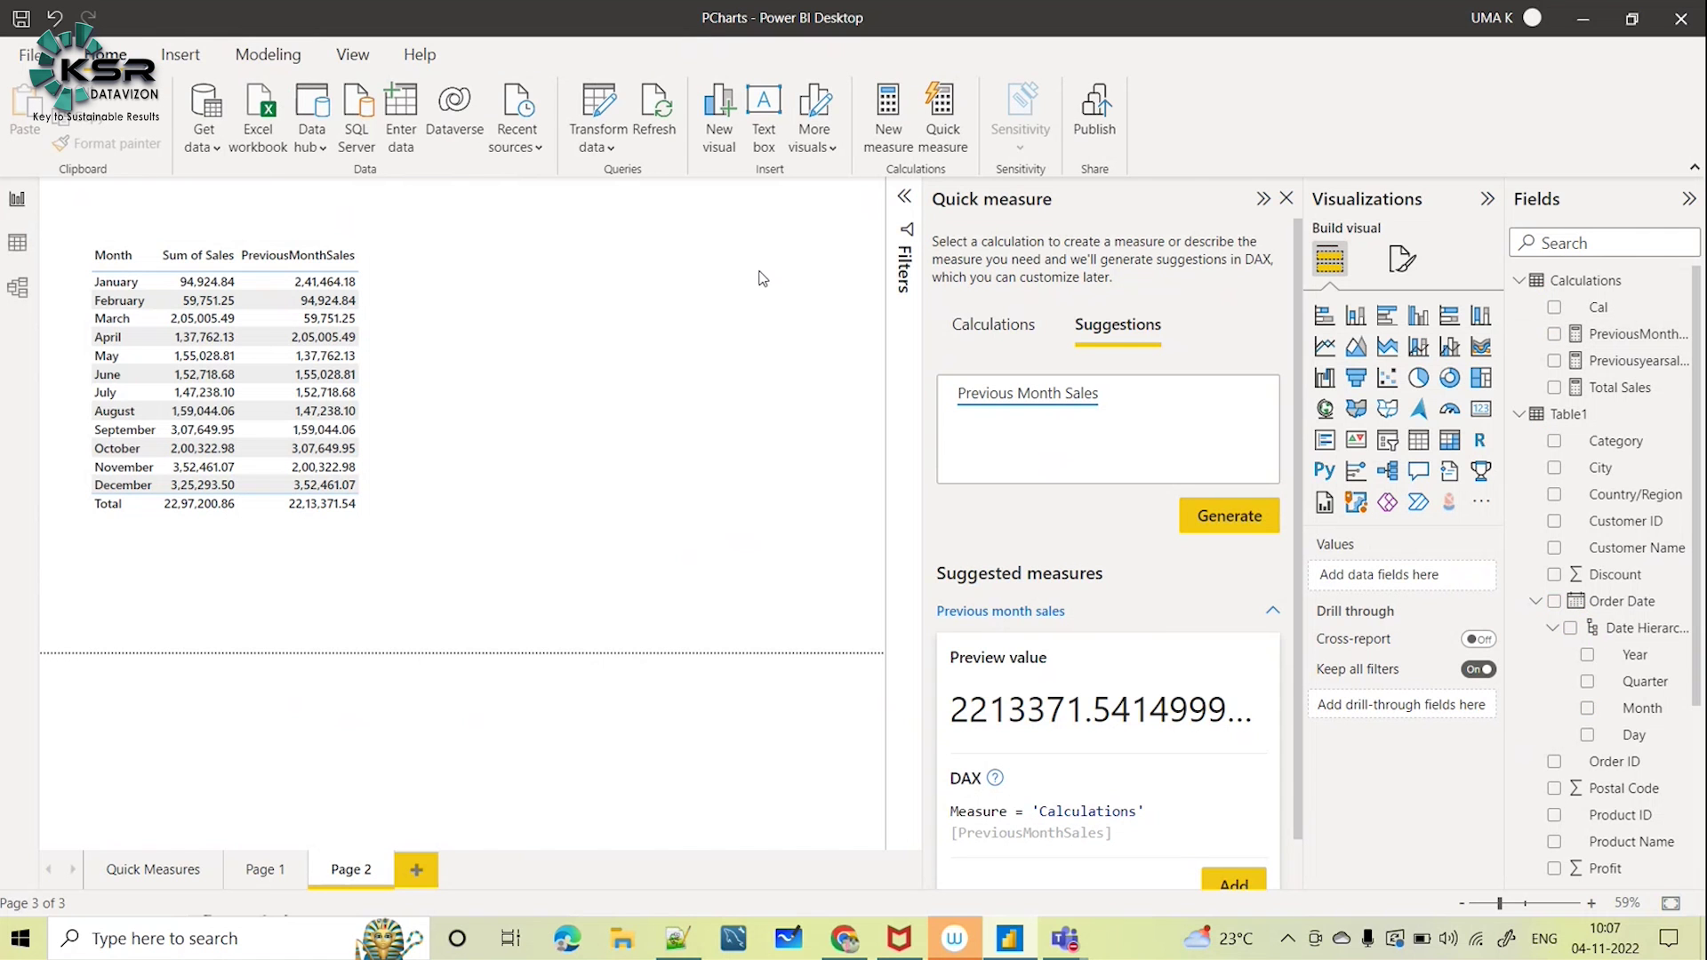
{"action": "left_click", "coordinate": [389, 559]}
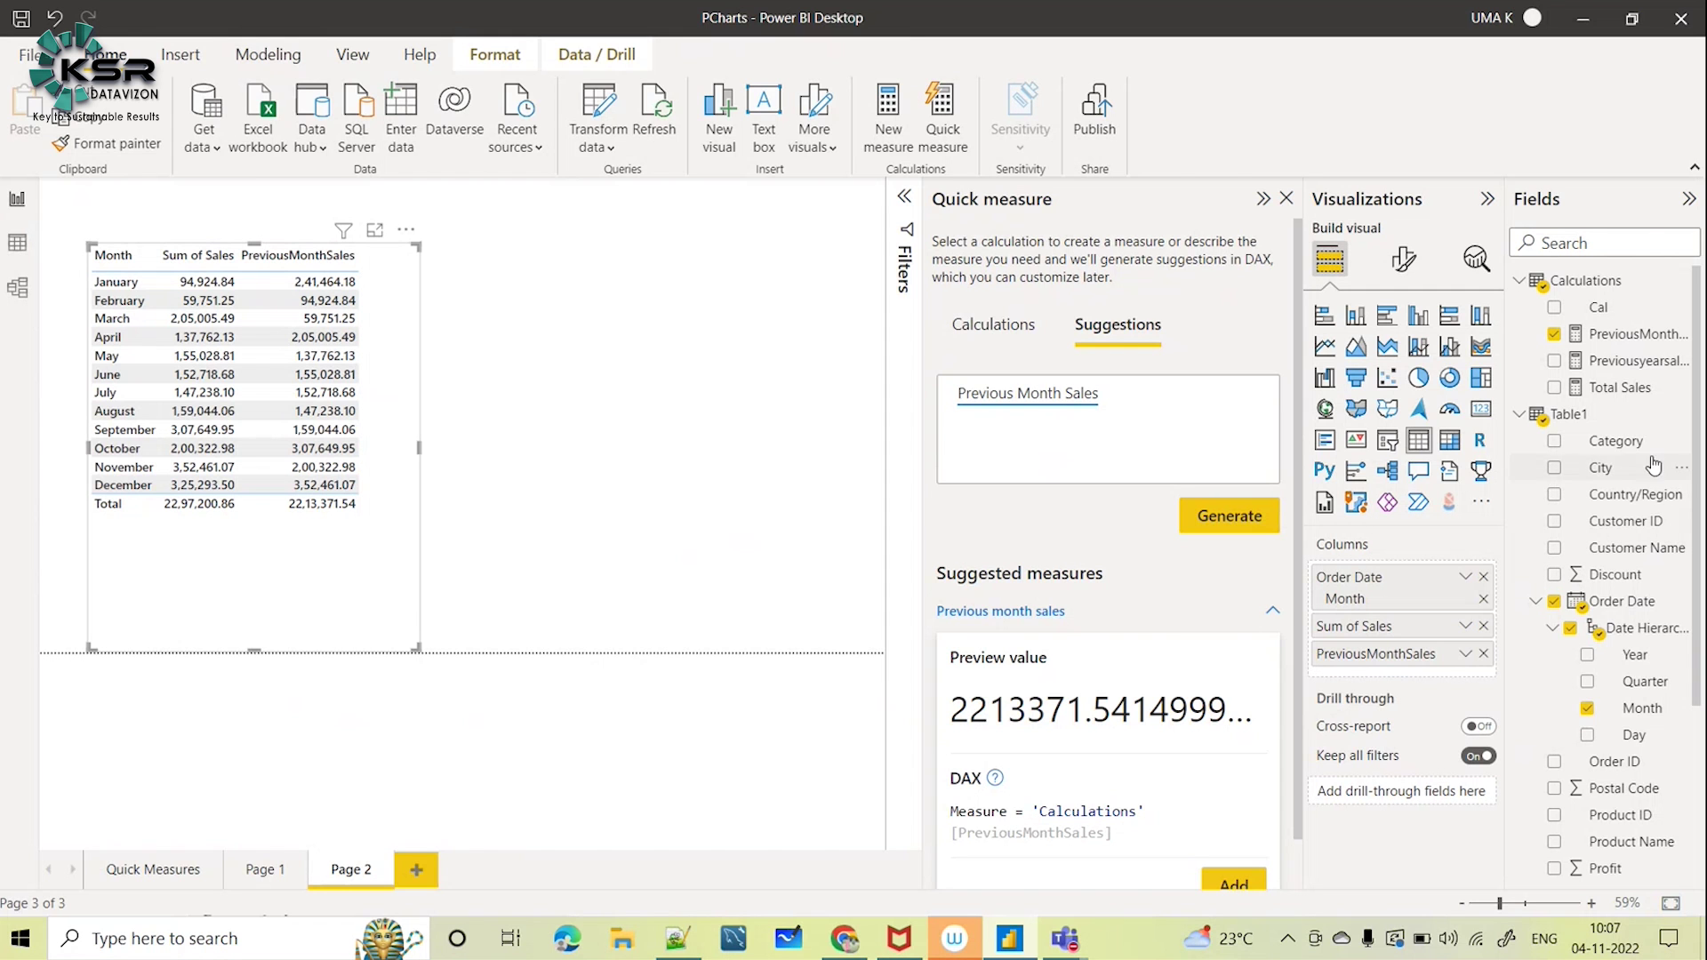
Add a separate slicer beside the table for Order Date Year and change it to a dropdown
{"action": "left_click", "coordinate": [807, 242]}
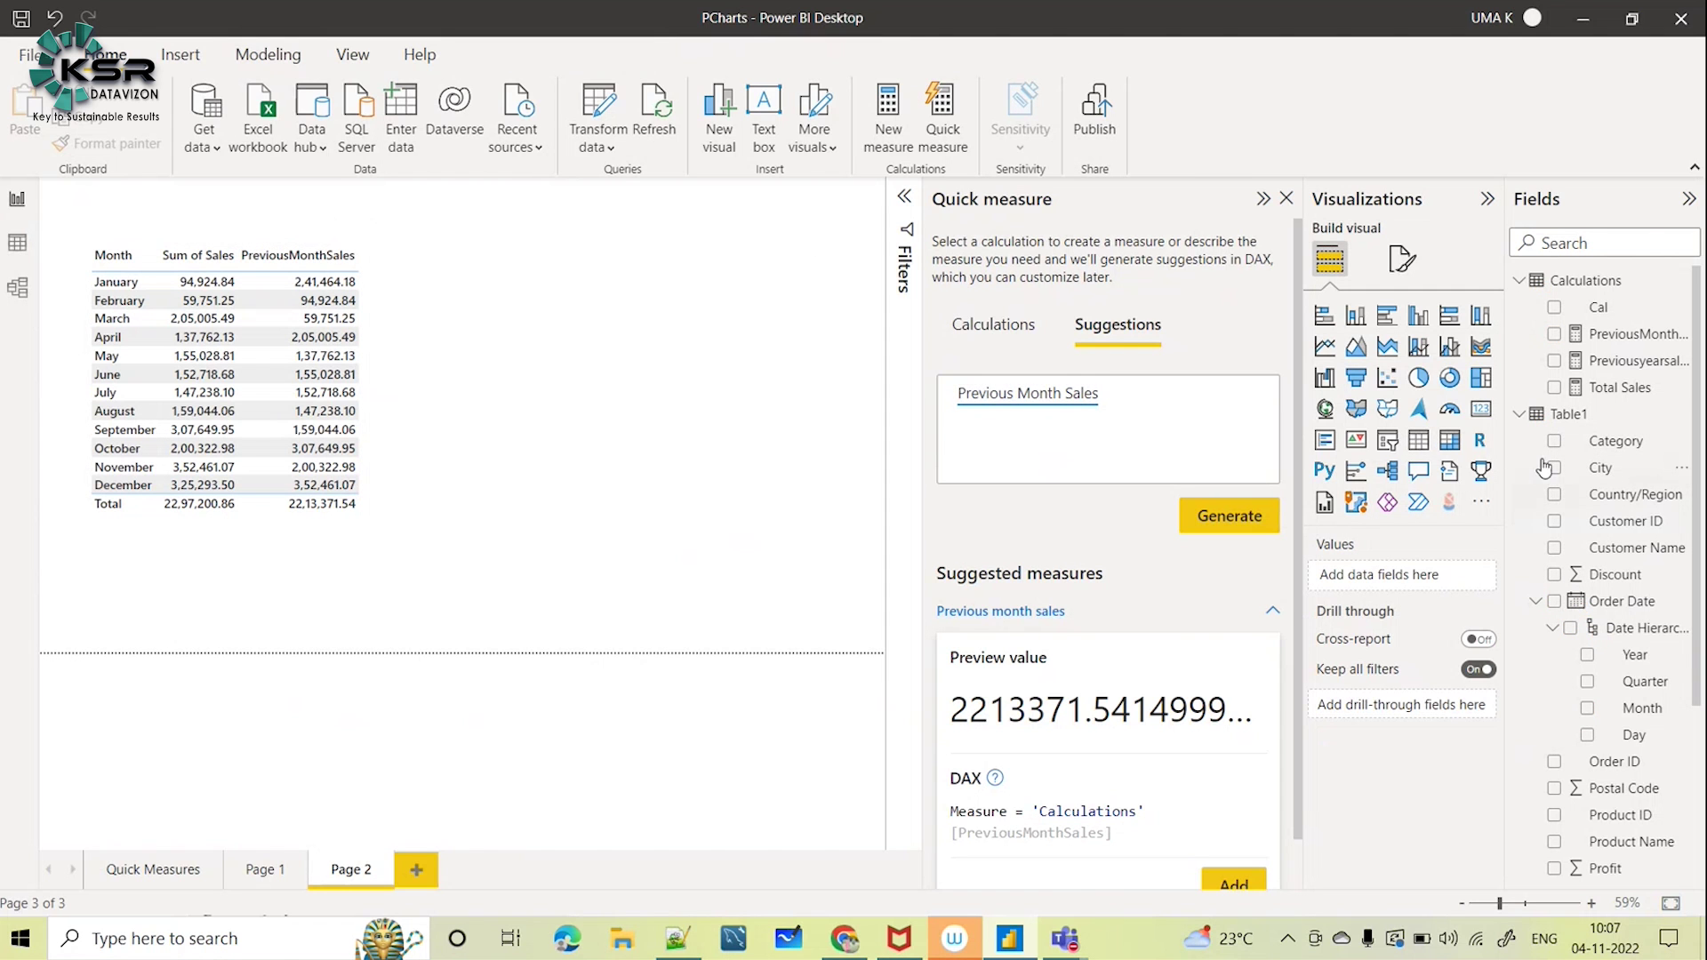
{"action": "left_click", "coordinate": [1391, 445]}
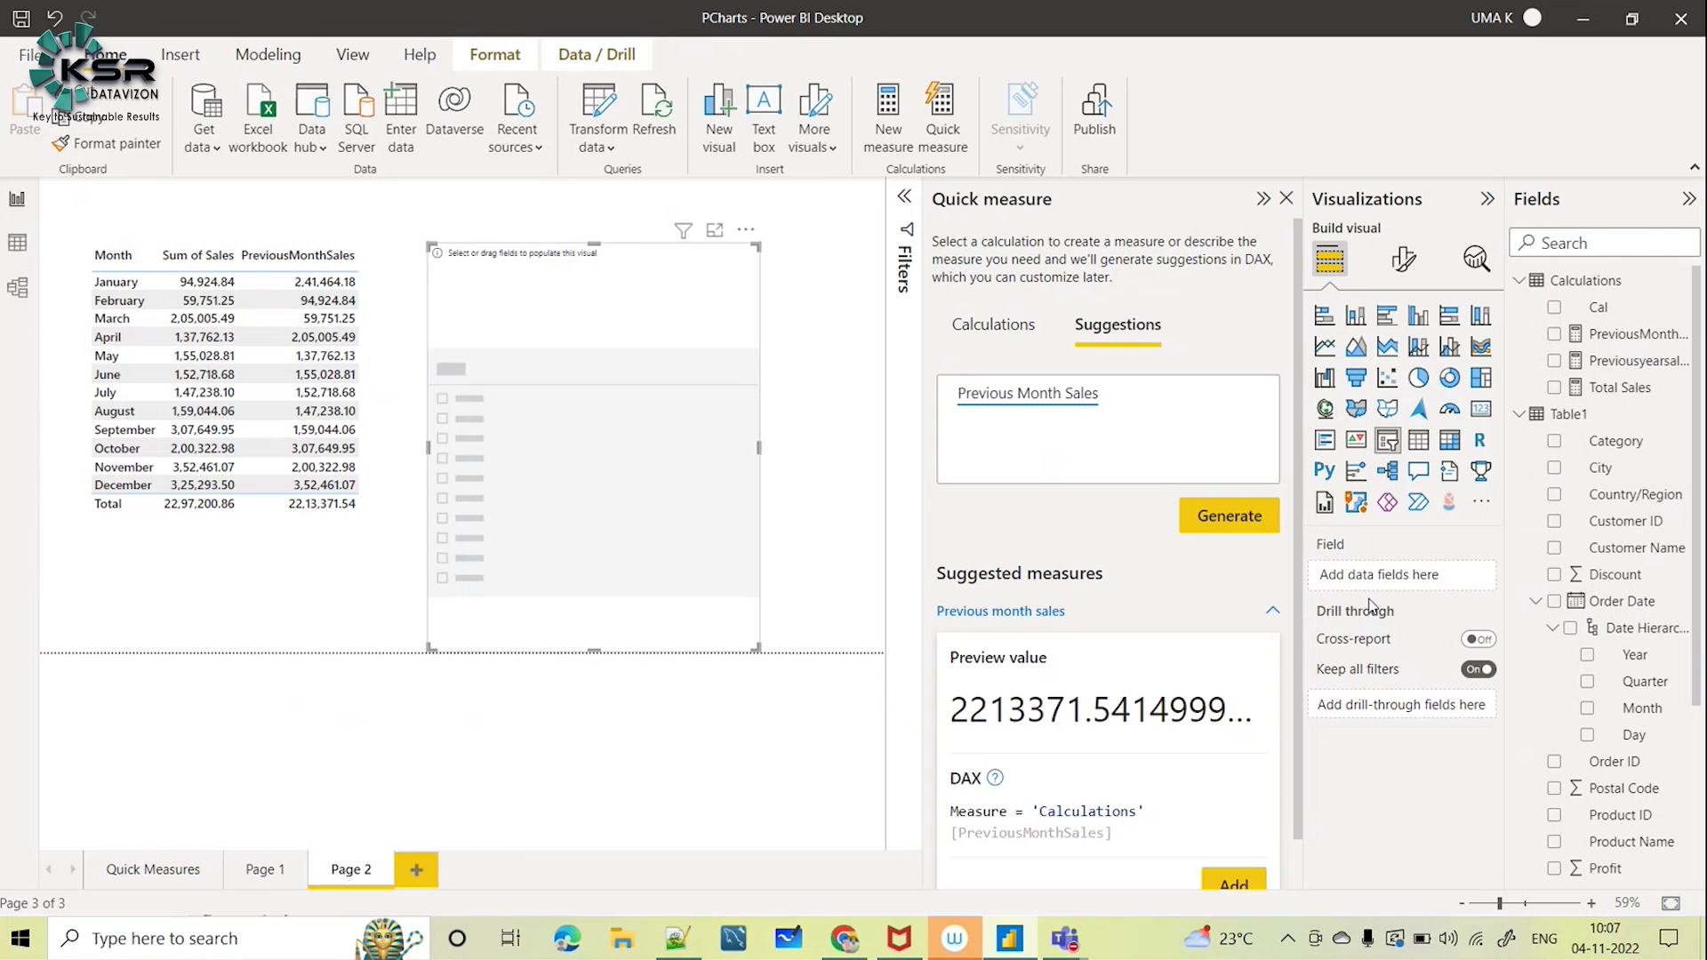
{"action": "left_click", "coordinate": [1588, 655]}
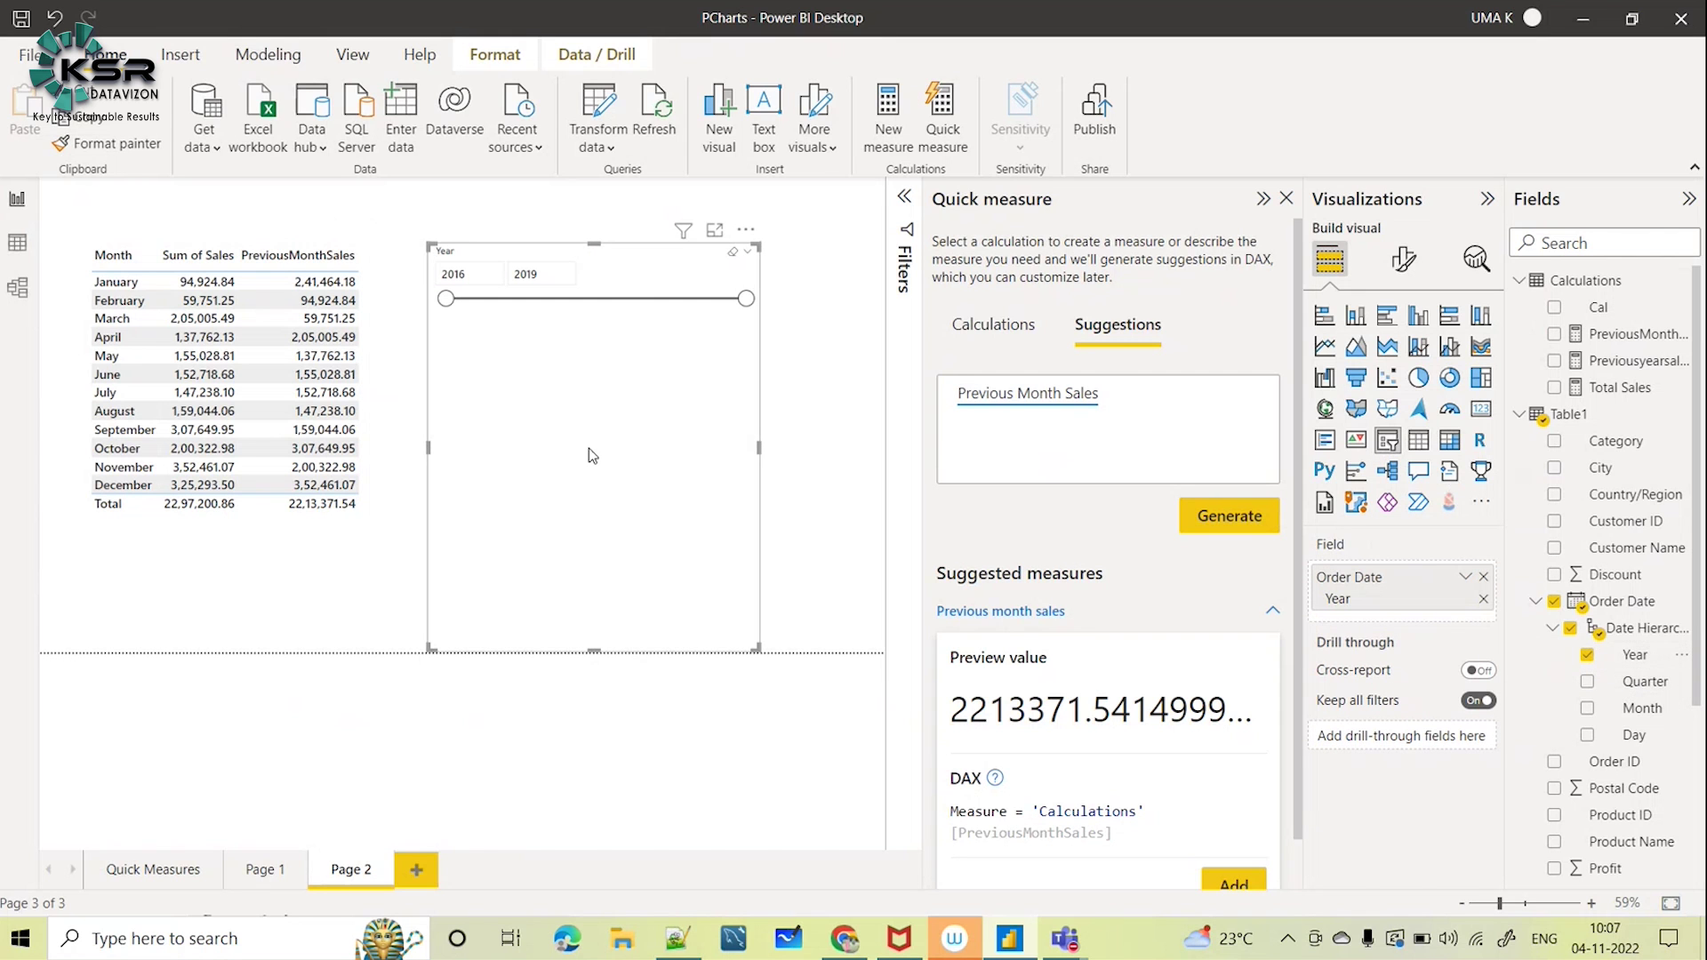
{"action": "left_click", "coordinate": [747, 263]}
{"action": "left_click", "coordinate": [788, 302]}
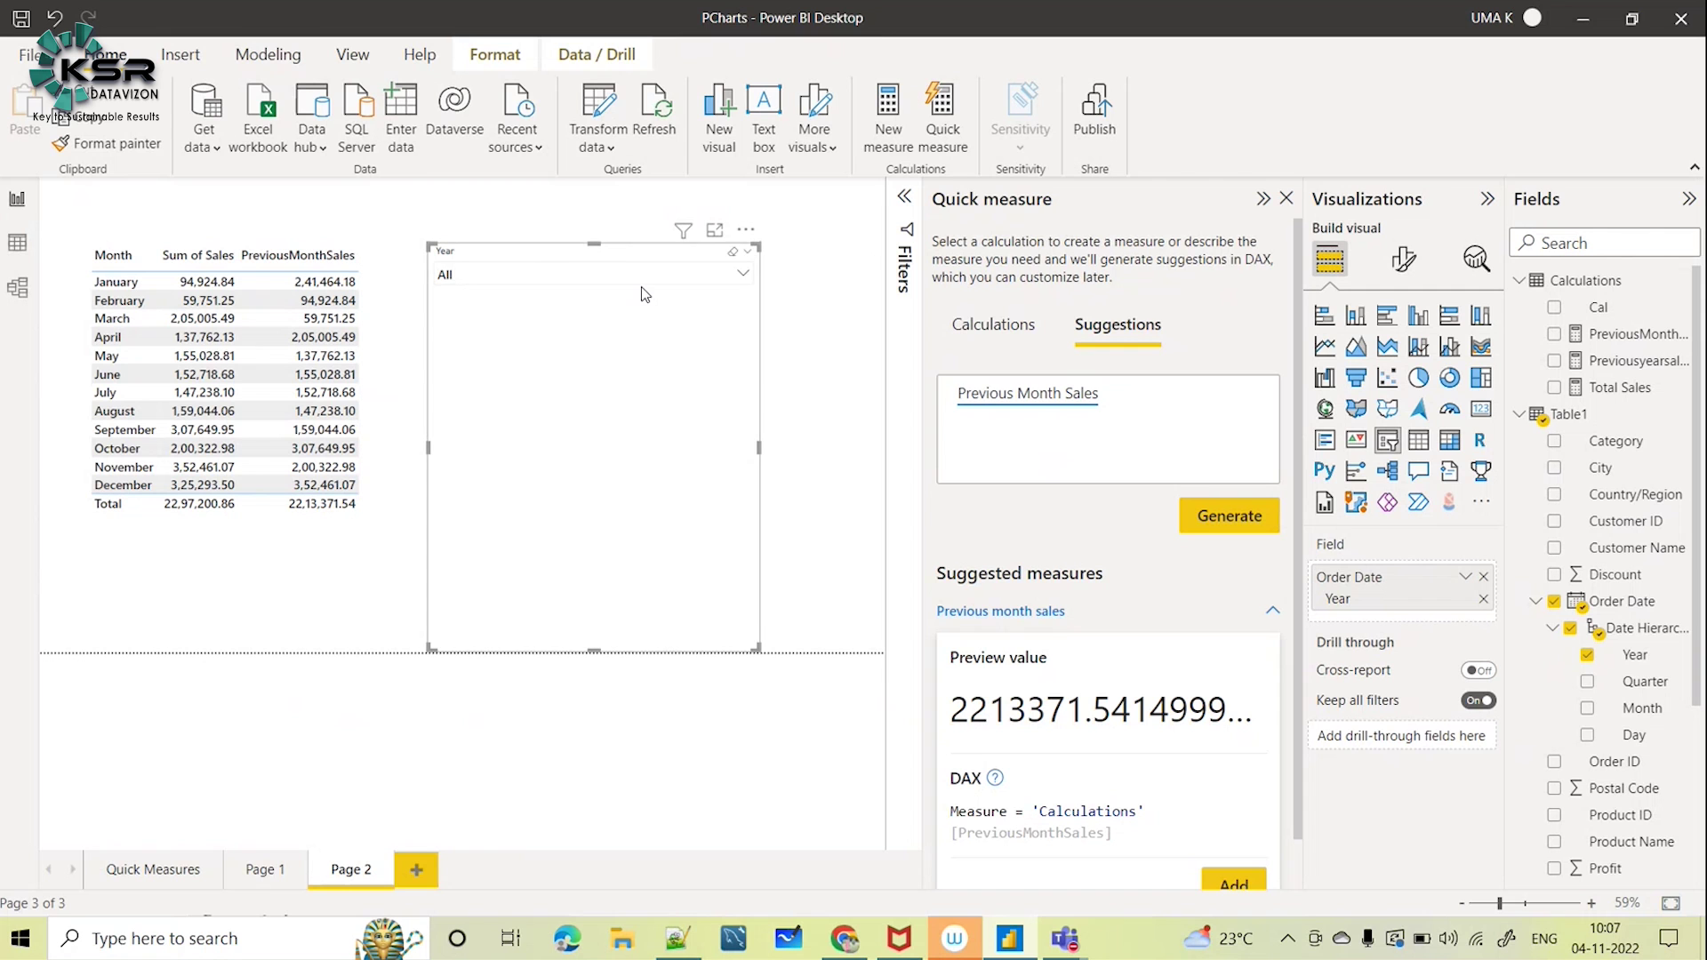
Filter the page by year 2018 and after that 2017, shortening the slicer and moving it farther from the table
{"action": "left_click", "coordinate": [743, 276]}
{"action": "left_click", "coordinate": [448, 348]}
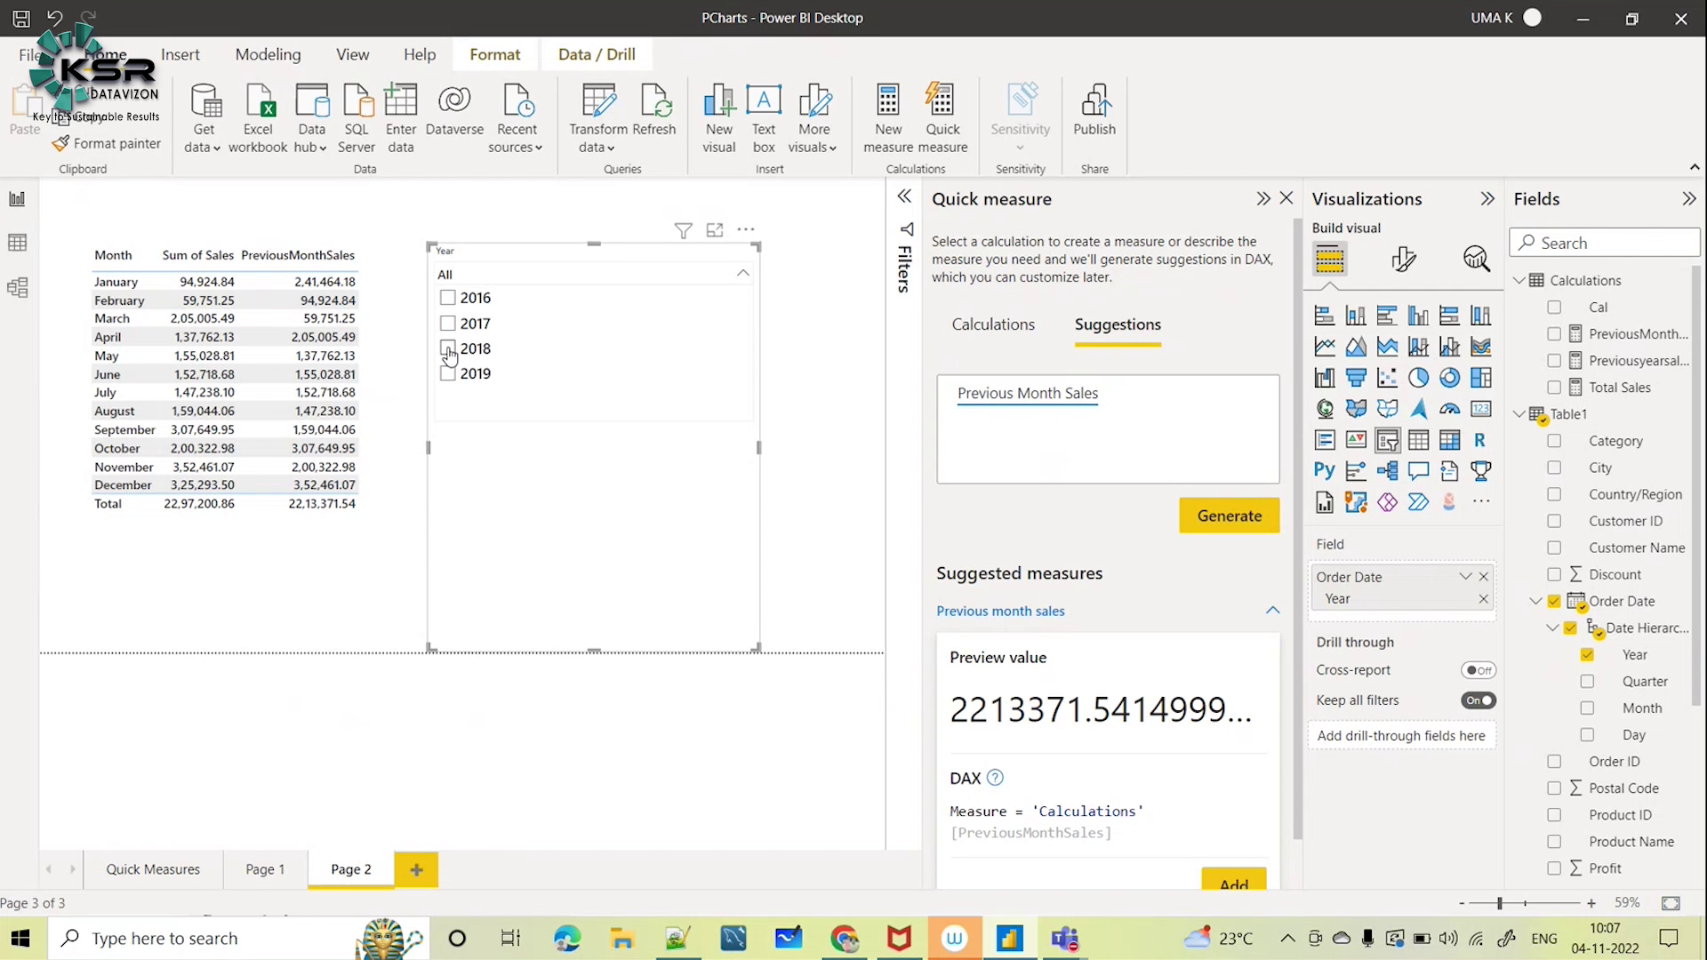
{"action": "left_click_drag", "start_coordinate": [628, 654], "coordinate": [628, 467]}
{"action": "left_click", "coordinate": [752, 281]}
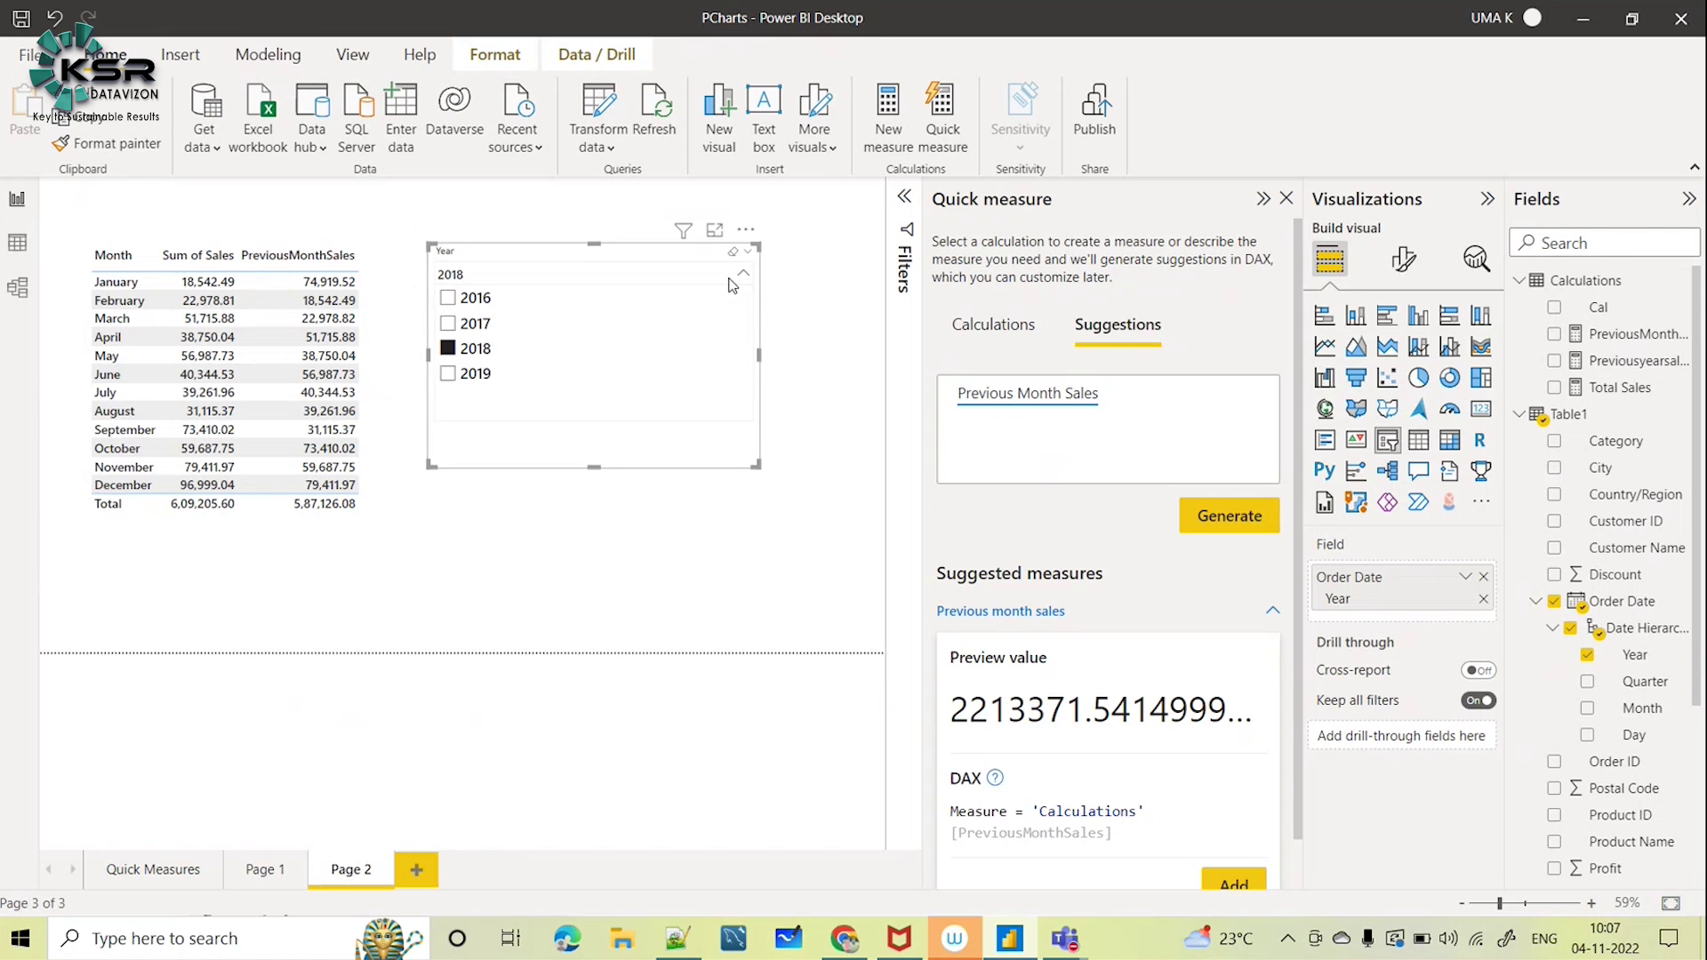
{"action": "left_click", "coordinate": [448, 326]}
{"action": "left_click_drag", "start_coordinate": [578, 256], "coordinate": [656, 272]}
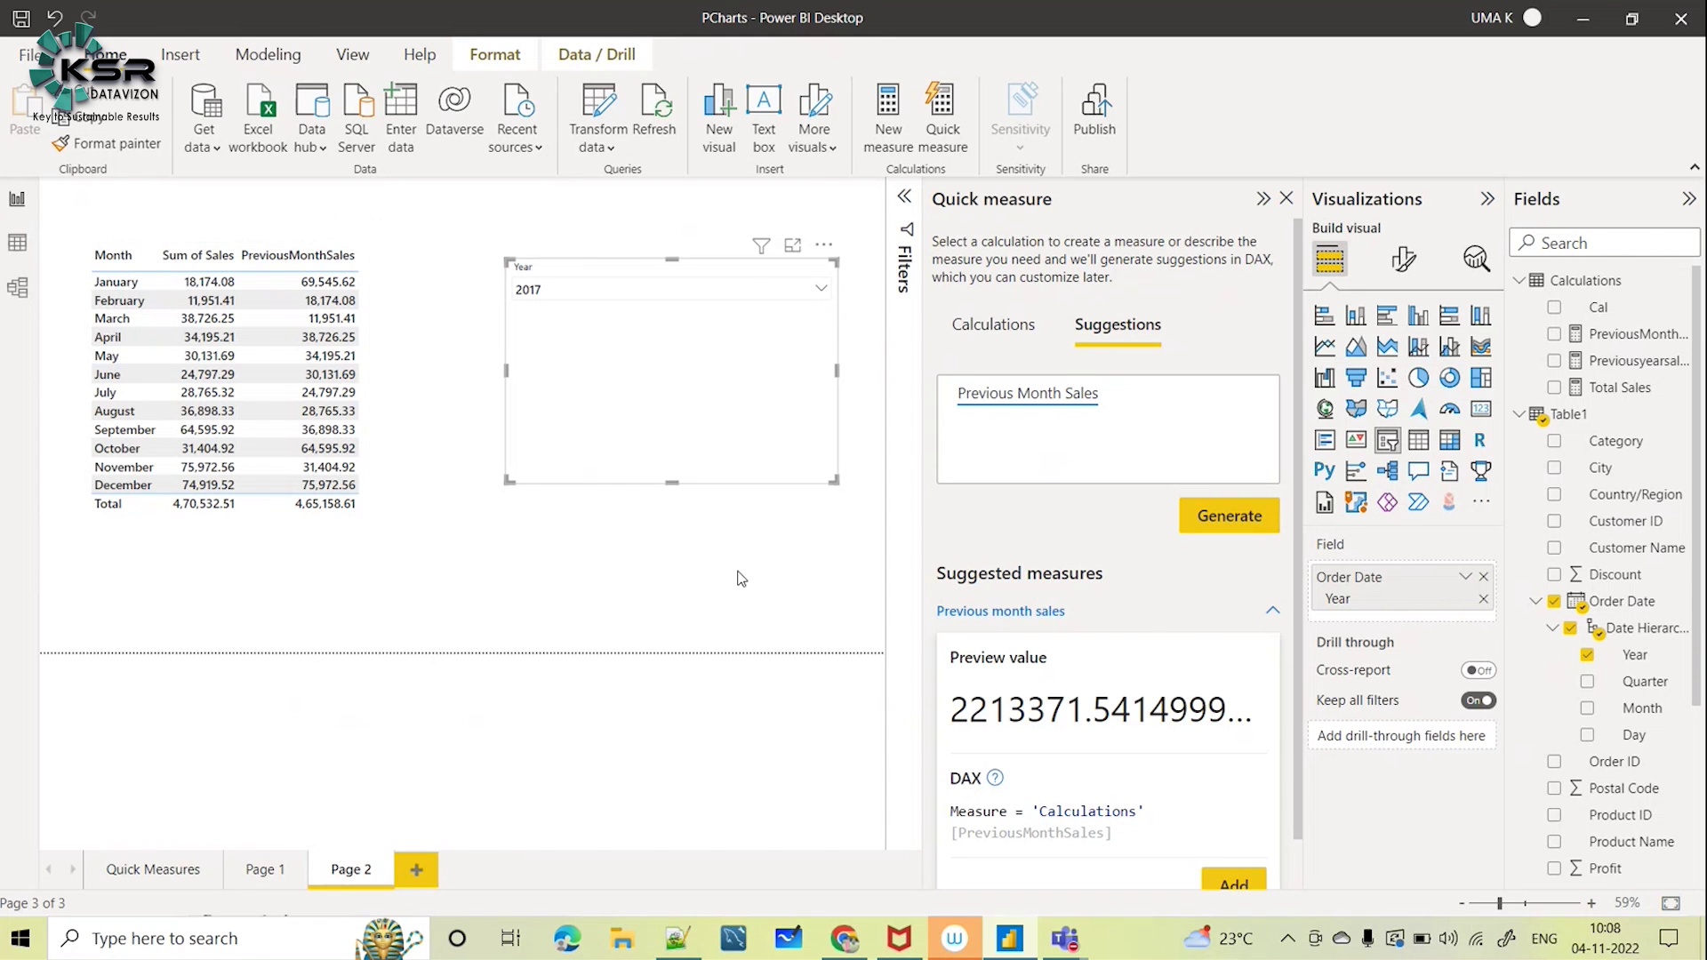
Add a new report page and clear the Previous Month Sales description from the quick measure suggestions
{"action": "left_click", "coordinate": [1158, 408]}
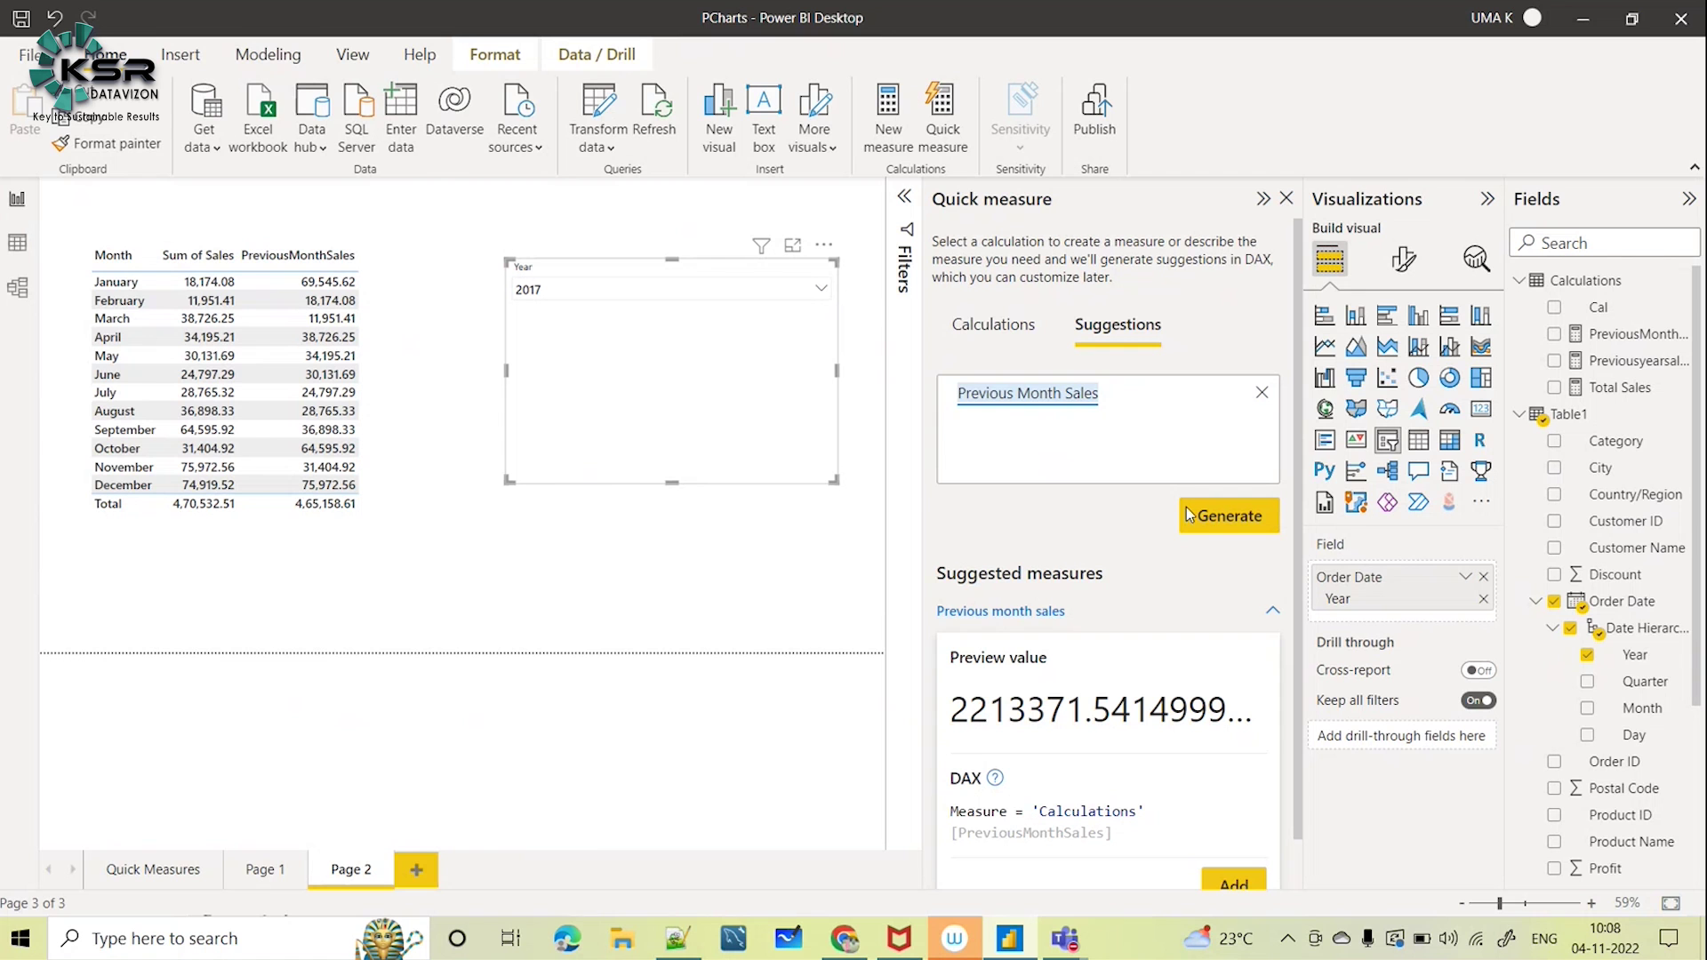
{"action": "left_click", "coordinate": [416, 871]}
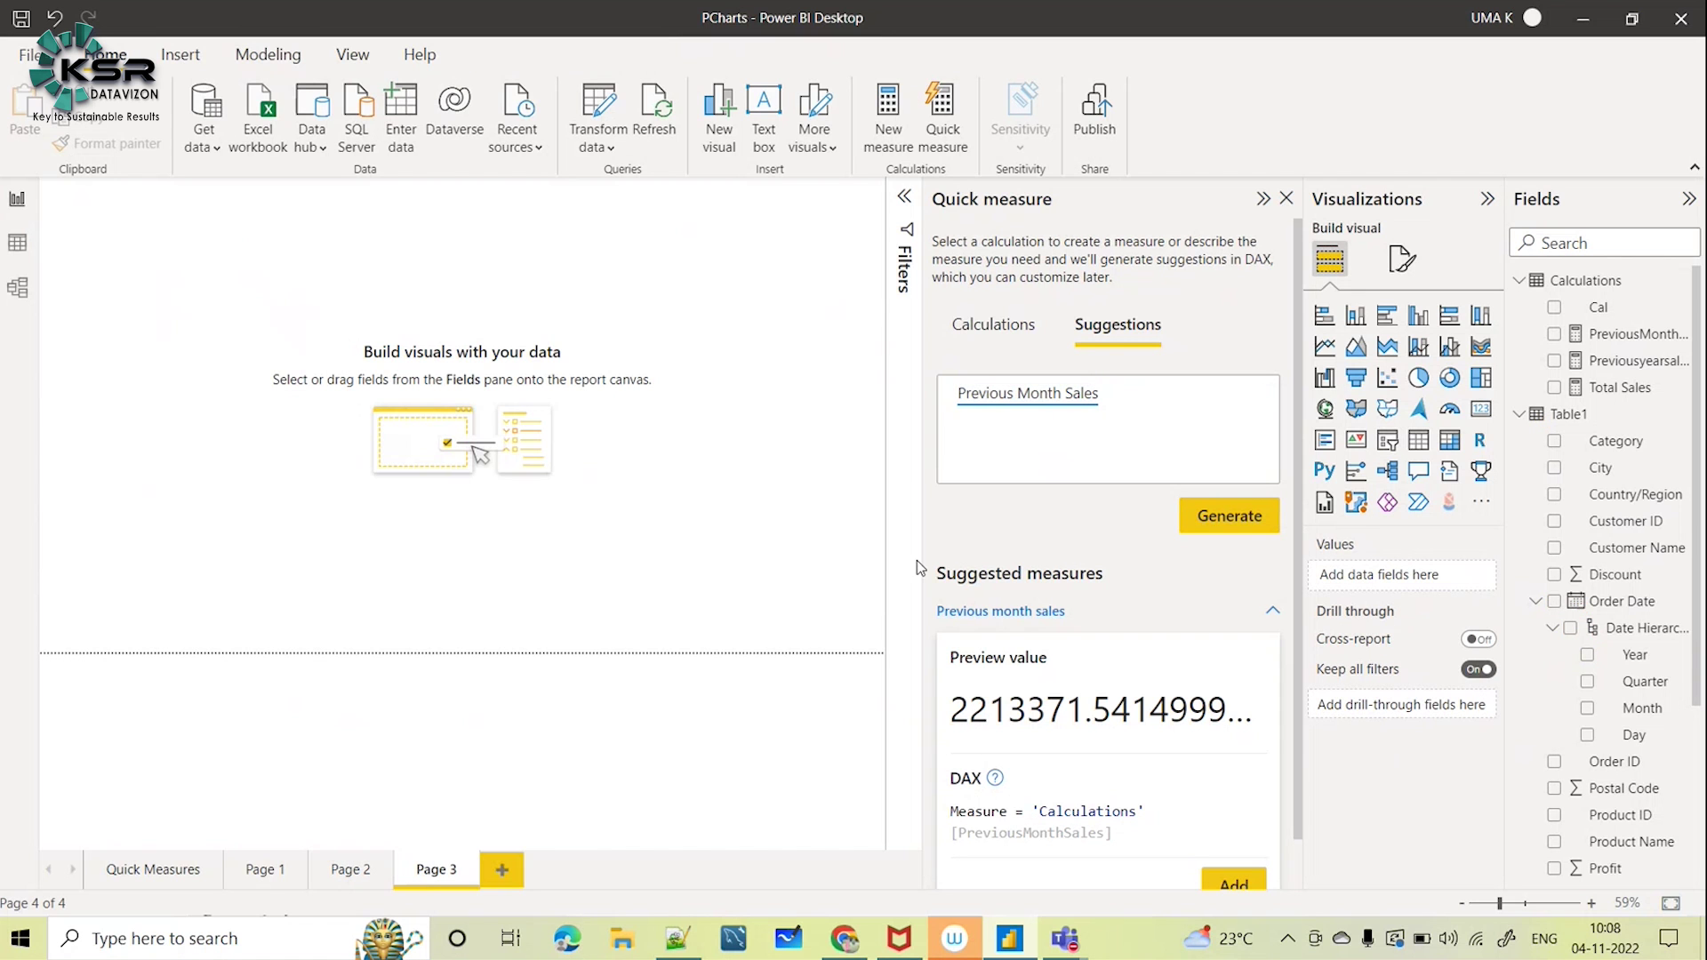
{"action": "triple_click", "coordinate": [1168, 397]}
{"action": "left_click", "coordinate": [1262, 392]}
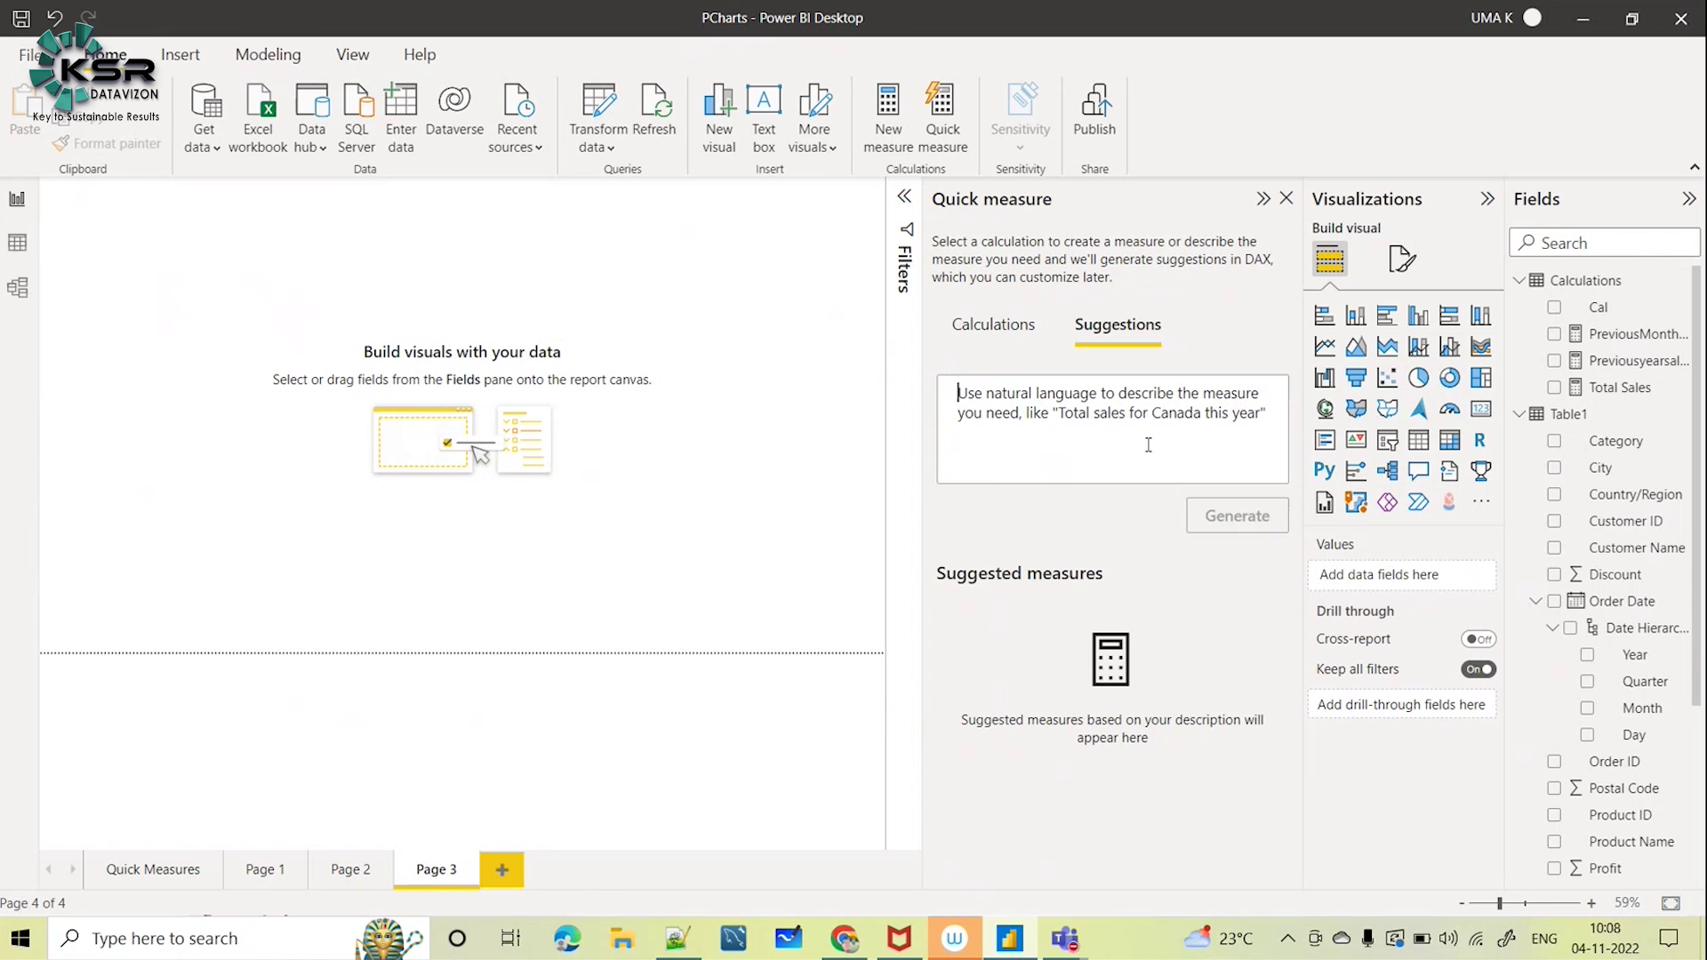
Describe the measure as "Total sales for California in 2018" and generate suggestions for it
{"action": "type", "text": "Tot"}
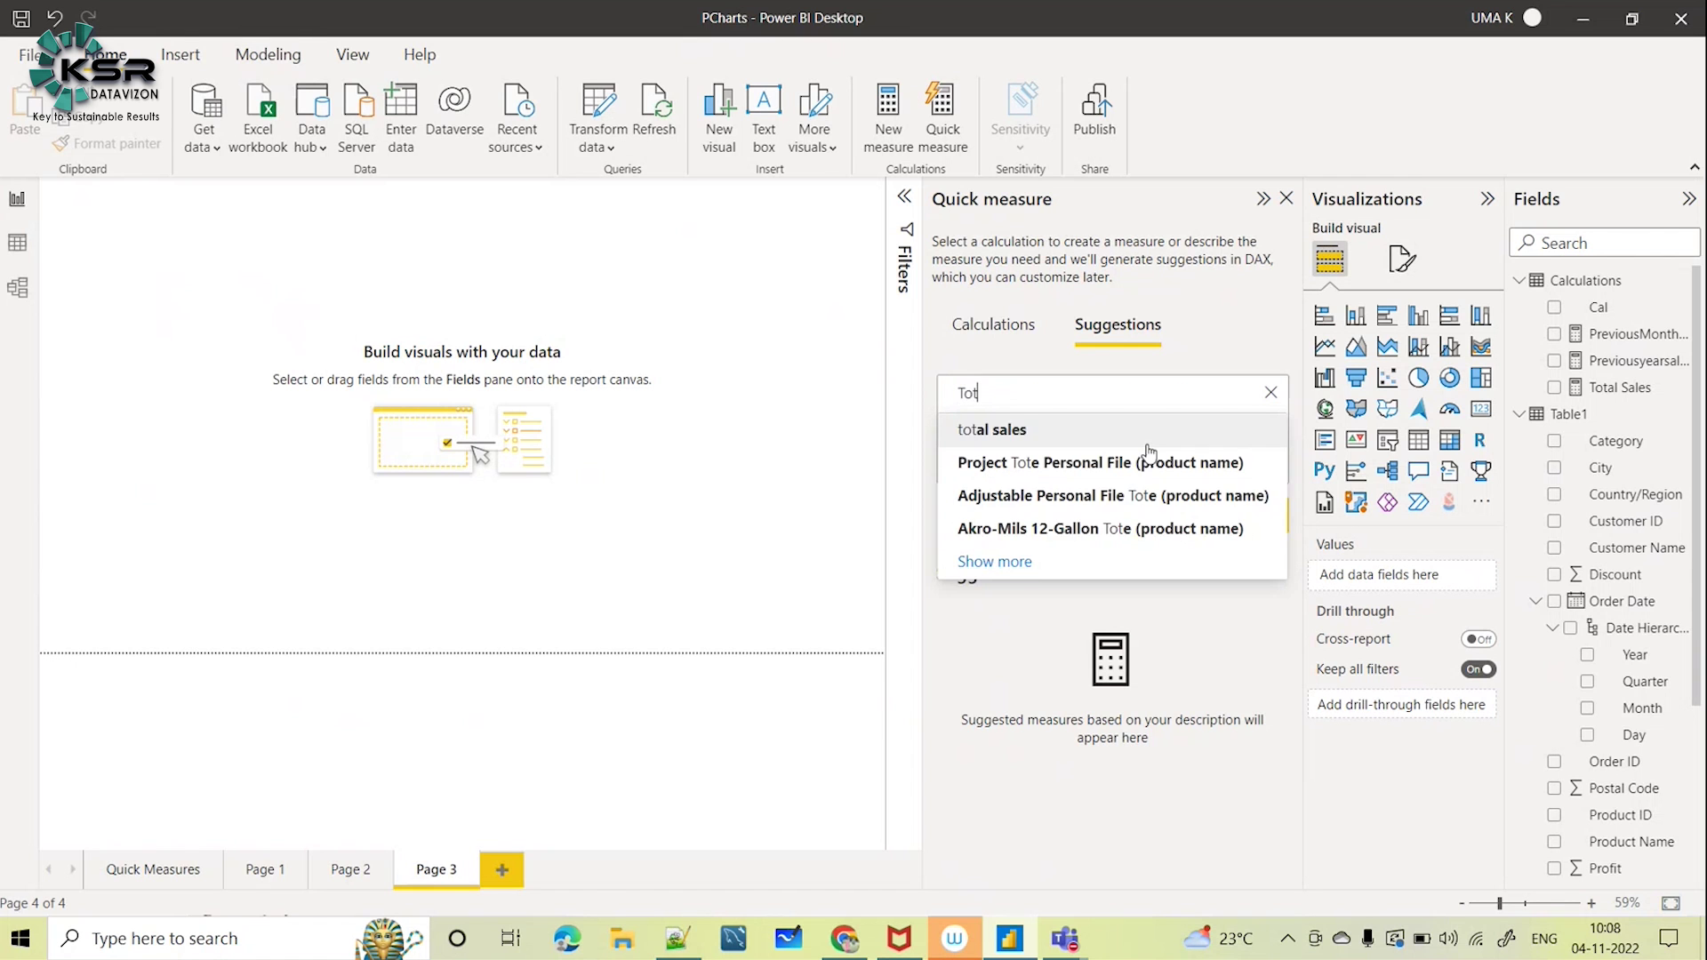
{"action": "type", "text": "alsal"}
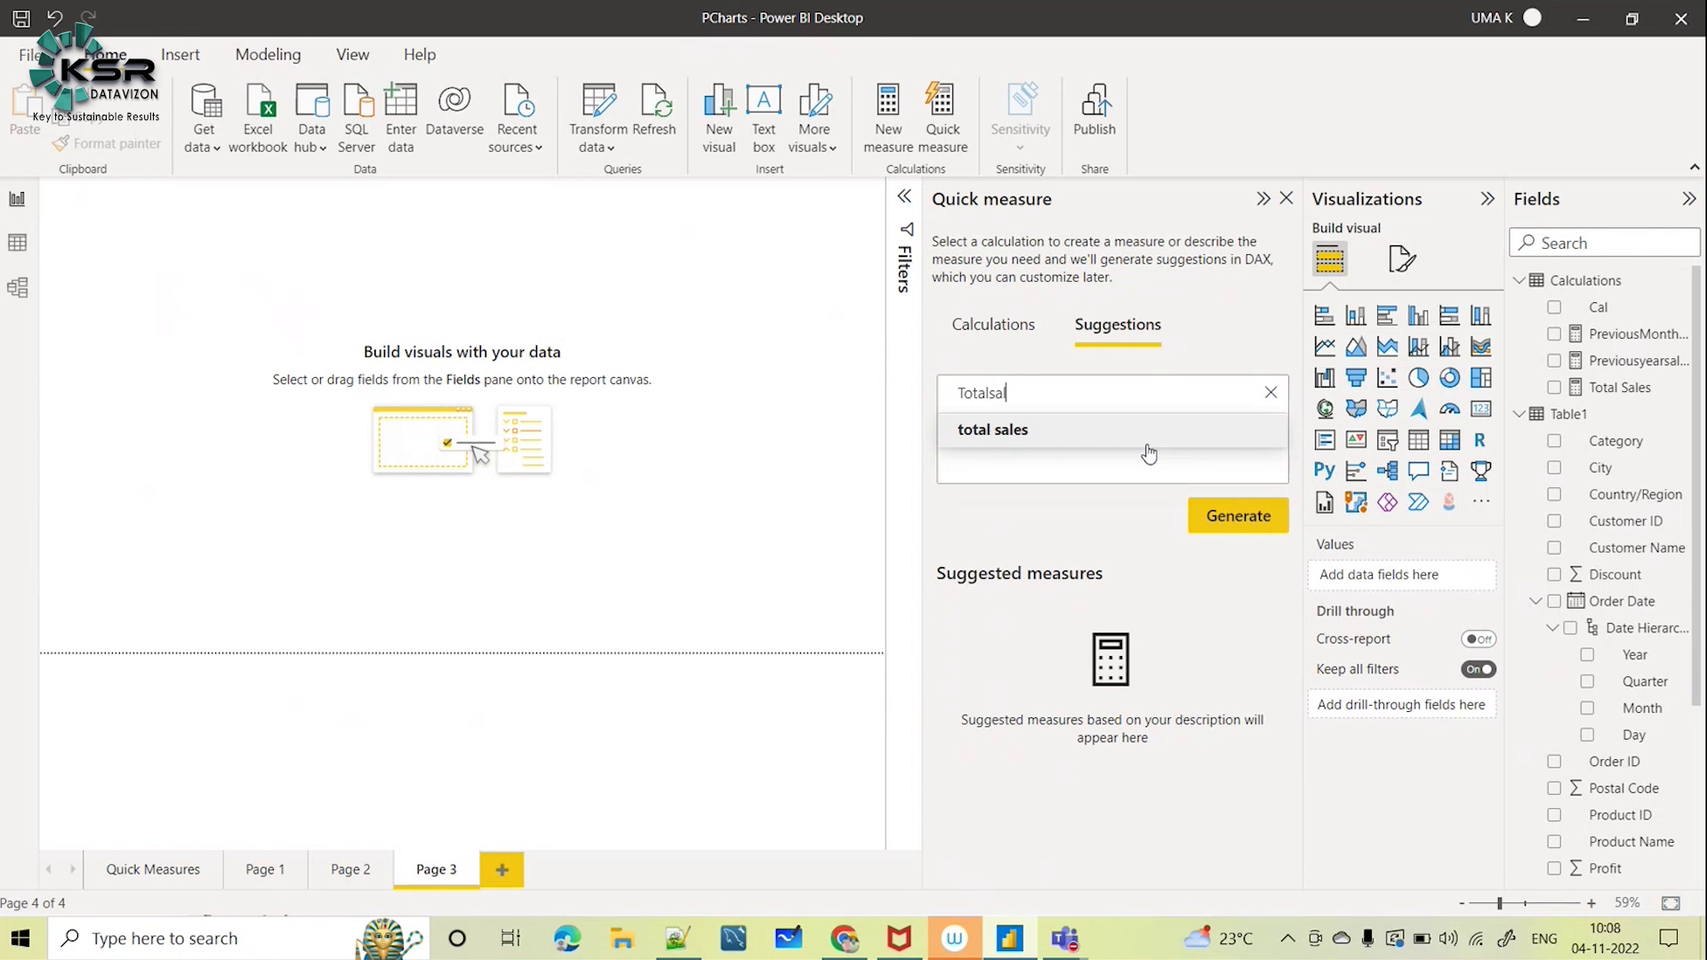
{"action": "key", "text": "BackSpace"}
{"action": "key", "text": "BackSpace"}
{"action": "type", "text": "sales "}
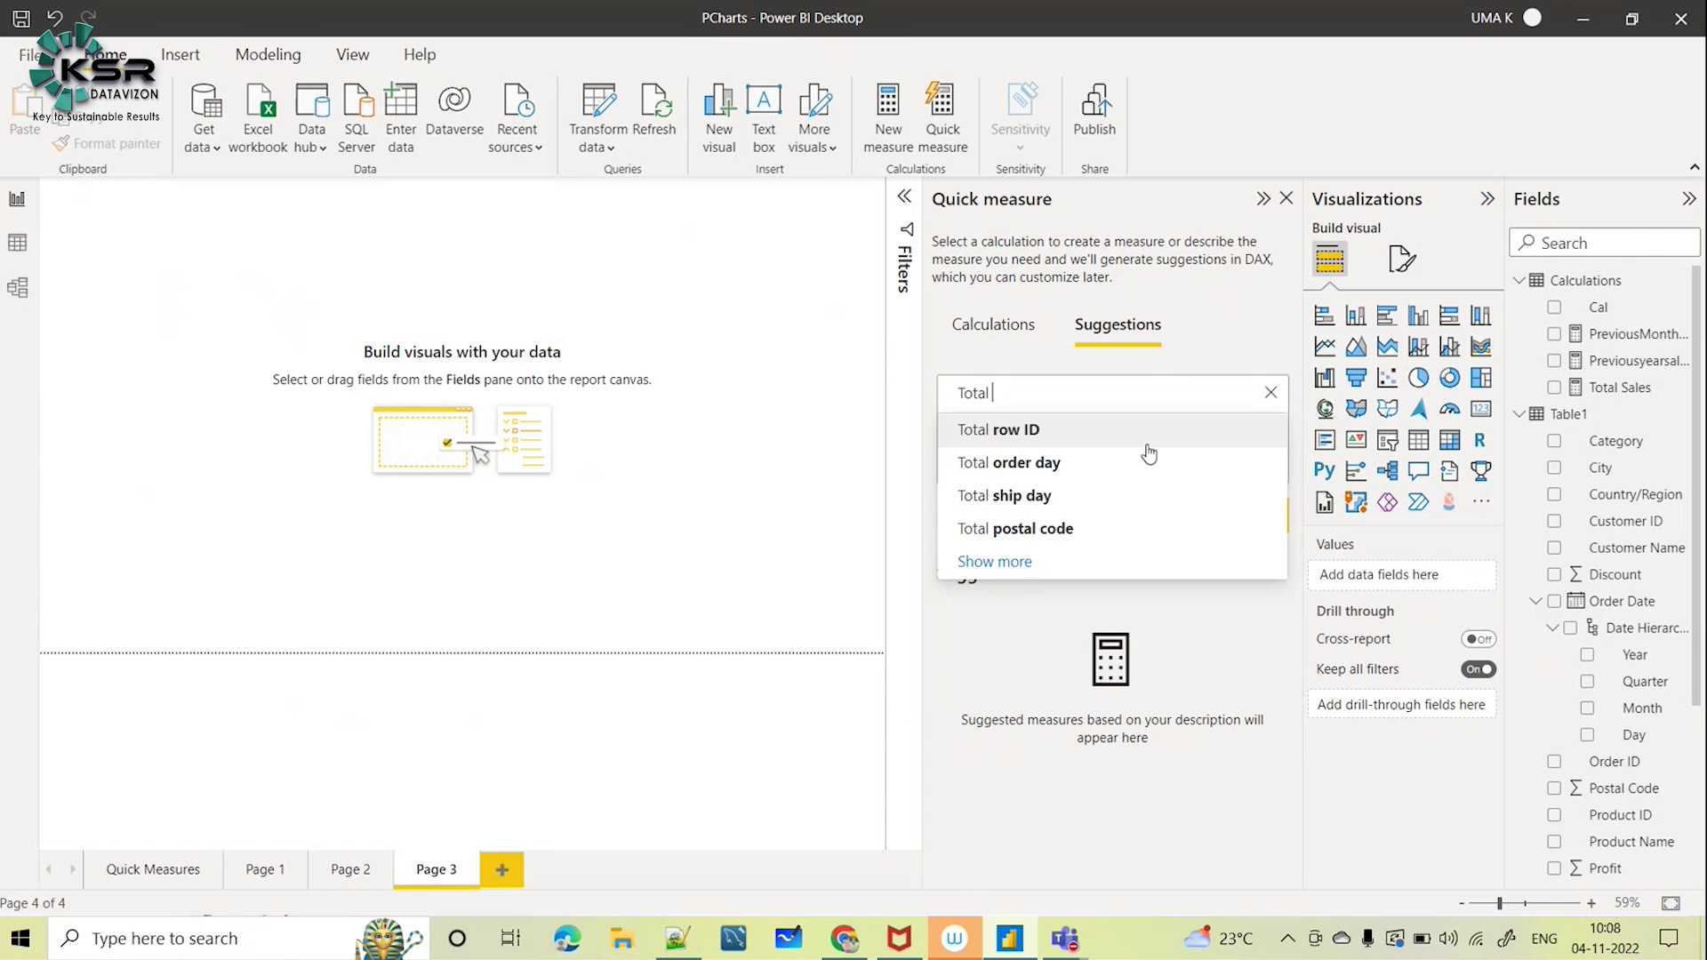
{"action": "type", "text": "fo"}
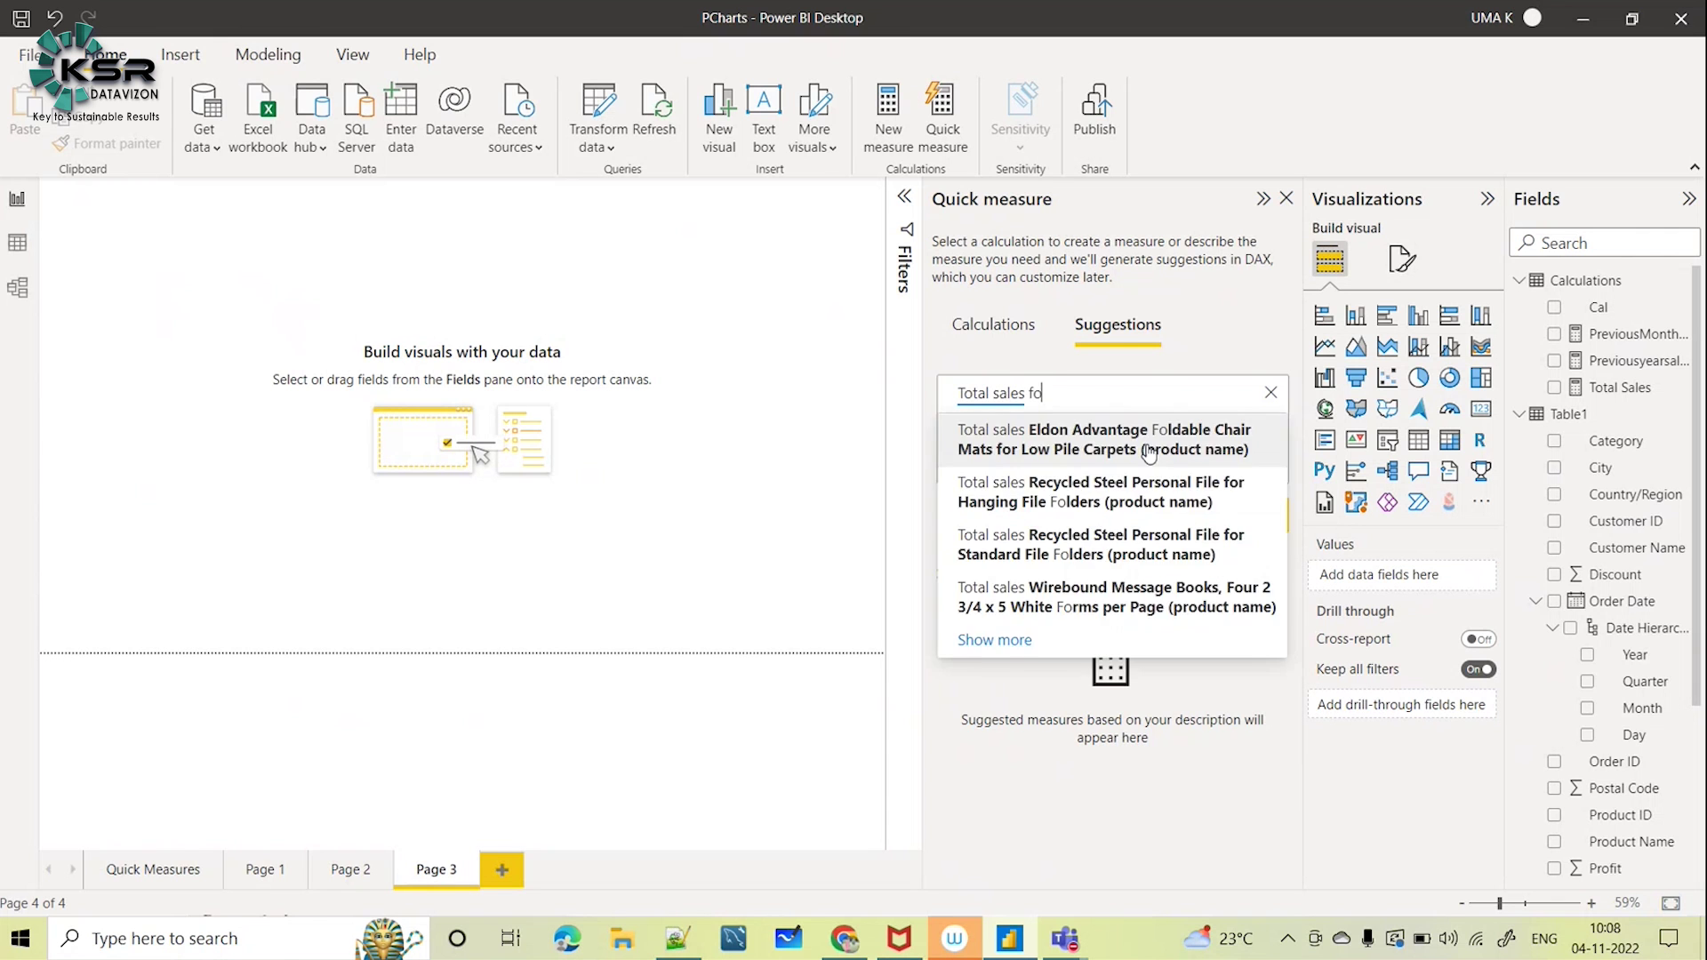
{"action": "type", "text": "r Cal"}
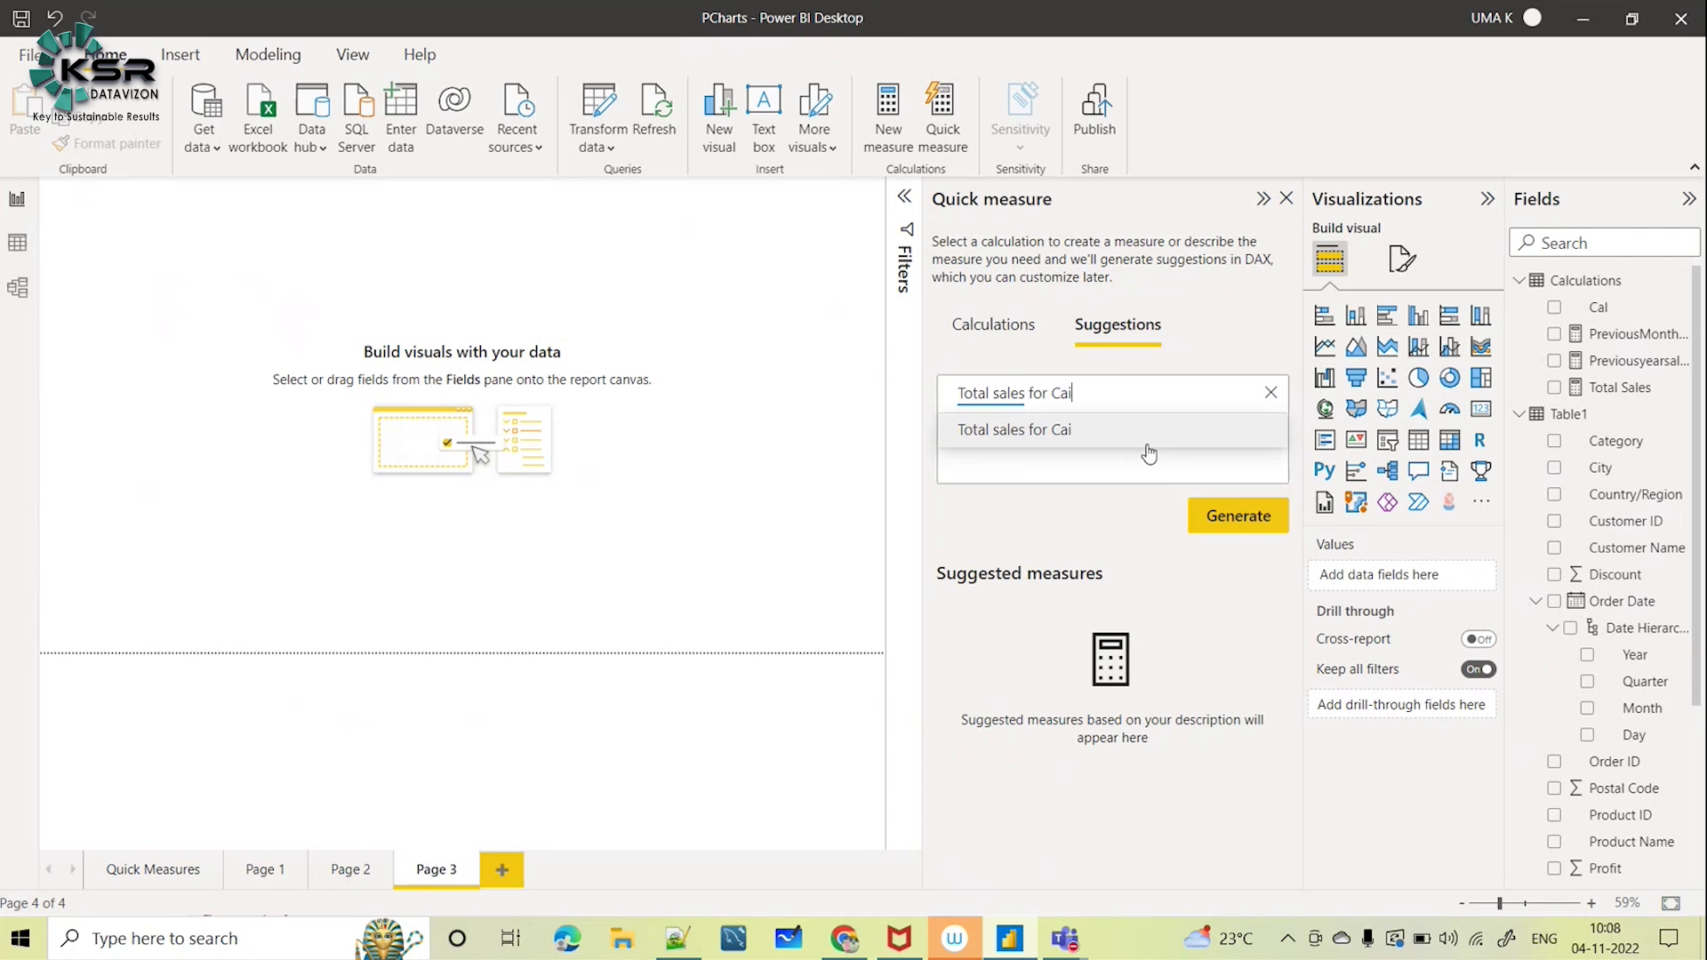
{"action": "type", "text": "ifornia "}
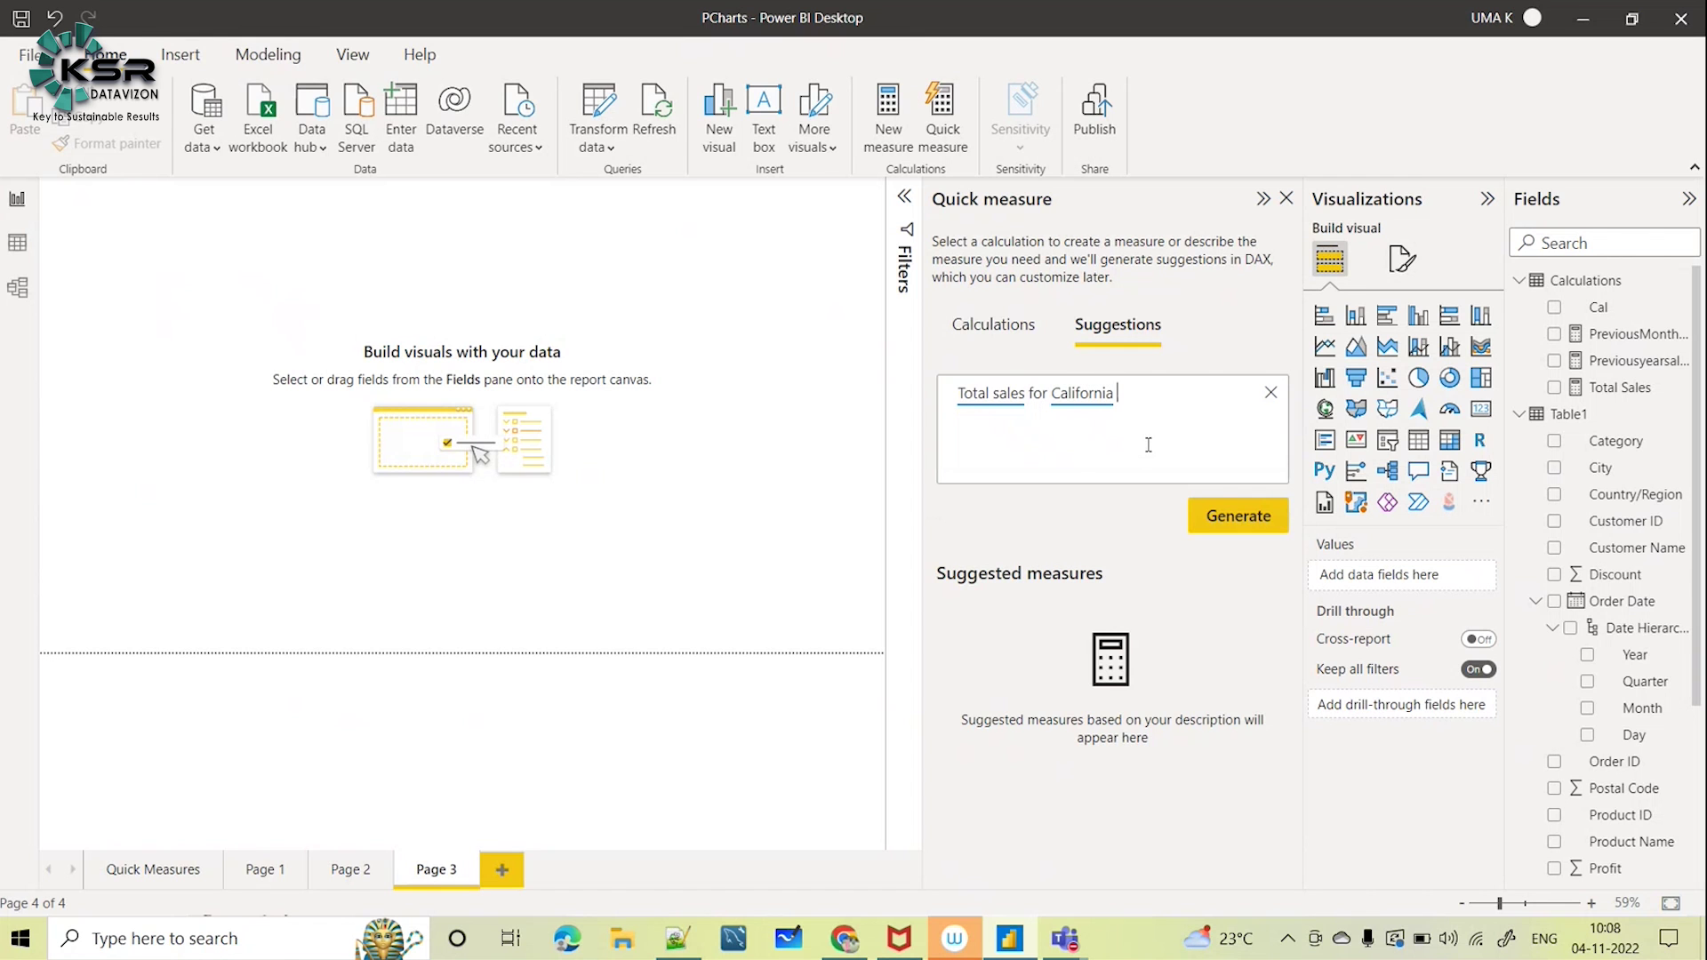
{"action": "type", "text": "in 201"}
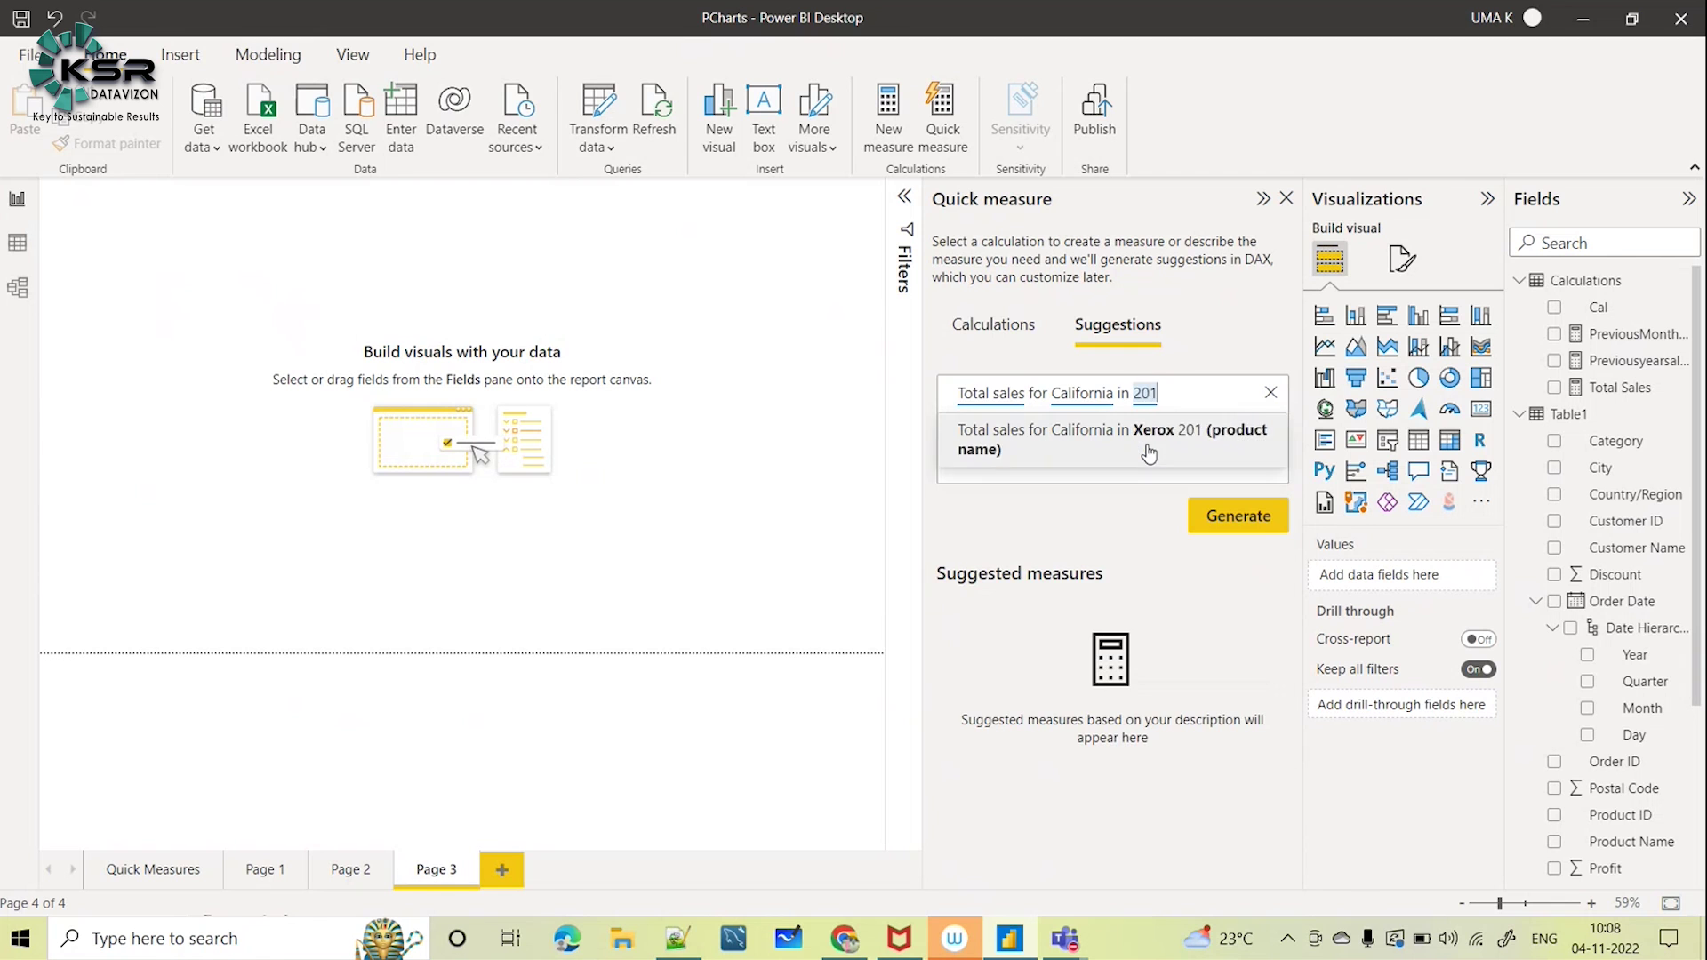
{"action": "type", "text": "8"}
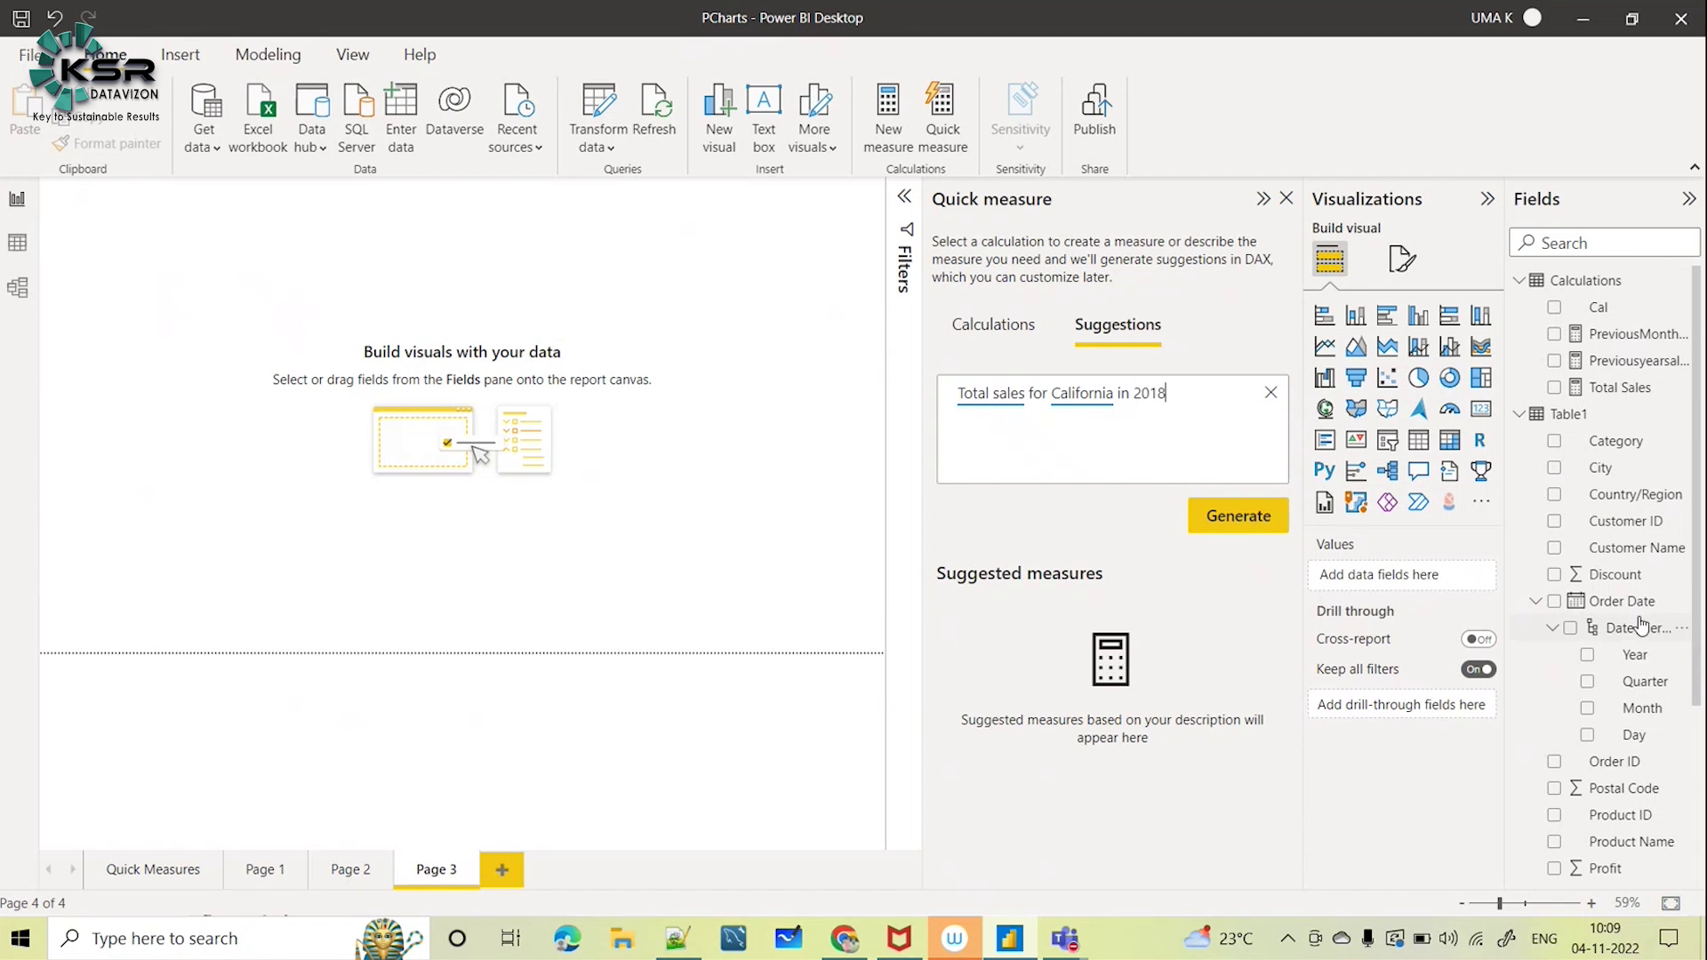
{"action": "scroll", "coordinate": [1618, 783], "scroll_direction": "down", "scroll_amount": 3}
{"action": "scroll", "coordinate": [1600, 648], "scroll_direction": "up", "scroll_amount": 4}
{"action": "left_click", "coordinate": [1229, 526]}
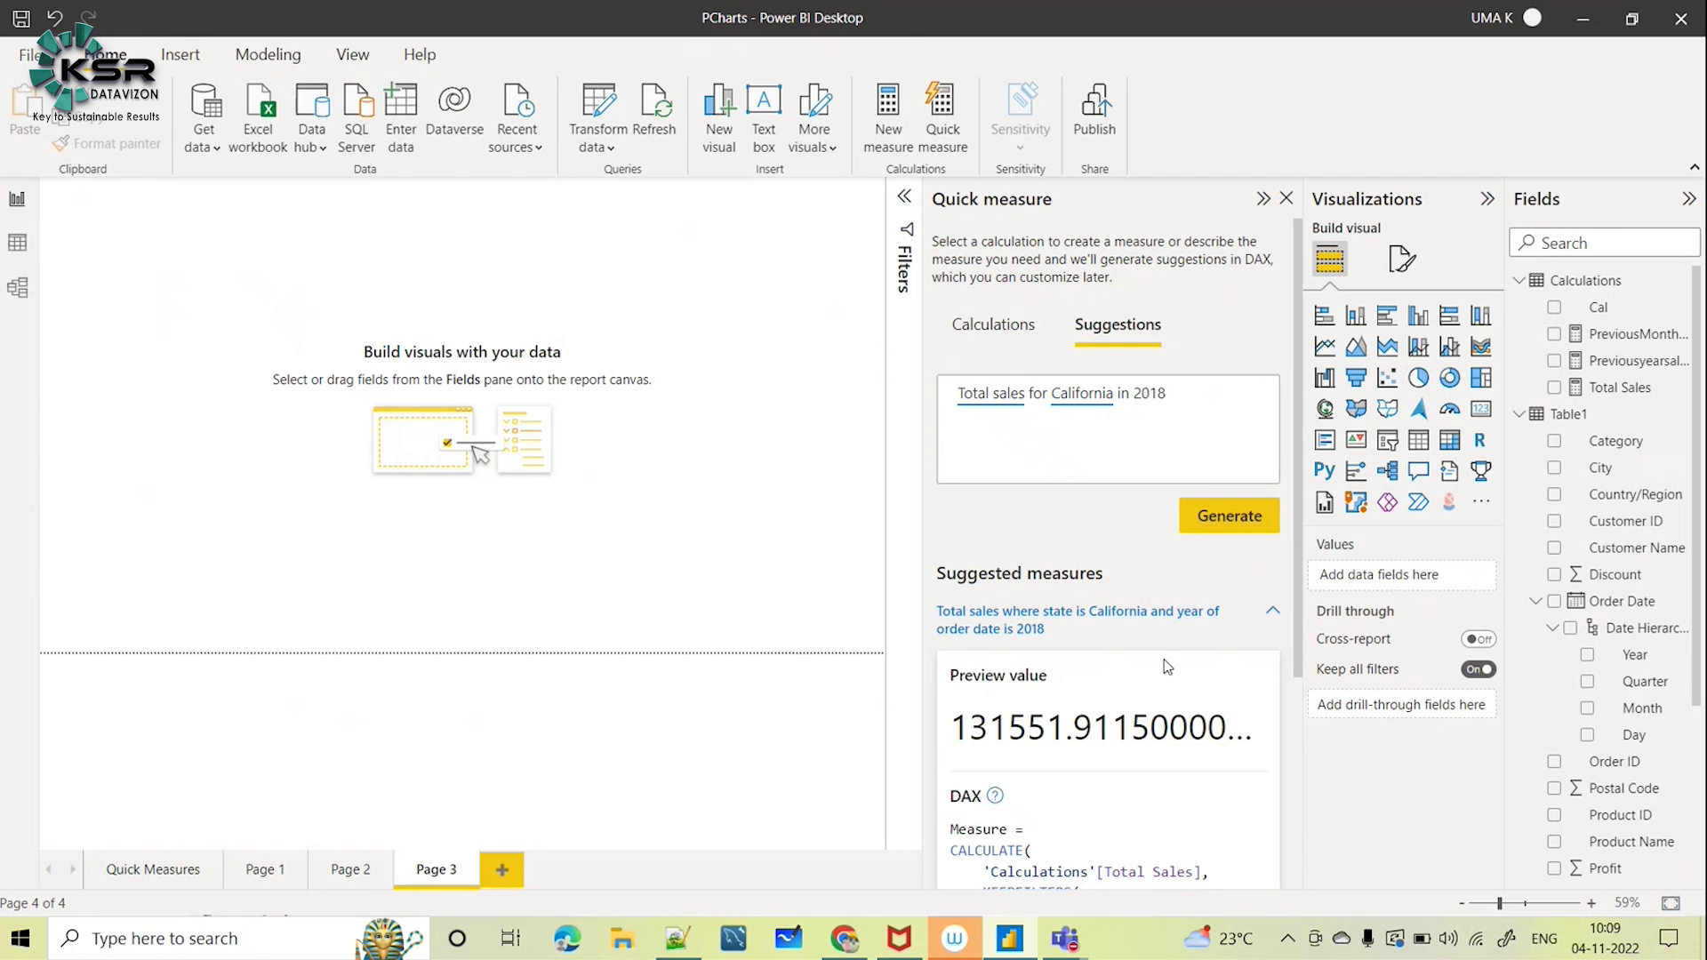
Examine the preview value and the fully expanded DAX of the California suggestion based on order date year
{"action": "scroll", "coordinate": [1106, 614], "scroll_direction": "down", "scroll_amount": 1}
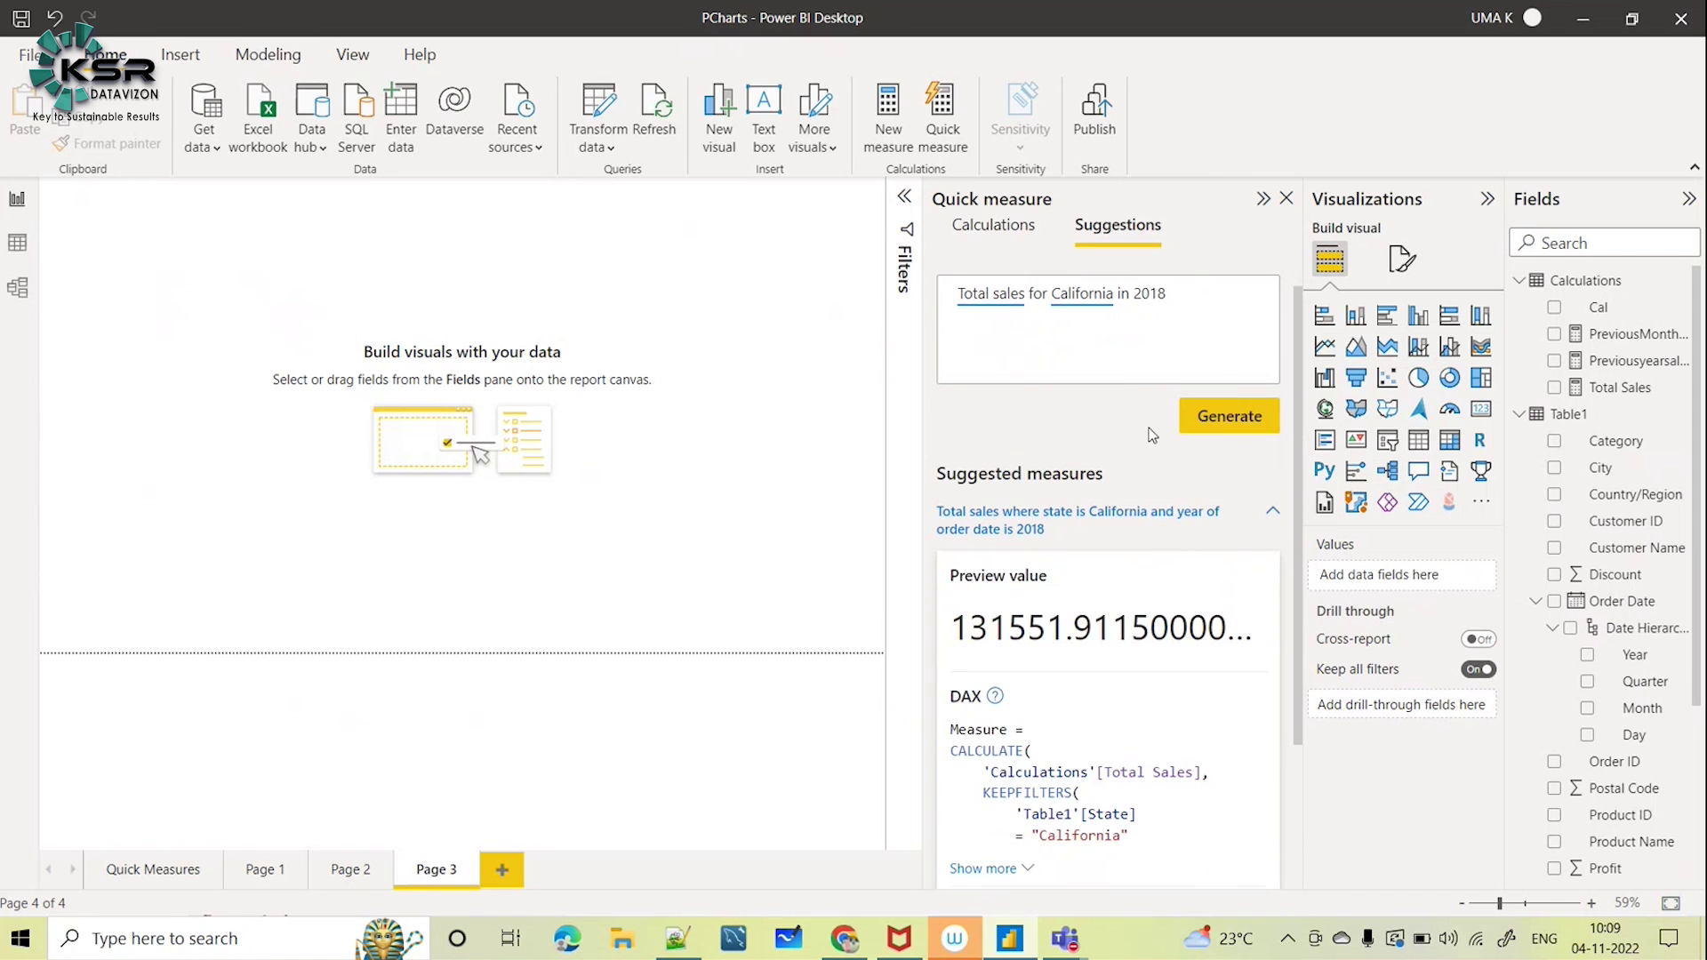
{"action": "scroll", "coordinate": [1153, 435], "scroll_direction": "up", "scroll_amount": 1}
{"action": "scroll", "coordinate": [1161, 622], "scroll_direction": "down", "scroll_amount": 2}
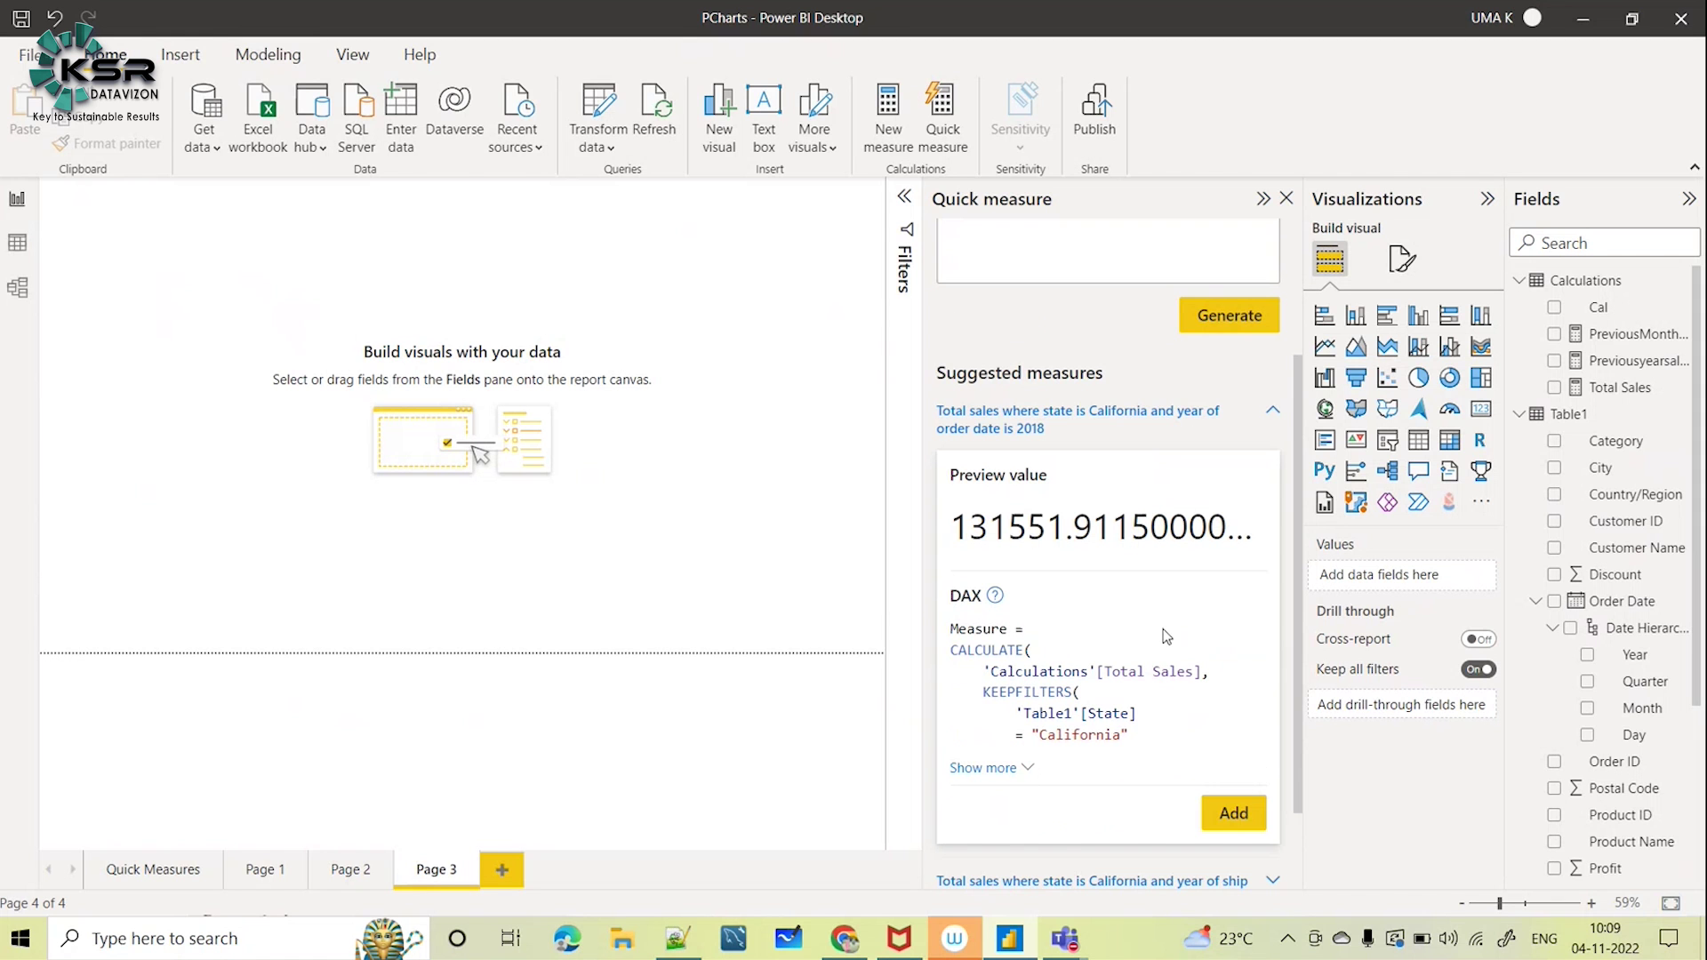
{"action": "left_click", "coordinate": [1017, 770]}
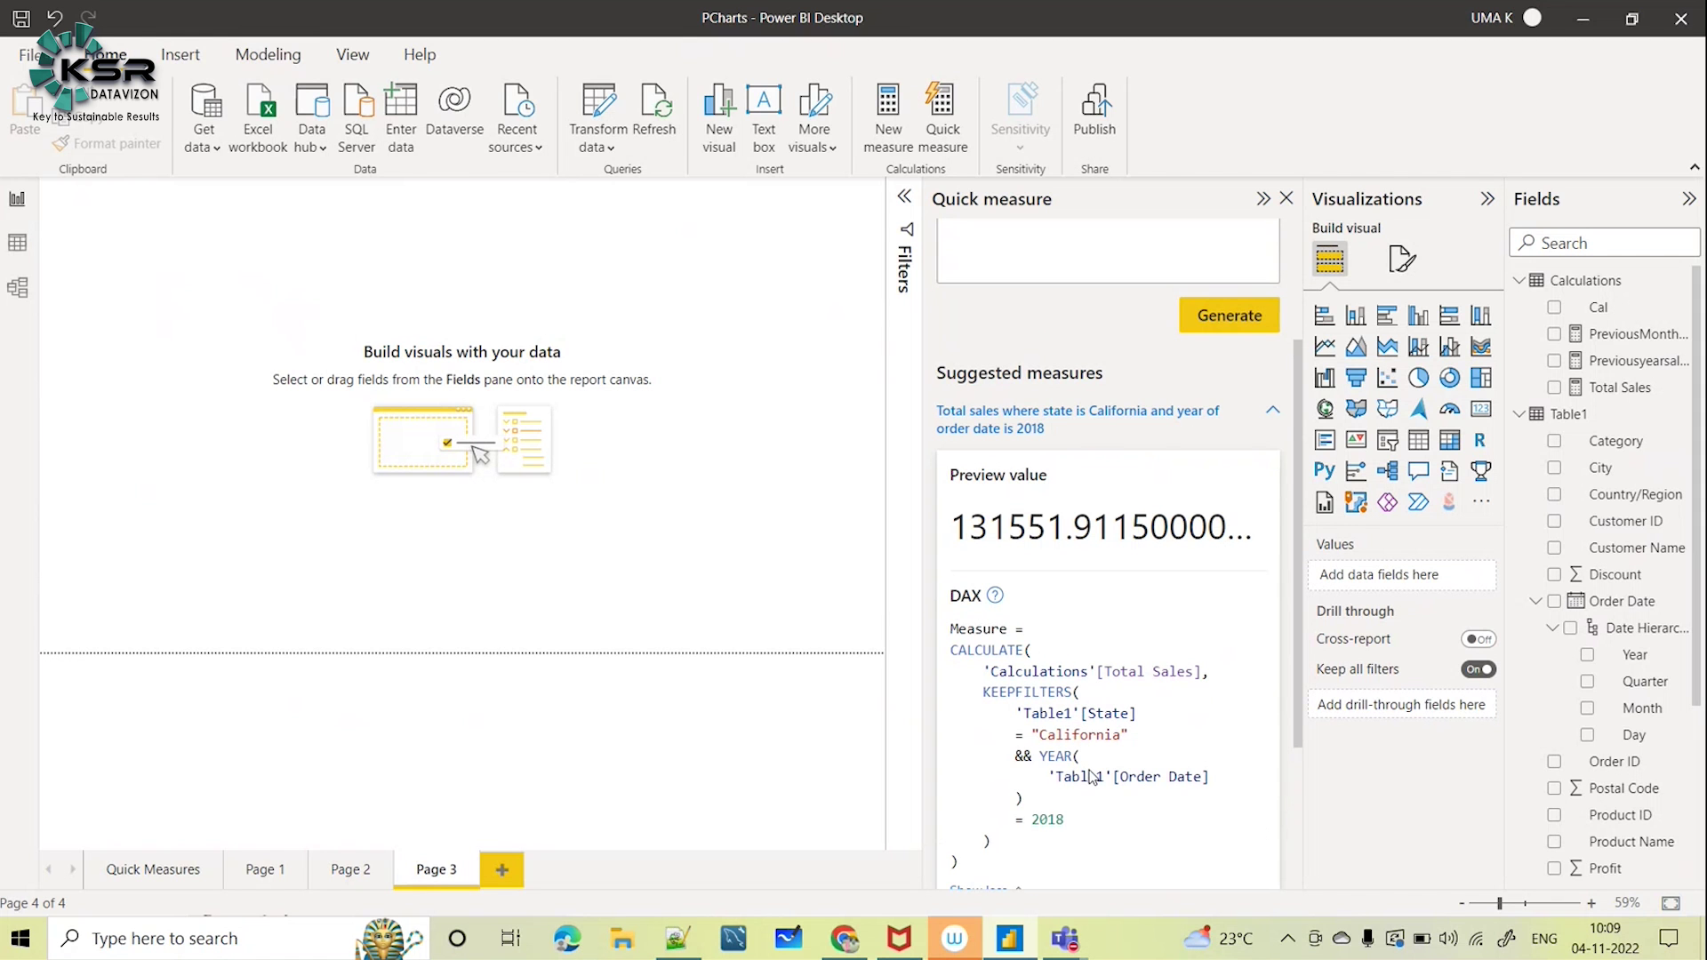
{"action": "scroll", "coordinate": [1092, 777], "scroll_direction": "down", "scroll_amount": 2}
{"action": "scroll", "coordinate": [1045, 434], "scroll_direction": "up", "scroll_amount": 3}
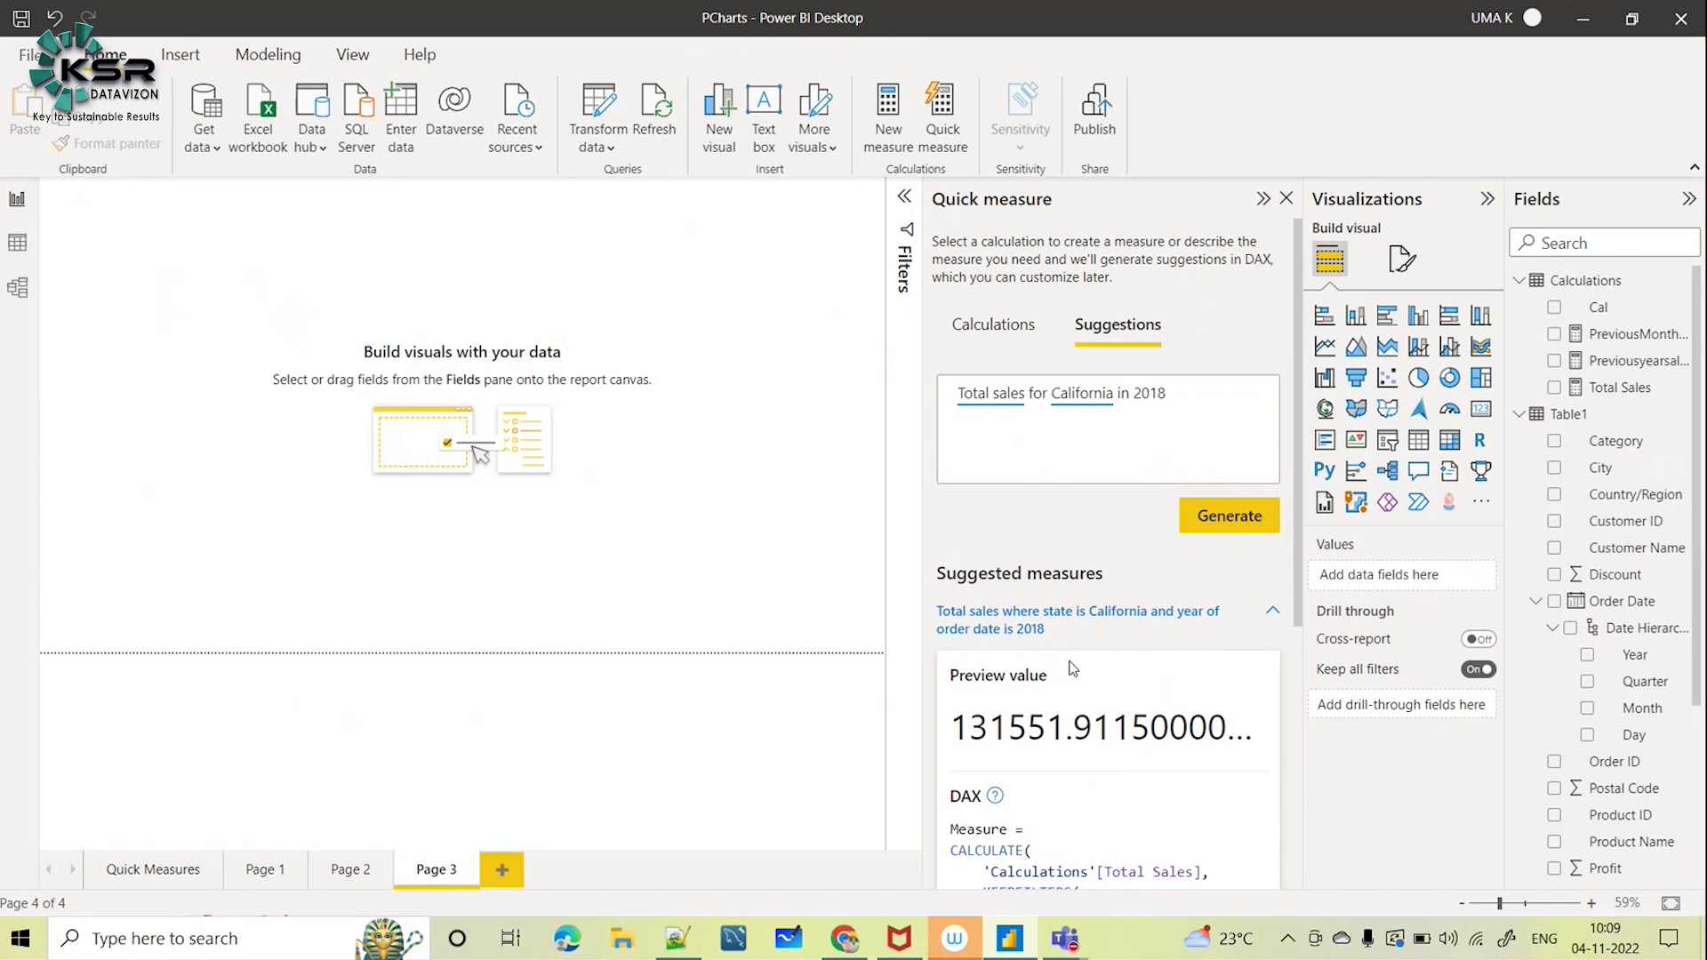
{"action": "scroll", "coordinate": [1080, 693], "scroll_direction": "down", "scroll_amount": 2}
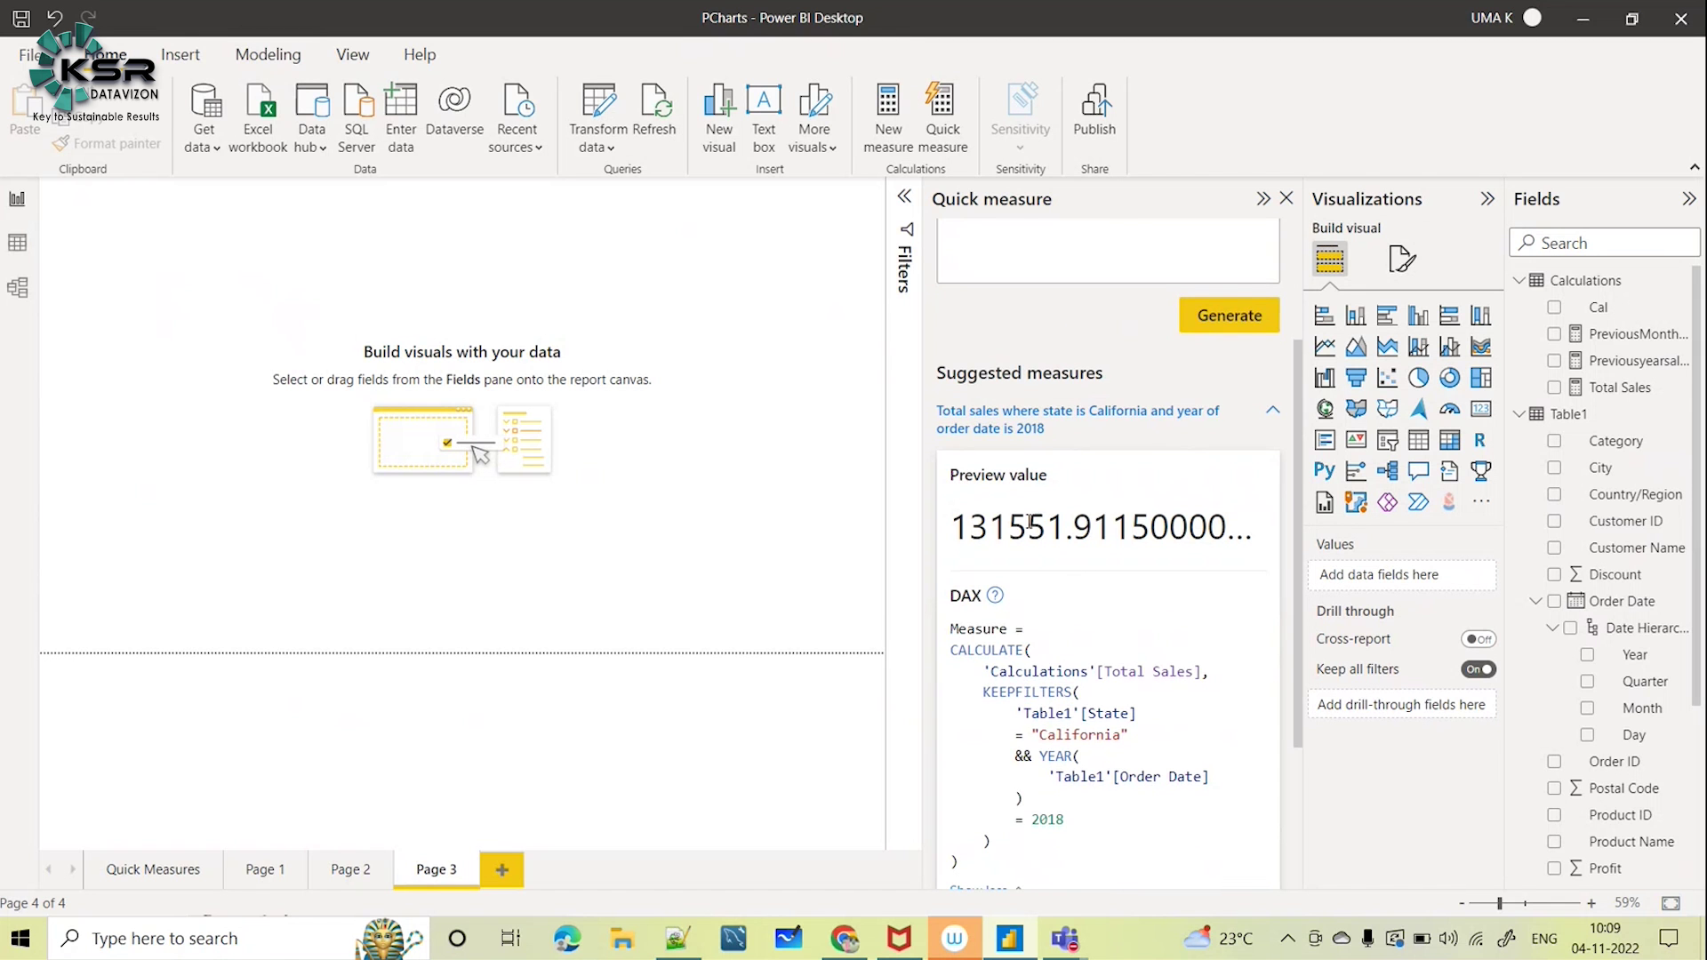
{"action": "scroll", "coordinate": [1029, 523], "scroll_direction": "up", "scroll_amount": 2}
{"action": "scroll", "coordinate": [1113, 731], "scroll_direction": "down", "scroll_amount": 3}
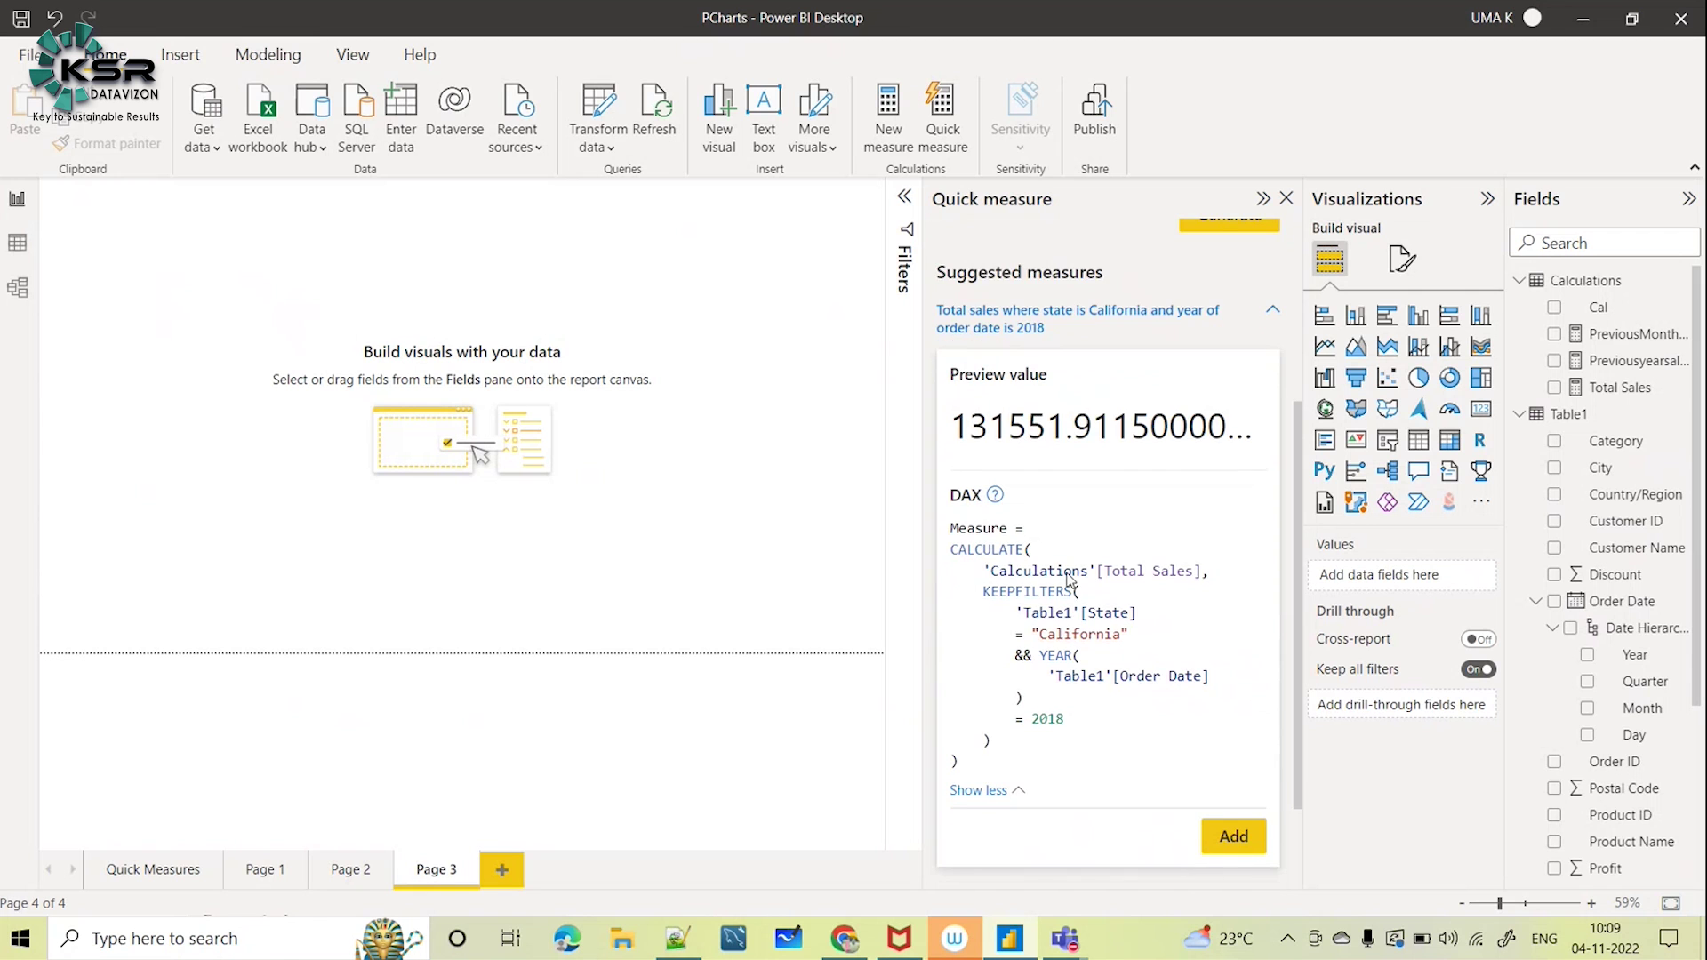
{"action": "scroll", "coordinate": [1156, 640], "scroll_direction": "up", "scroll_amount": 3}
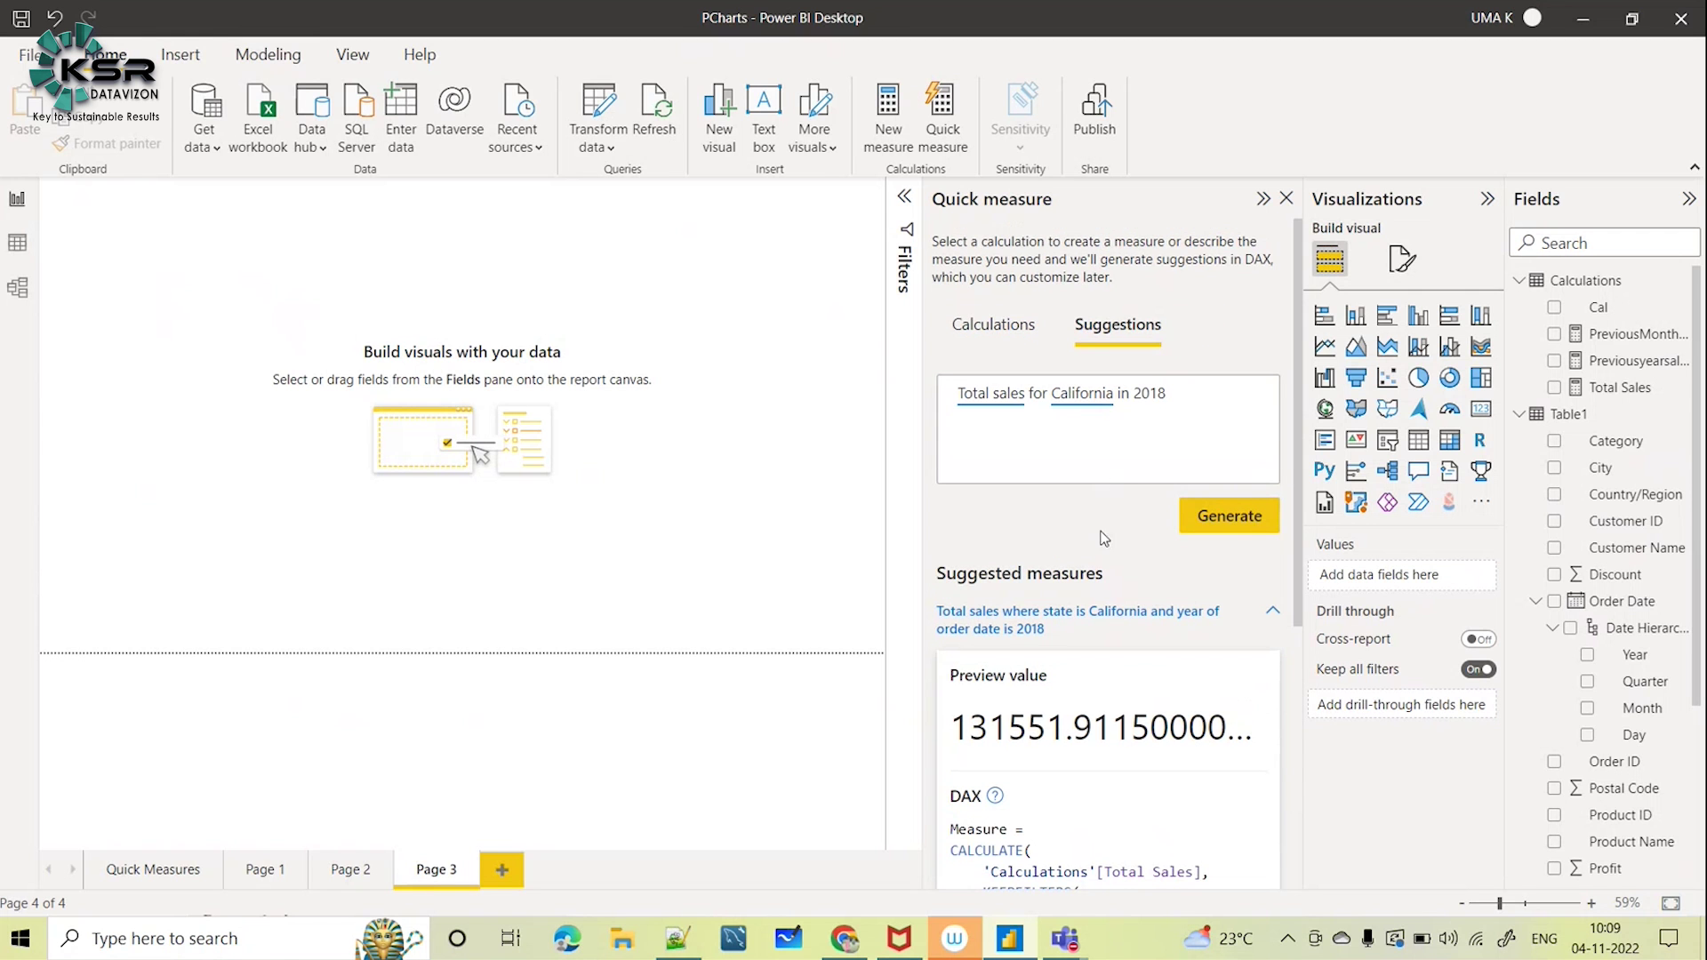
{"action": "scroll", "coordinate": [1097, 668], "scroll_direction": "down", "scroll_amount": 1}
{"action": "scroll", "coordinate": [1159, 705], "scroll_direction": "down", "scroll_amount": 2}
Add the suggested California order date measure to the model and name it TotalSalesforCaliforniain2018
{"action": "left_click", "coordinate": [1234, 841]}
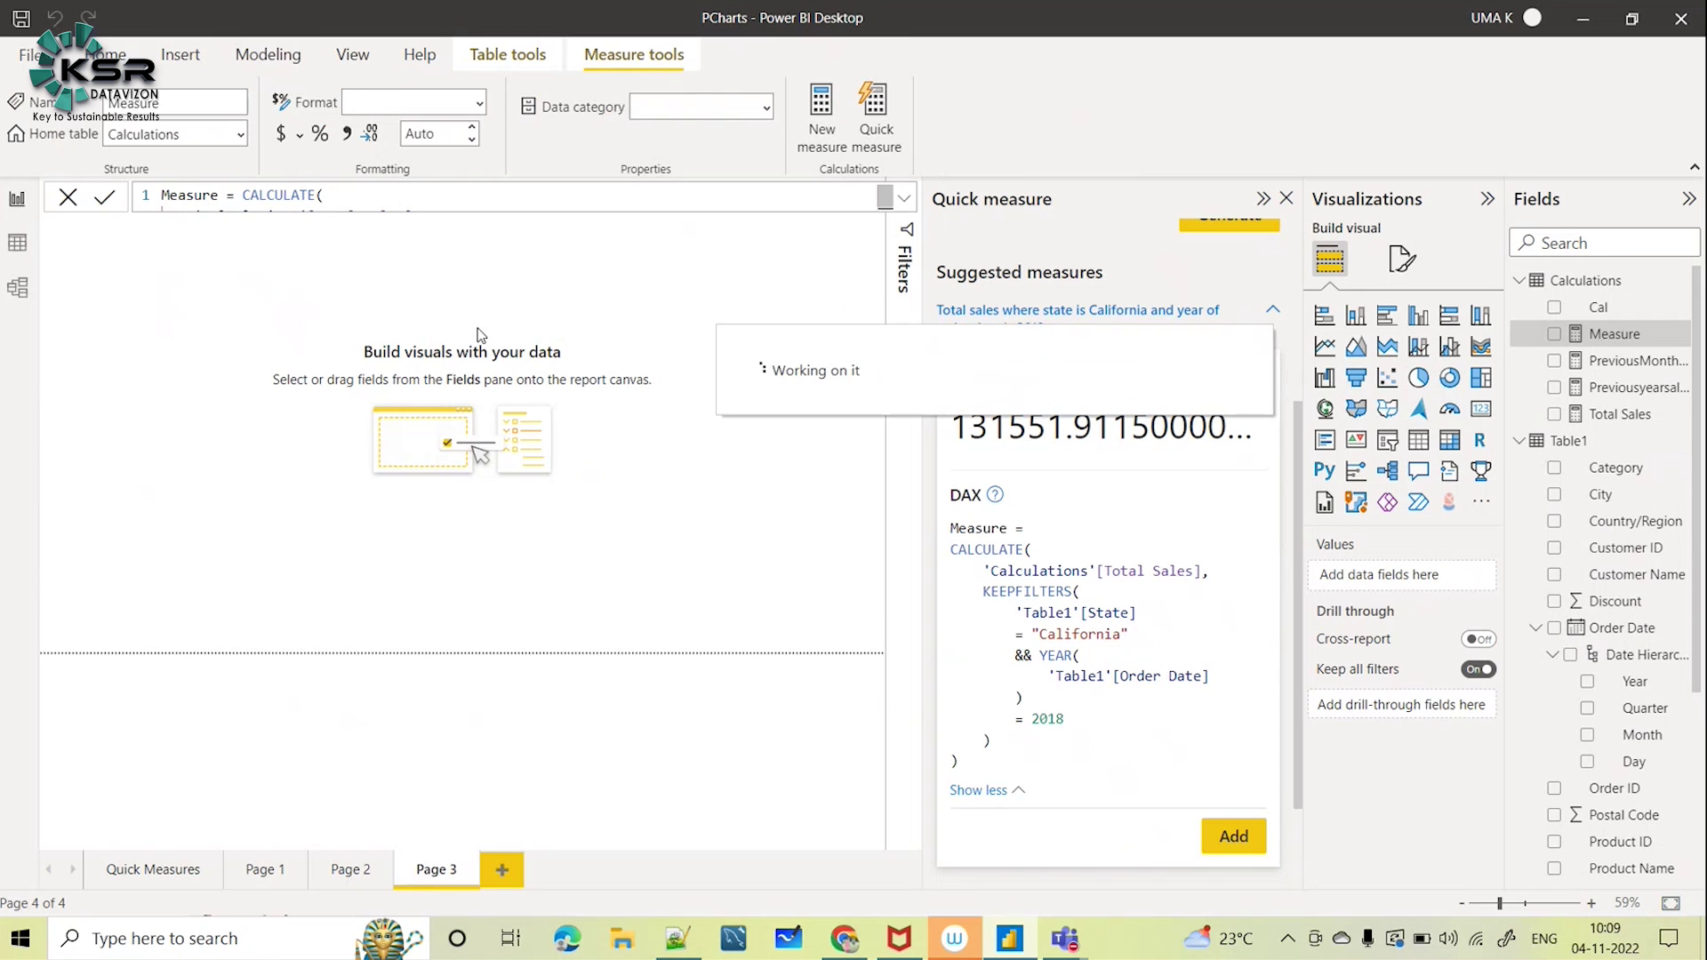
{"action": "left_click", "coordinate": [902, 200]}
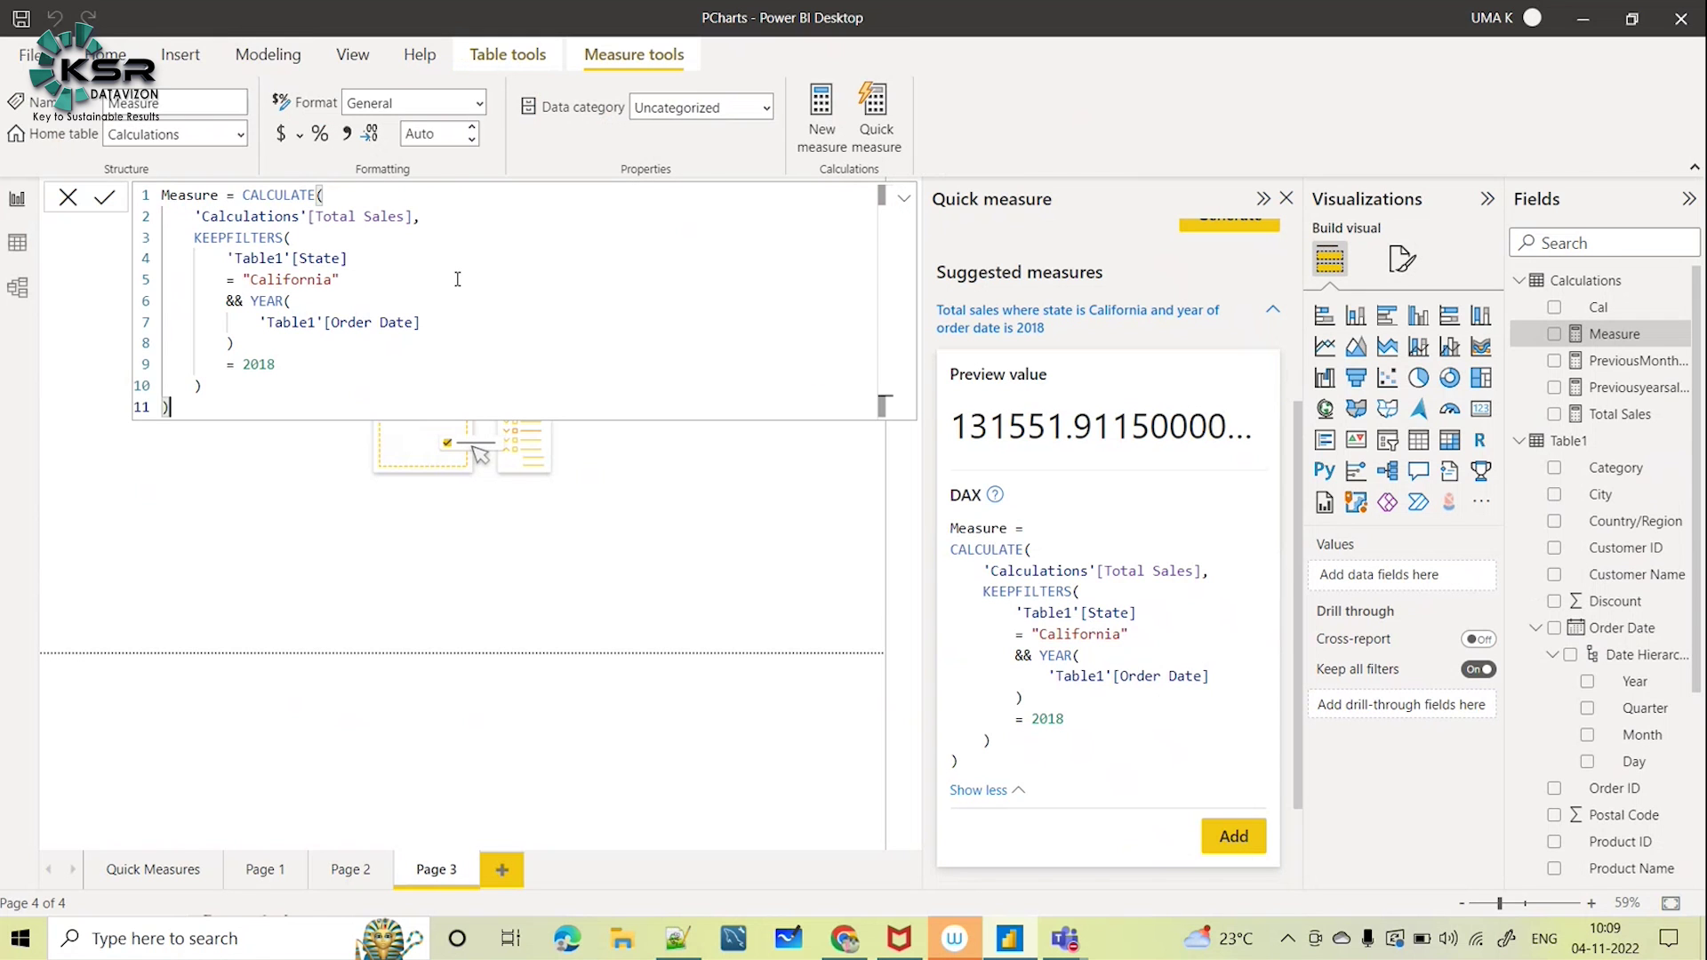
{"action": "left_click_drag", "start_coordinate": [220, 194], "coordinate": [160, 197]}
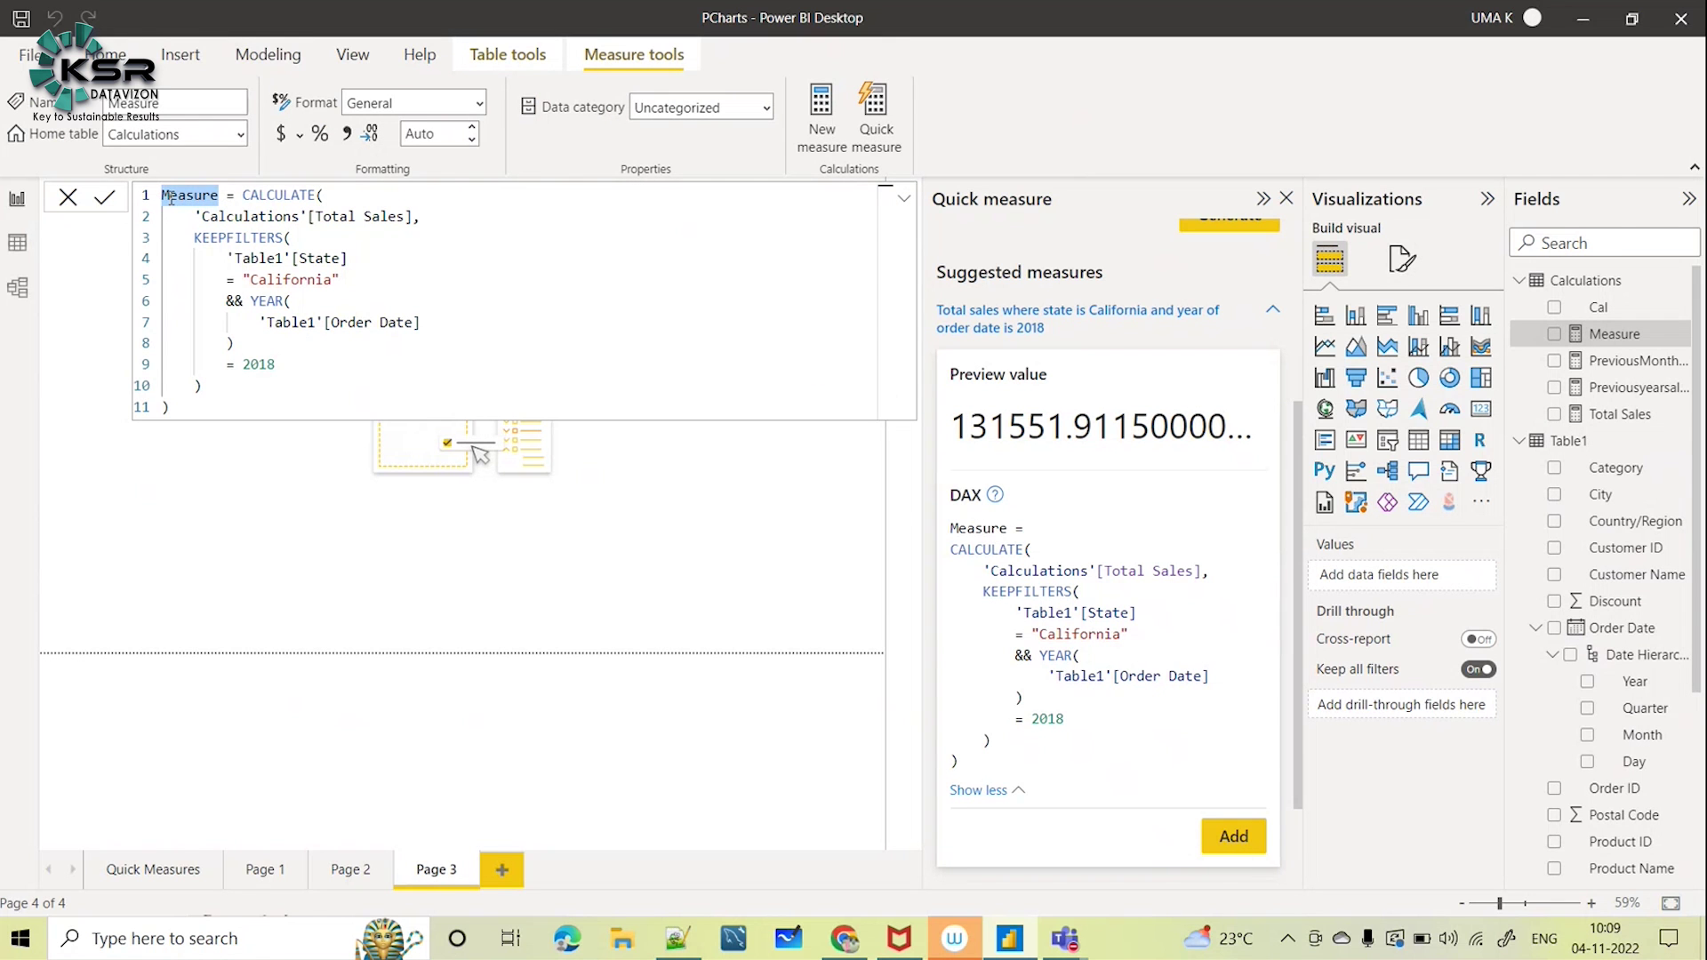
{"action": "type", "text": "TotalSalesfor C"}
{"action": "key", "text": "BackSpace"}
{"action": "key", "text": "BackSpace"}
{"action": "type", "text": "Califro"}
{"action": "key", "text": "BackSpace"}
{"action": "key", "text": "BackSpace"}
{"action": "type", "text": "orni"}
{"action": "type", "text": "a"}
{"action": "type", "text": "in20"}
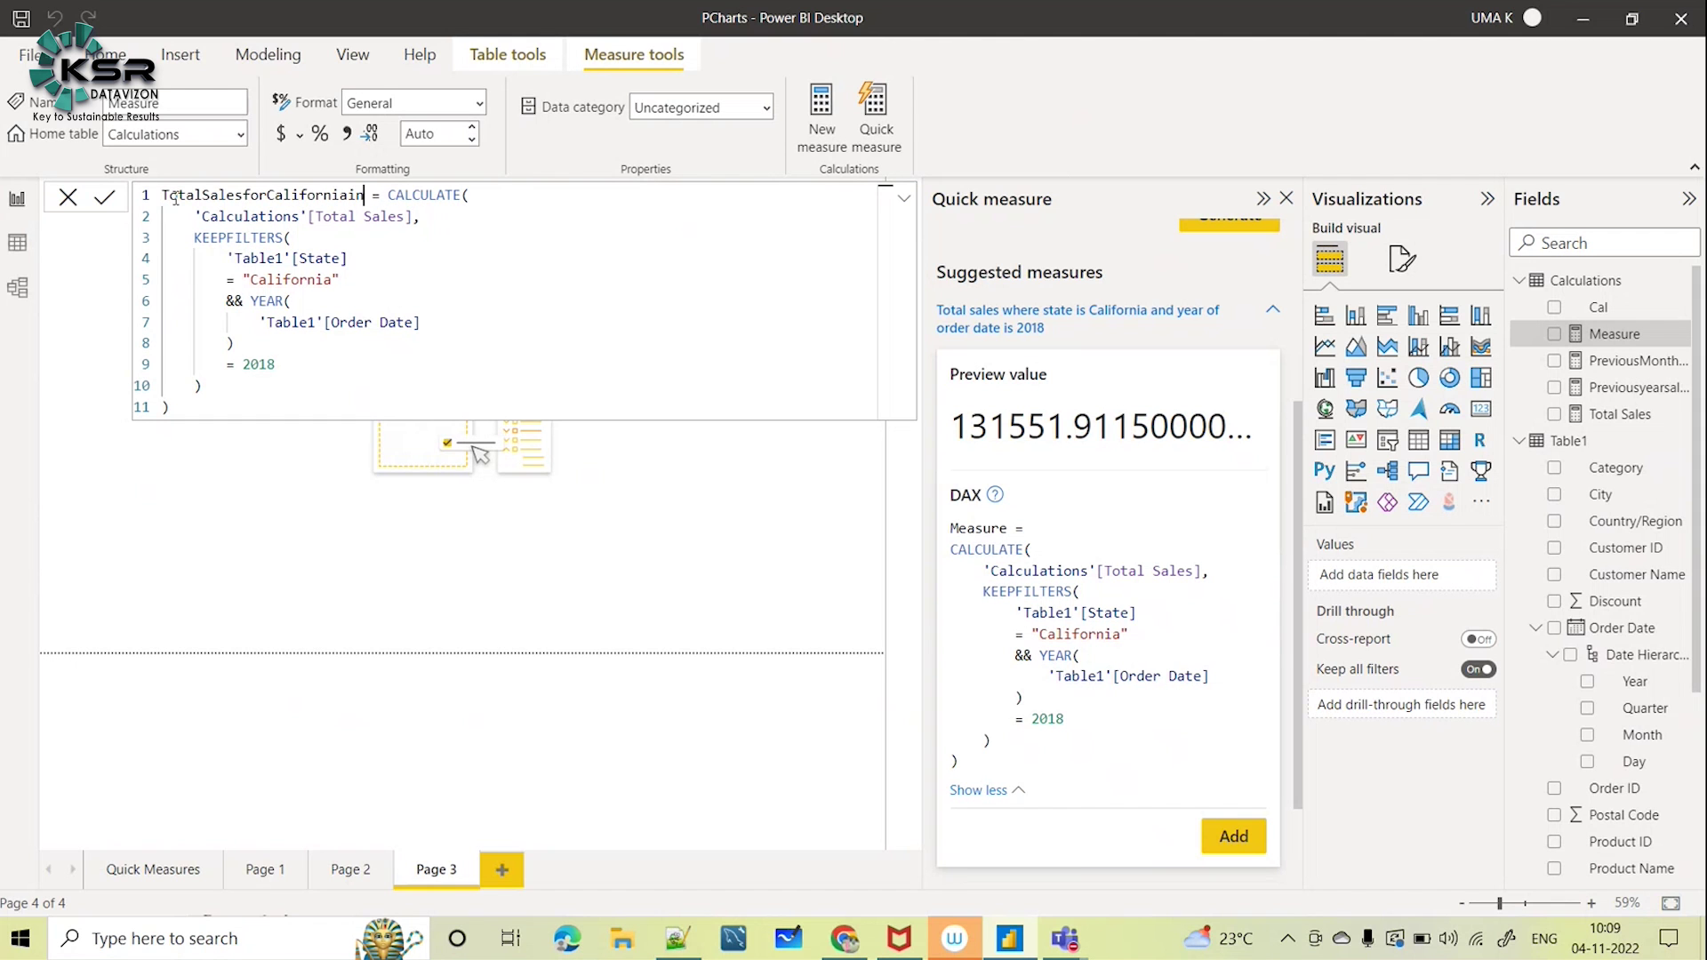
{"action": "type", "text": "18"}
{"action": "key", "text": "Return"}
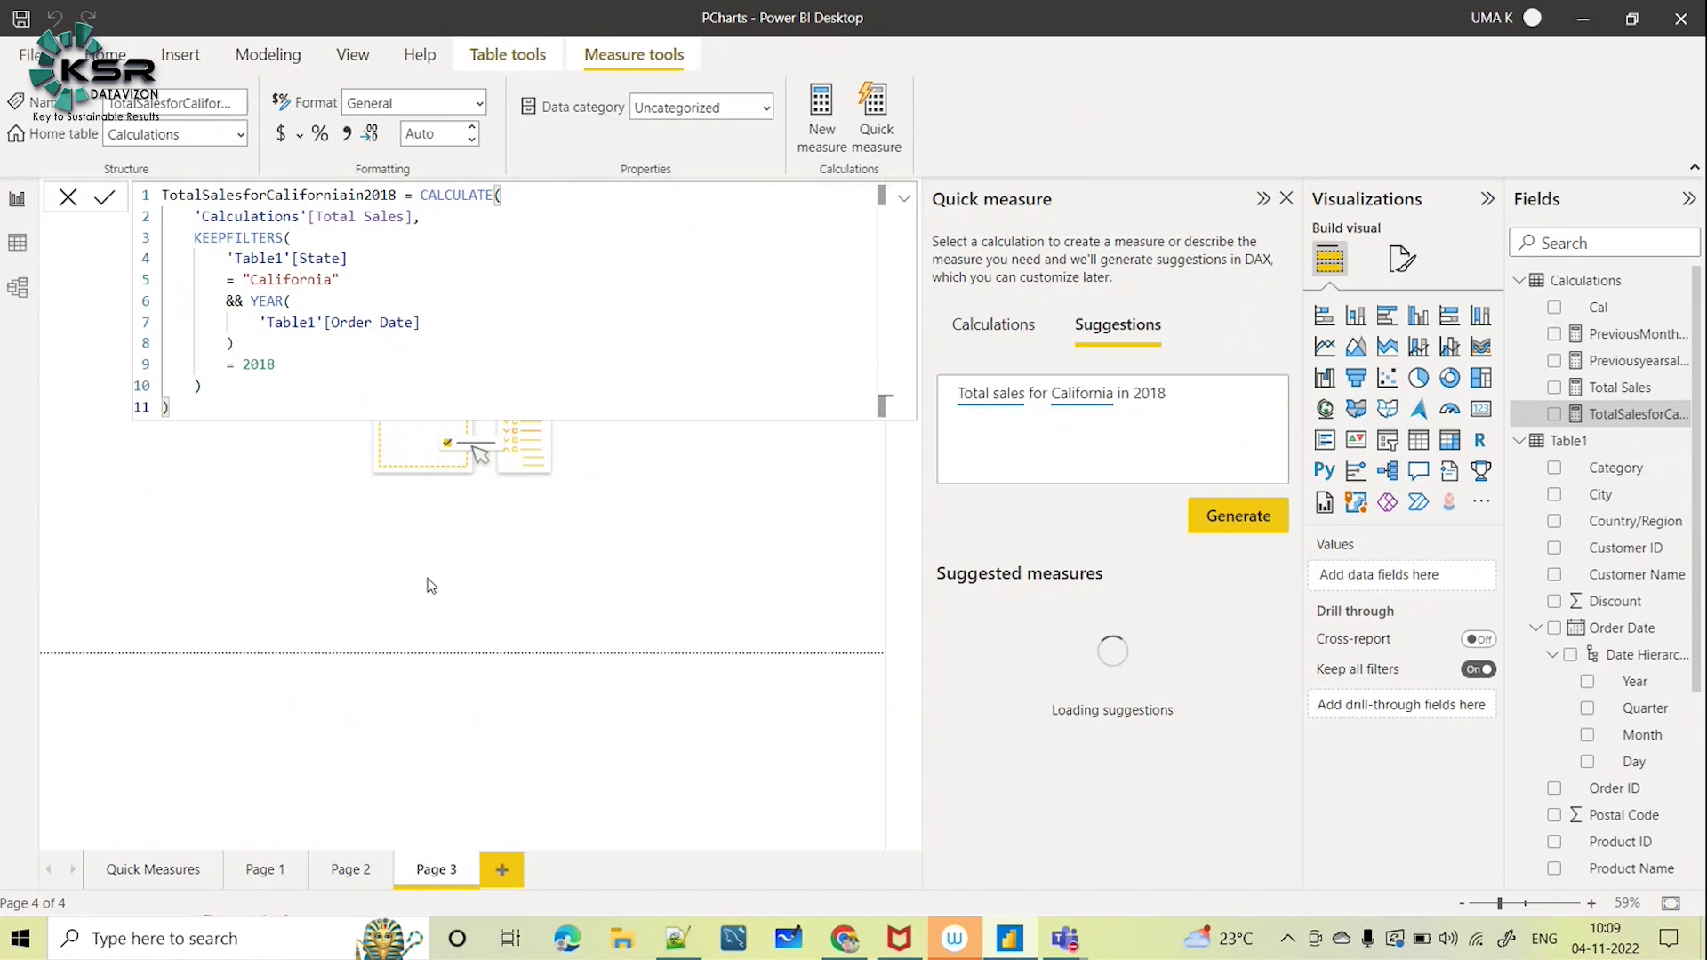
{"action": "left_click", "coordinate": [220, 514]}
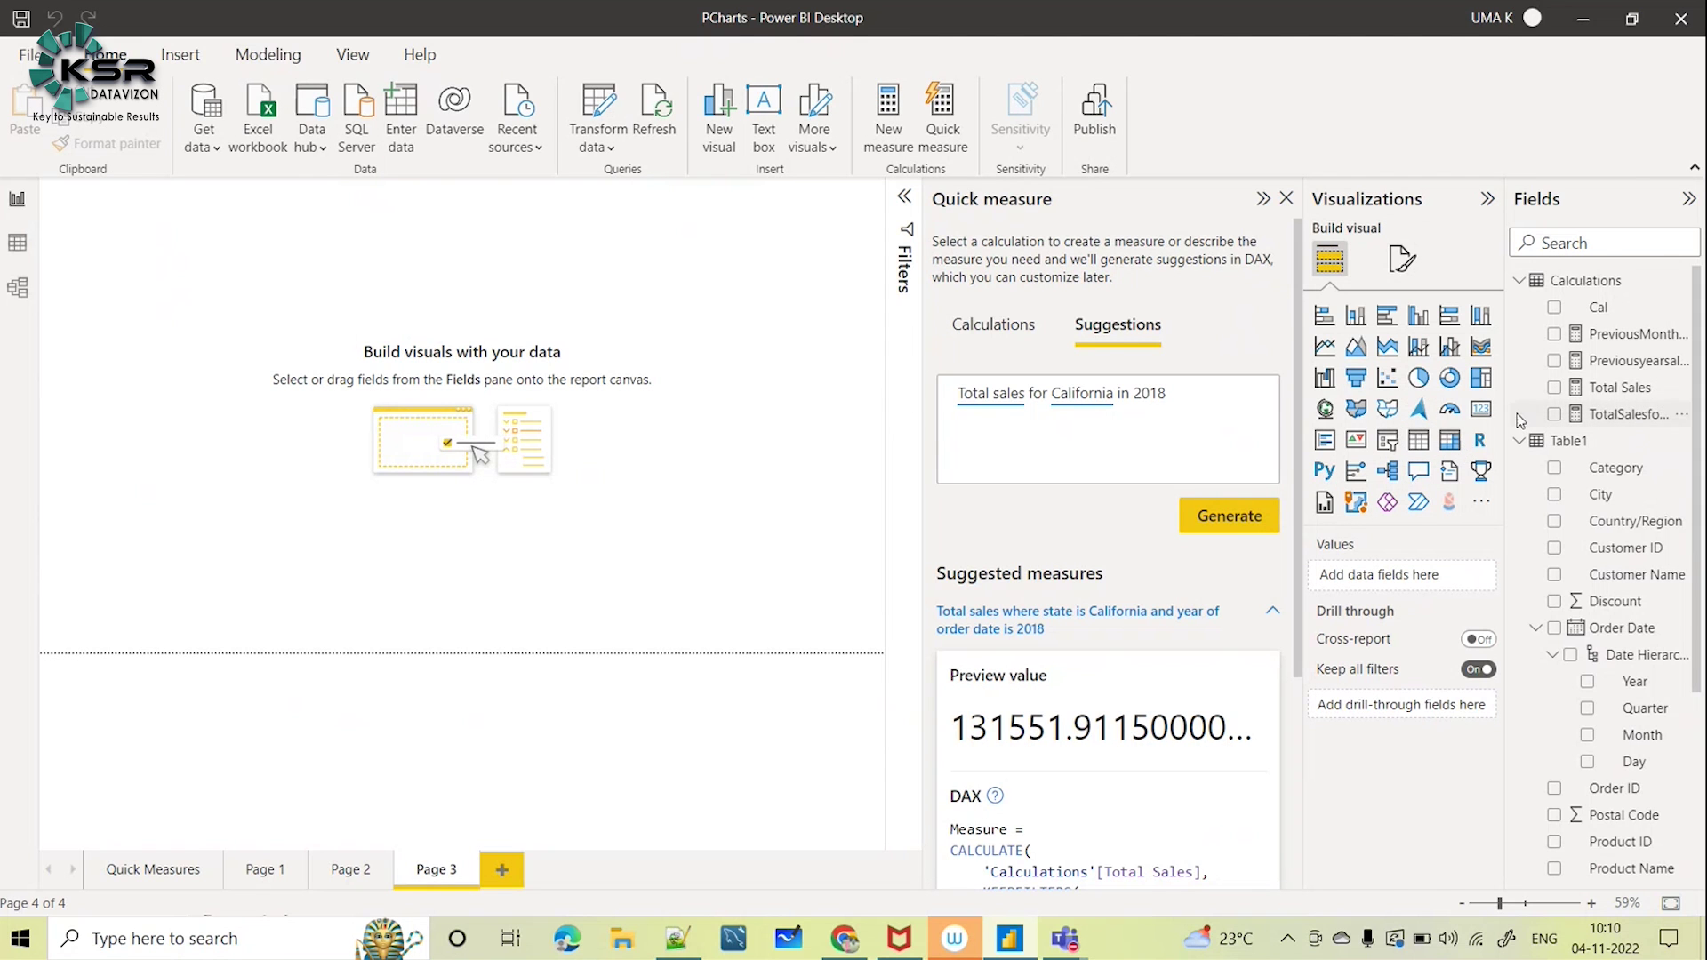
Add an empty card visual near the page's upper edge, resize it and deselect it
{"action": "left_click", "coordinate": [1481, 409]}
{"action": "left_click_drag", "start_coordinate": [223, 356], "coordinate": [283, 495]}
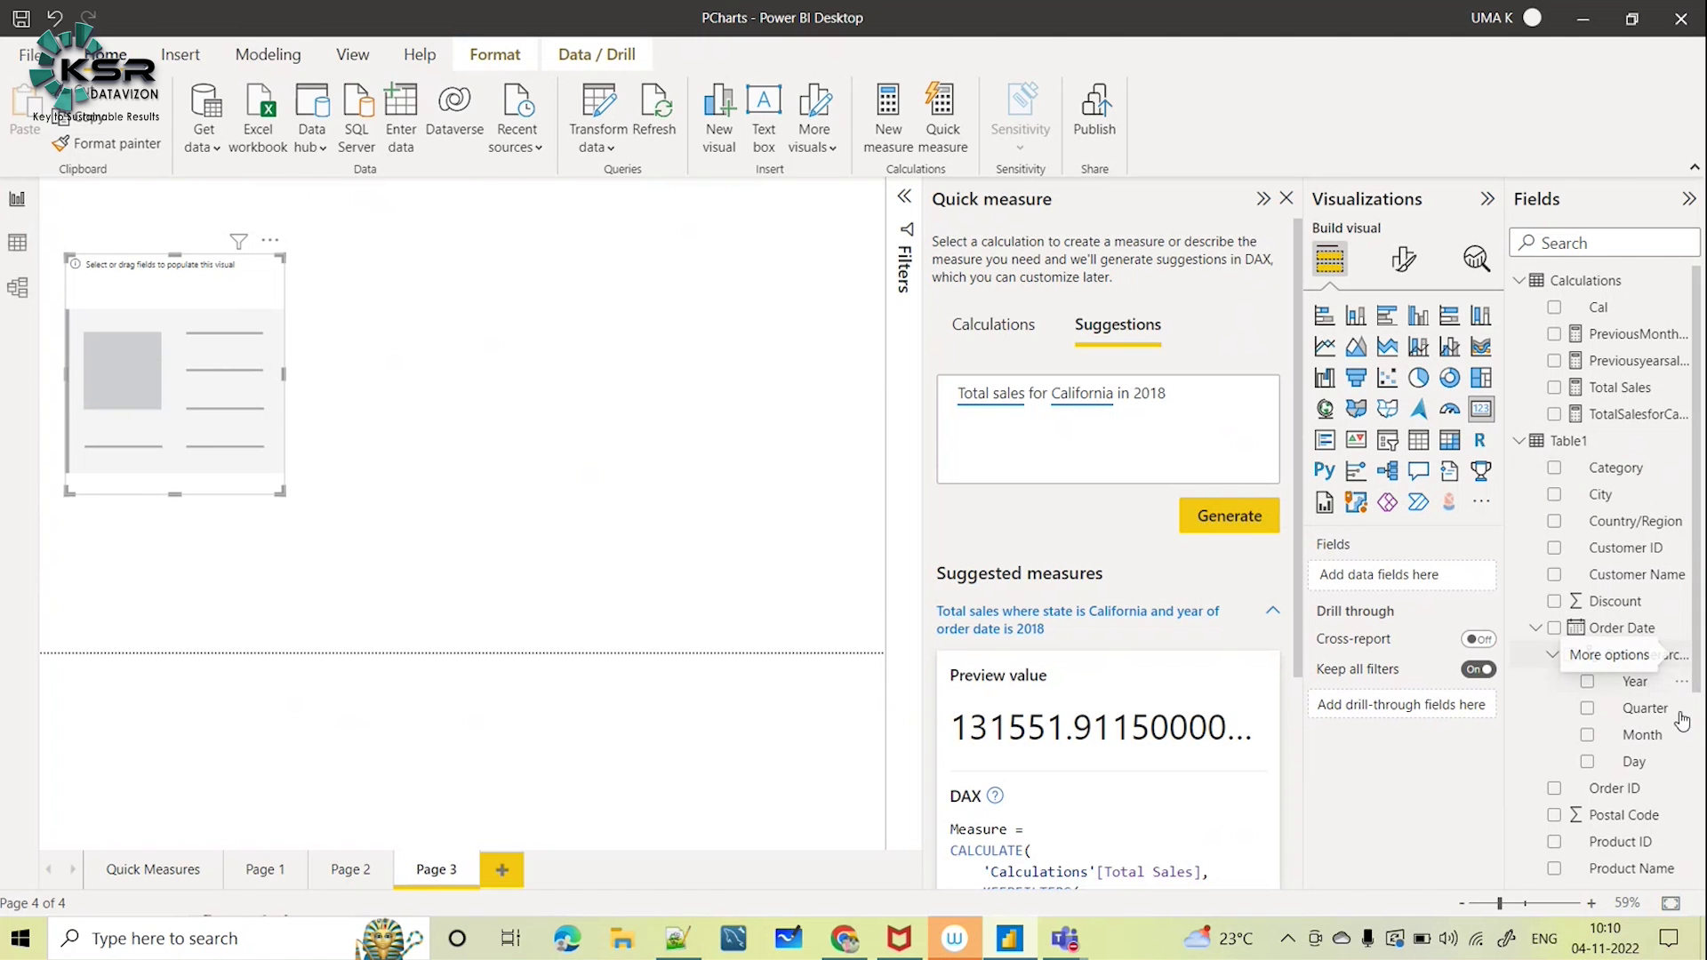
{"action": "scroll", "coordinate": [1656, 823], "scroll_direction": "down", "scroll_amount": 3}
{"action": "scroll", "coordinate": [1601, 738], "scroll_direction": "up", "scroll_amount": 1}
{"action": "scroll", "coordinate": [1605, 742], "scroll_direction": "down", "scroll_amount": 1}
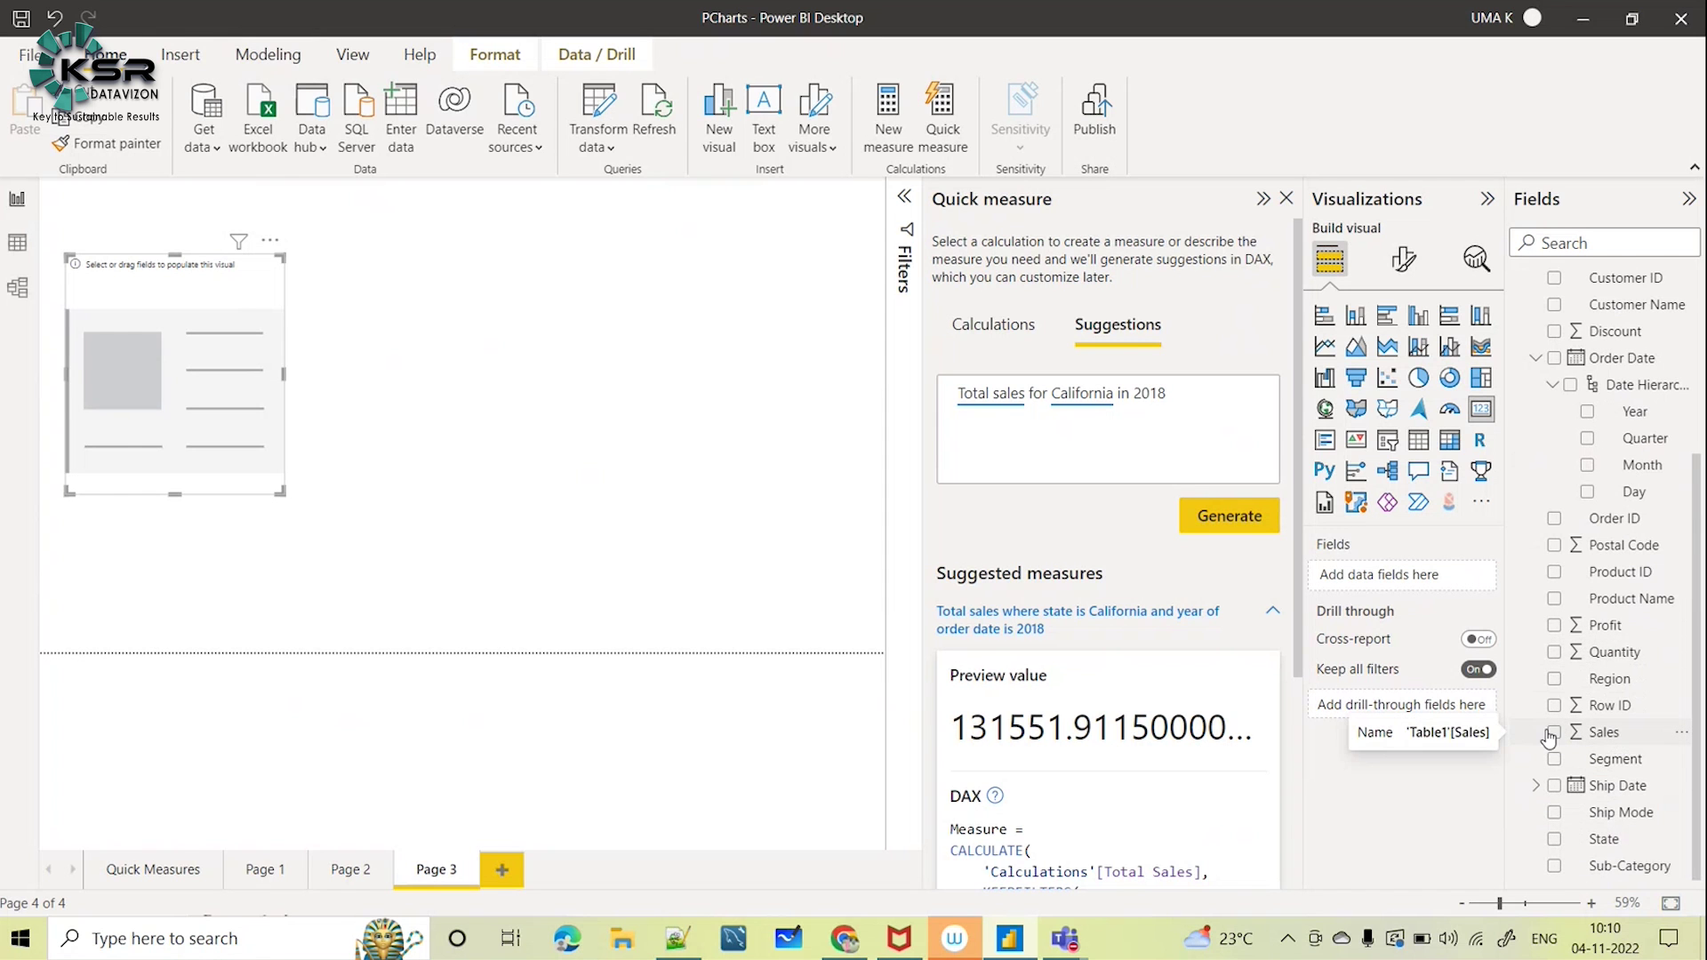
{"action": "left_click", "coordinate": [704, 346]}
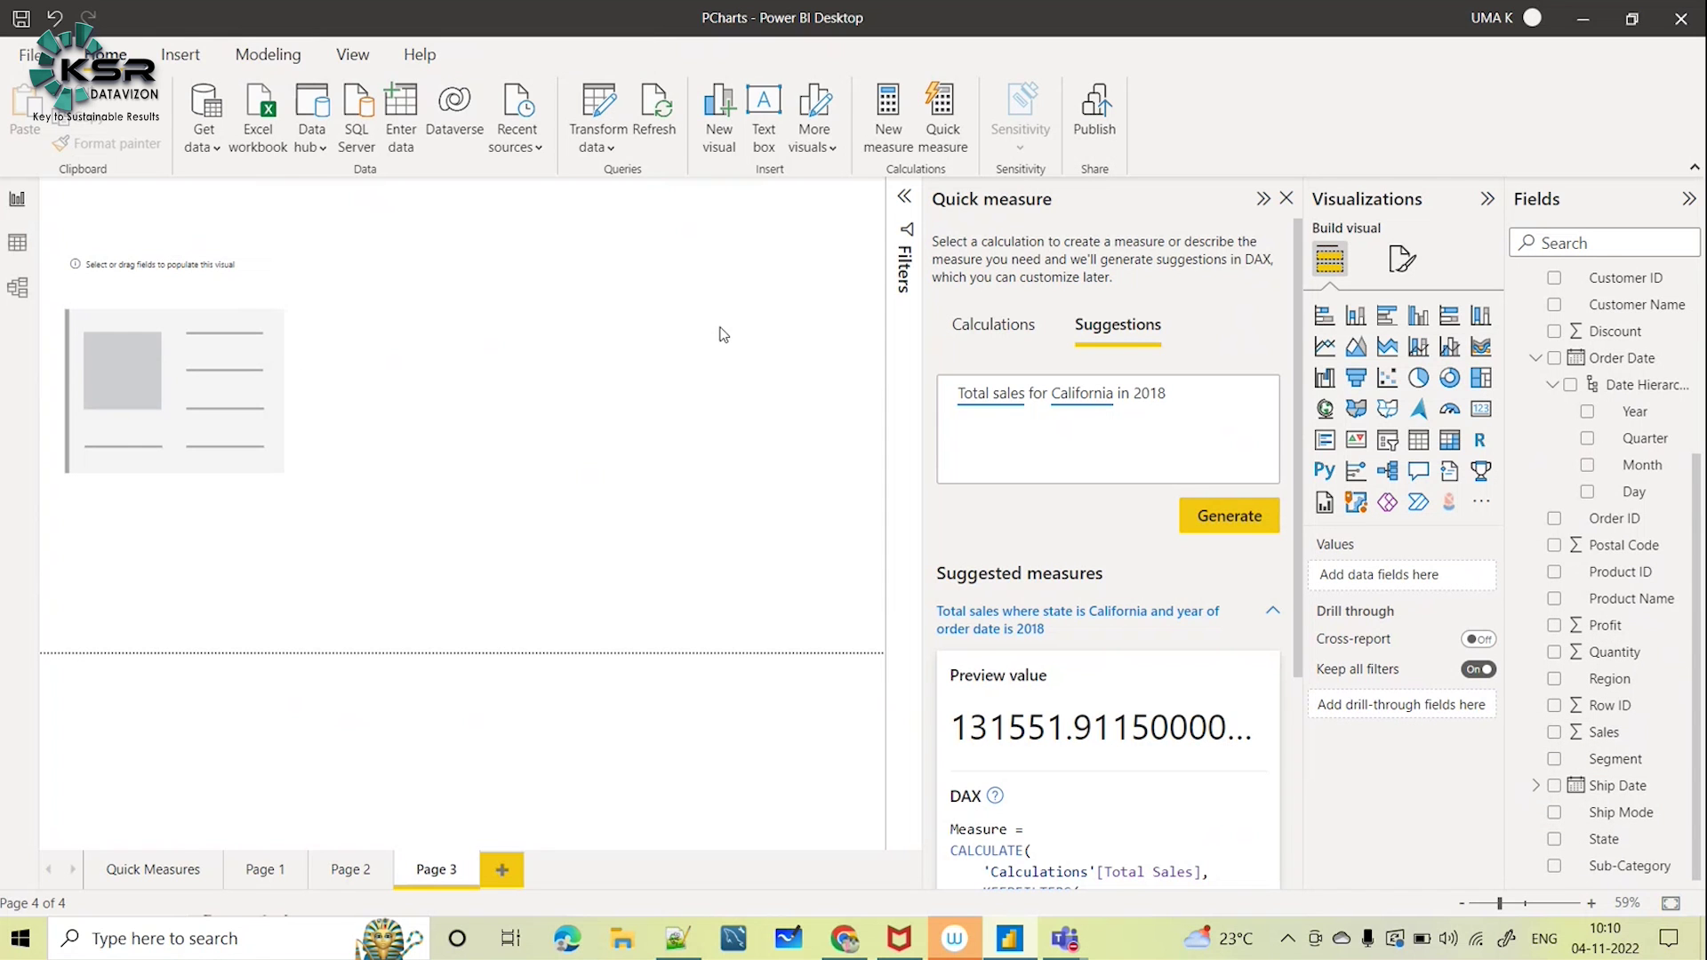
Add a second card below the first one and show TotalSalesforCaliforniain2018 in it
{"action": "left_click", "coordinate": [1480, 409]}
{"action": "scroll", "coordinate": [1567, 414], "scroll_direction": "up", "scroll_amount": 4}
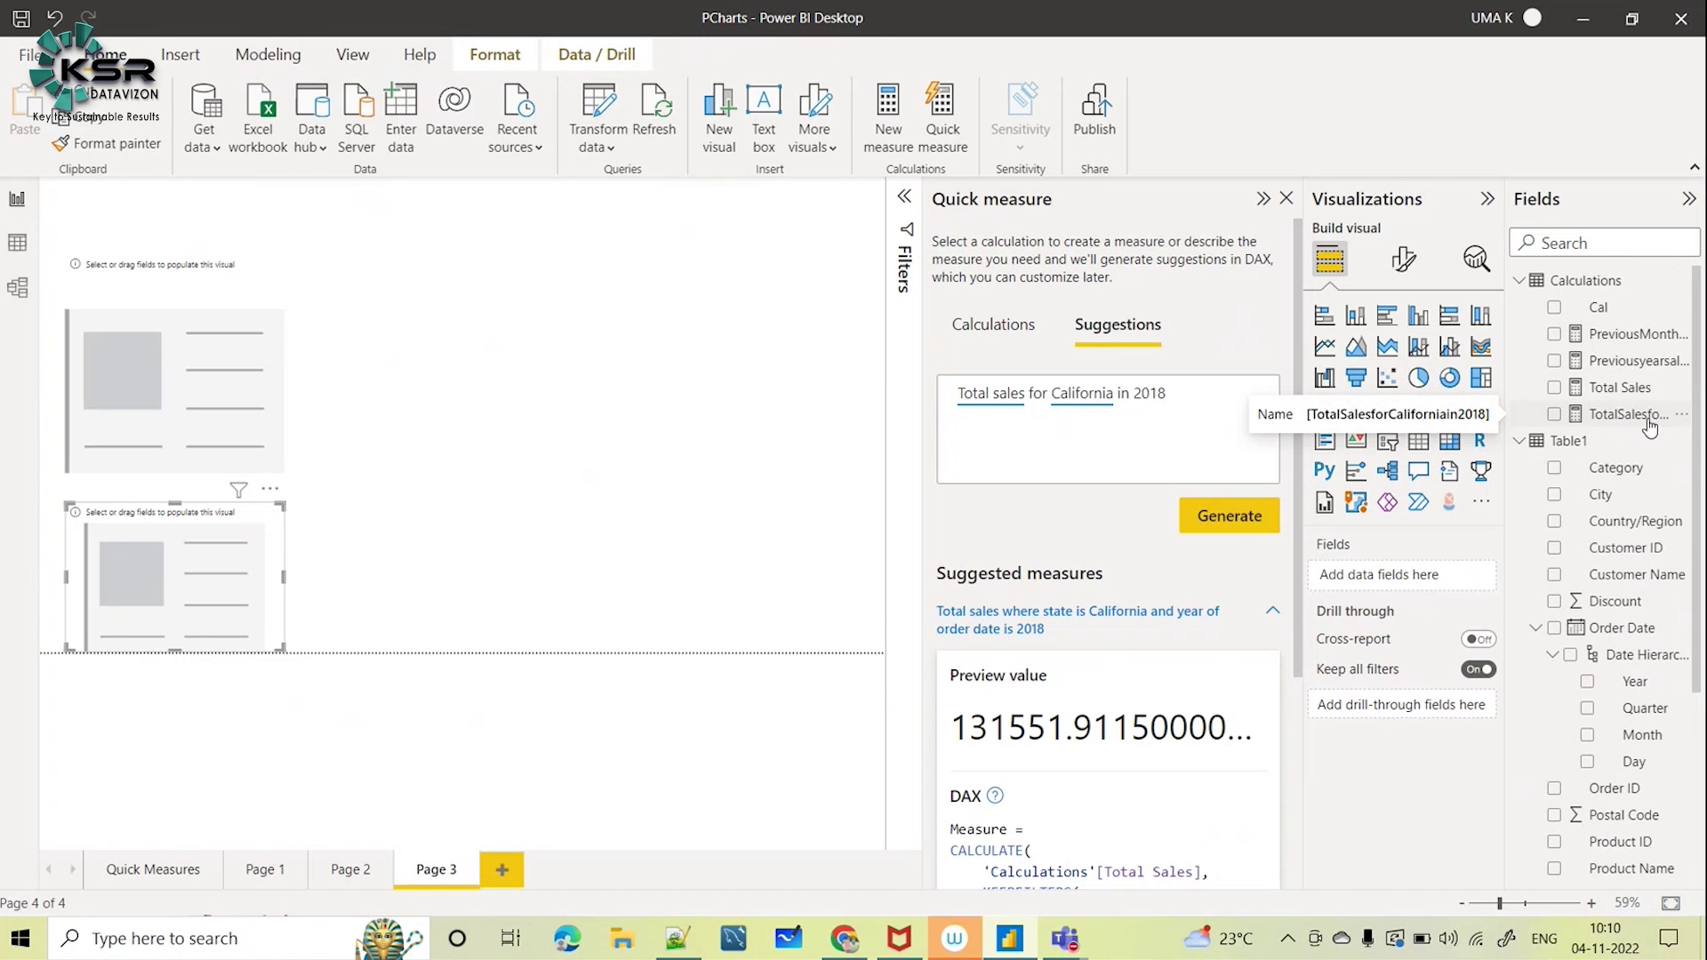
{"action": "left_click", "coordinate": [1555, 416]}
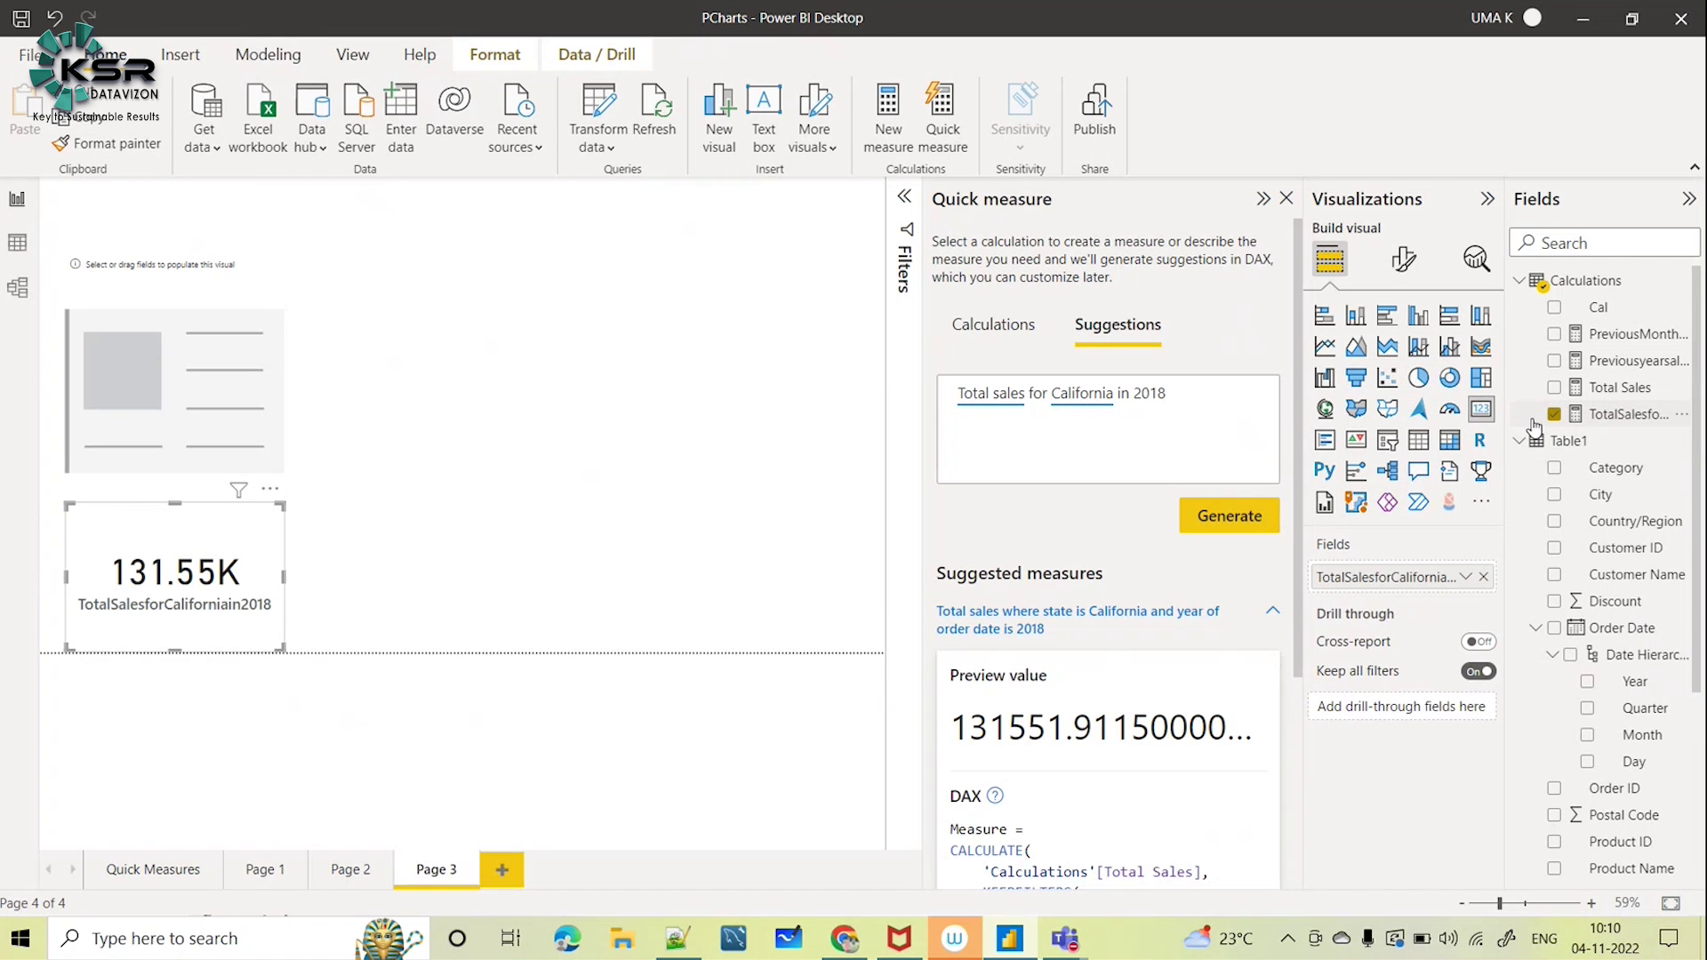
Move the empty upper card slightly higher and show Sales from Table1 in it
{"action": "left_click", "coordinate": [160, 300]}
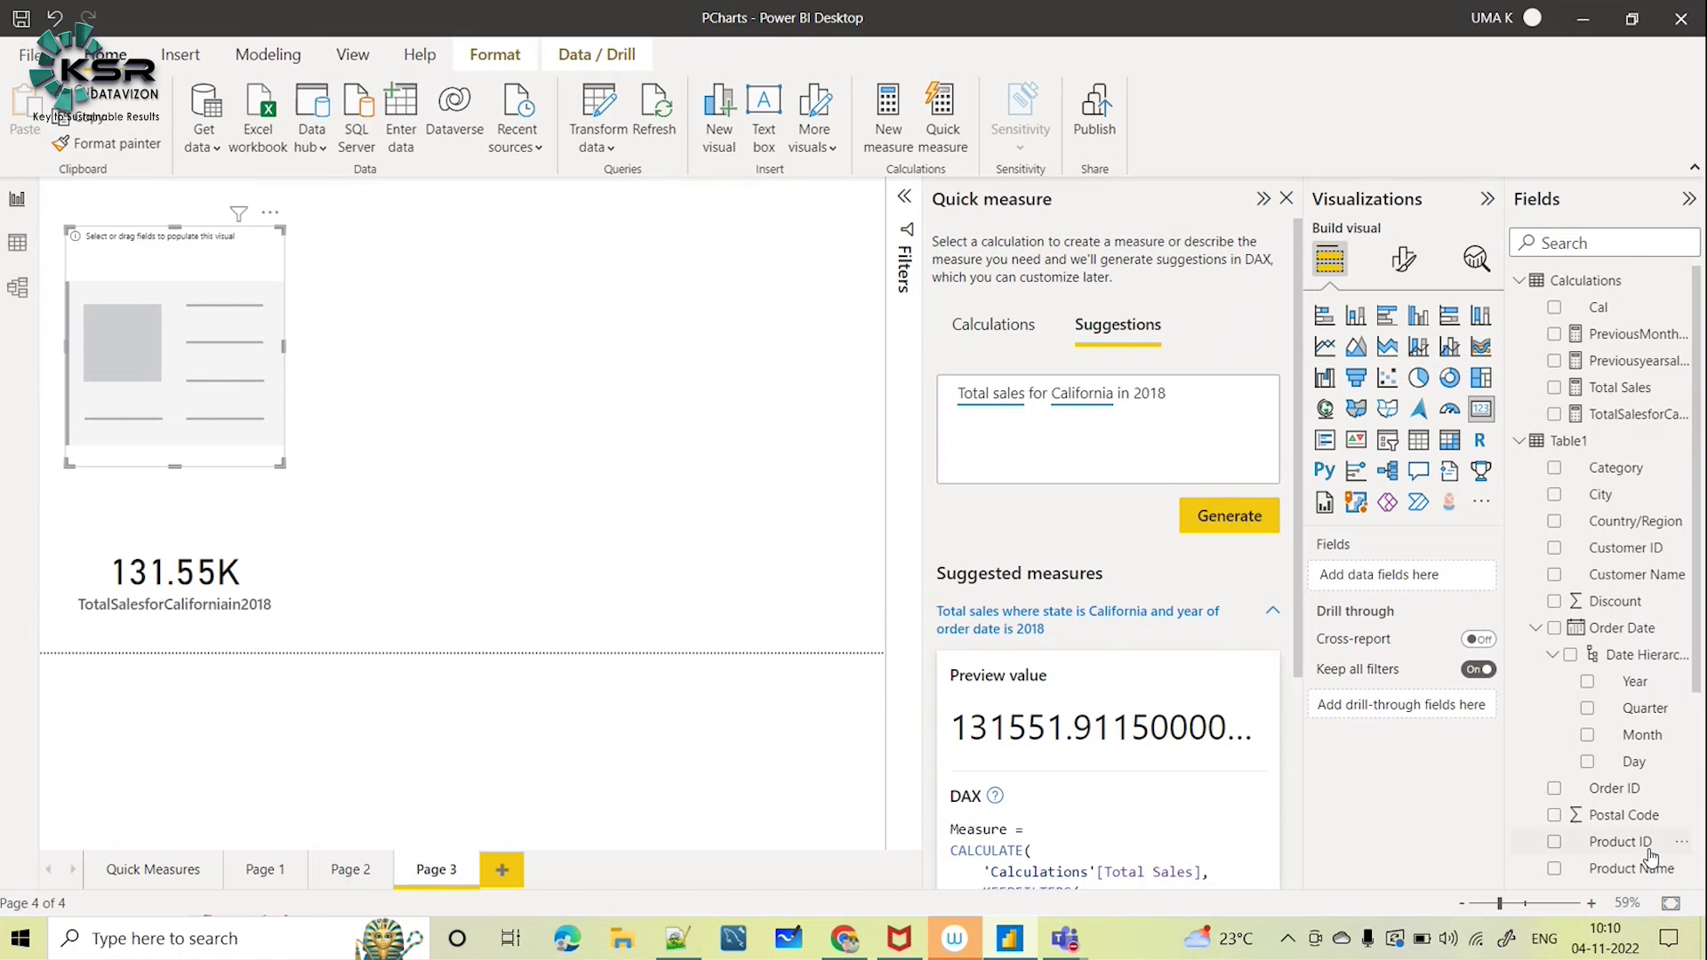
{"action": "scroll", "coordinate": [1650, 855], "scroll_direction": "down", "scroll_amount": 3}
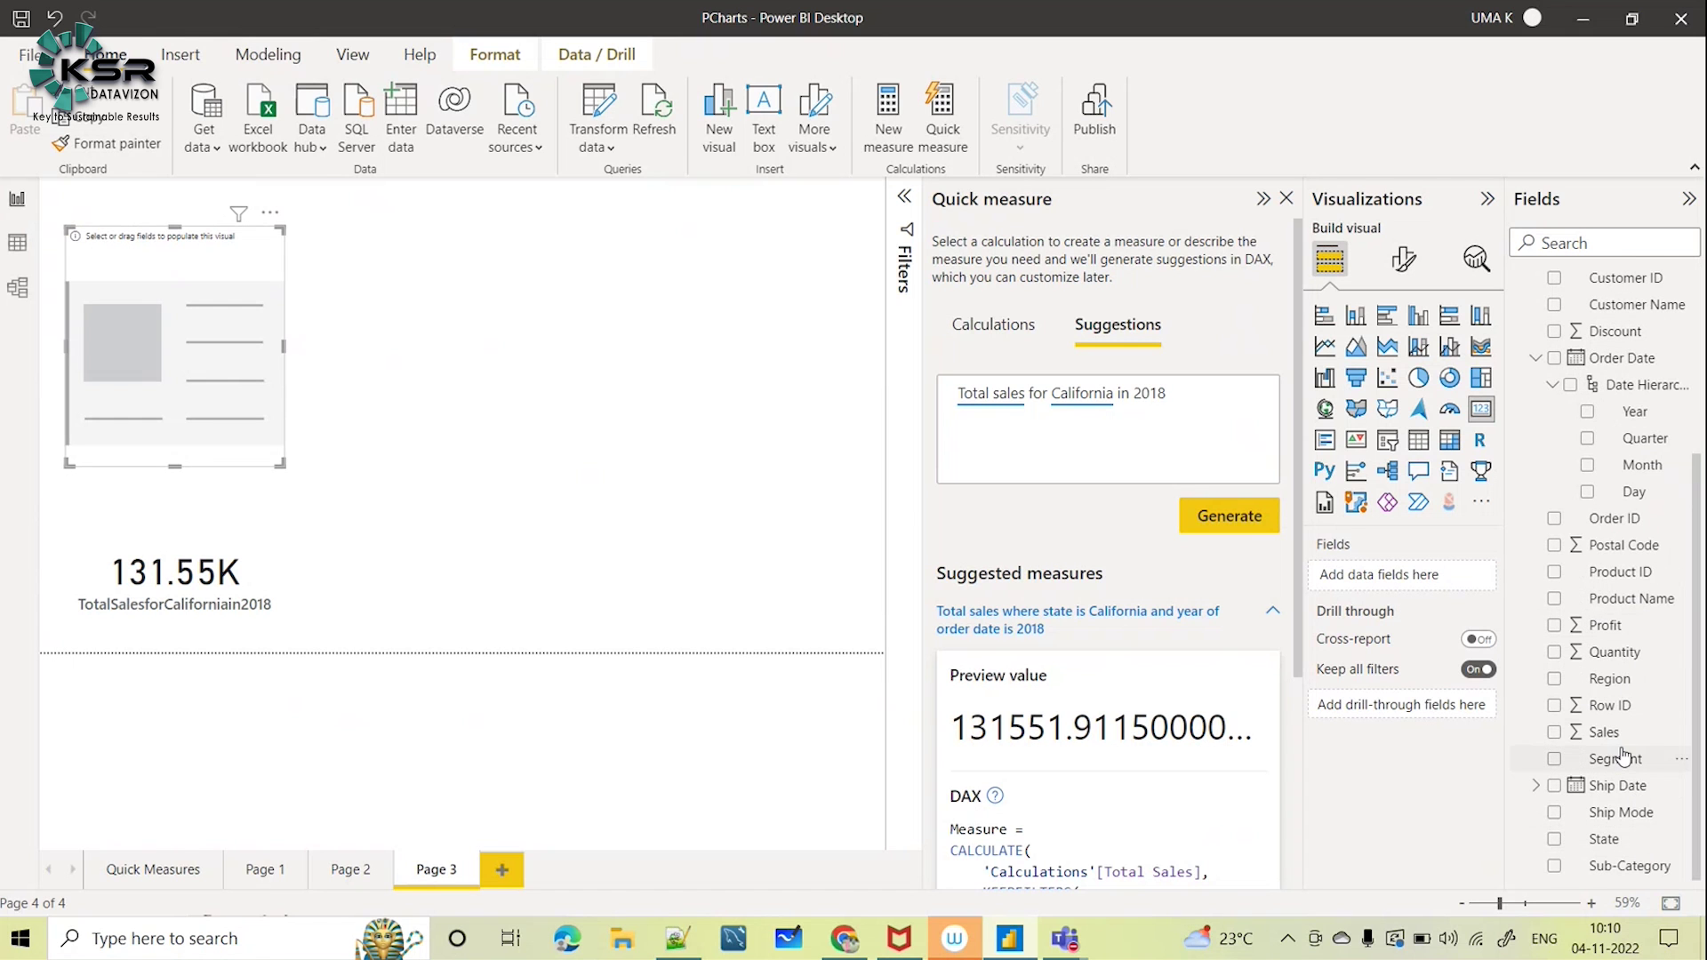
{"action": "left_click", "coordinate": [1554, 733]}
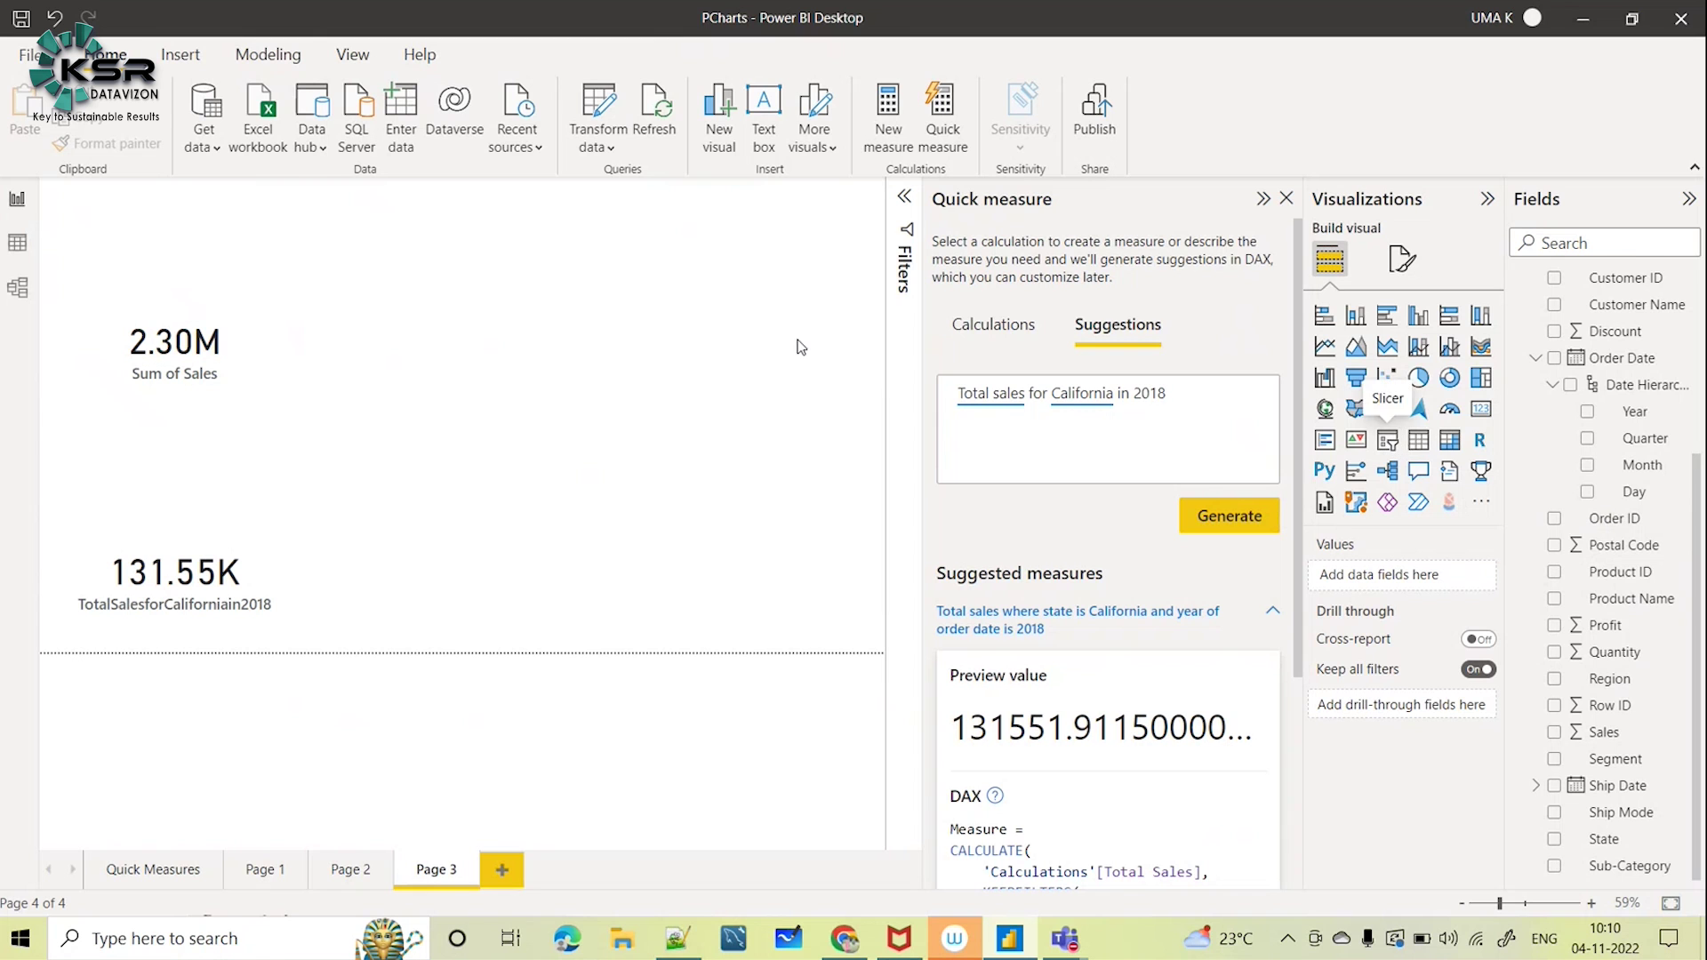
Add two empty slicers side by side next to the Sales card and select the one nearest the card
{"action": "left_click", "coordinate": [1402, 450]}
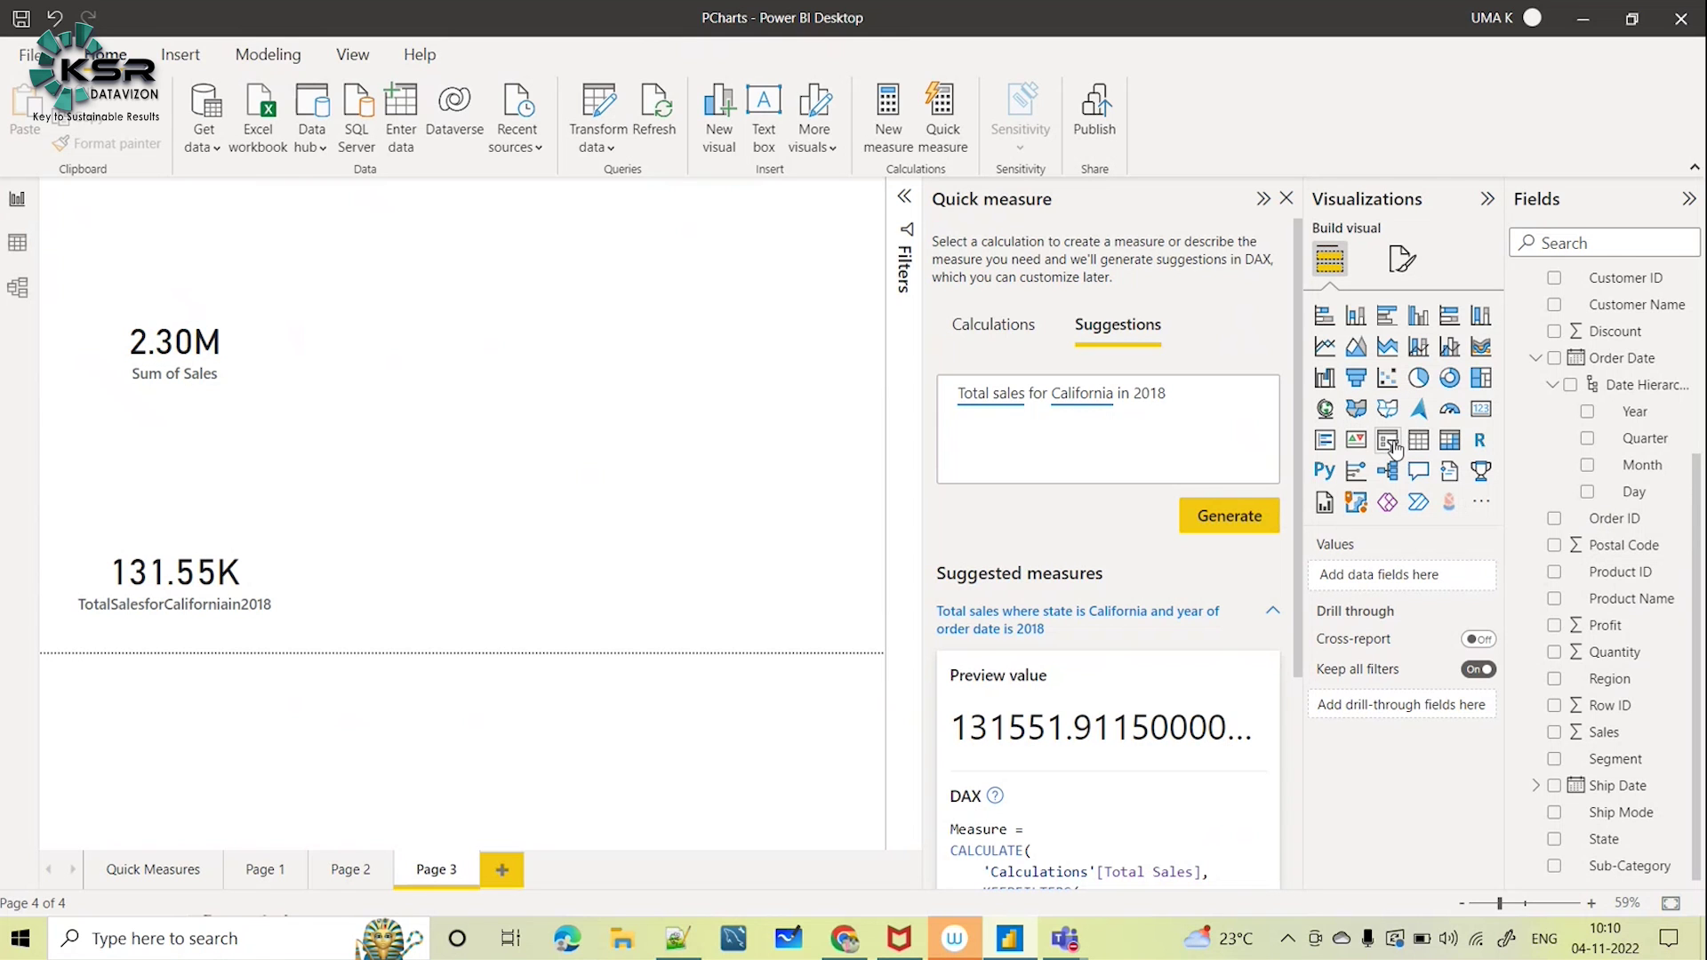
{"action": "left_click", "coordinate": [730, 283]}
{"action": "left_click", "coordinate": [1404, 447]}
{"action": "left_click_drag", "start_coordinate": [495, 547], "coordinate": [698, 338]}
{"action": "left_click", "coordinate": [505, 354]}
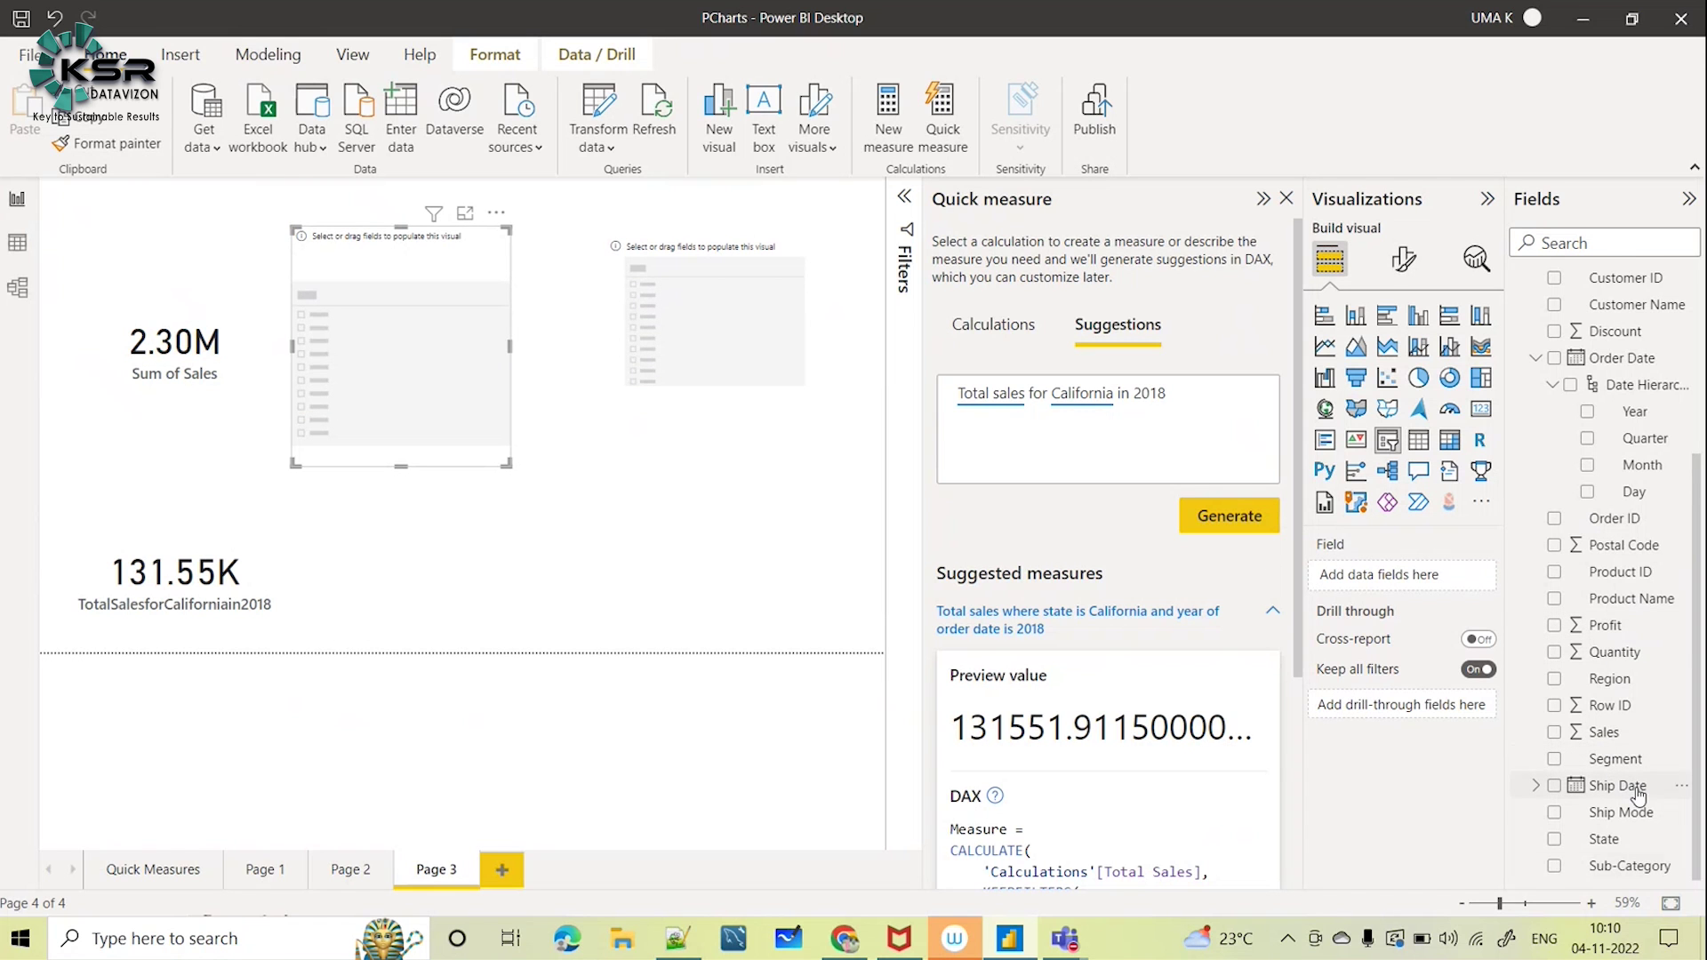
Show Table1's State field in the slicer beside the Sales card and enable searching within that slicer
{"action": "left_click", "coordinate": [1556, 840]}
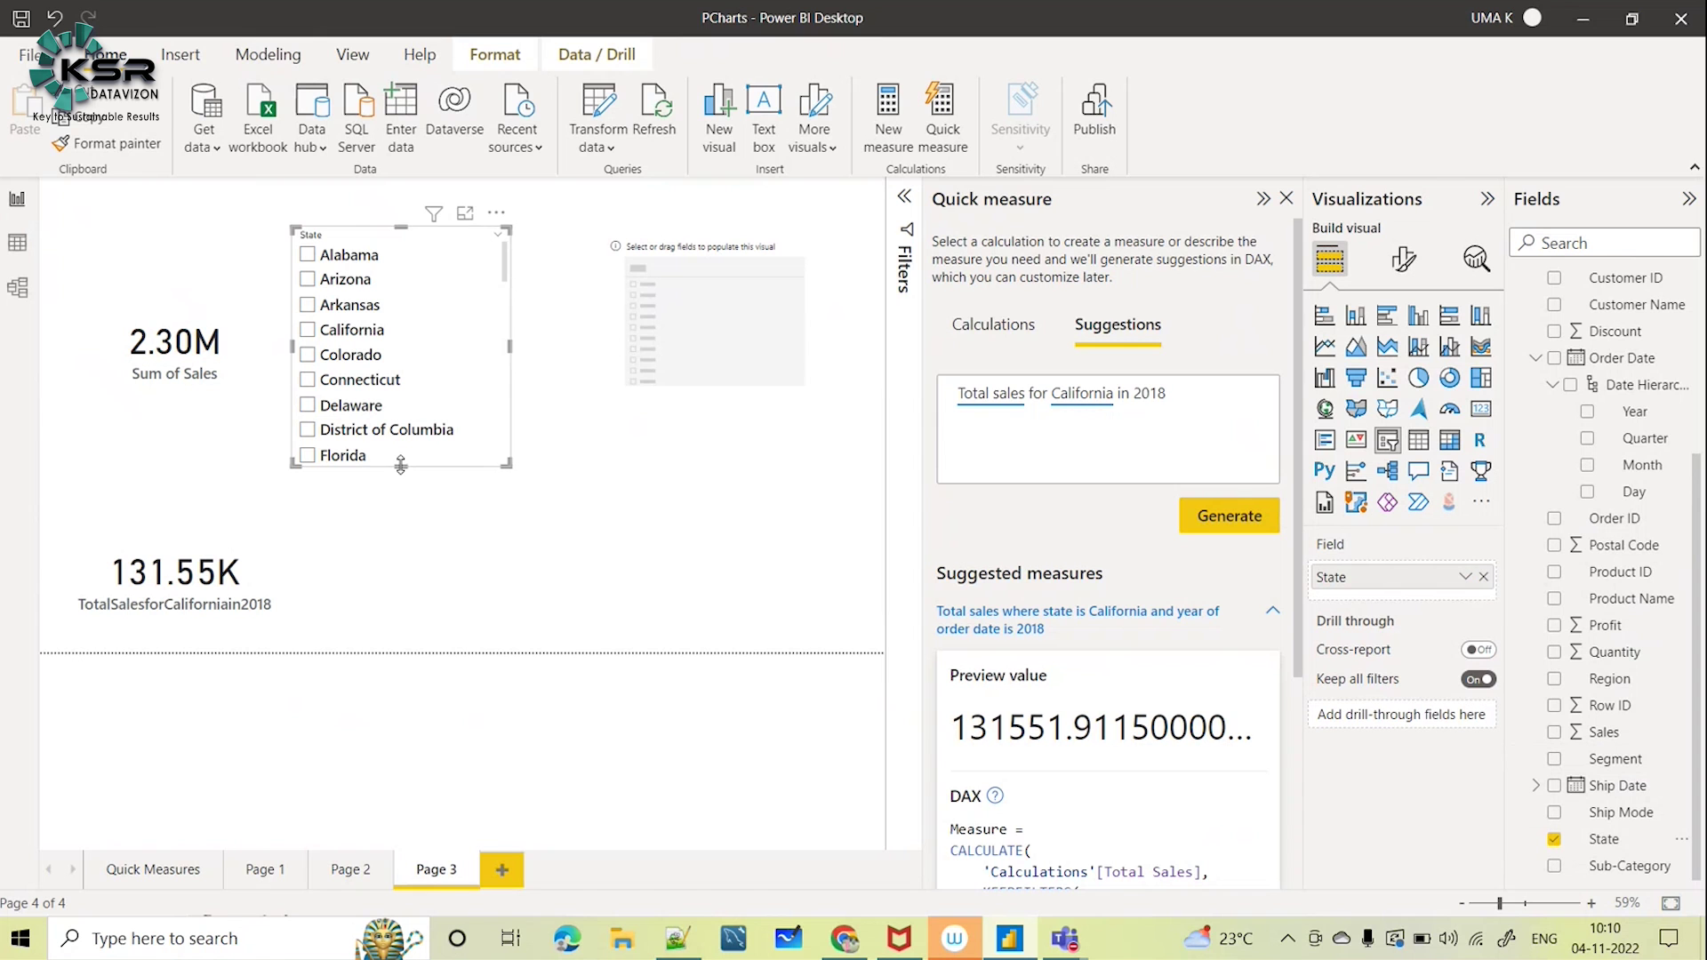
{"action": "left_click", "coordinate": [496, 213]}
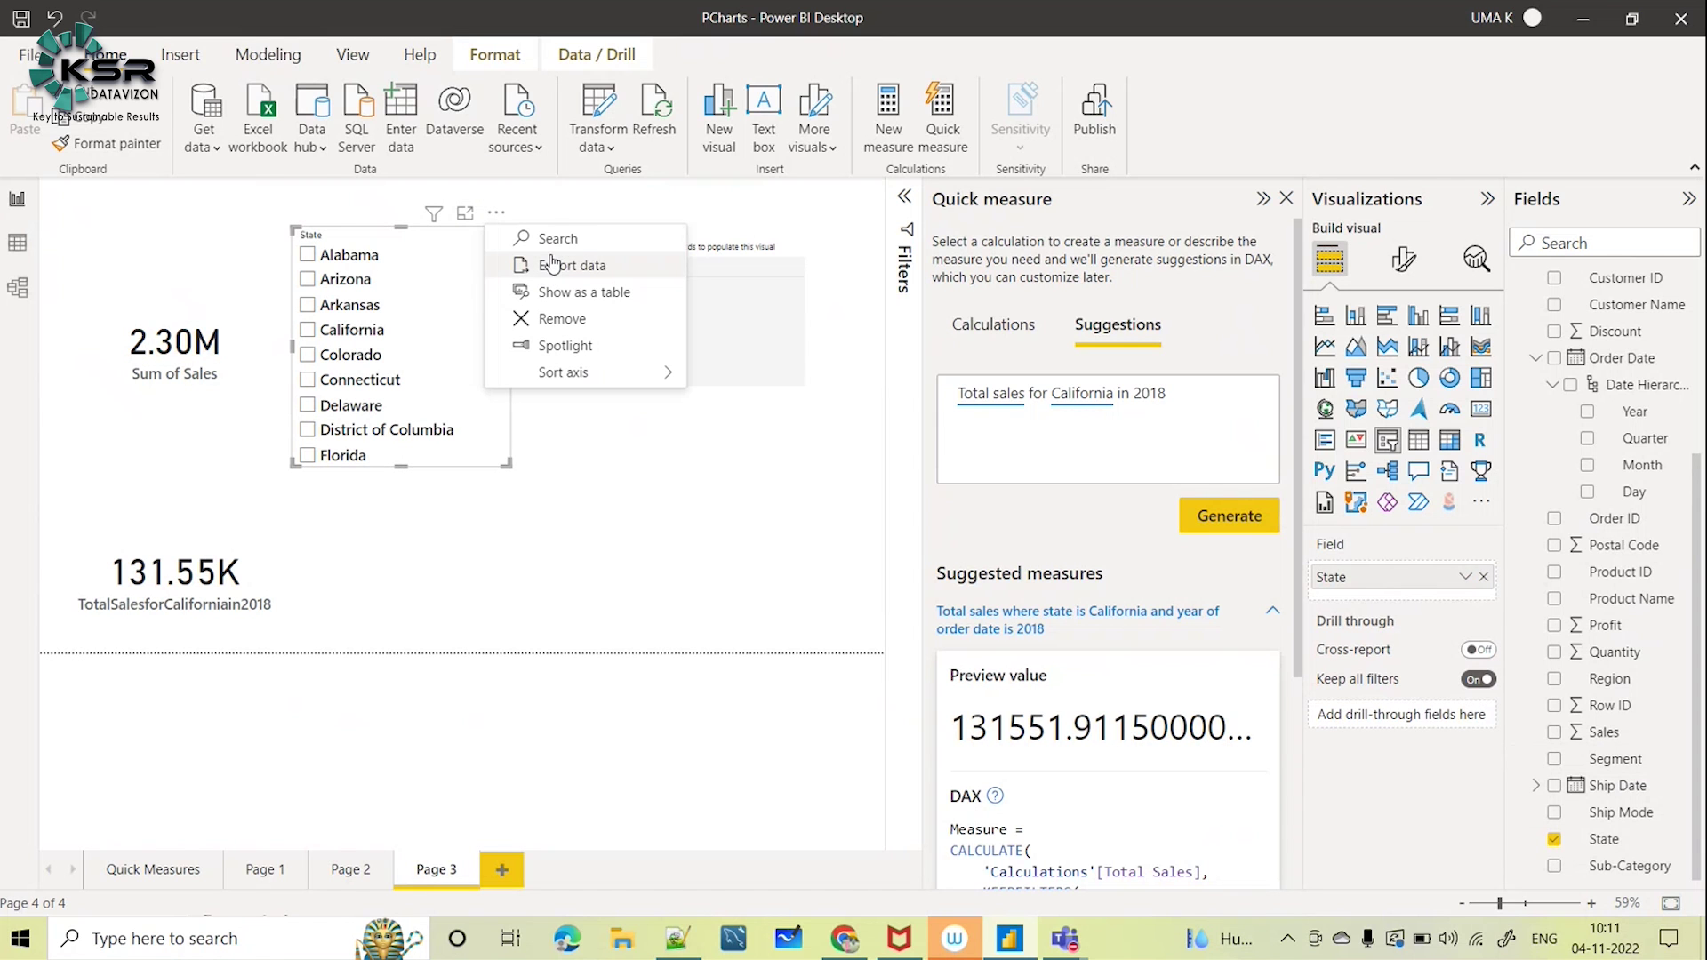
{"action": "left_click", "coordinate": [555, 242]}
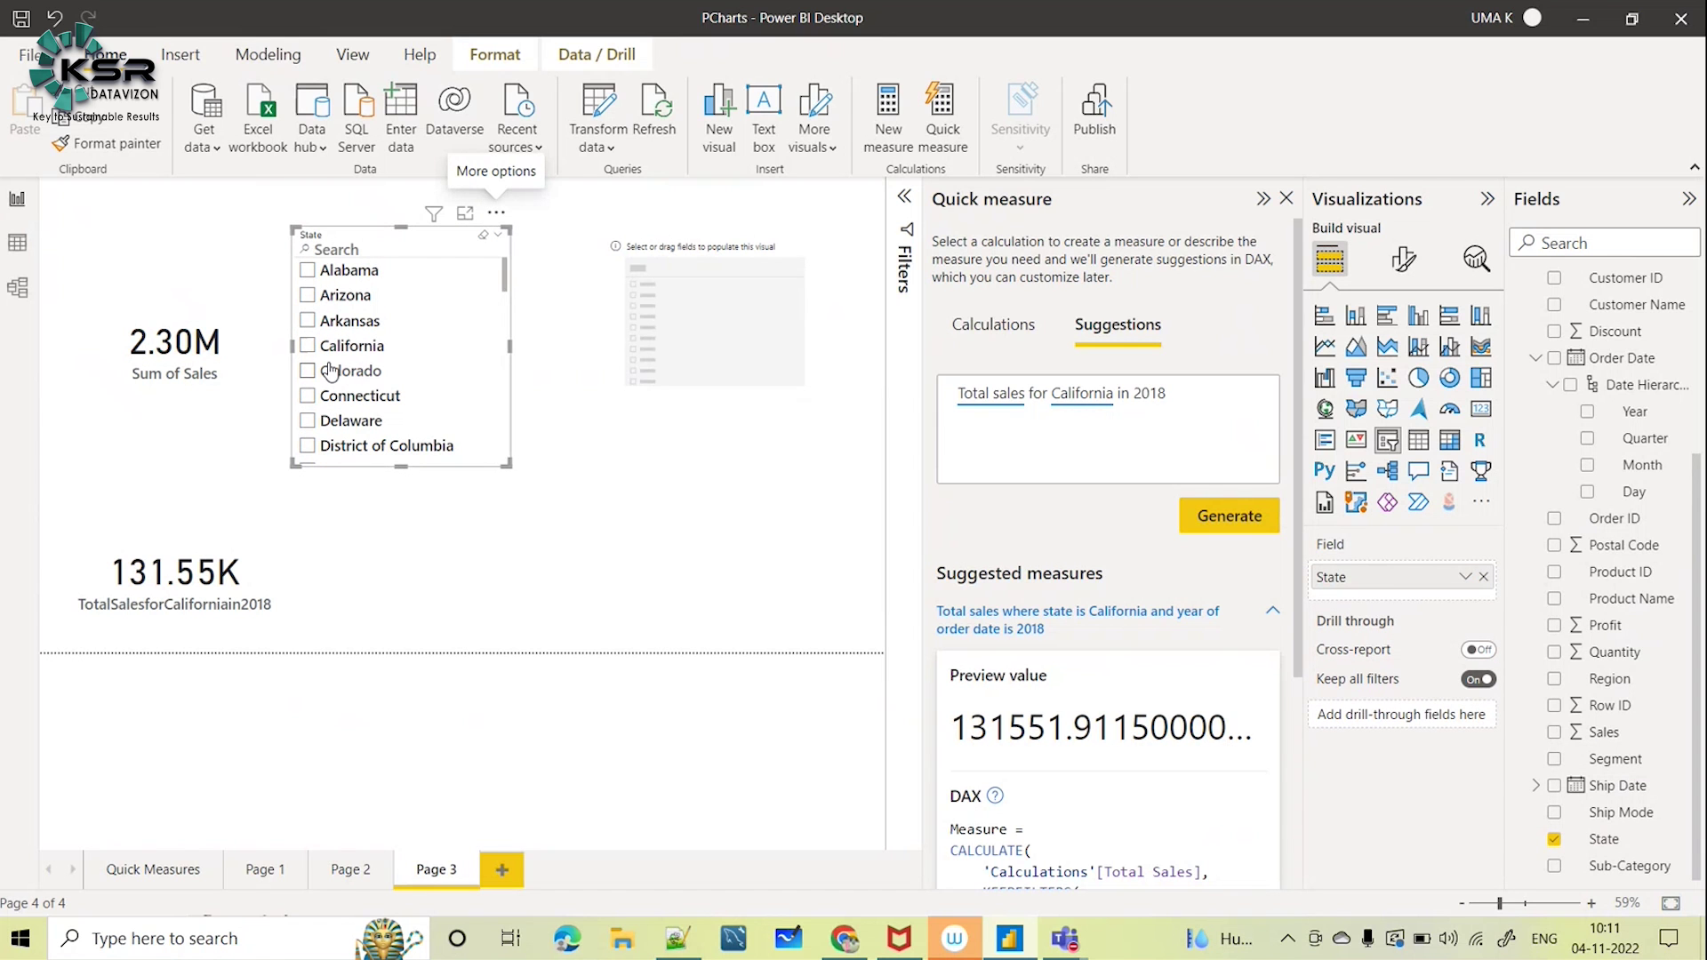
Search the State slicer for "Cal", filter the page to California, and select the Sales card
{"action": "left_click", "coordinate": [361, 248]}
{"action": "type", "text": "Cal"}
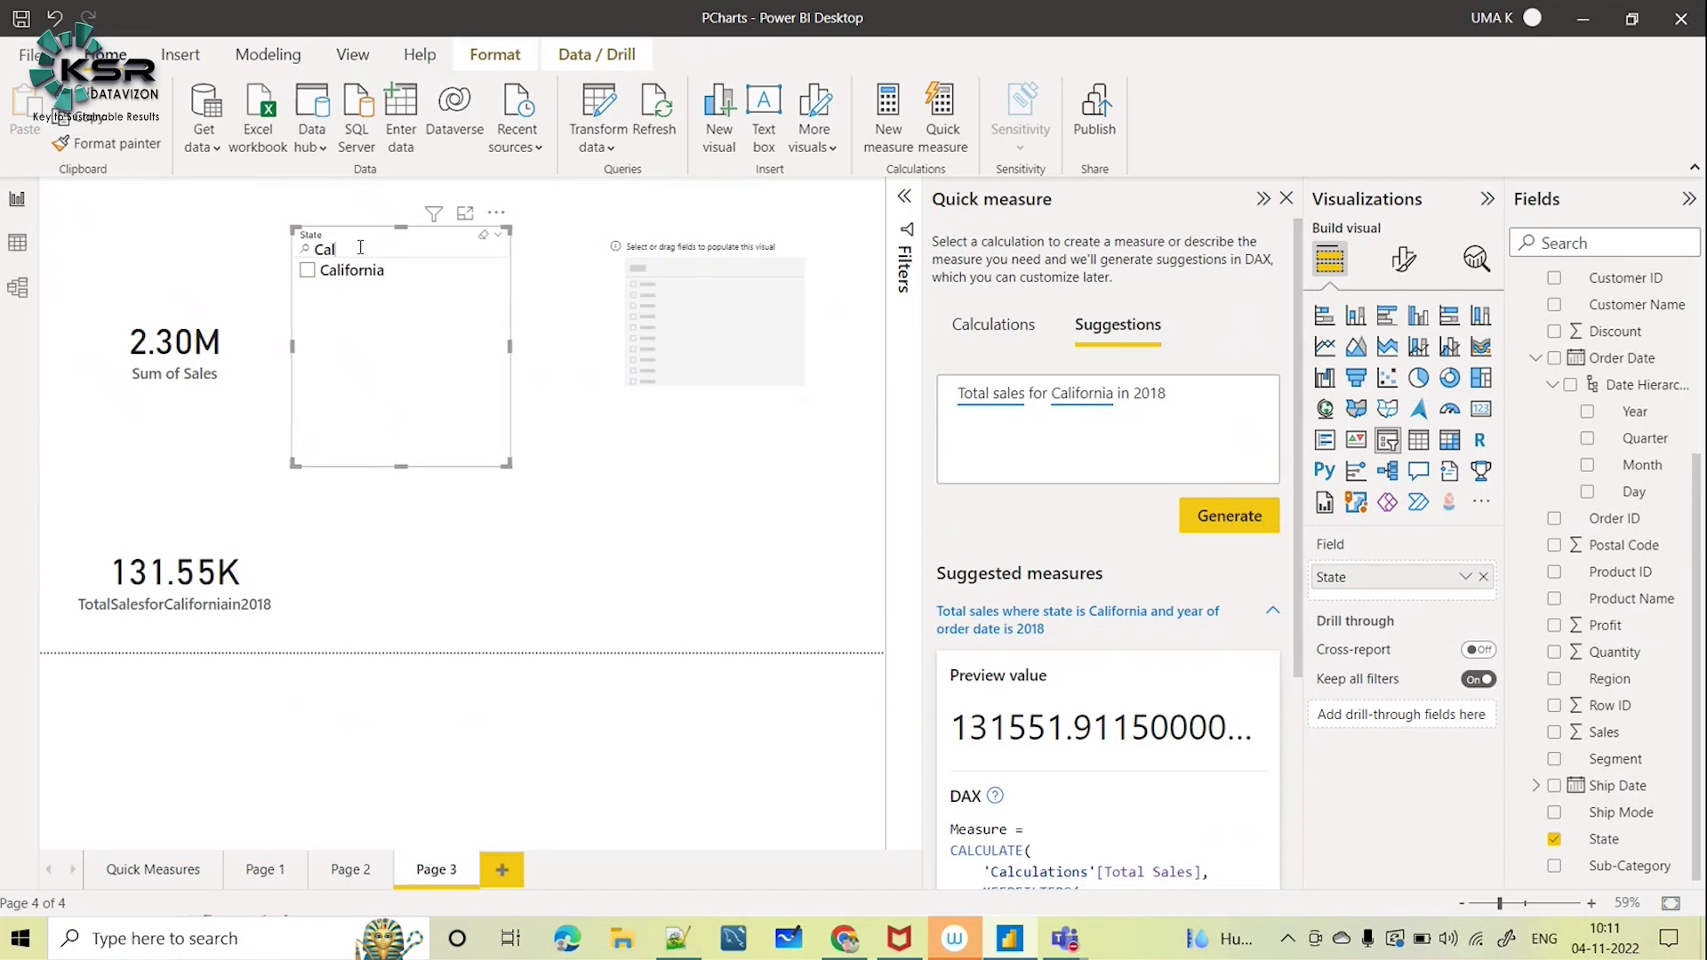
{"action": "left_click", "coordinate": [319, 270]}
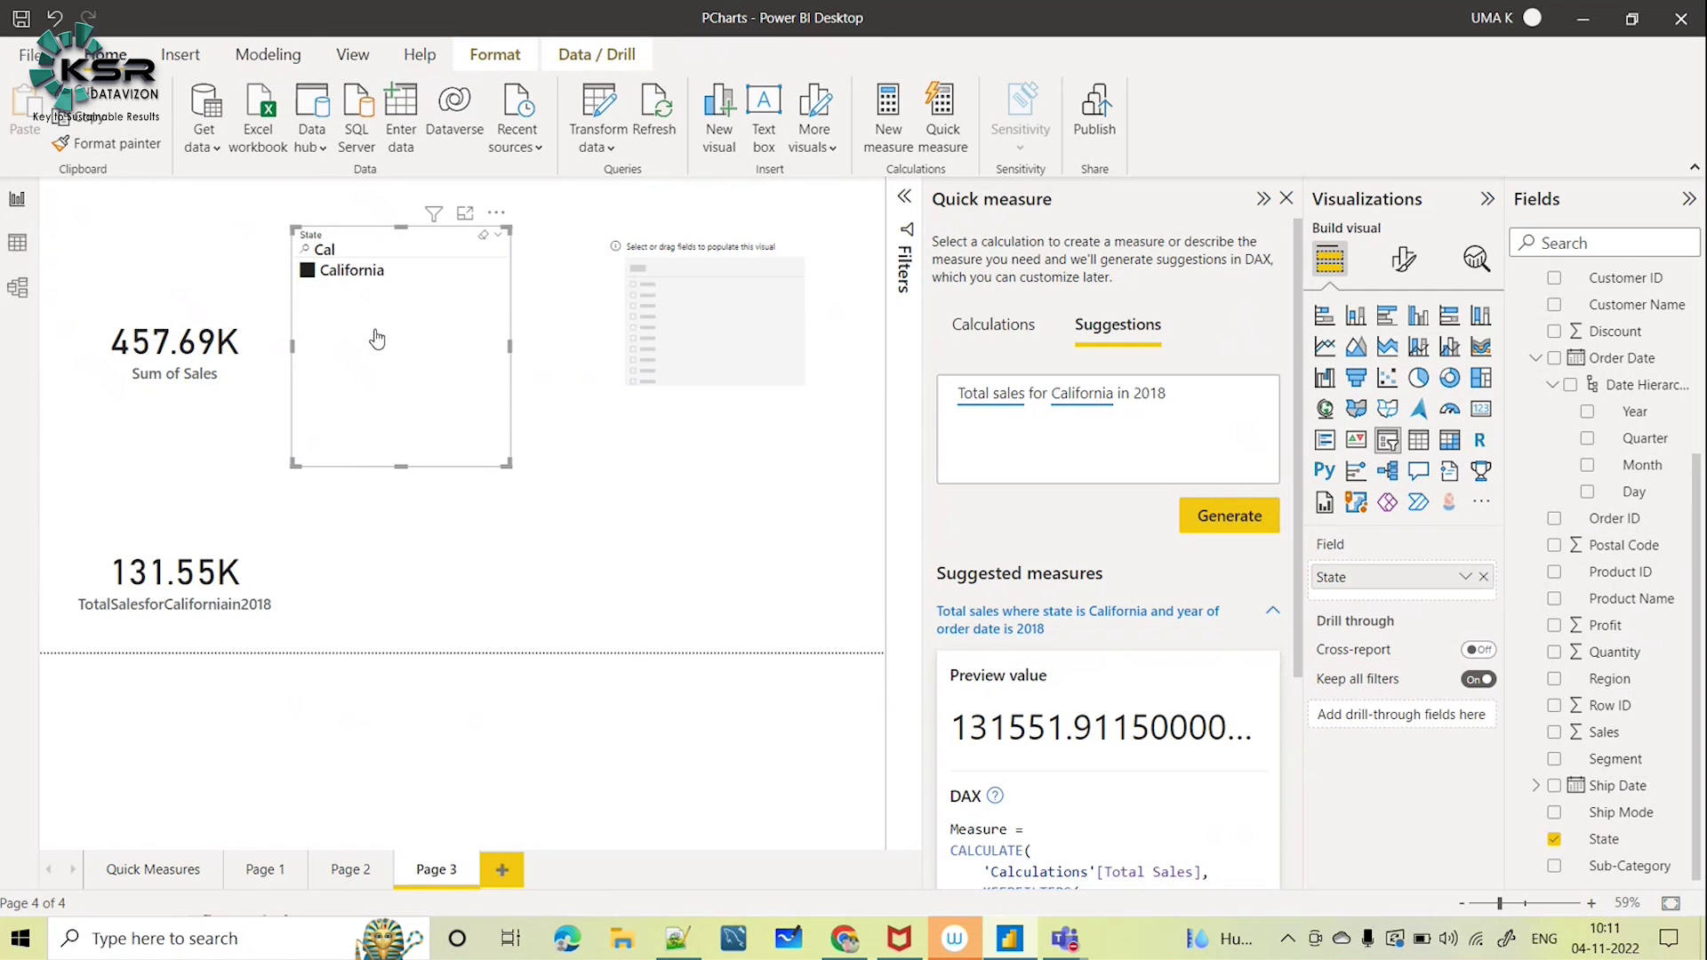
{"action": "left_click", "coordinate": [228, 413]}
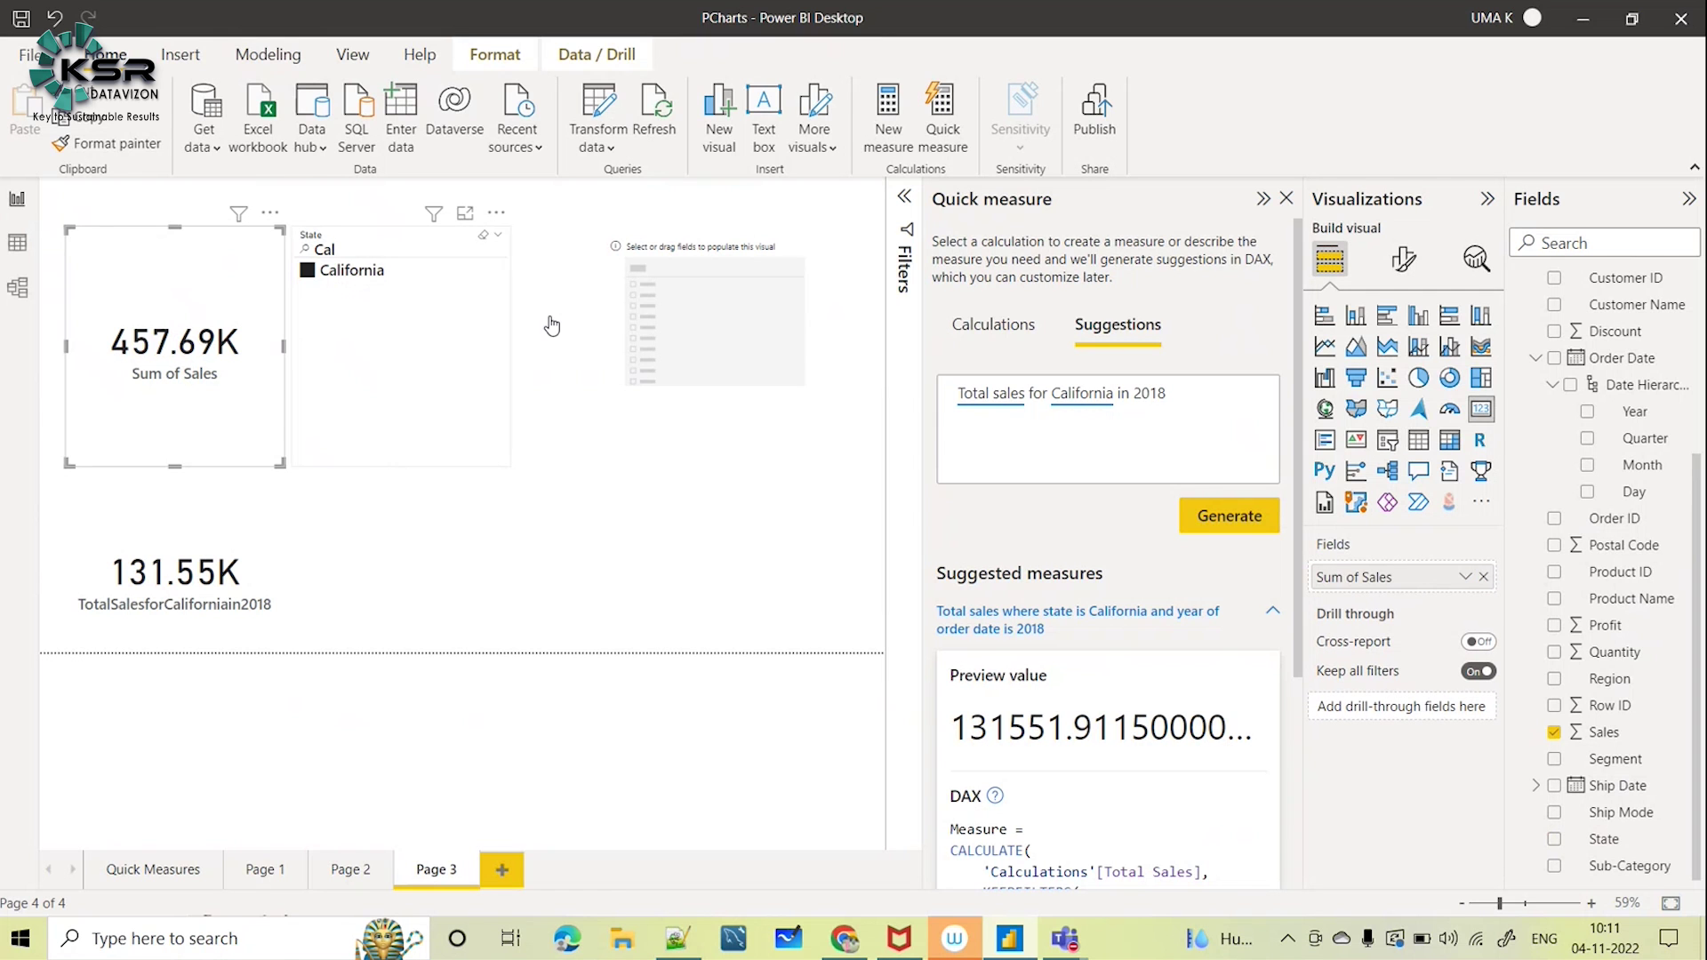
Show the Order Date hierarchy's Year in the empty slicer and change the slicer to a dropdown
{"action": "left_click", "coordinate": [759, 331]}
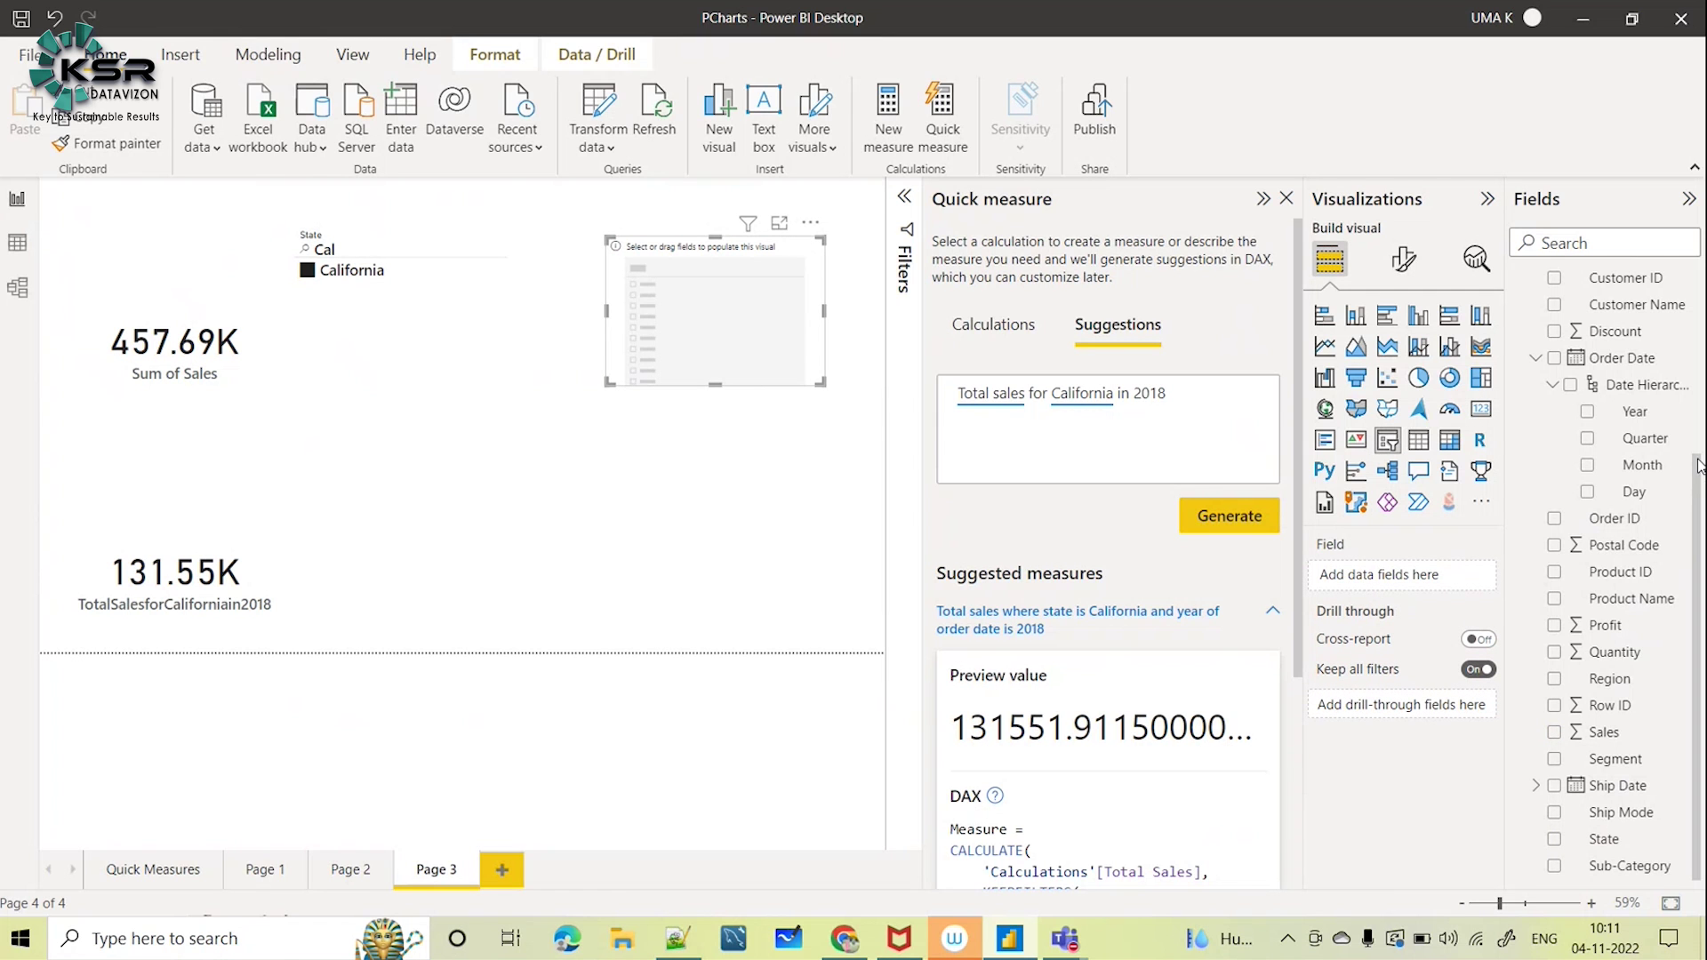
{"action": "left_click", "coordinate": [1587, 412]}
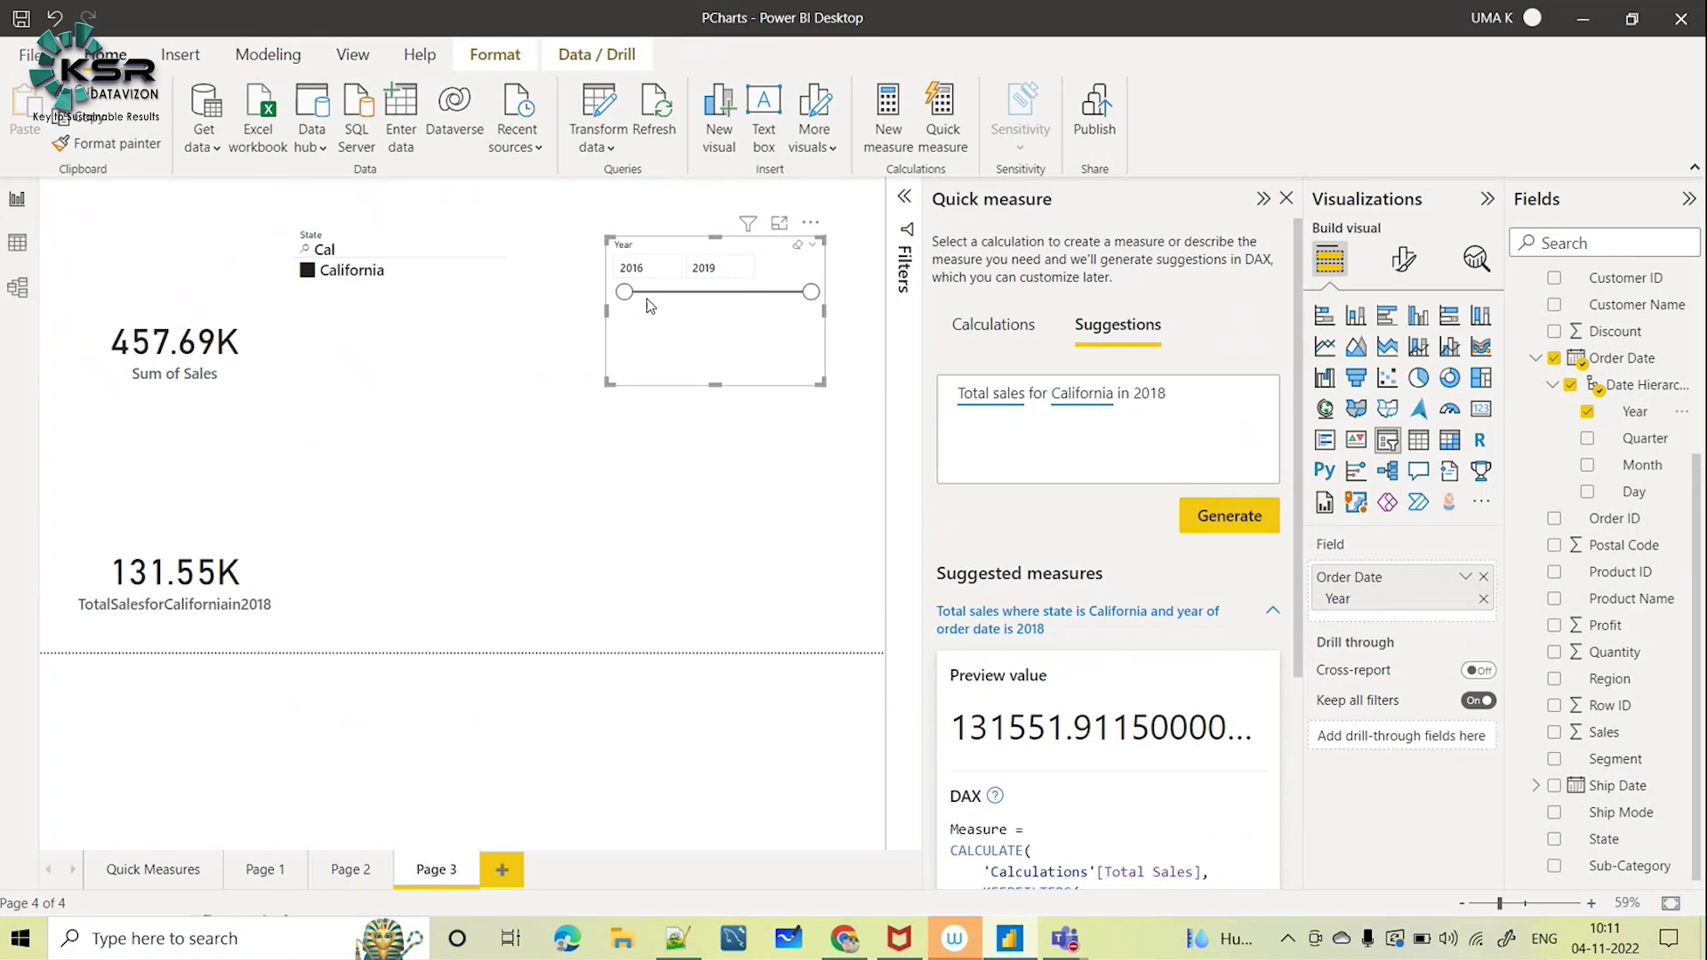
{"action": "left_click", "coordinate": [811, 248]}
{"action": "left_click", "coordinate": [836, 286]}
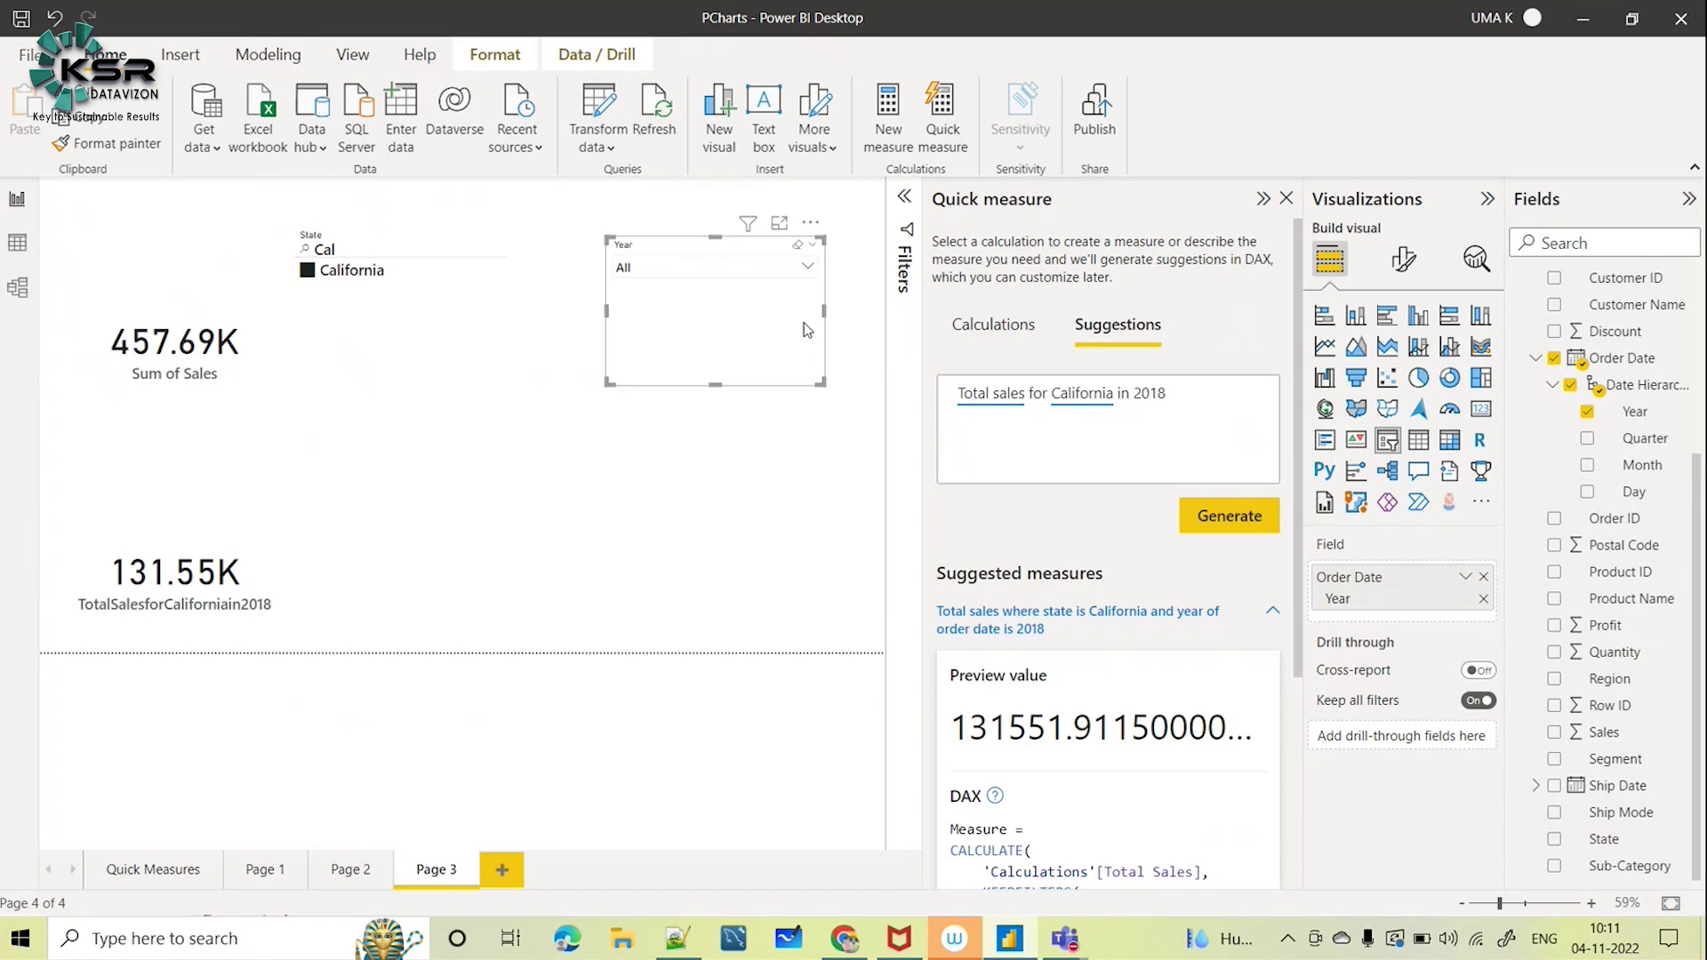
Filter the Year slicer to 2018 and deselect the slicer
{"action": "left_click", "coordinate": [803, 266]}
{"action": "left_click", "coordinate": [628, 345]}
{"action": "left_click", "coordinate": [745, 497]}
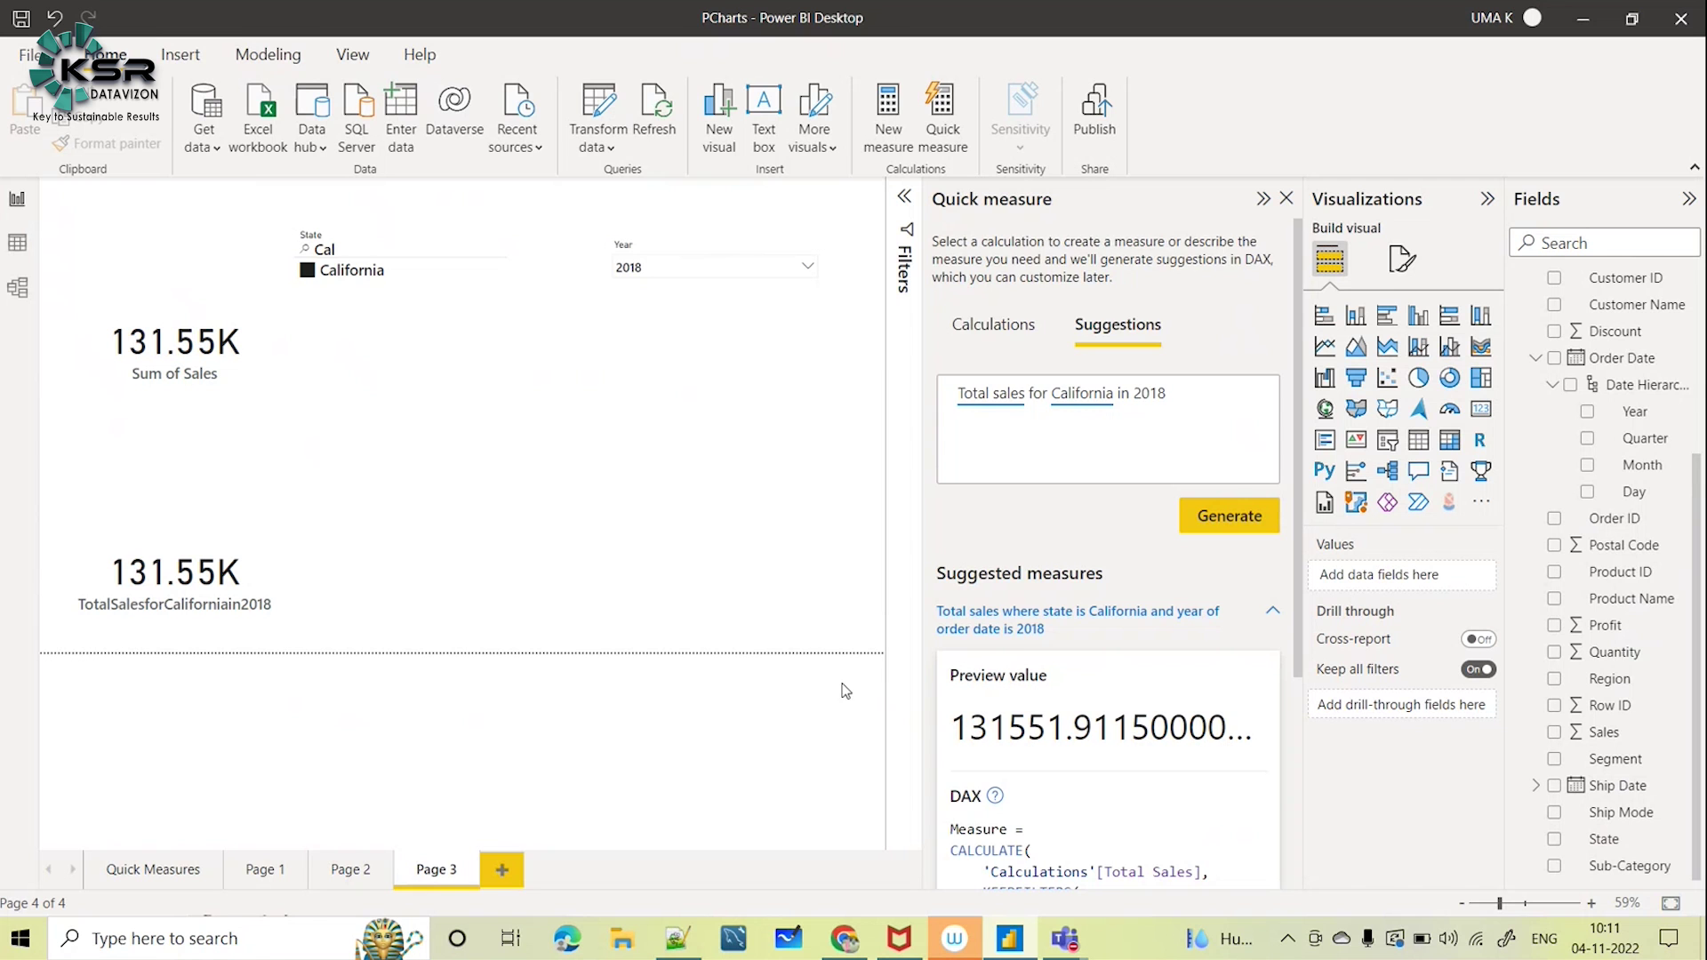
Examine the preview value and DAX formula of the suggested California 2018 sales measure
{"action": "scroll", "coordinate": [1135, 722], "scroll_direction": "down", "scroll_amount": 3}
{"action": "scroll", "coordinate": [1111, 623], "scroll_direction": "up", "scroll_amount": 3}
{"action": "scroll", "coordinate": [1082, 510], "scroll_direction": "down", "scroll_amount": 3}
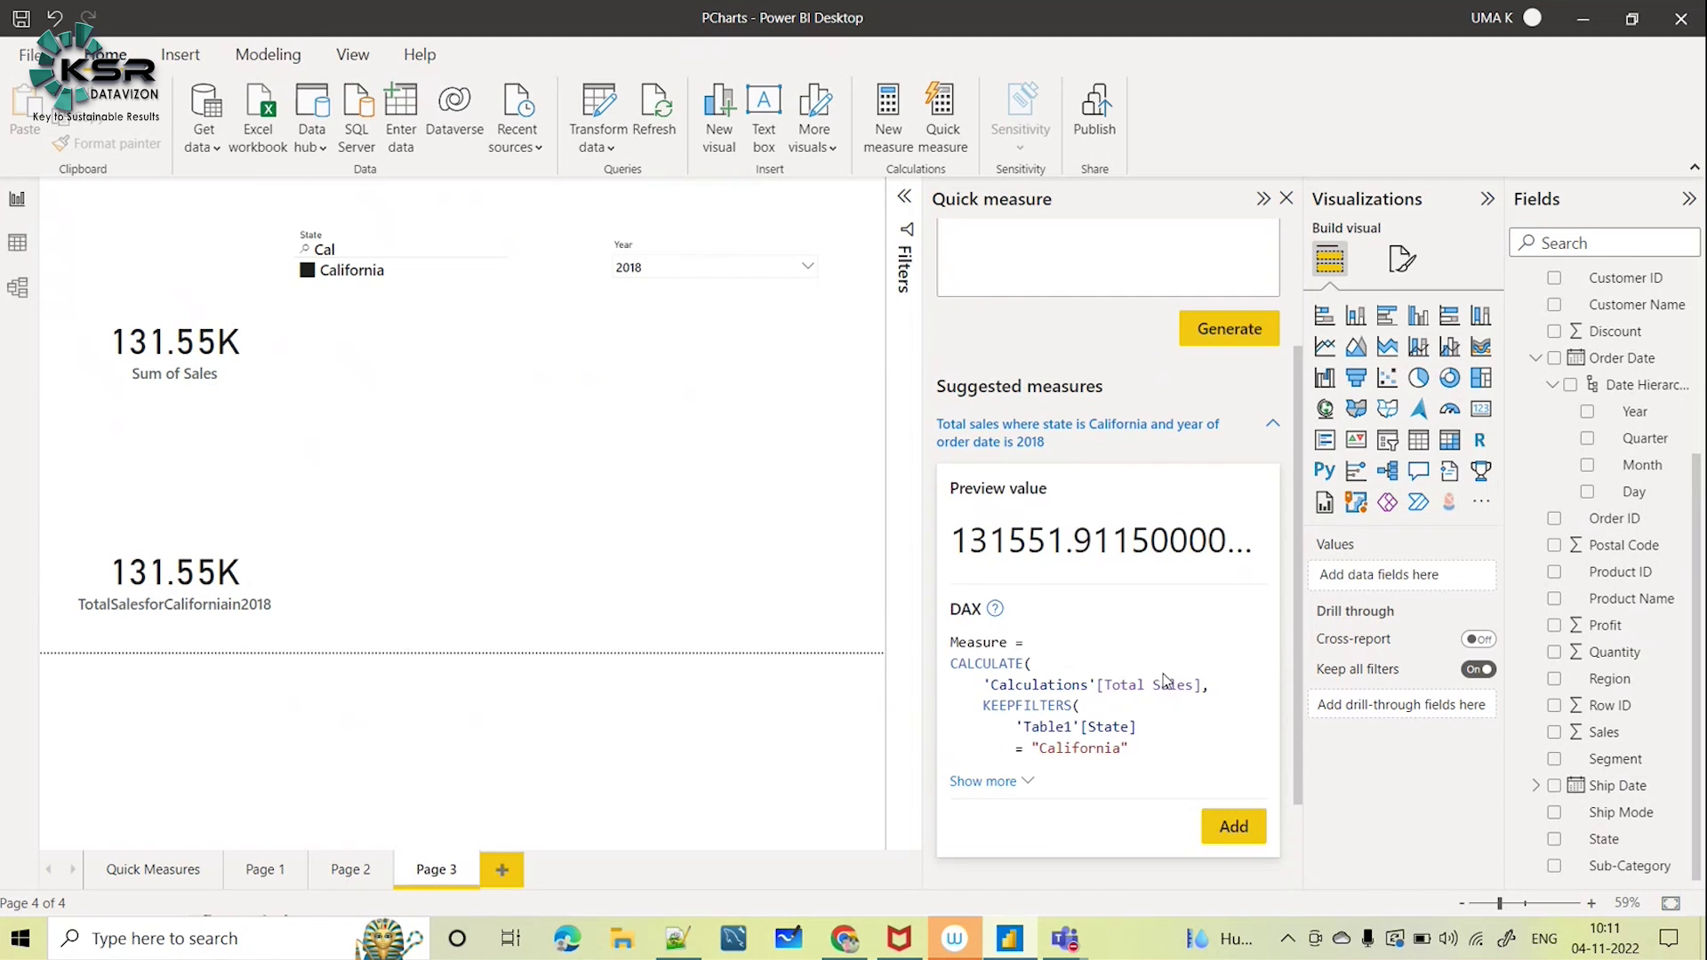
{"action": "scroll", "coordinate": [1096, 583], "scroll_direction": "up", "scroll_amount": 3}
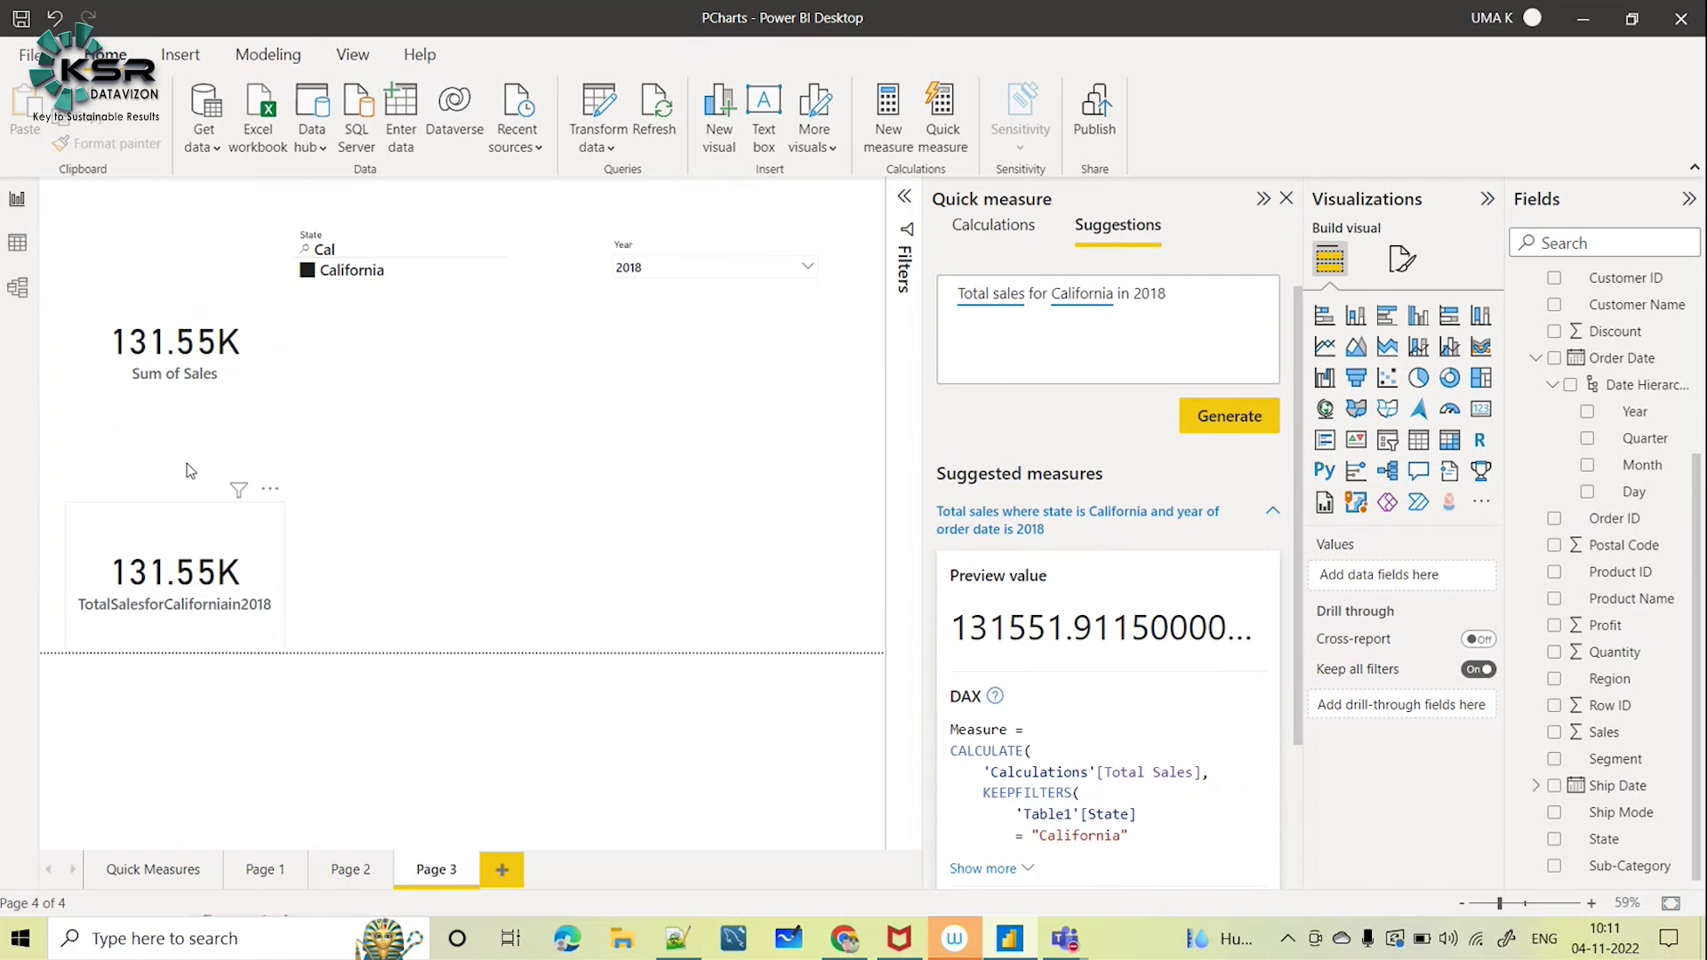
View Page 1 and Page 2, return to Page 3, and shift the Sales card slightly lower and toward the page's left edge
{"action": "left_click", "coordinate": [266, 872]}
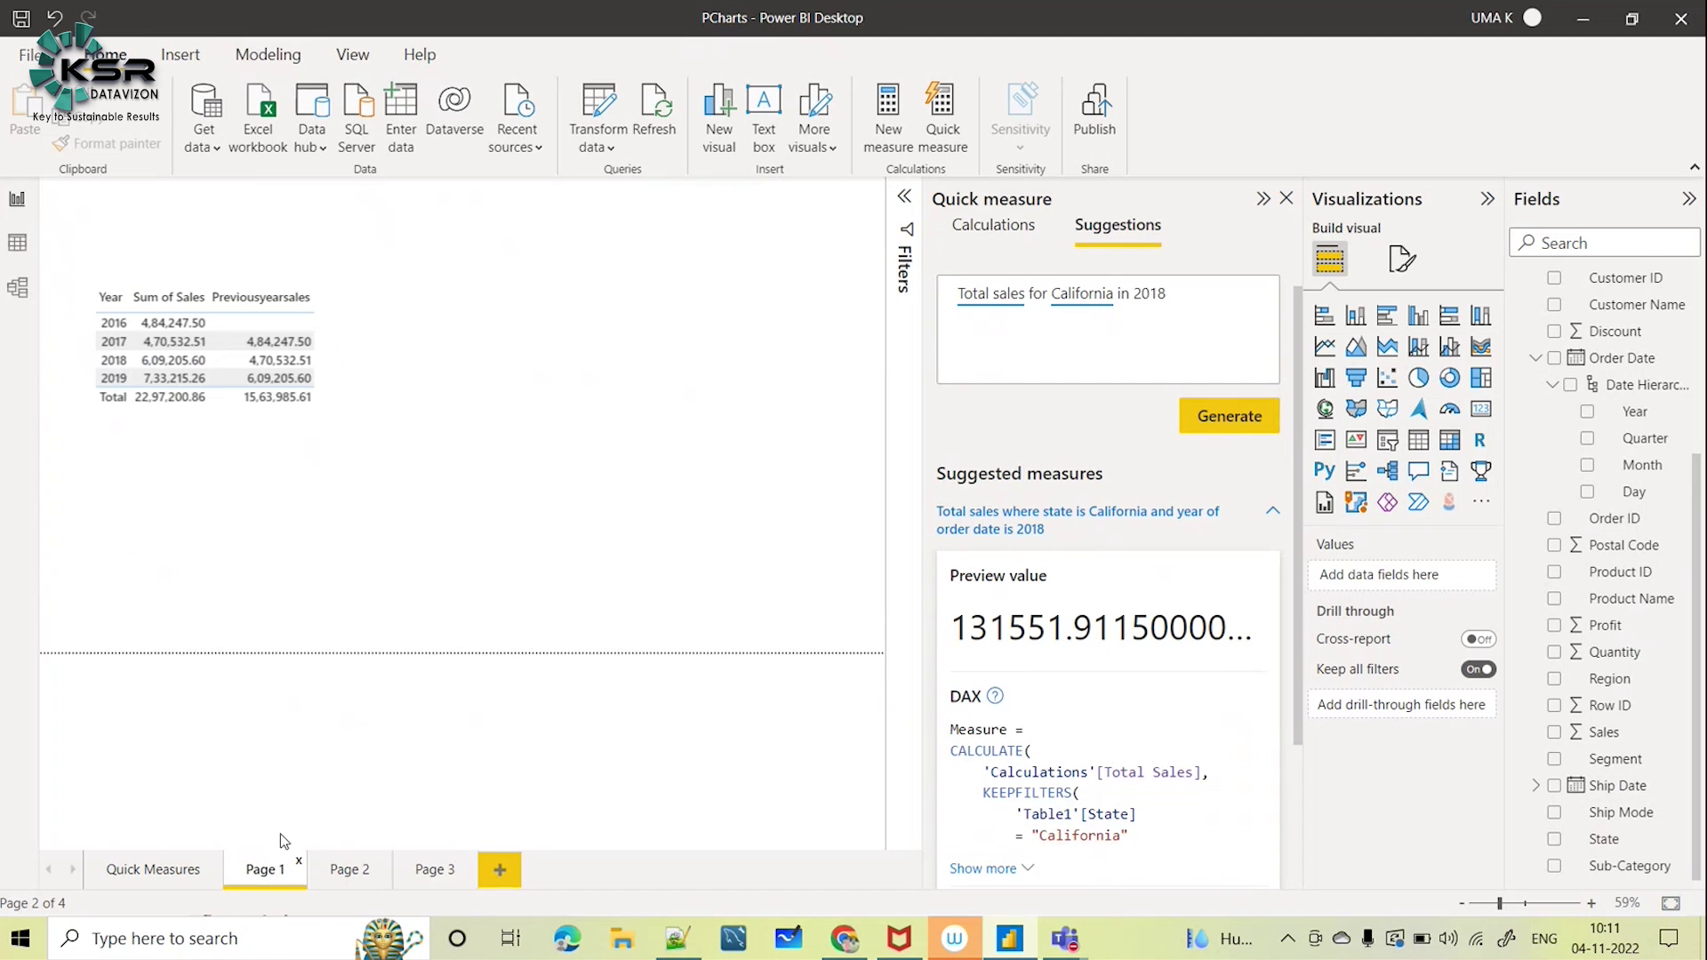
{"action": "left_click", "coordinate": [338, 880]}
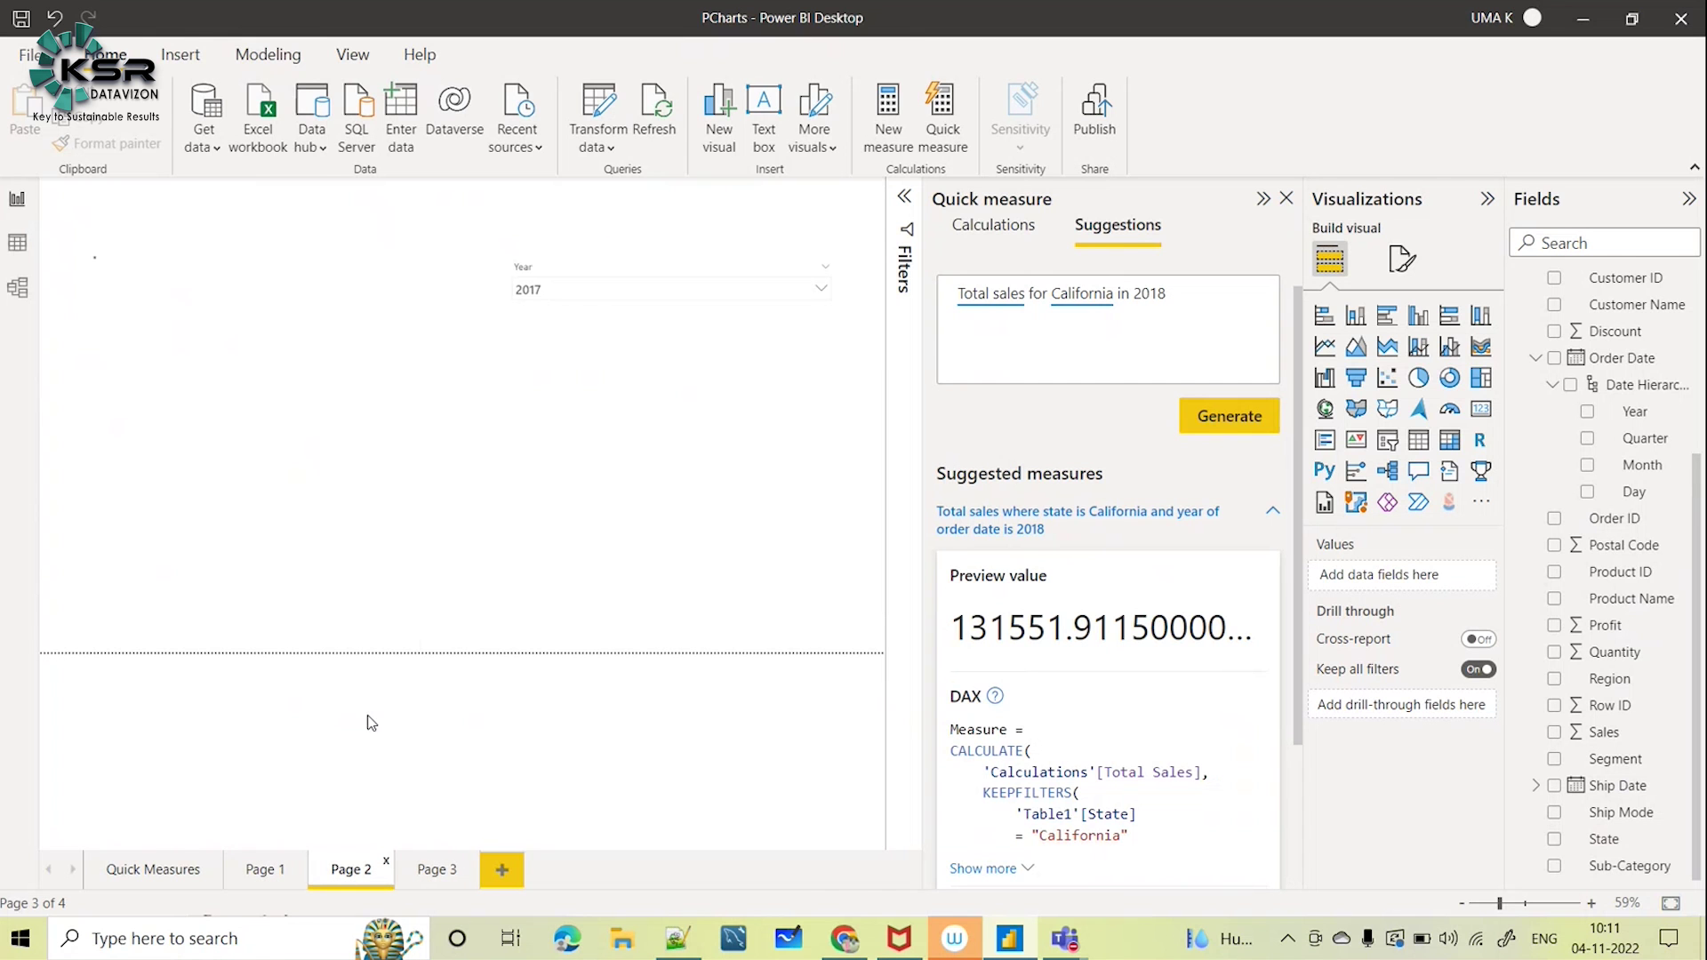
{"action": "left_click", "coordinate": [433, 873]}
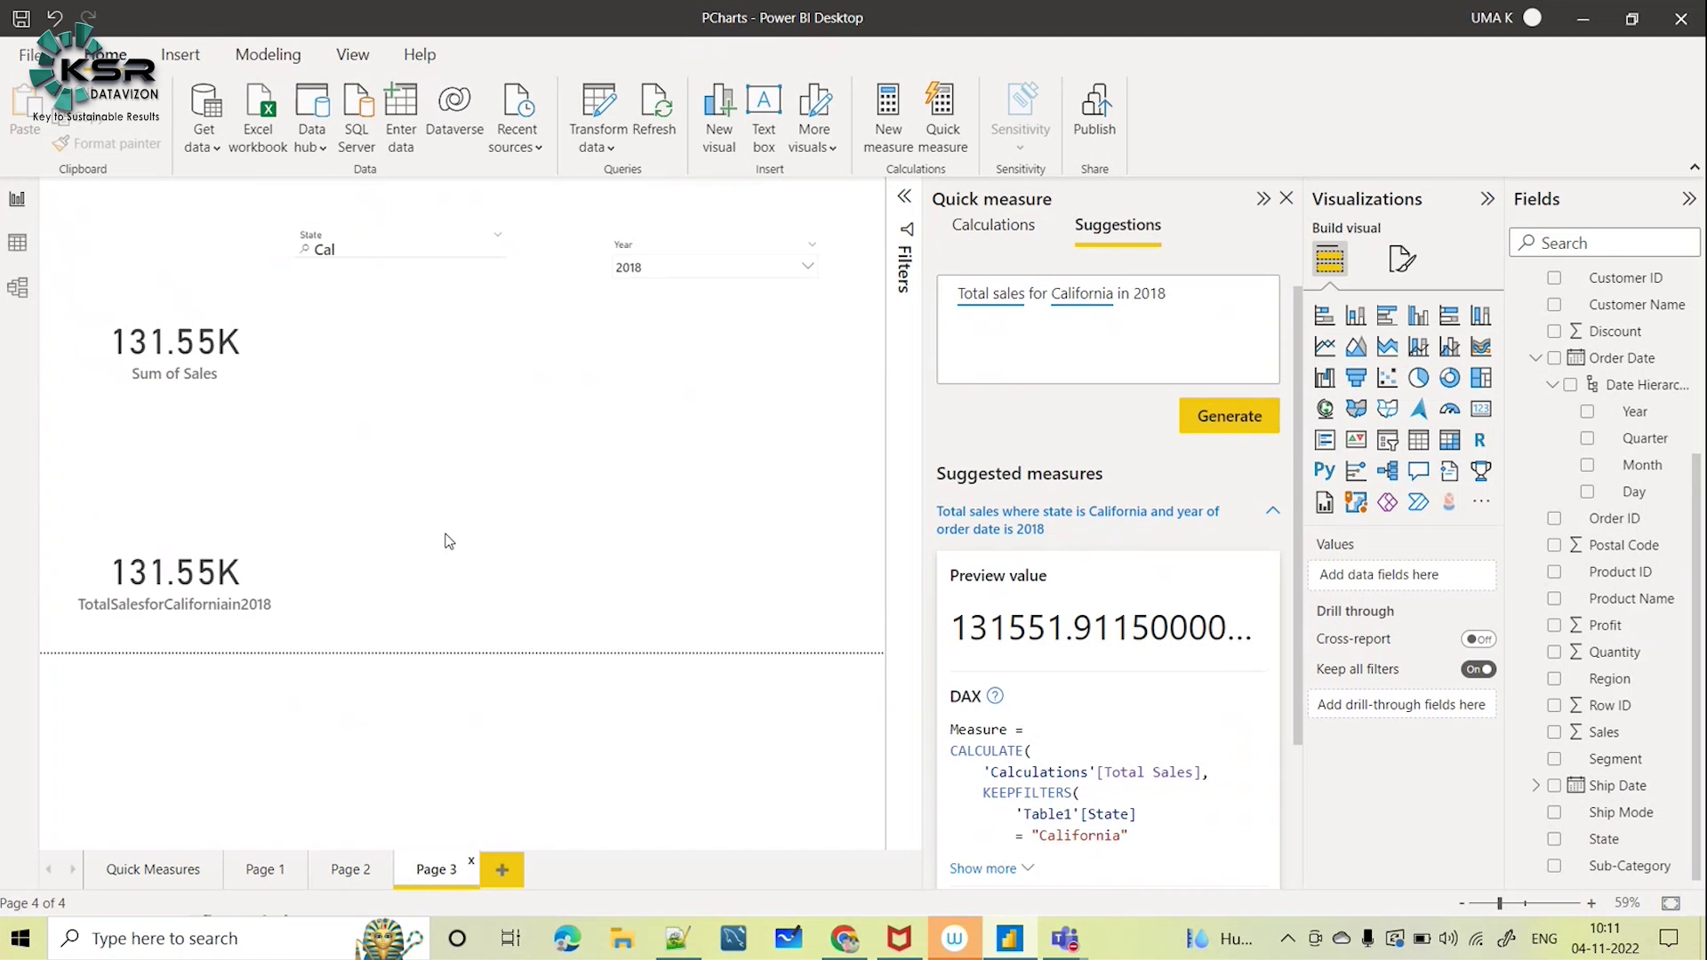
{"action": "left_click", "coordinate": [180, 439]}
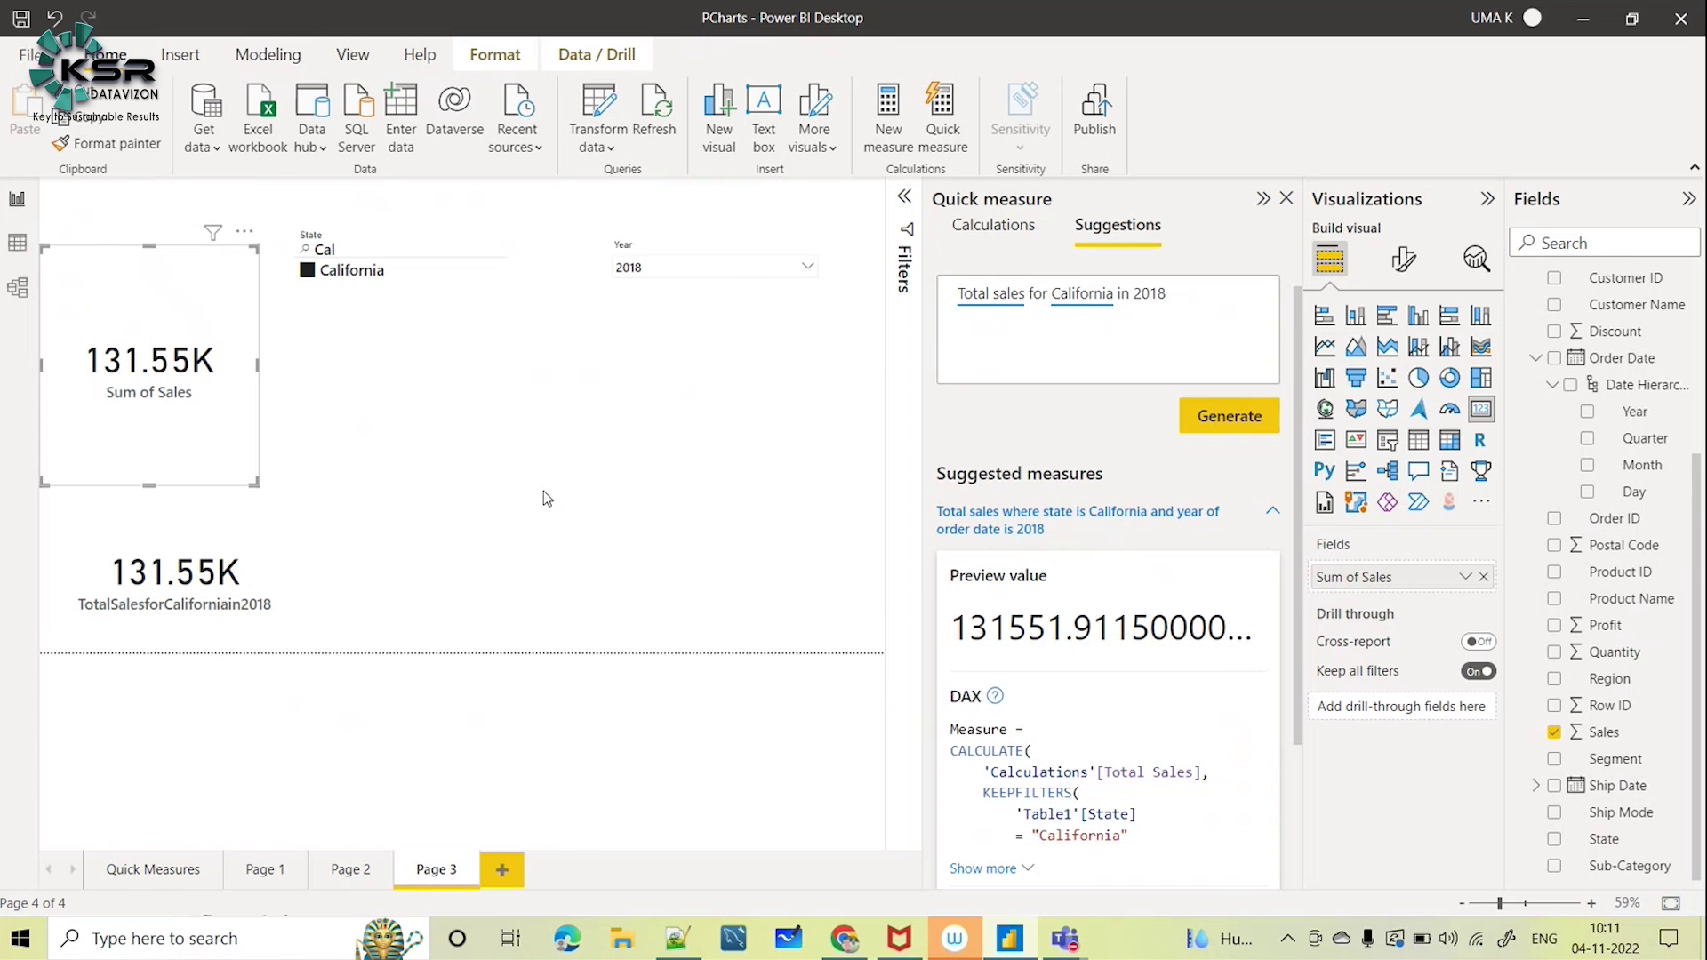
On a new report page, replace the quick measure description with "Total Profit for Florida (state)" and generate suggestions
{"action": "left_click", "coordinate": [502, 871]}
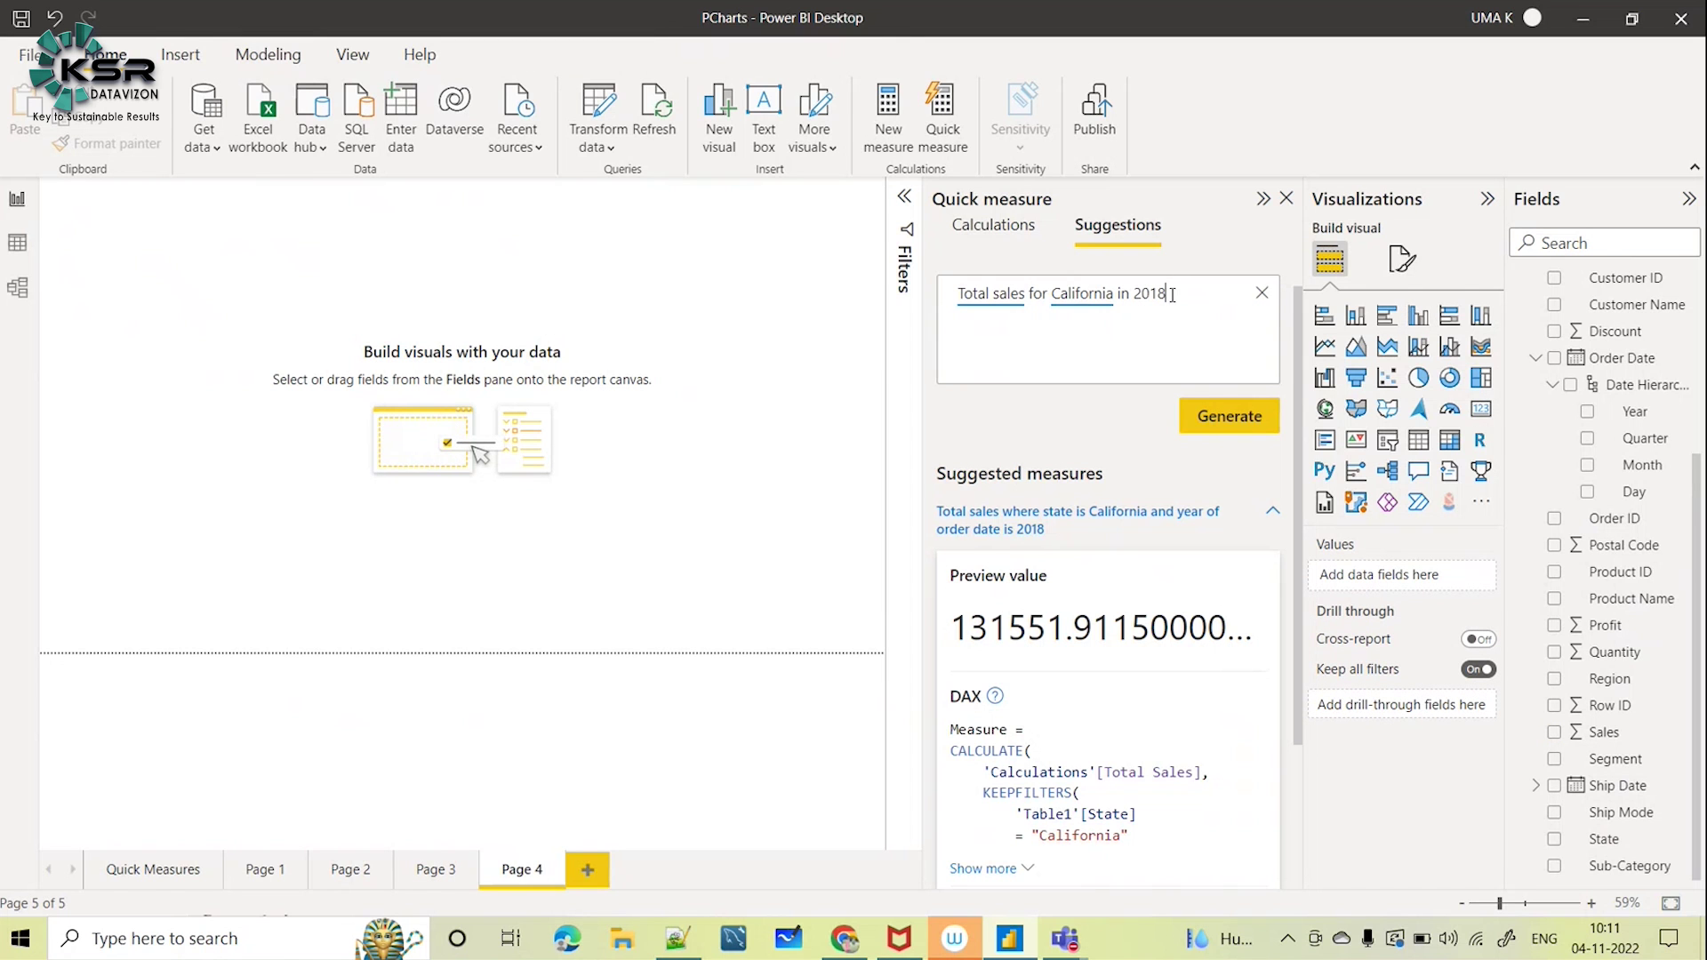
{"action": "left_click", "coordinate": [1259, 294]}
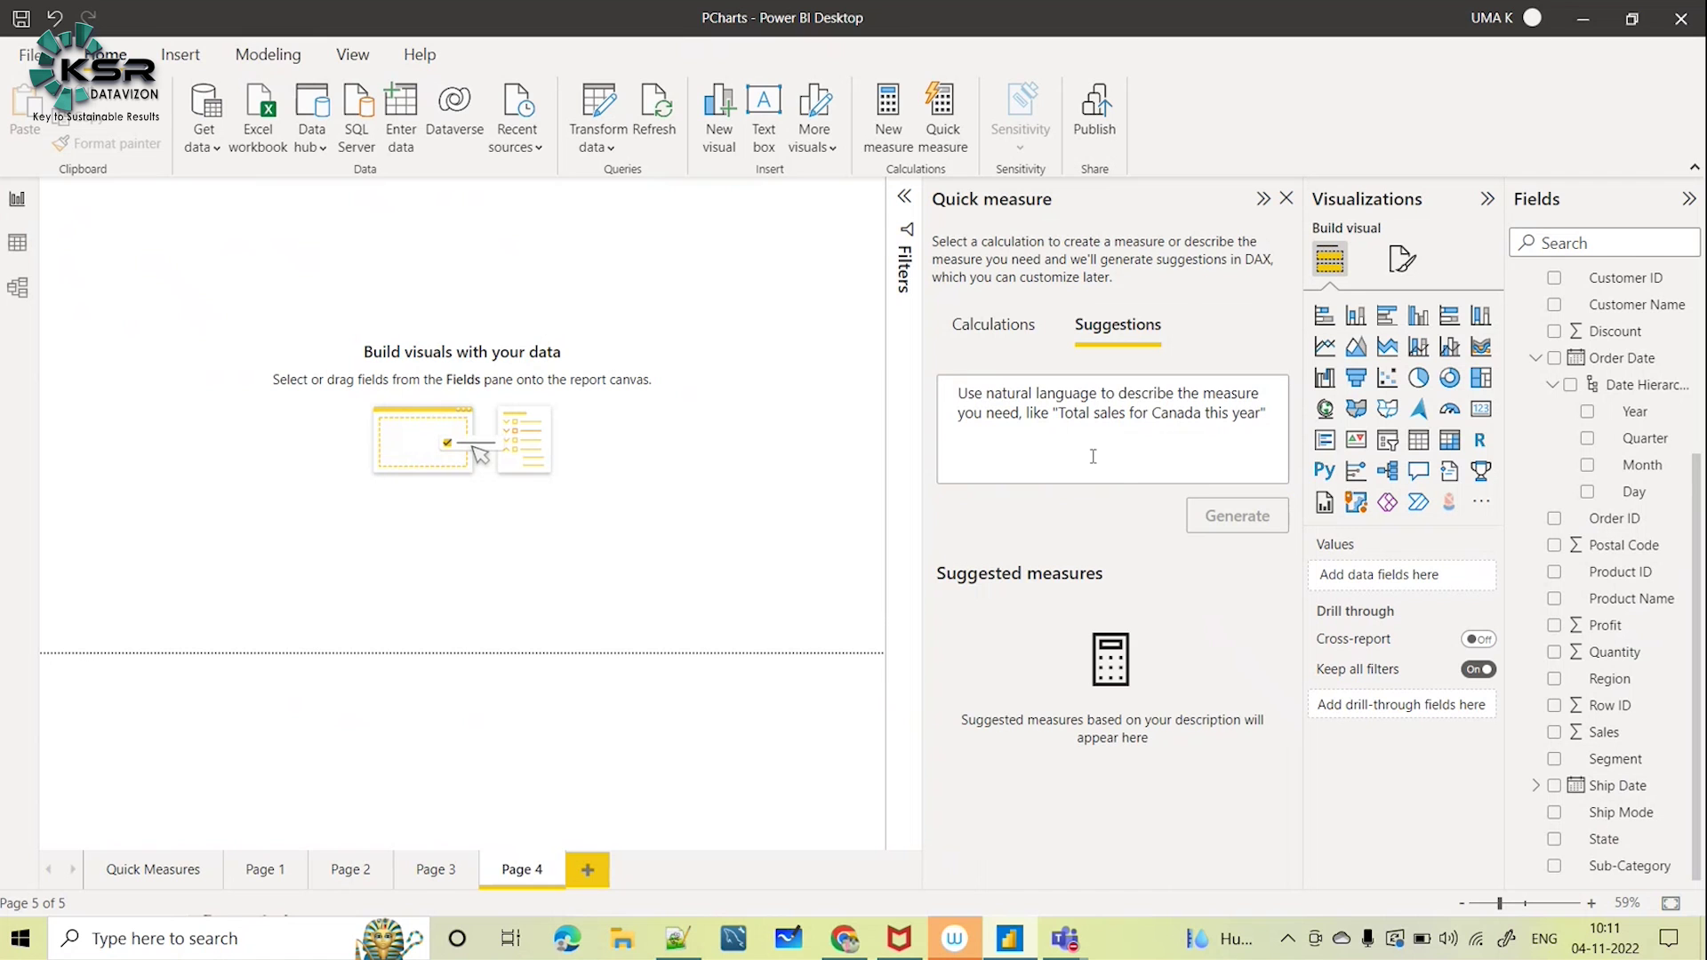
{"action": "left_click", "coordinate": [1041, 395]}
{"action": "type", "text": "Total "}
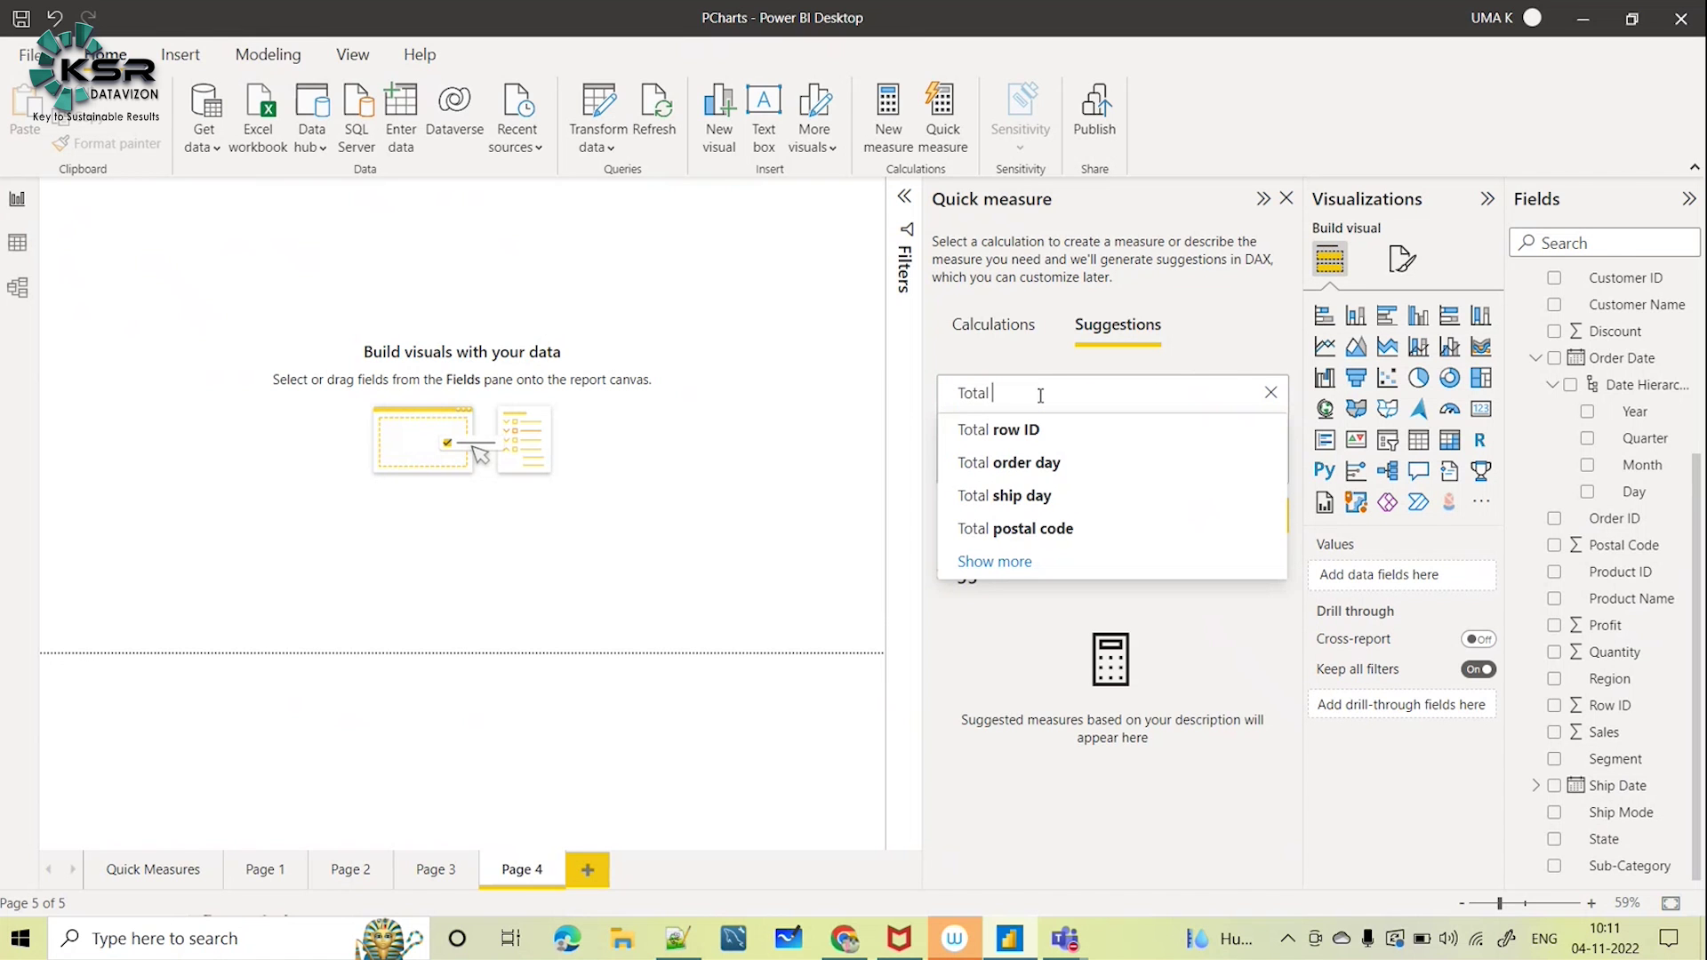
{"action": "type", "text": "Prof"}
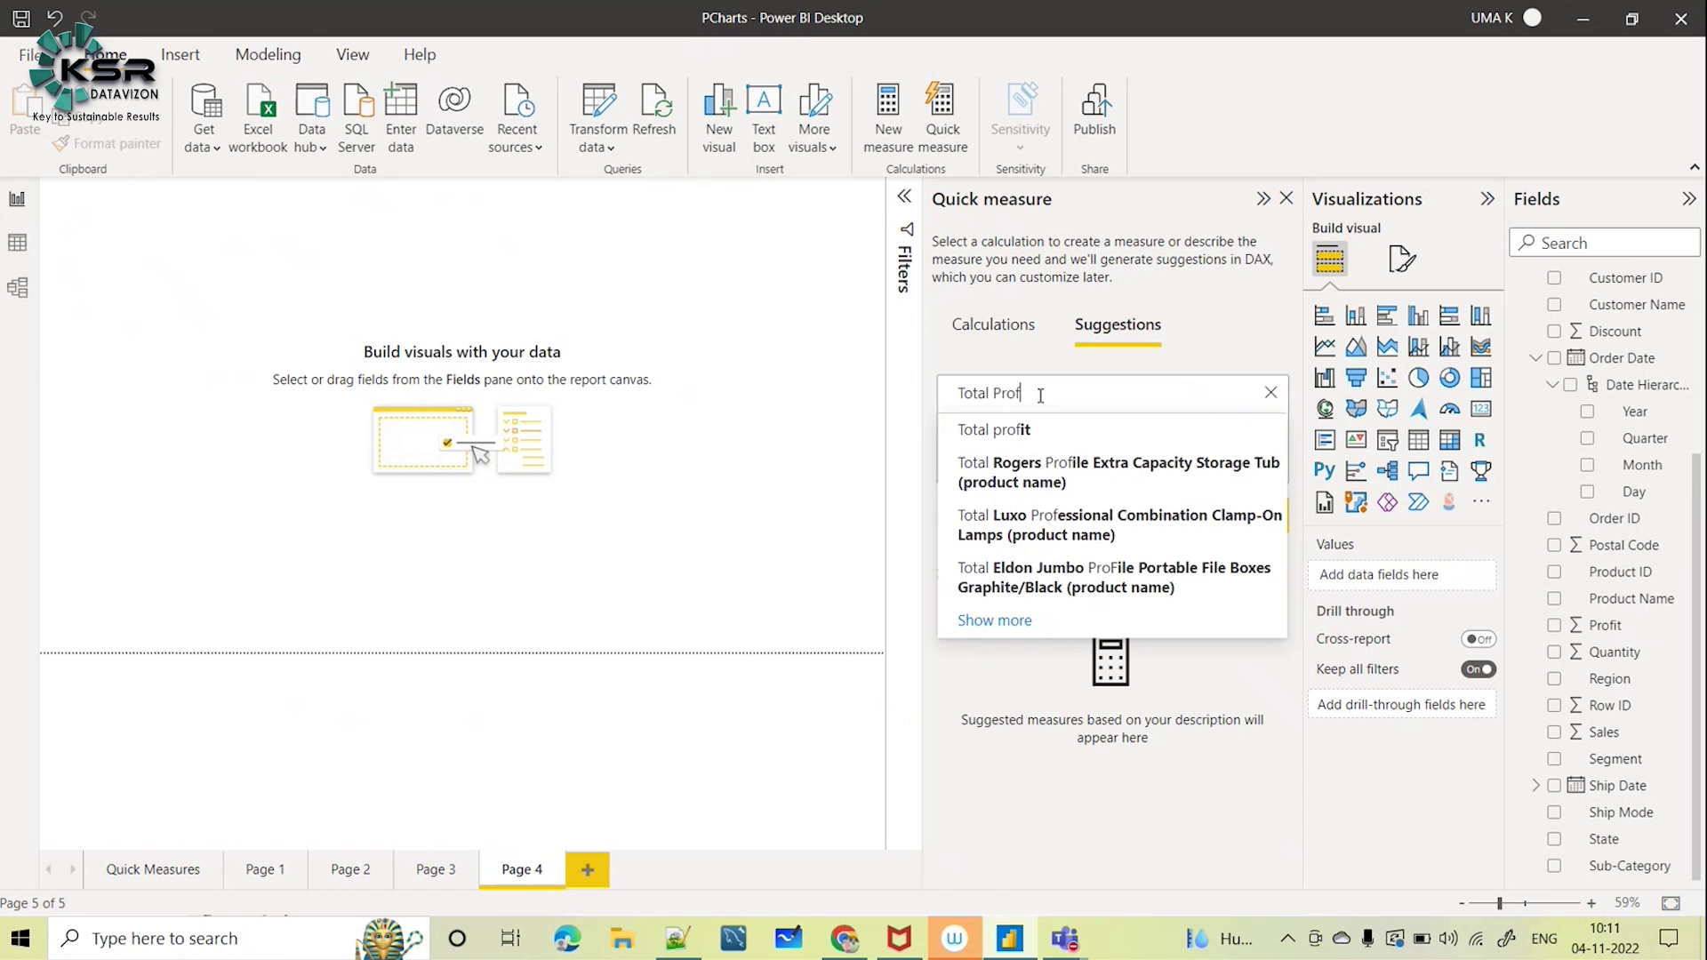
{"action": "type", "text": "it for"}
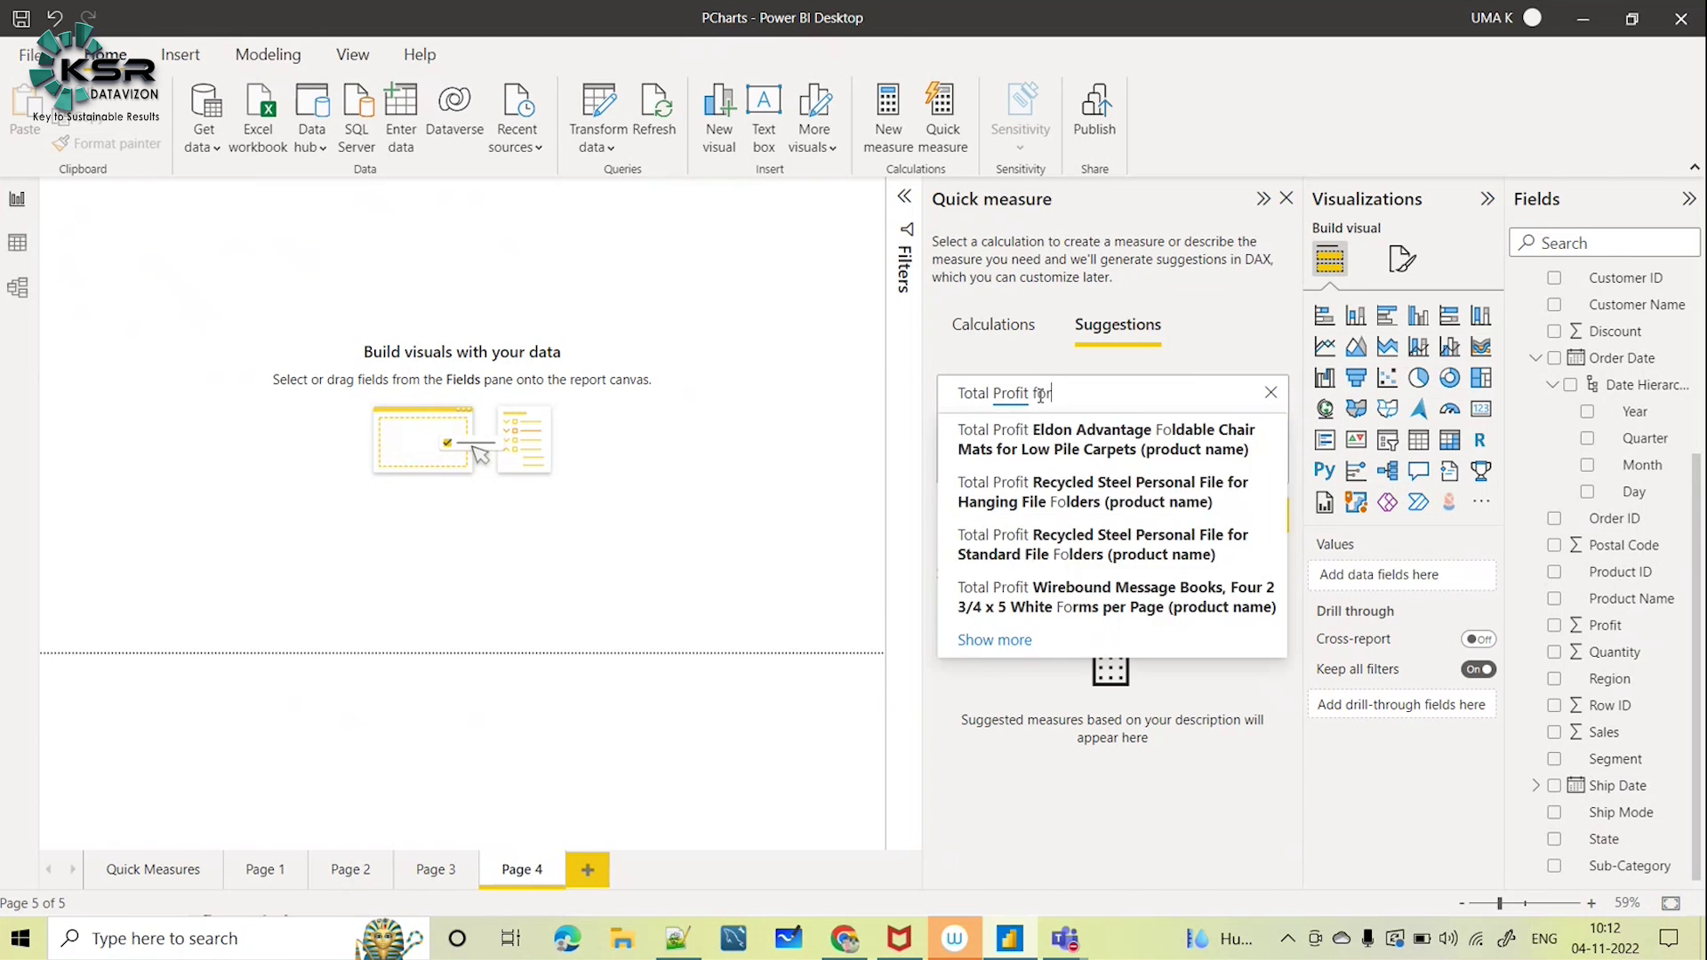
{"action": "type", "text": " Flo"}
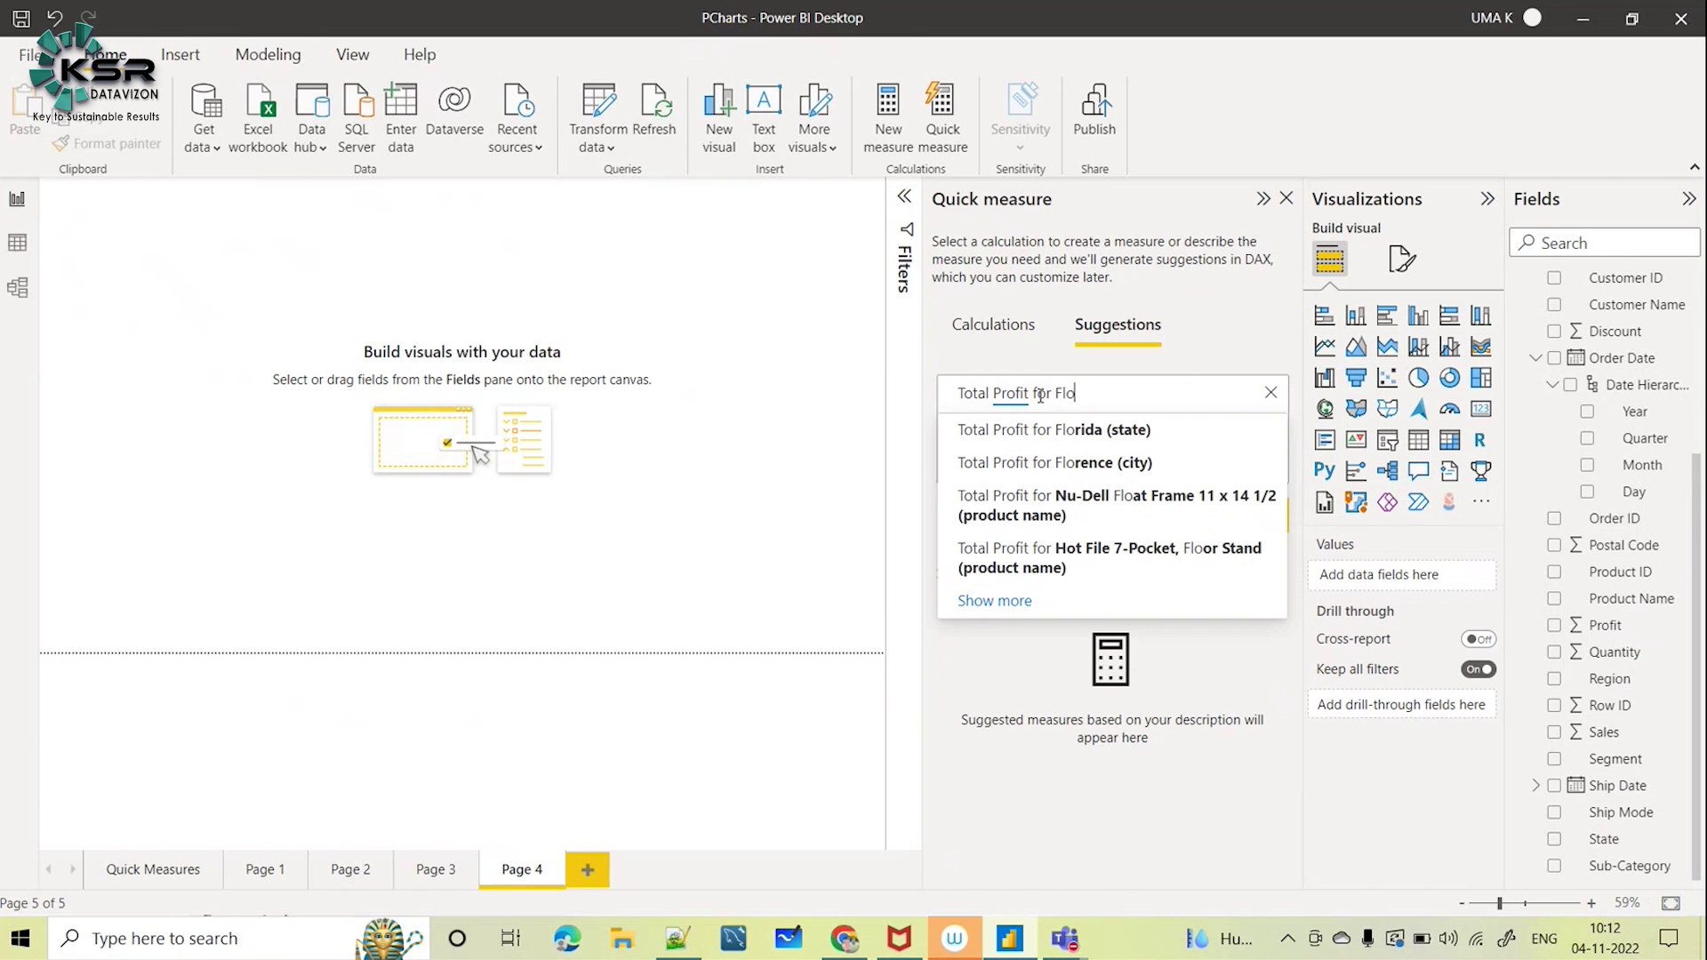
{"action": "left_click", "coordinate": [1065, 433]}
{"action": "left_click", "coordinate": [1243, 521]}
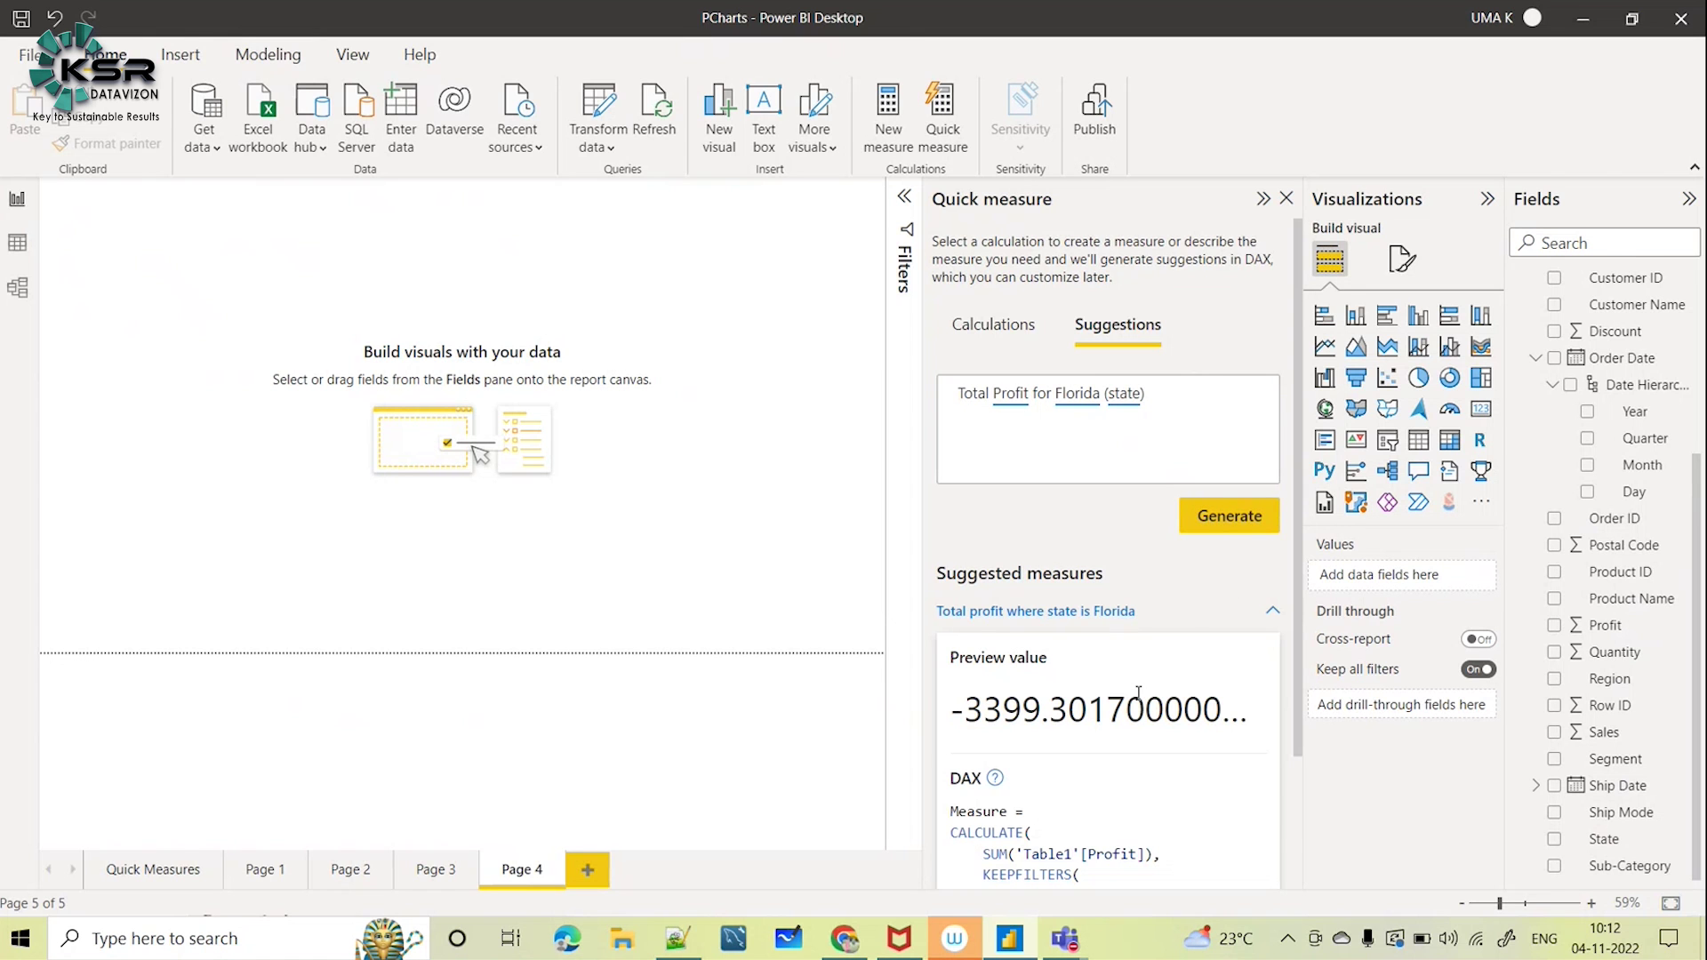
Examine the suggested Florida profit measure's preview value and DAX, and look through the tables' available fields
{"action": "scroll", "coordinate": [1139, 692], "scroll_direction": "down", "scroll_amount": 1}
{"action": "scroll", "coordinate": [1147, 714], "scroll_direction": "down", "scroll_amount": 1}
{"action": "scroll", "coordinate": [1146, 712], "scroll_direction": "up", "scroll_amount": 2}
{"action": "scroll", "coordinate": [1116, 560], "scroll_direction": "down", "scroll_amount": 2}
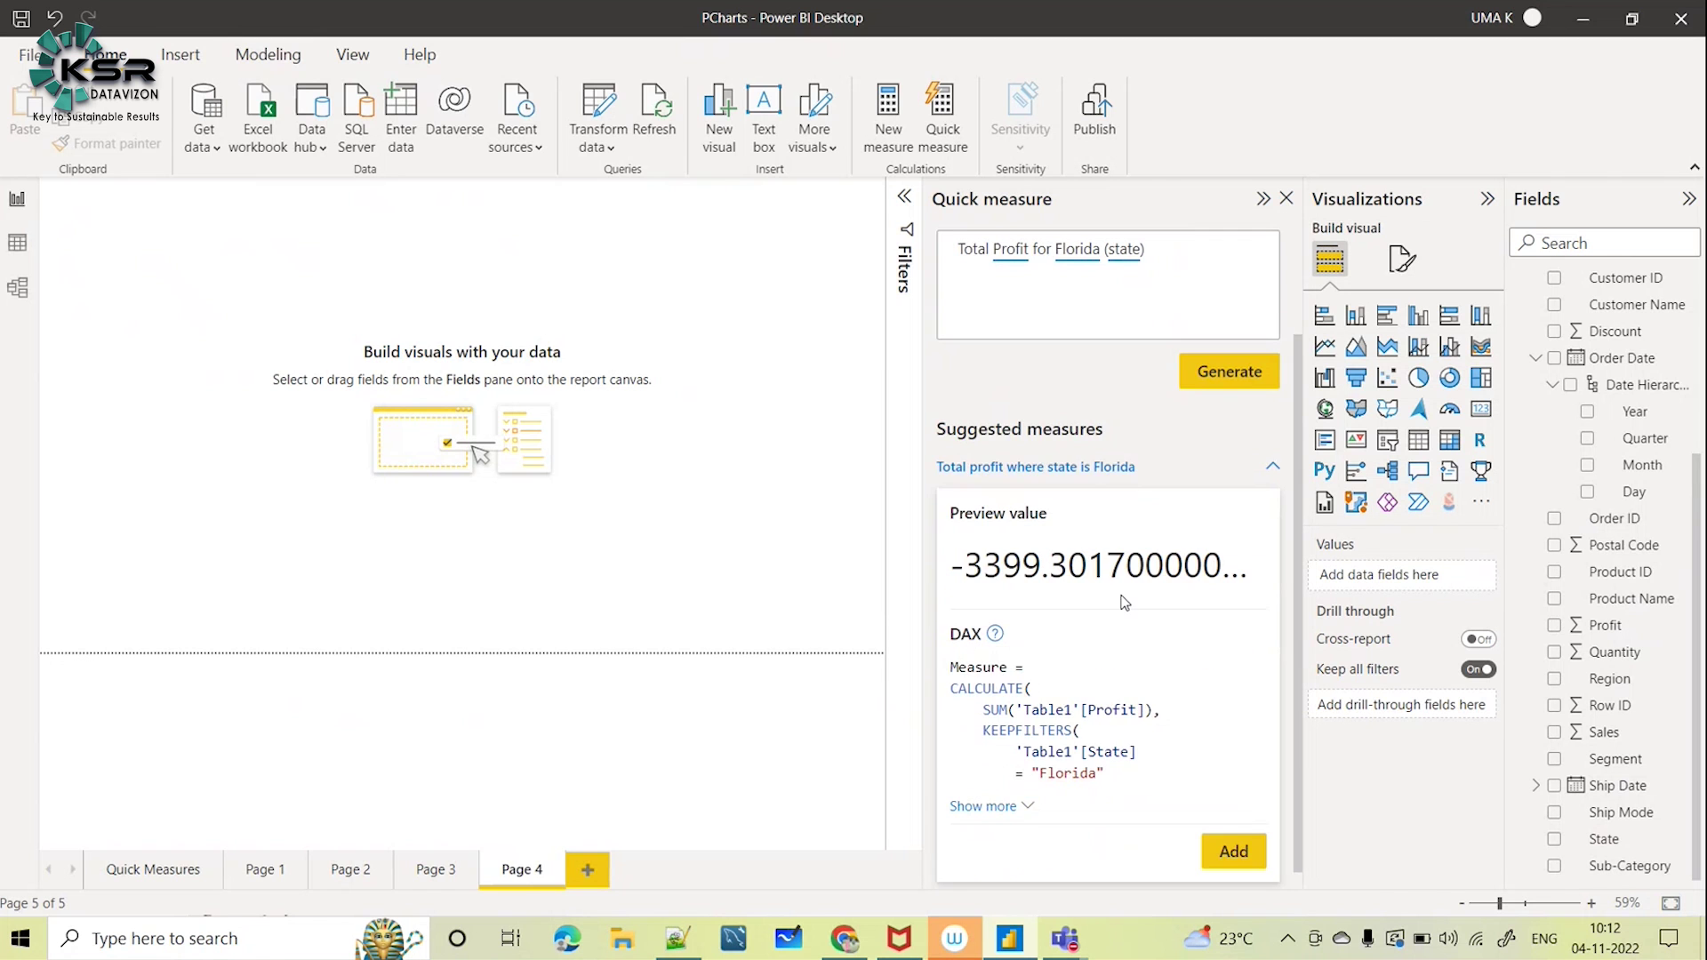
{"action": "scroll", "coordinate": [1052, 610], "scroll_direction": "up", "scroll_amount": 1}
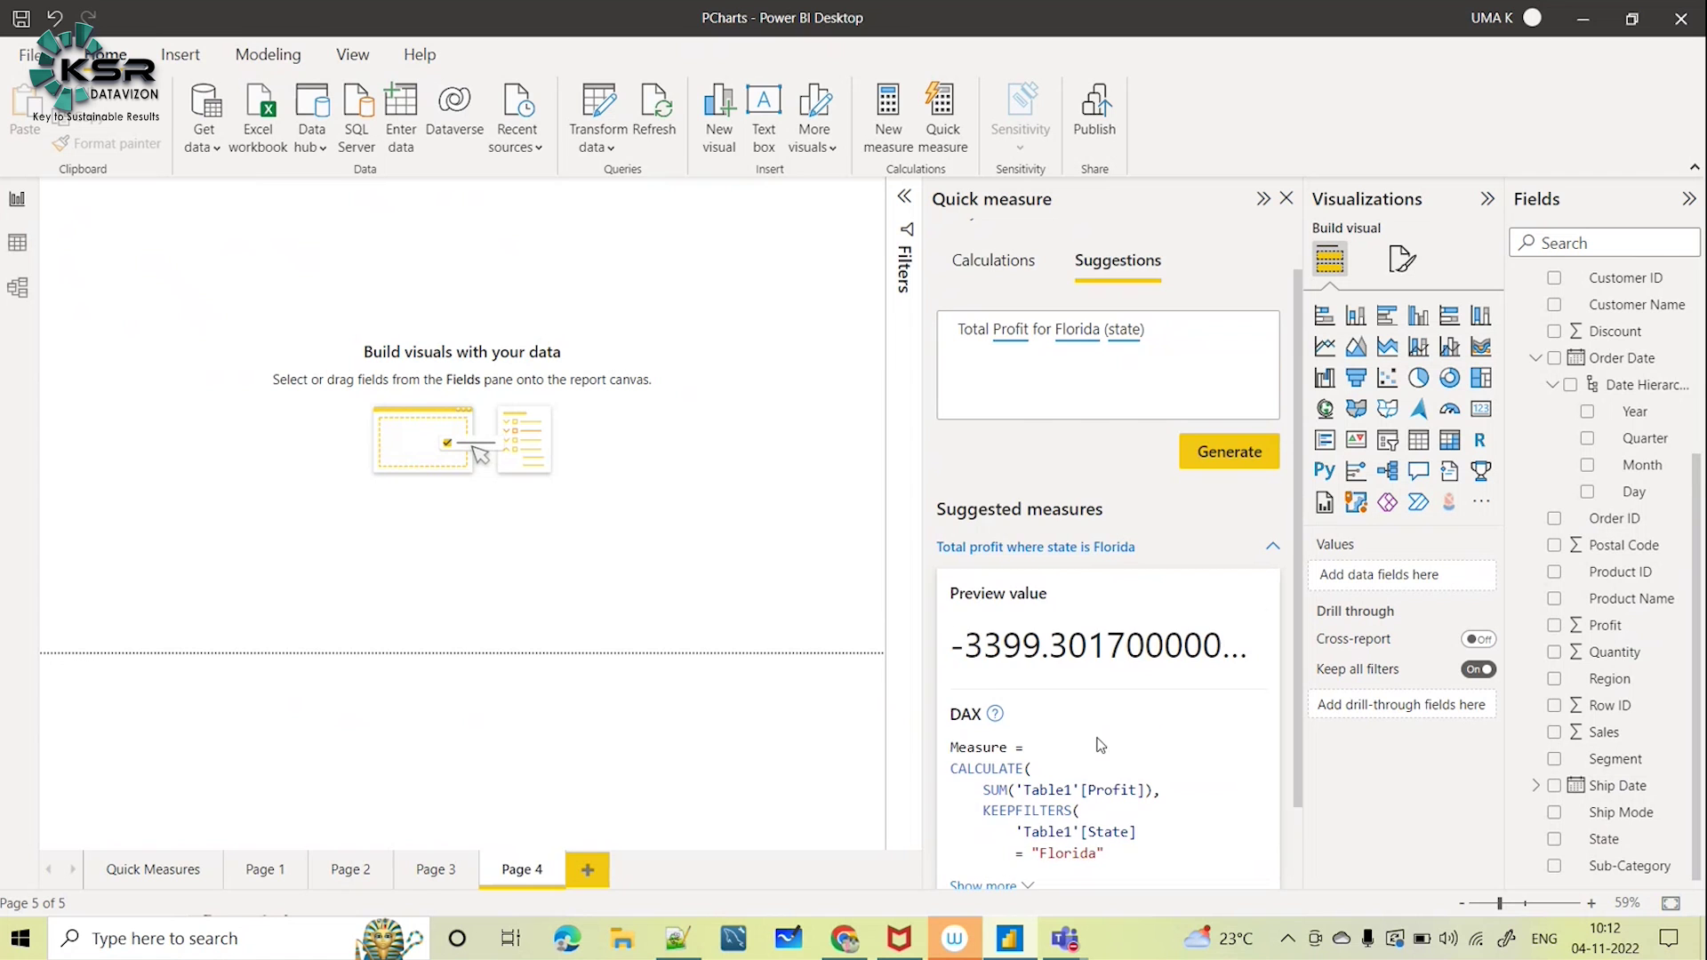
{"action": "scroll", "coordinate": [1100, 745], "scroll_direction": "down", "scroll_amount": 1}
{"action": "scroll", "coordinate": [1093, 729], "scroll_direction": "up", "scroll_amount": 2}
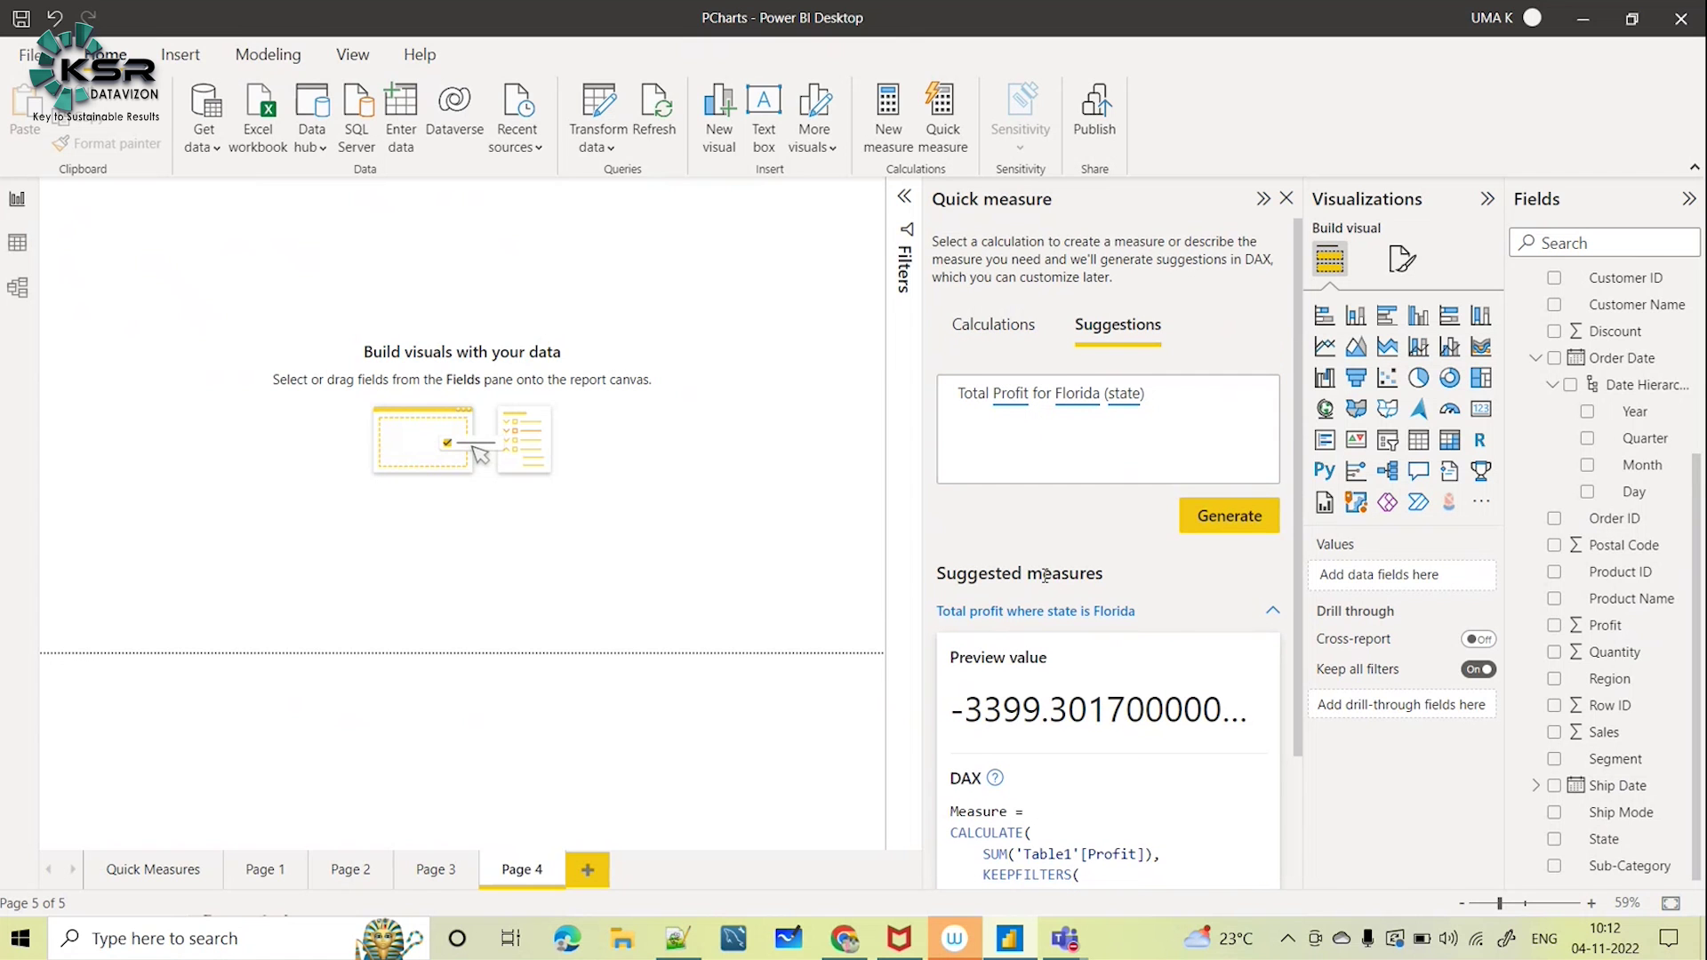
{"action": "scroll", "coordinate": [1045, 576], "scroll_direction": "down", "scroll_amount": 1}
{"action": "scroll", "coordinate": [1065, 523], "scroll_direction": "up", "scroll_amount": 1}
{"action": "scroll", "coordinate": [1656, 458], "scroll_direction": "up", "scroll_amount": 2}
{"action": "scroll", "coordinate": [1641, 801], "scroll_direction": "down", "scroll_amount": 2}
{"action": "scroll", "coordinate": [1629, 587], "scroll_direction": "up", "scroll_amount": 2}
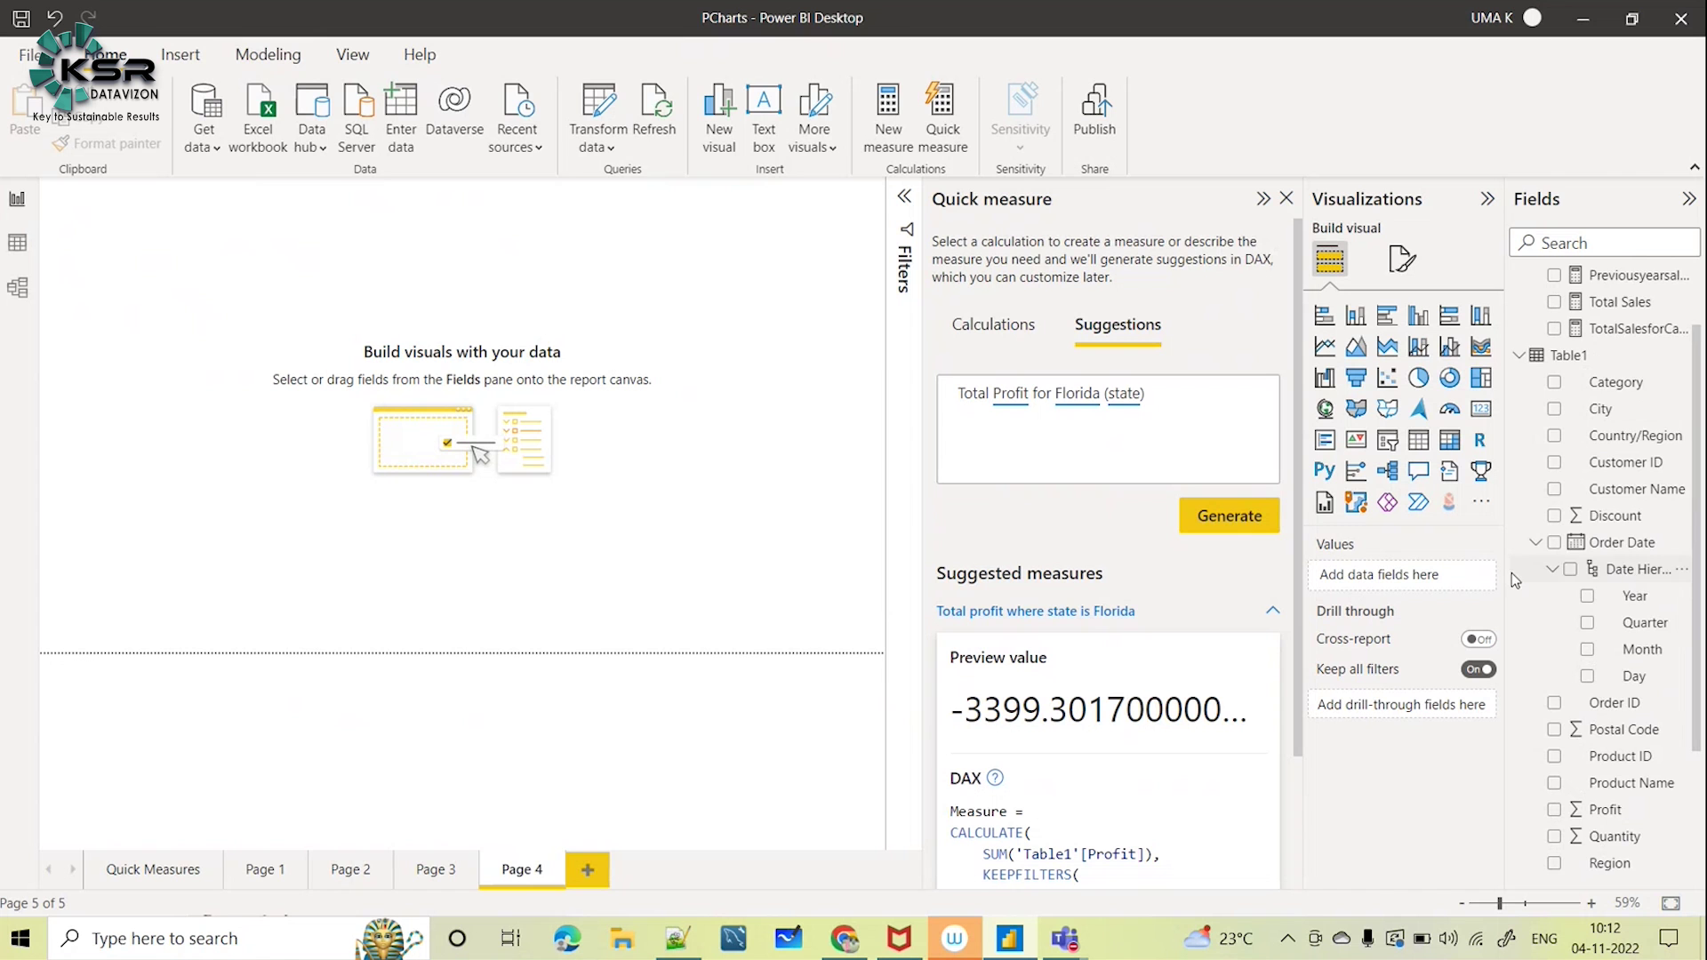
{"action": "scroll", "coordinate": [1512, 572], "scroll_direction": "up", "scroll_amount": 1}
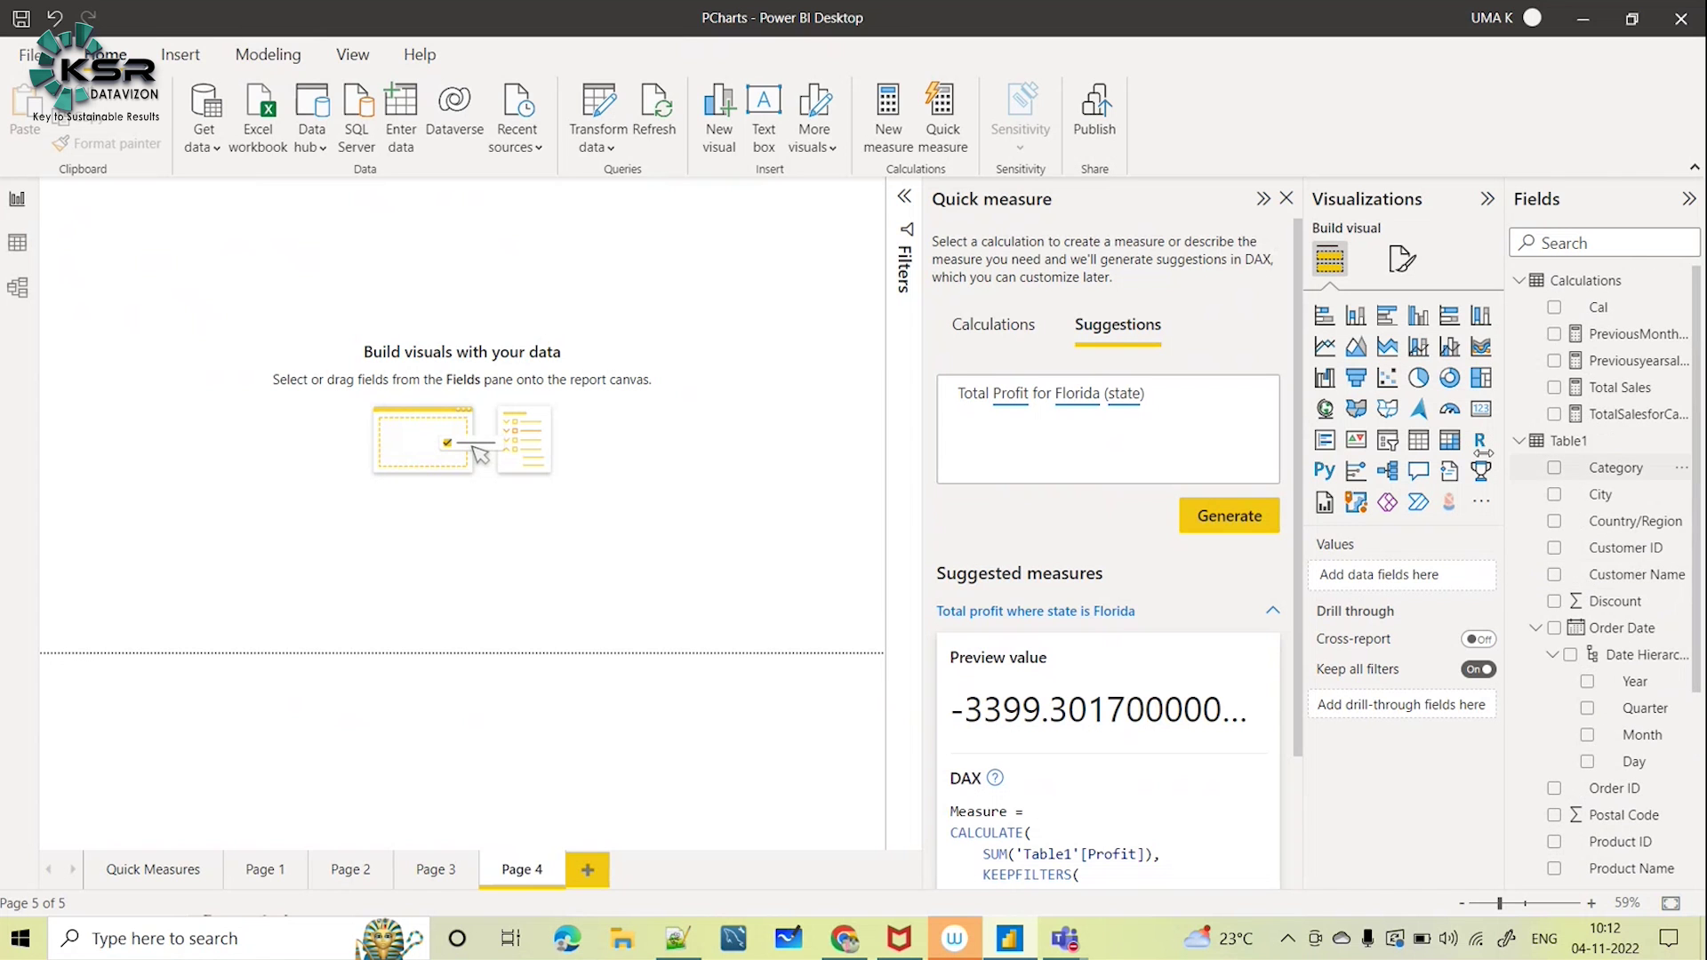
{"action": "scroll", "coordinate": [1143, 578], "scroll_direction": "down", "scroll_amount": 2}
{"action": "scroll", "coordinate": [1145, 573], "scroll_direction": "up", "scroll_amount": 2}
Add the suggested Florida profit measure to the model and set its home table to Calculations
{"action": "scroll", "coordinate": [1145, 573], "scroll_direction": "down", "scroll_amount": 2}
{"action": "left_click", "coordinate": [1216, 823]}
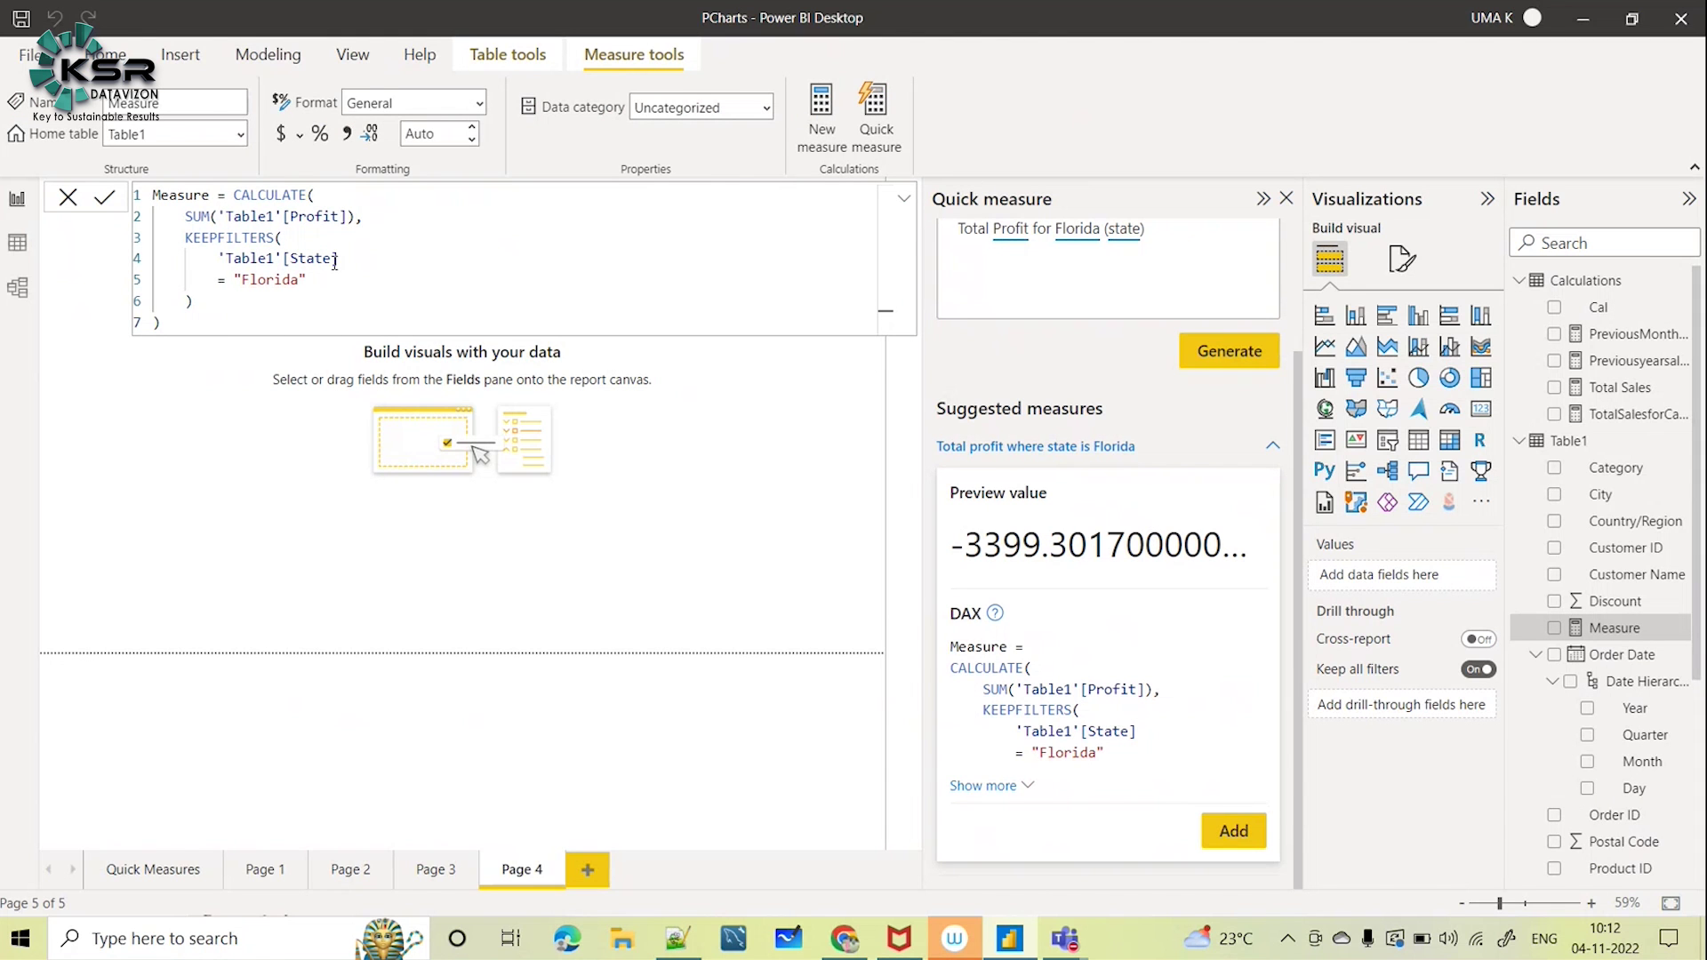
{"action": "left_click", "coordinate": [225, 134]}
{"action": "left_click", "coordinate": [151, 182]}
Rename the new measure as "Total Profit for Florida" in its formula, commit it and collapse the formula editor
{"action": "left_click_drag", "start_coordinate": [211, 194], "coordinate": [125, 214]}
{"action": "type", "text": "Tota"}
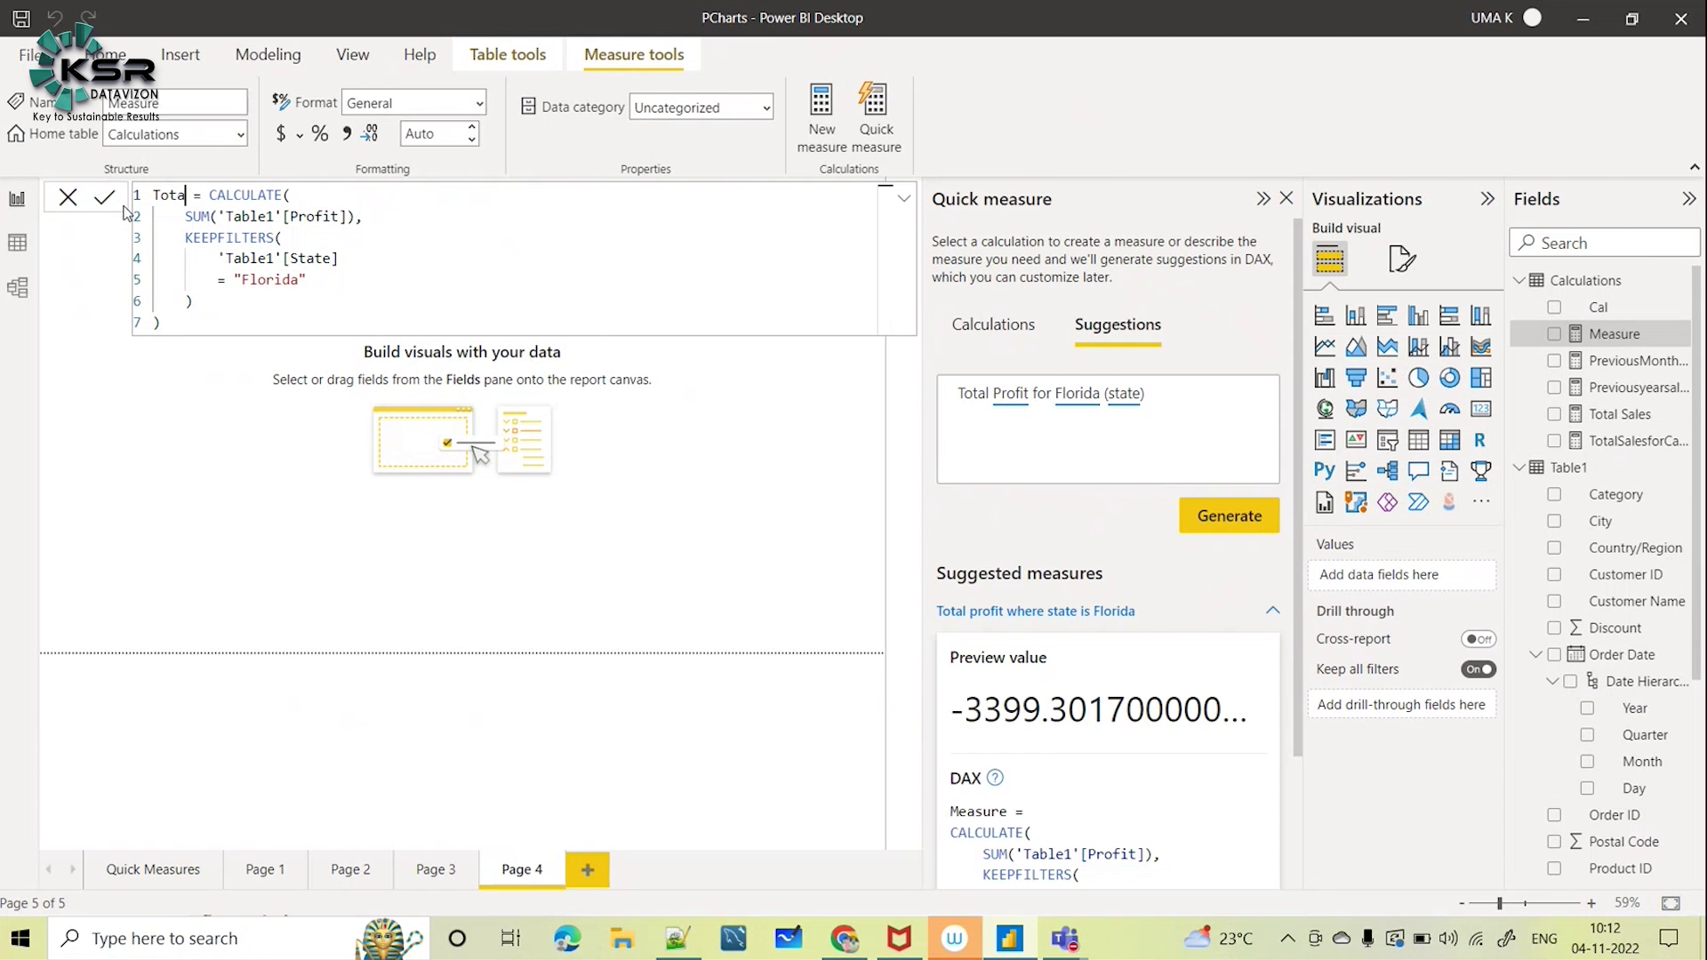
{"action": "type", "text": "l"}
{"action": "type", "text": " Profi"}
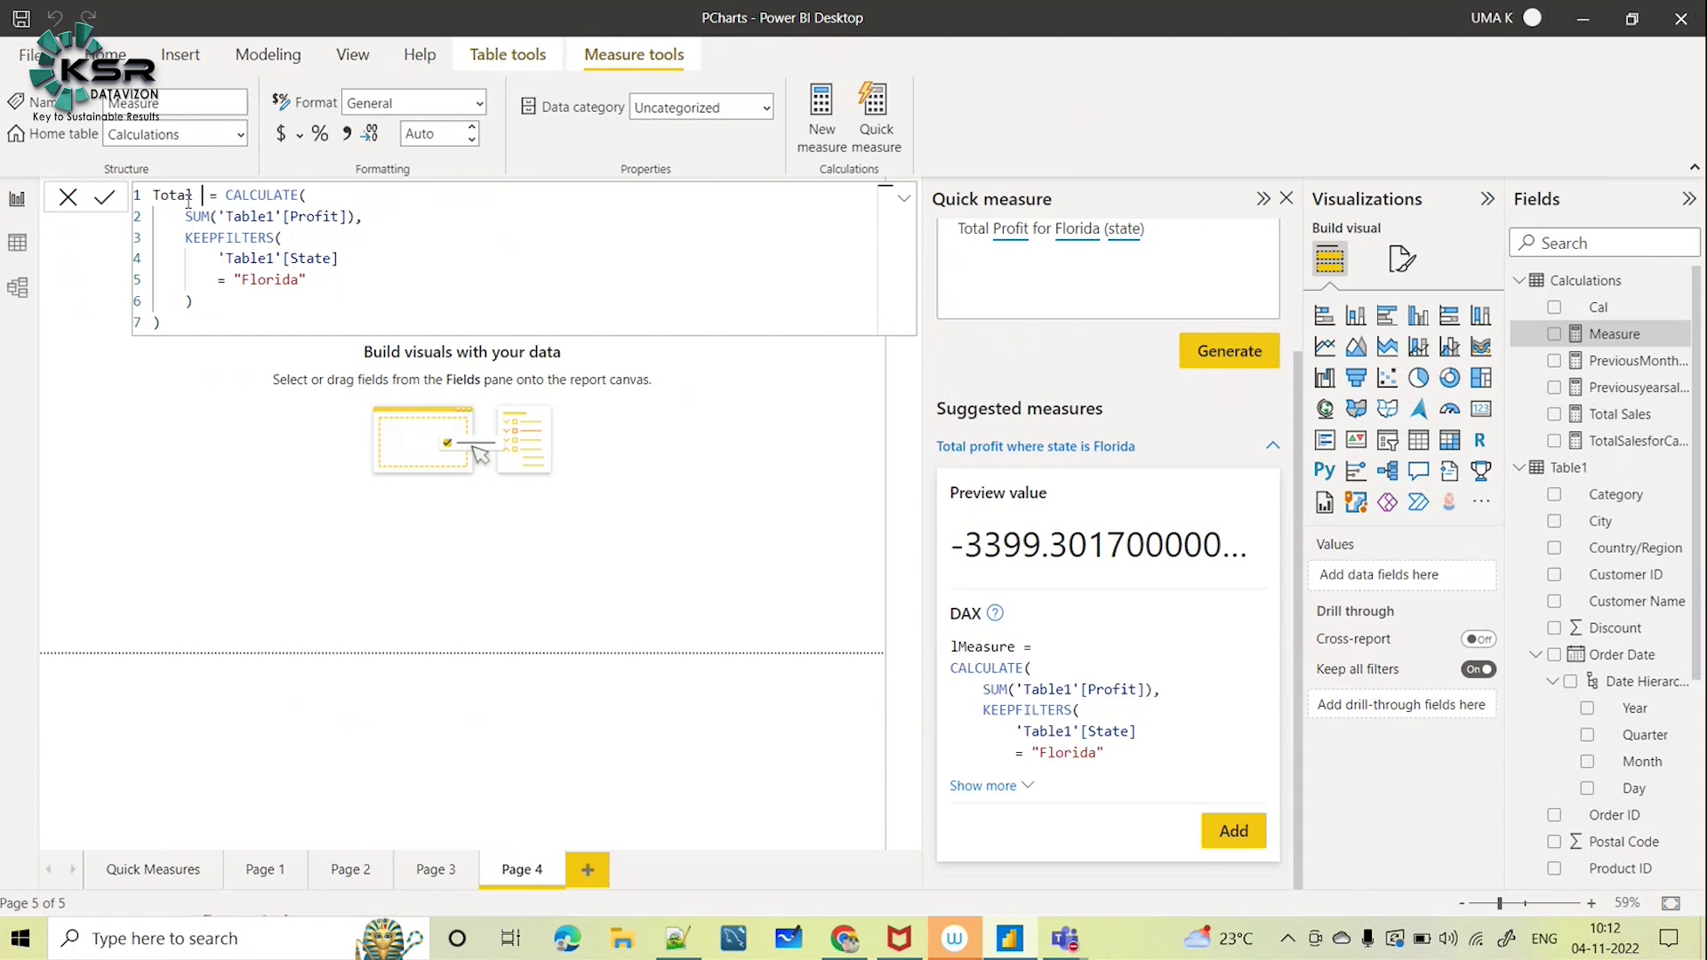
{"action": "type", "text": "t for F"}
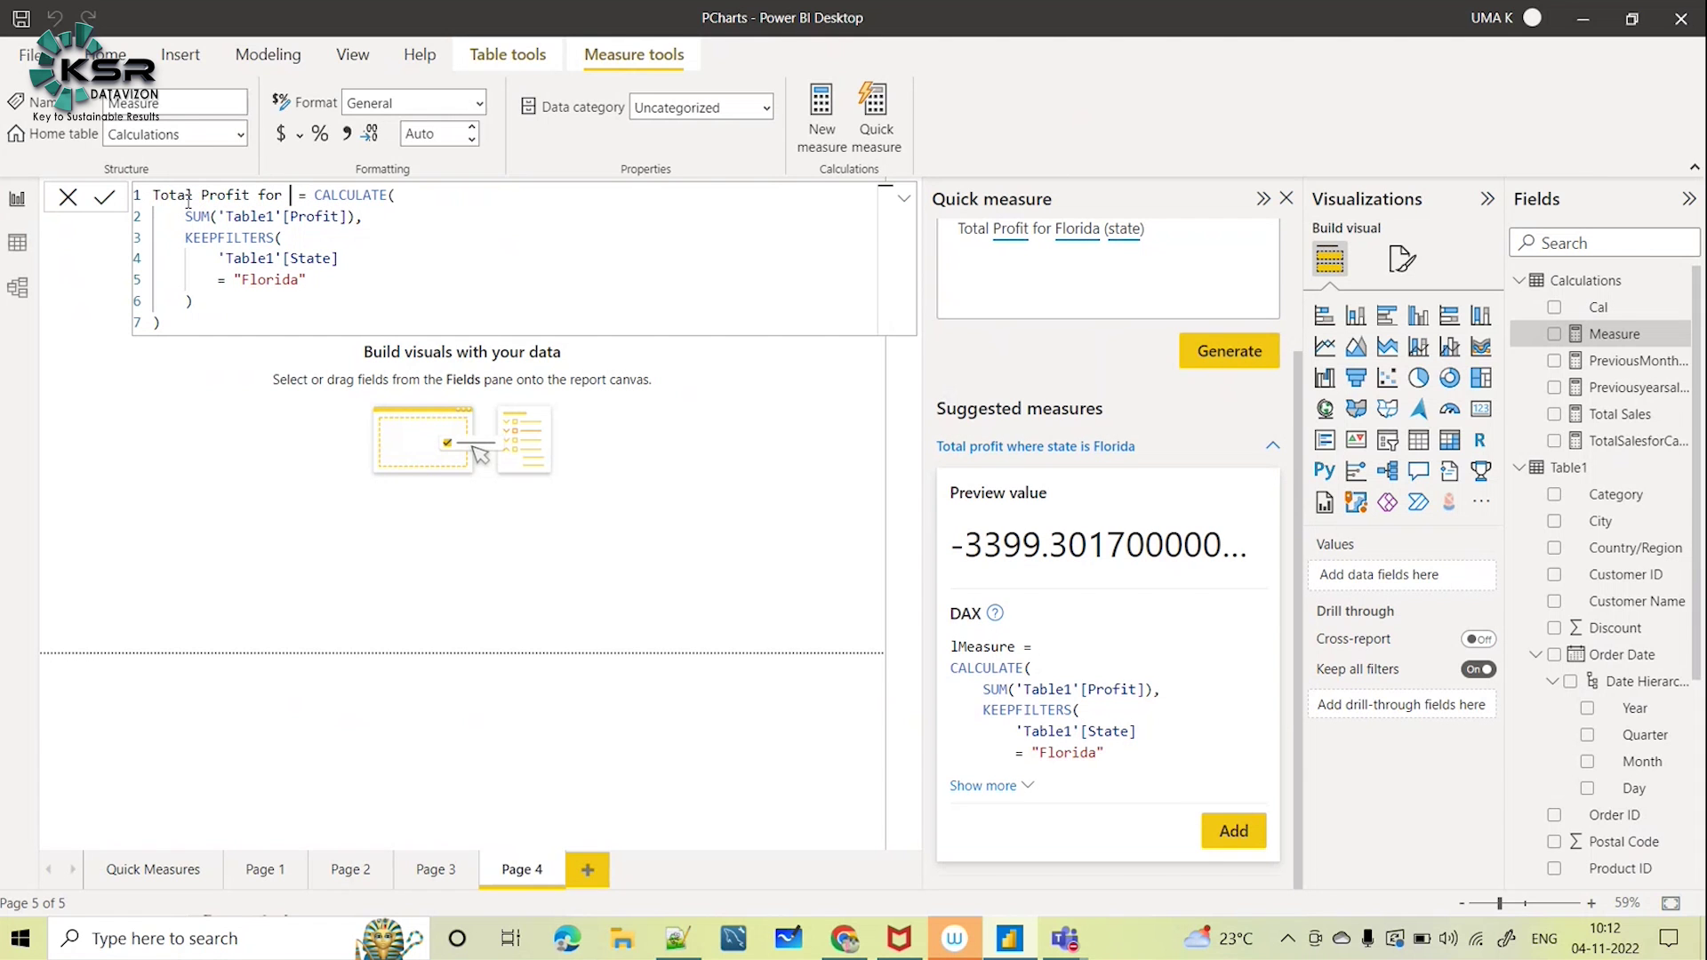
{"action": "type", "text": "lorida"}
{"action": "key", "text": "Return"}
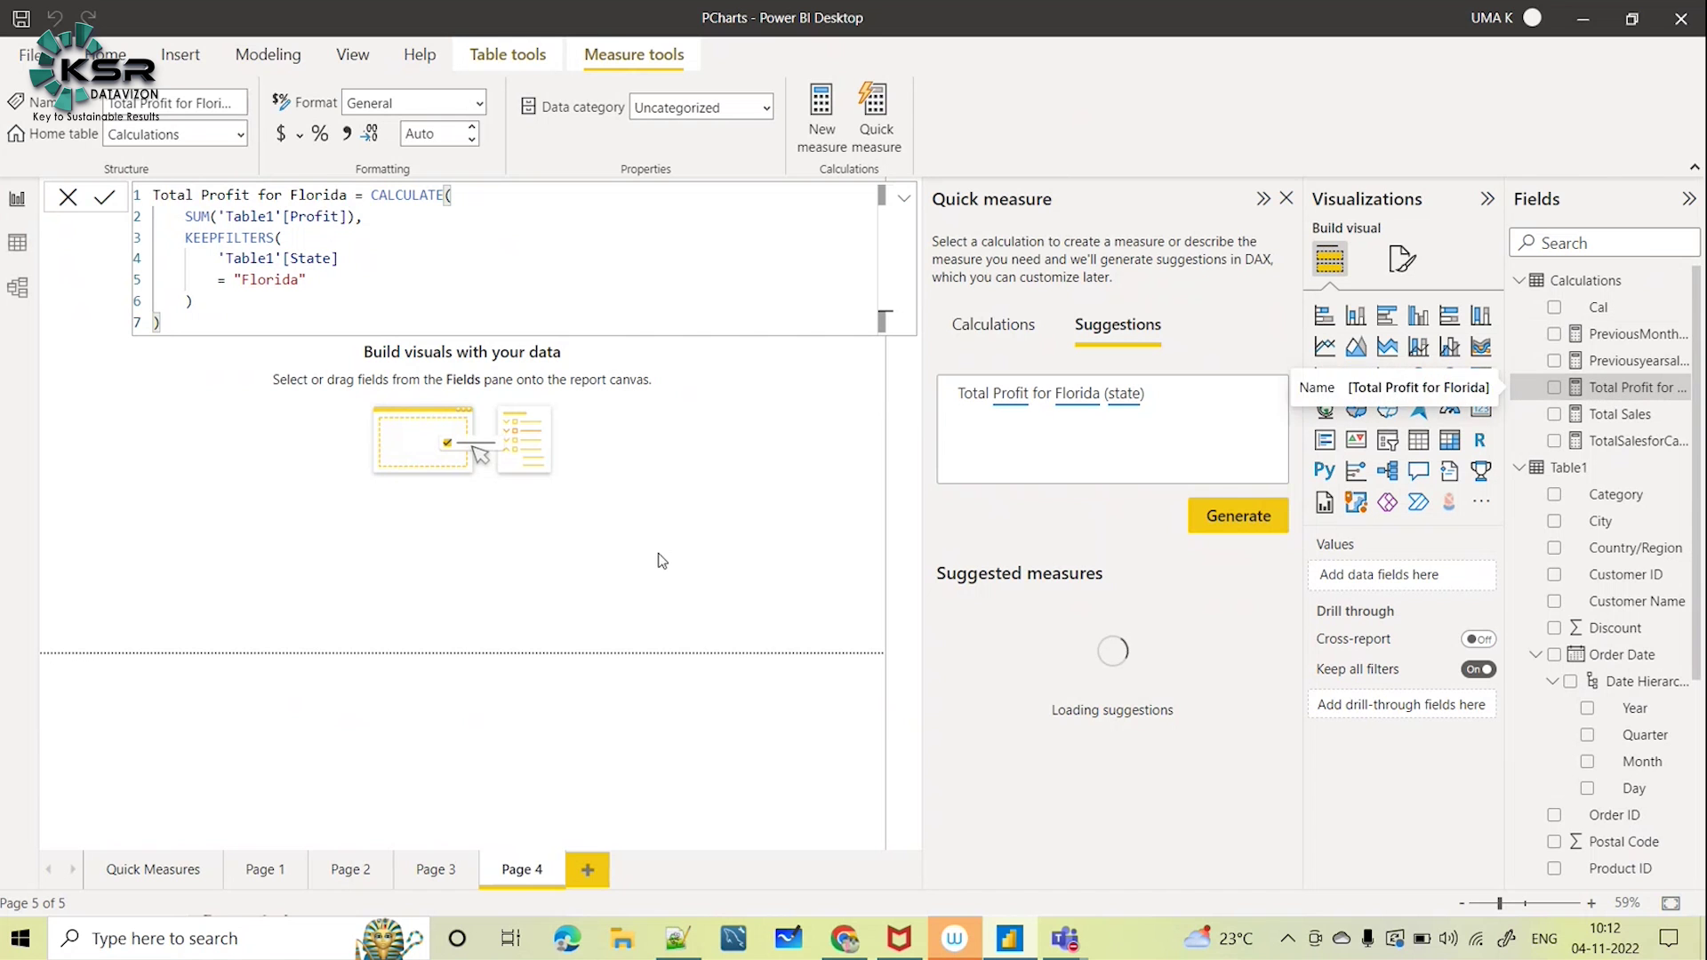
{"action": "left_click", "coordinate": [903, 203]}
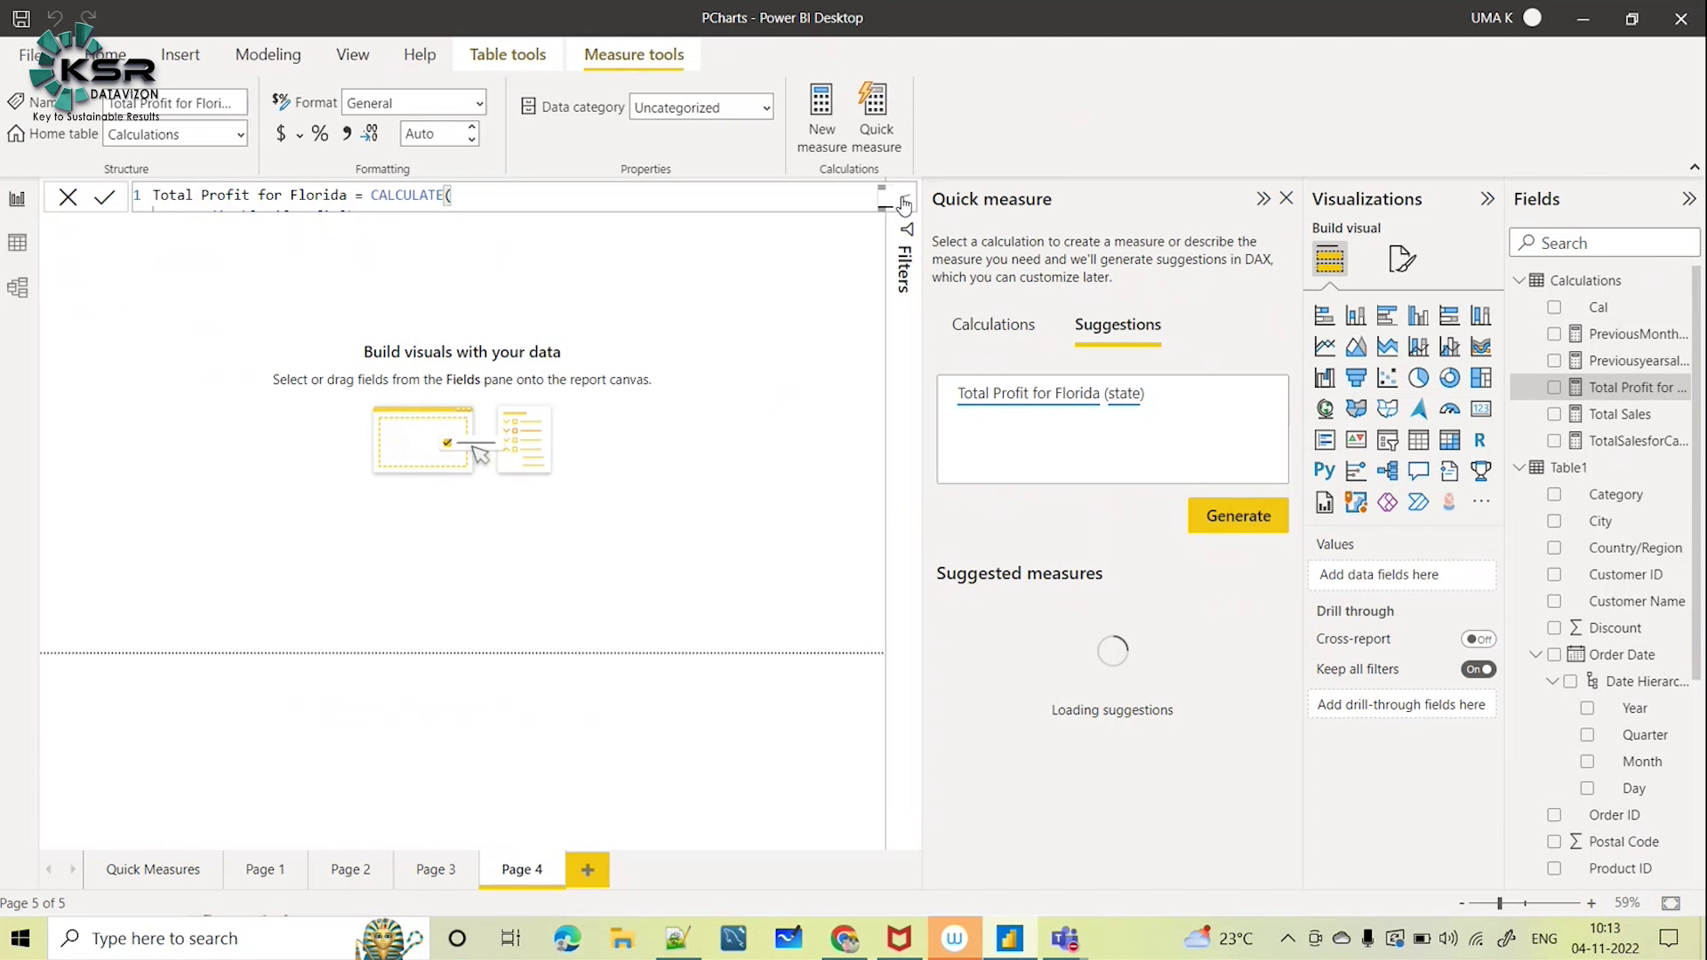
{"action": "left_click", "coordinate": [80, 373]}
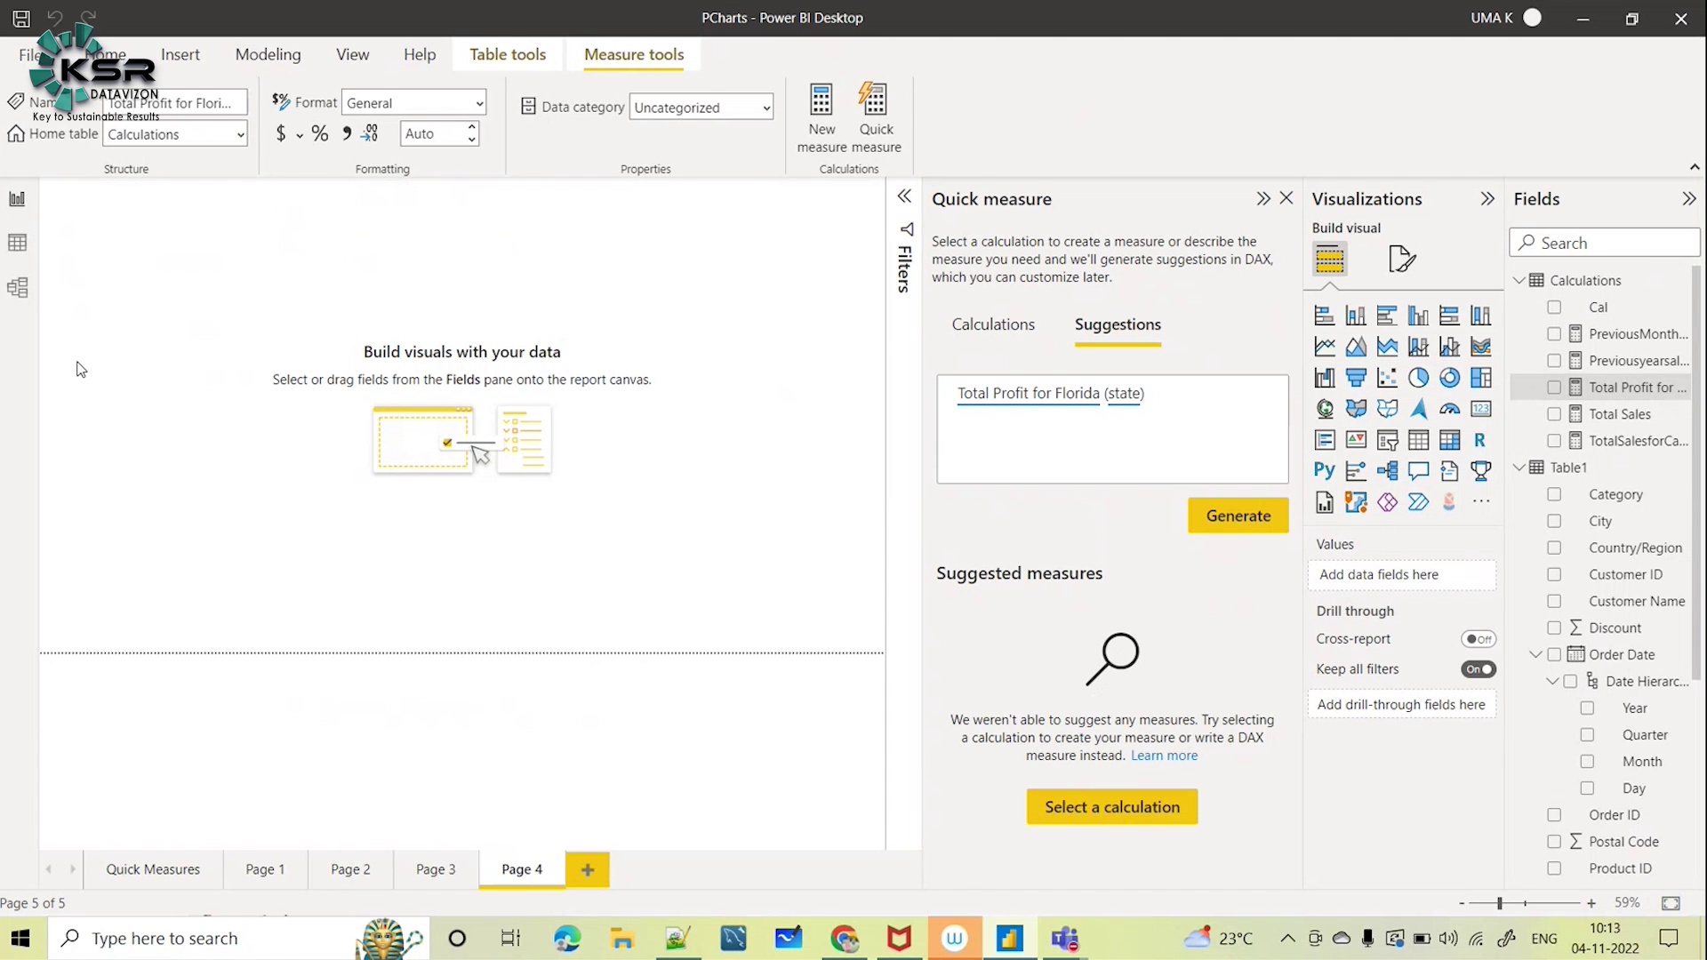
Add a card visual showing the Total Profit for Florida measure to the blank report page
{"action": "left_click", "coordinate": [1481, 409]}
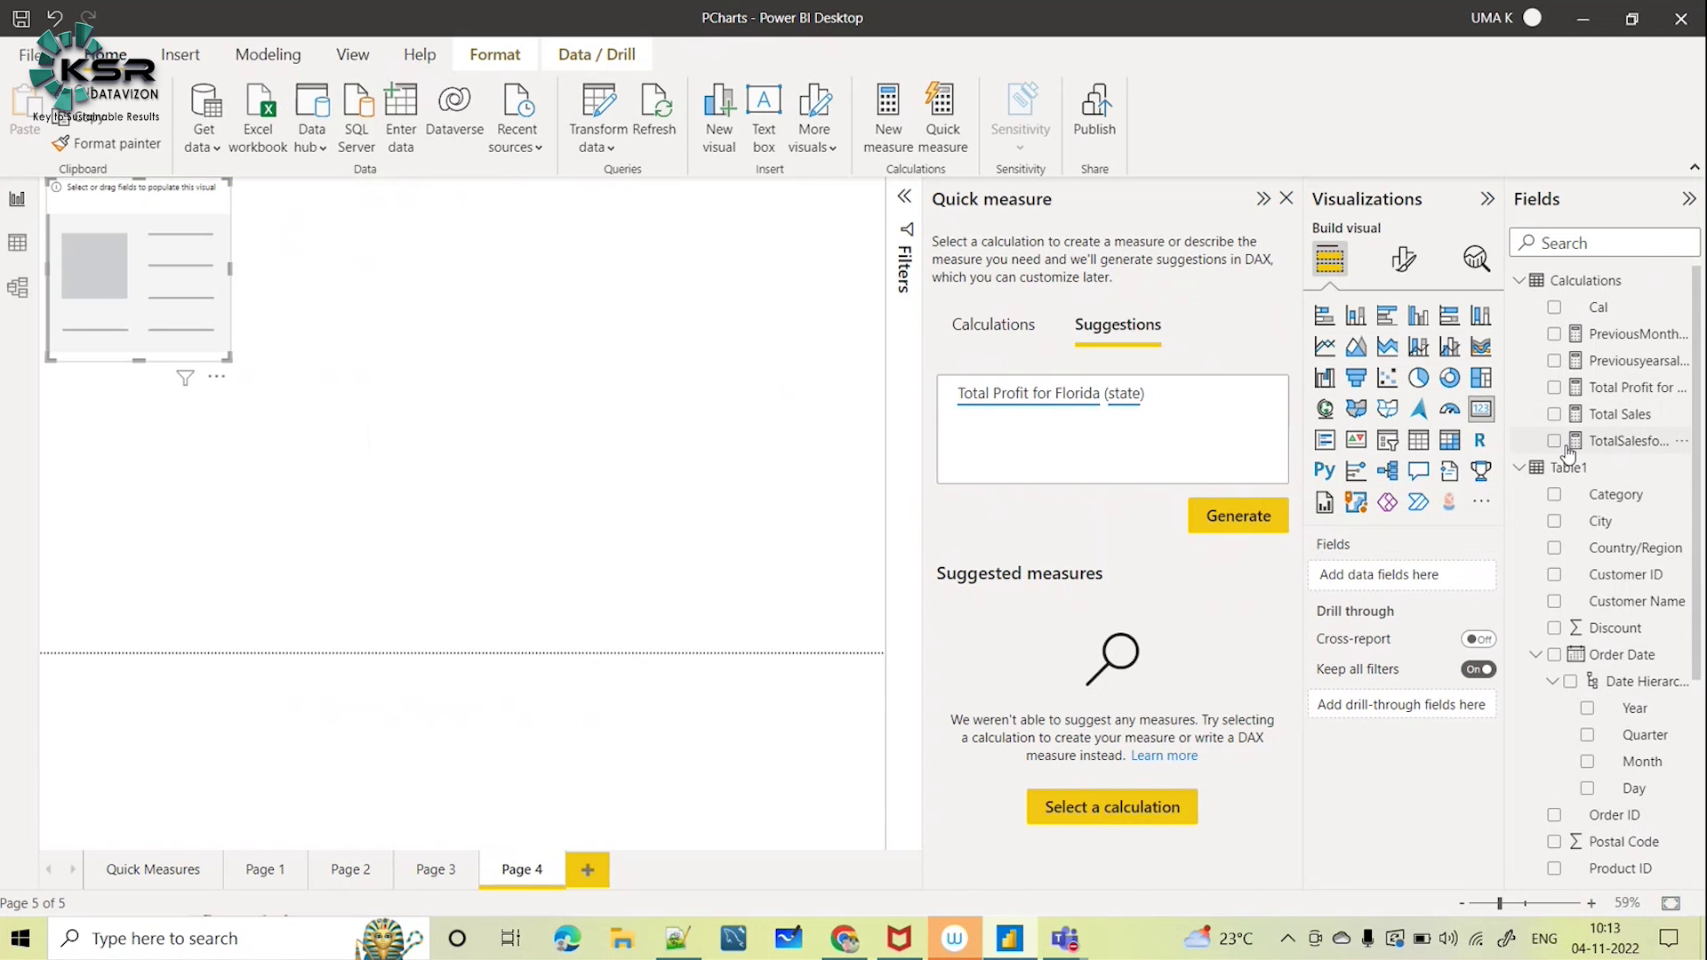
{"action": "left_click", "coordinate": [1555, 387]}
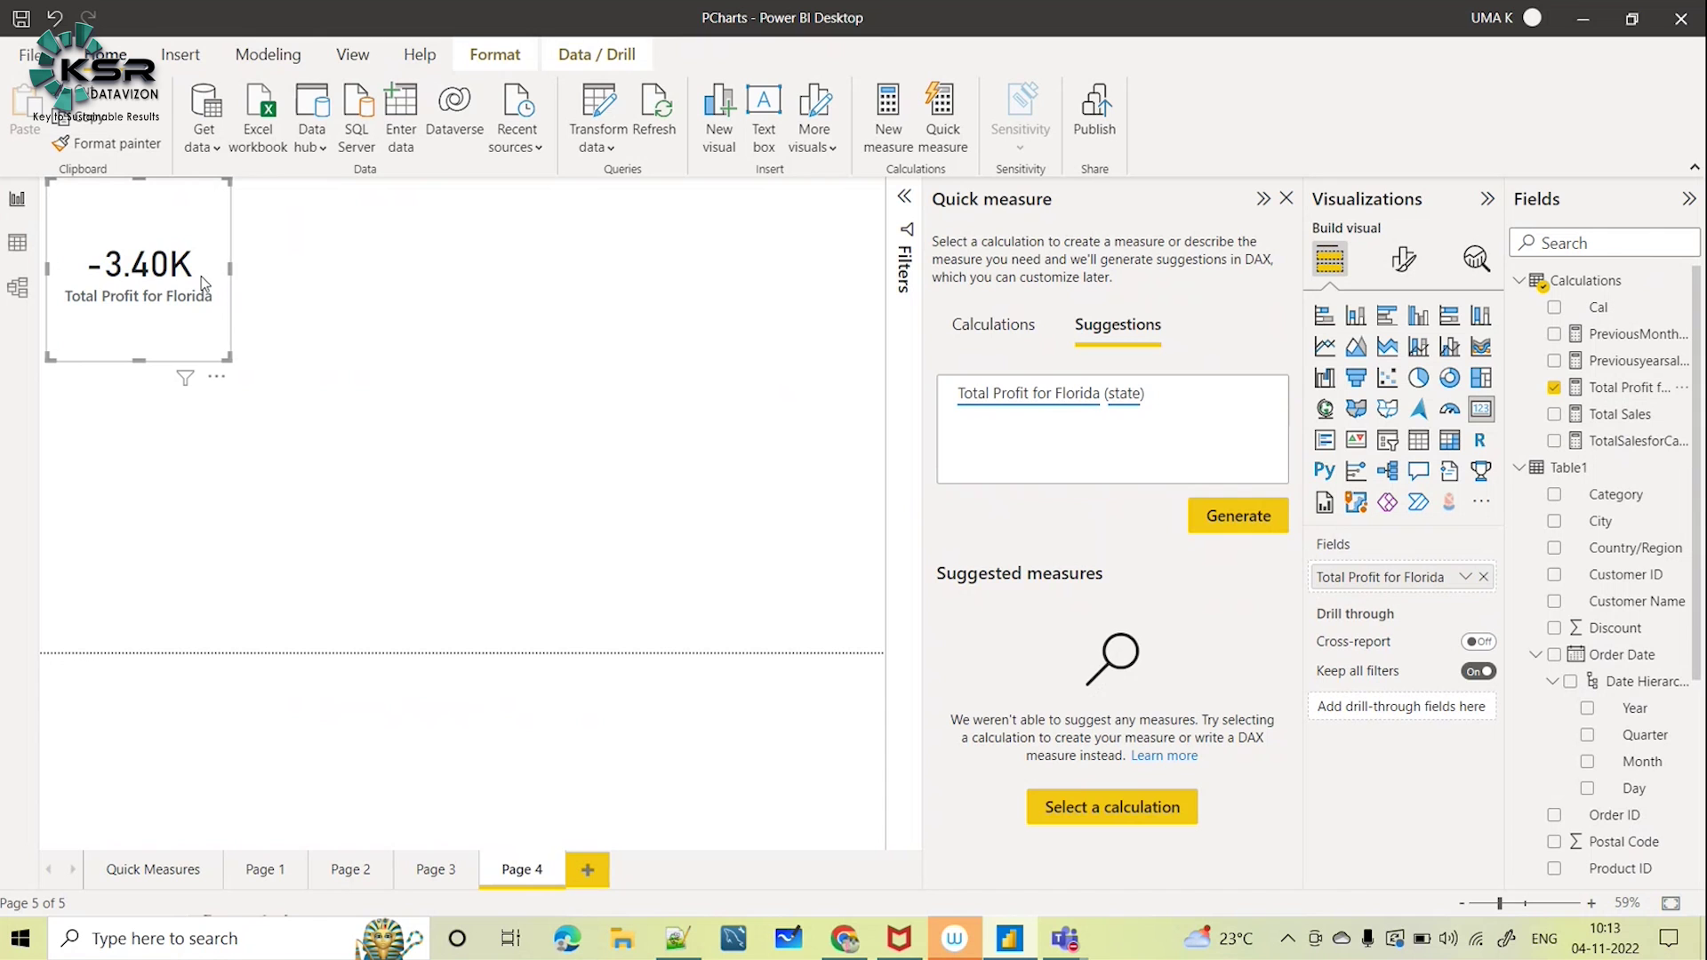
{"action": "left_click", "coordinate": [419, 267]}
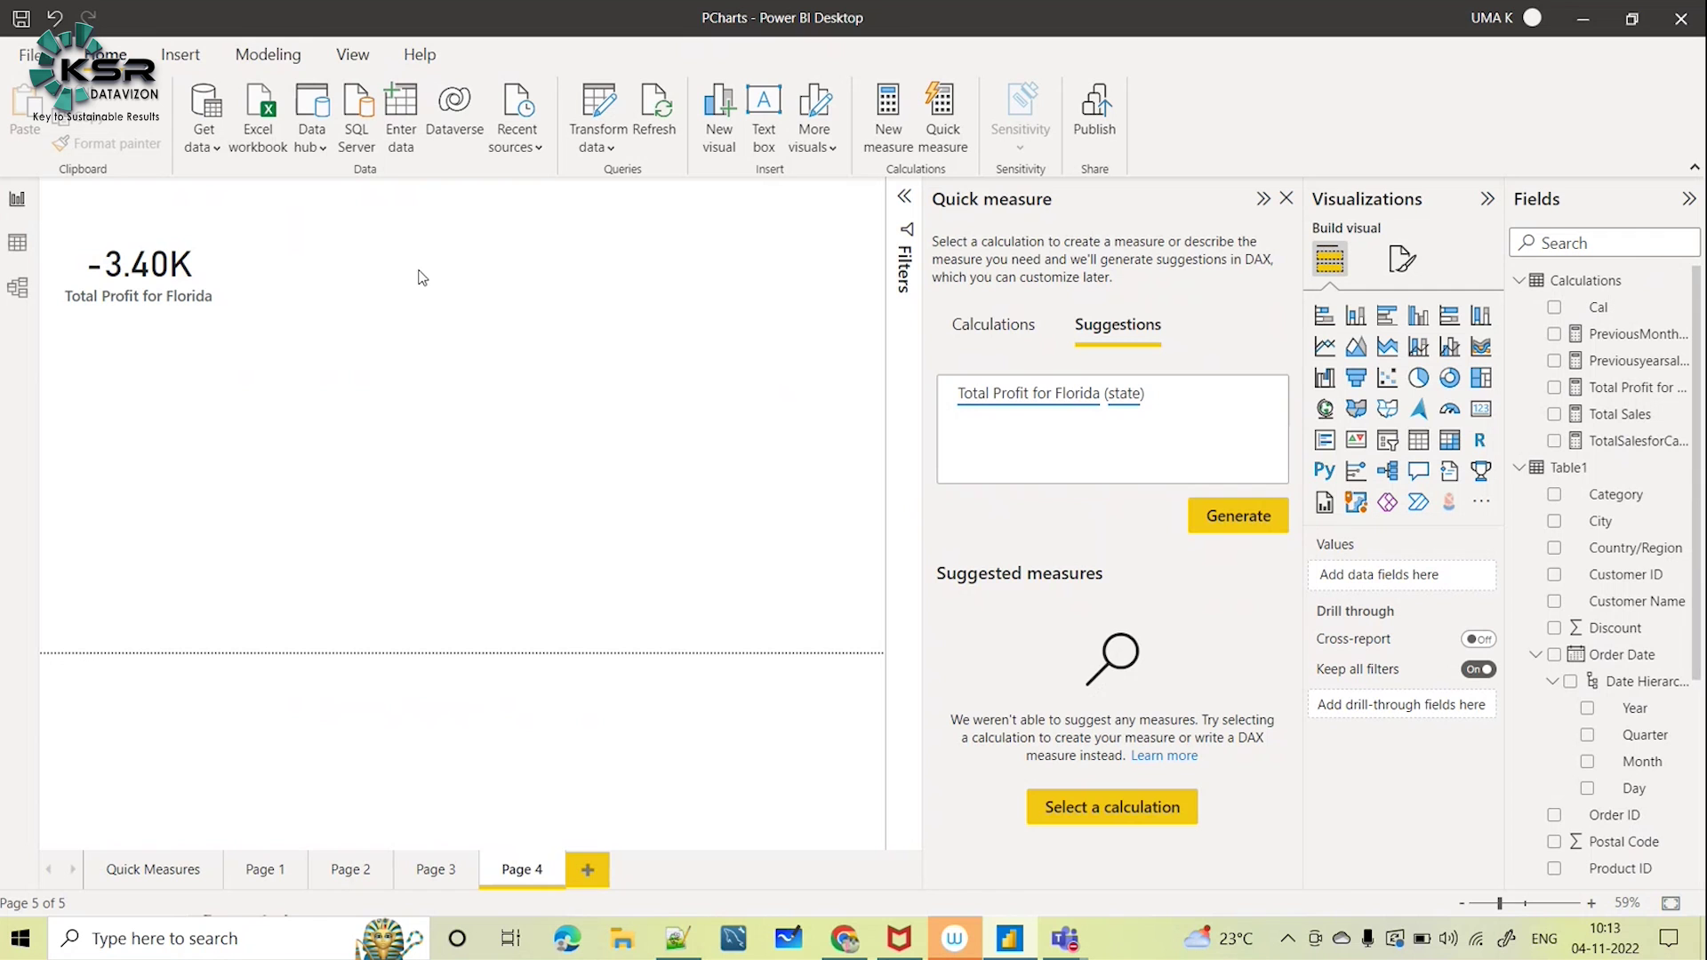
Add a second card below the Florida profit card and fill it with the Profit field from Table1
{"action": "left_click", "coordinate": [1482, 408]}
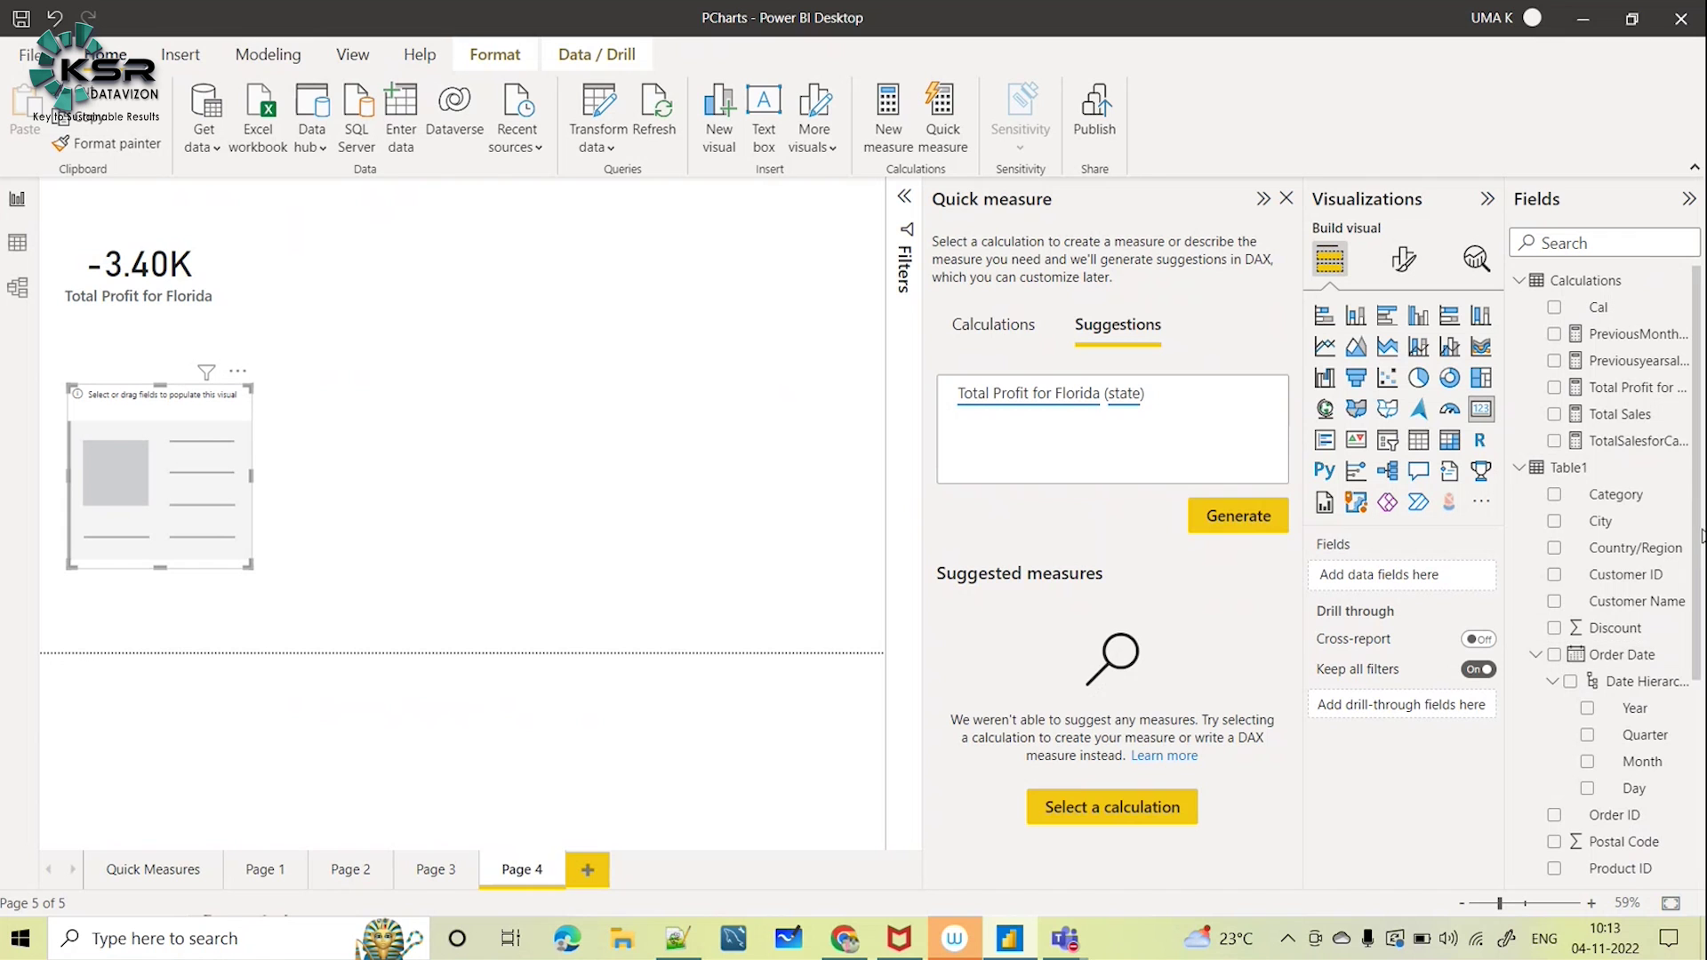
{"action": "left_click_drag", "start_coordinate": [1699, 565], "coordinate": [1703, 794]}
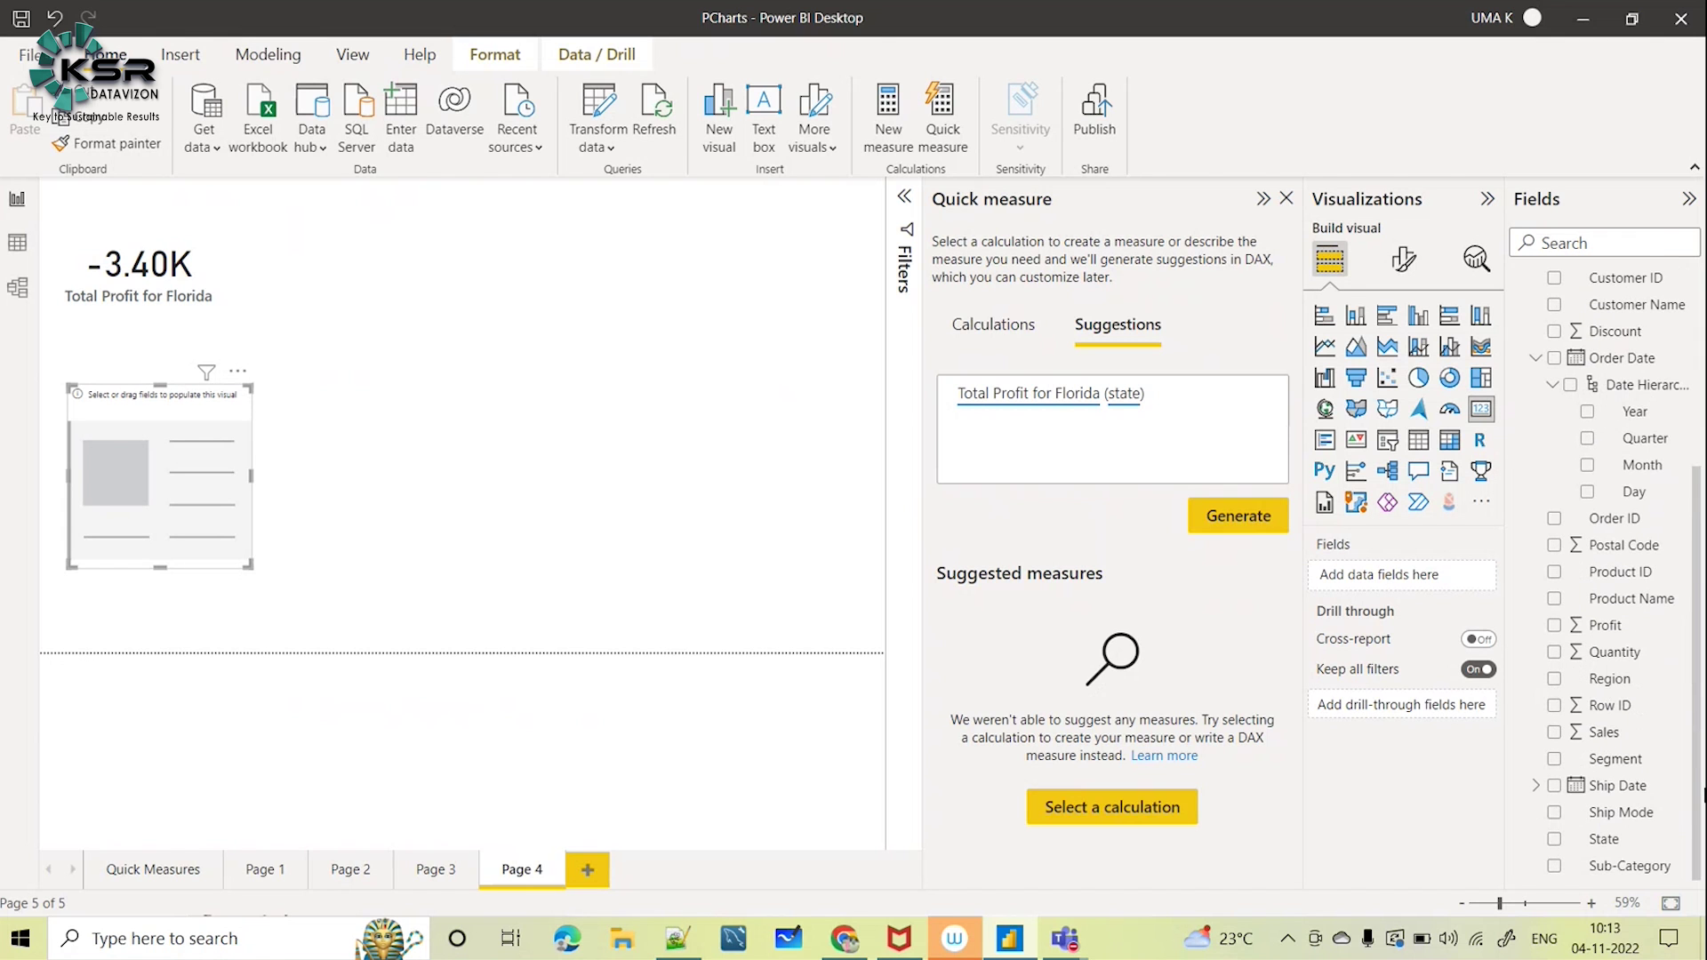
{"action": "left_click", "coordinate": [1554, 626]}
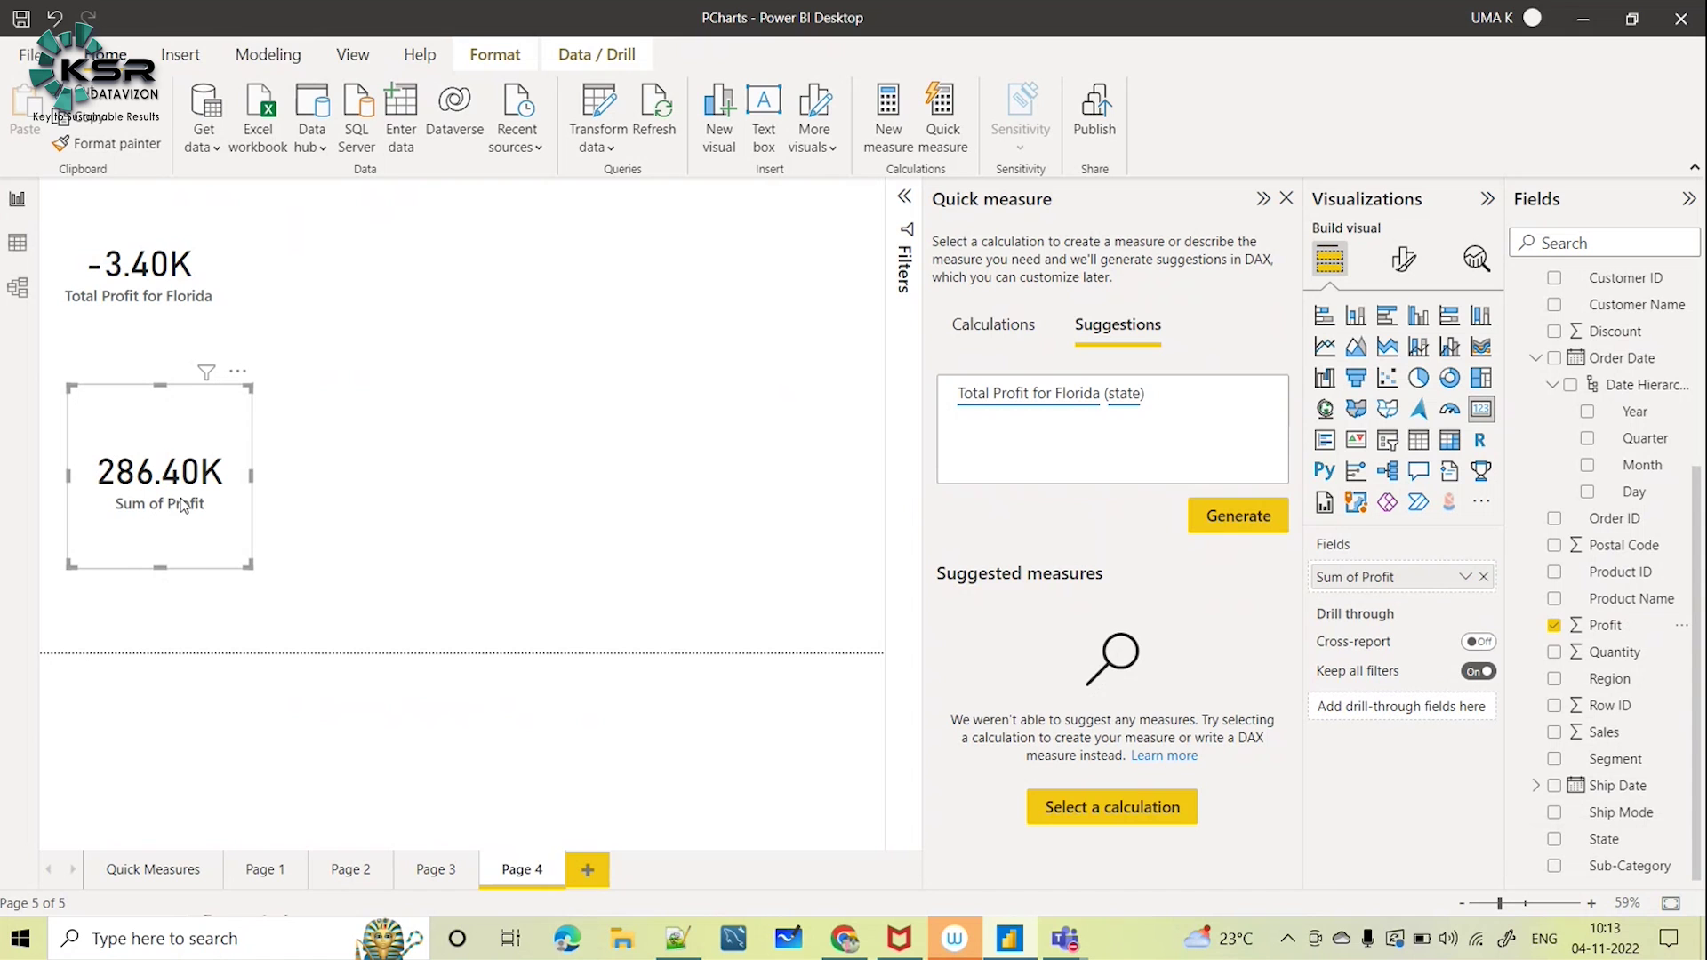
{"action": "left_click", "coordinate": [759, 254]}
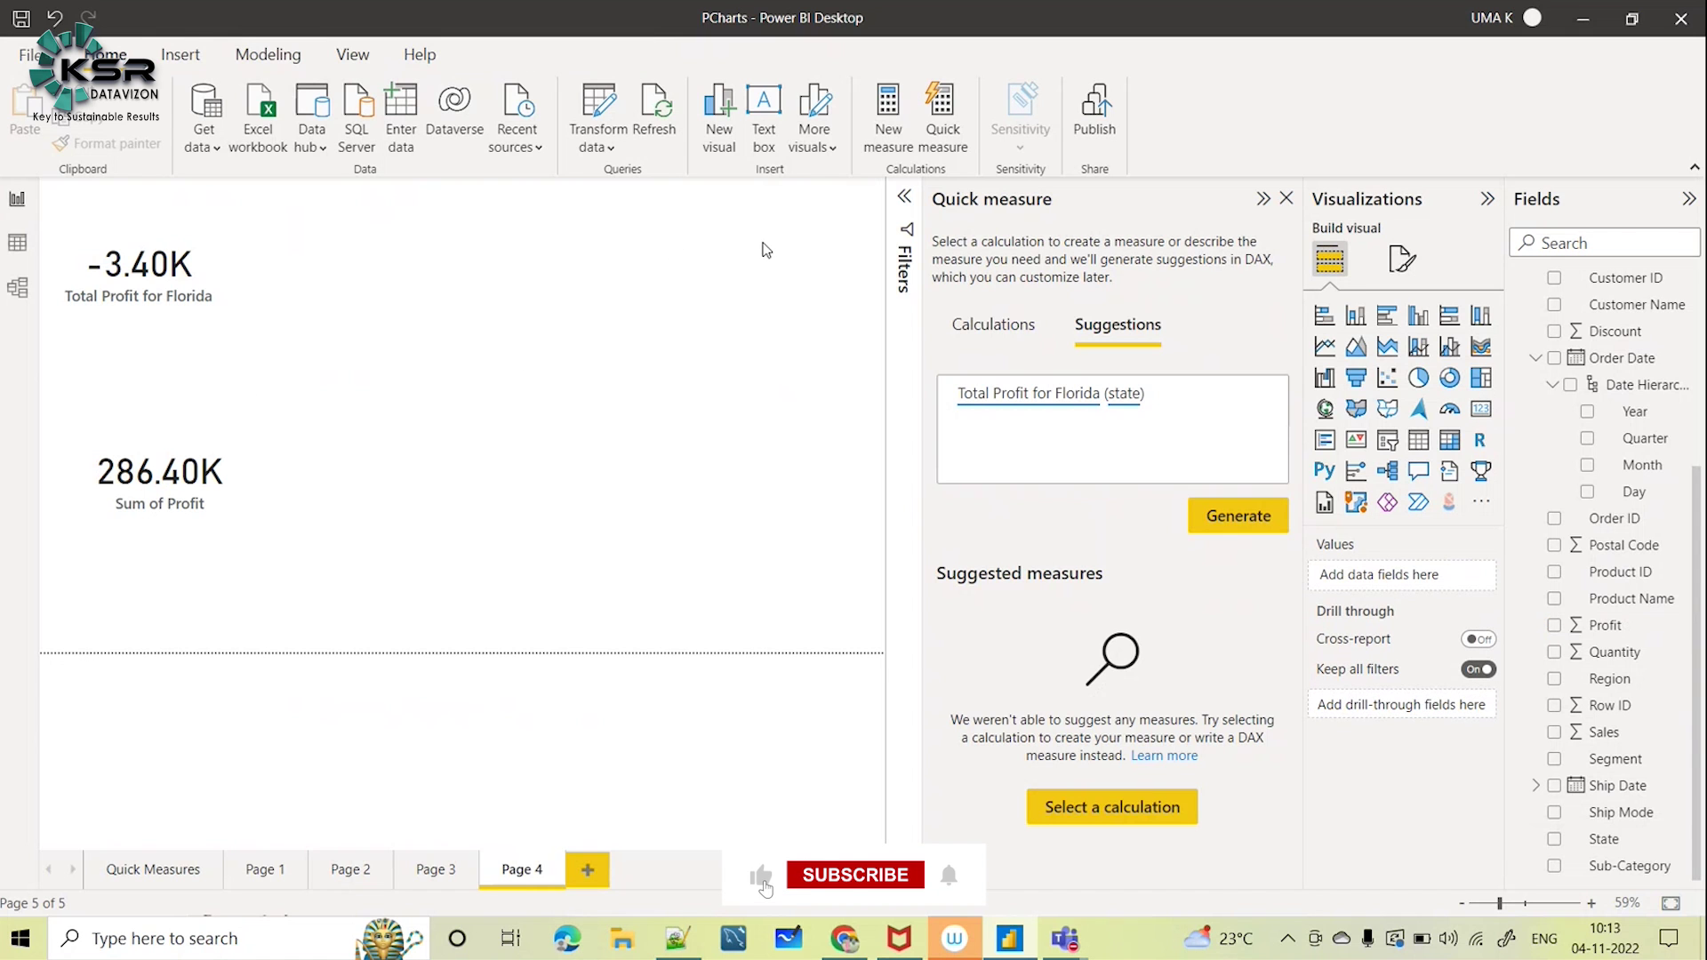
Add a slicer to the right of the cards and fill it with the State field
{"action": "left_click", "coordinate": [1388, 440]}
{"action": "left_click_drag", "start_coordinate": [336, 277], "coordinate": [607, 294]}
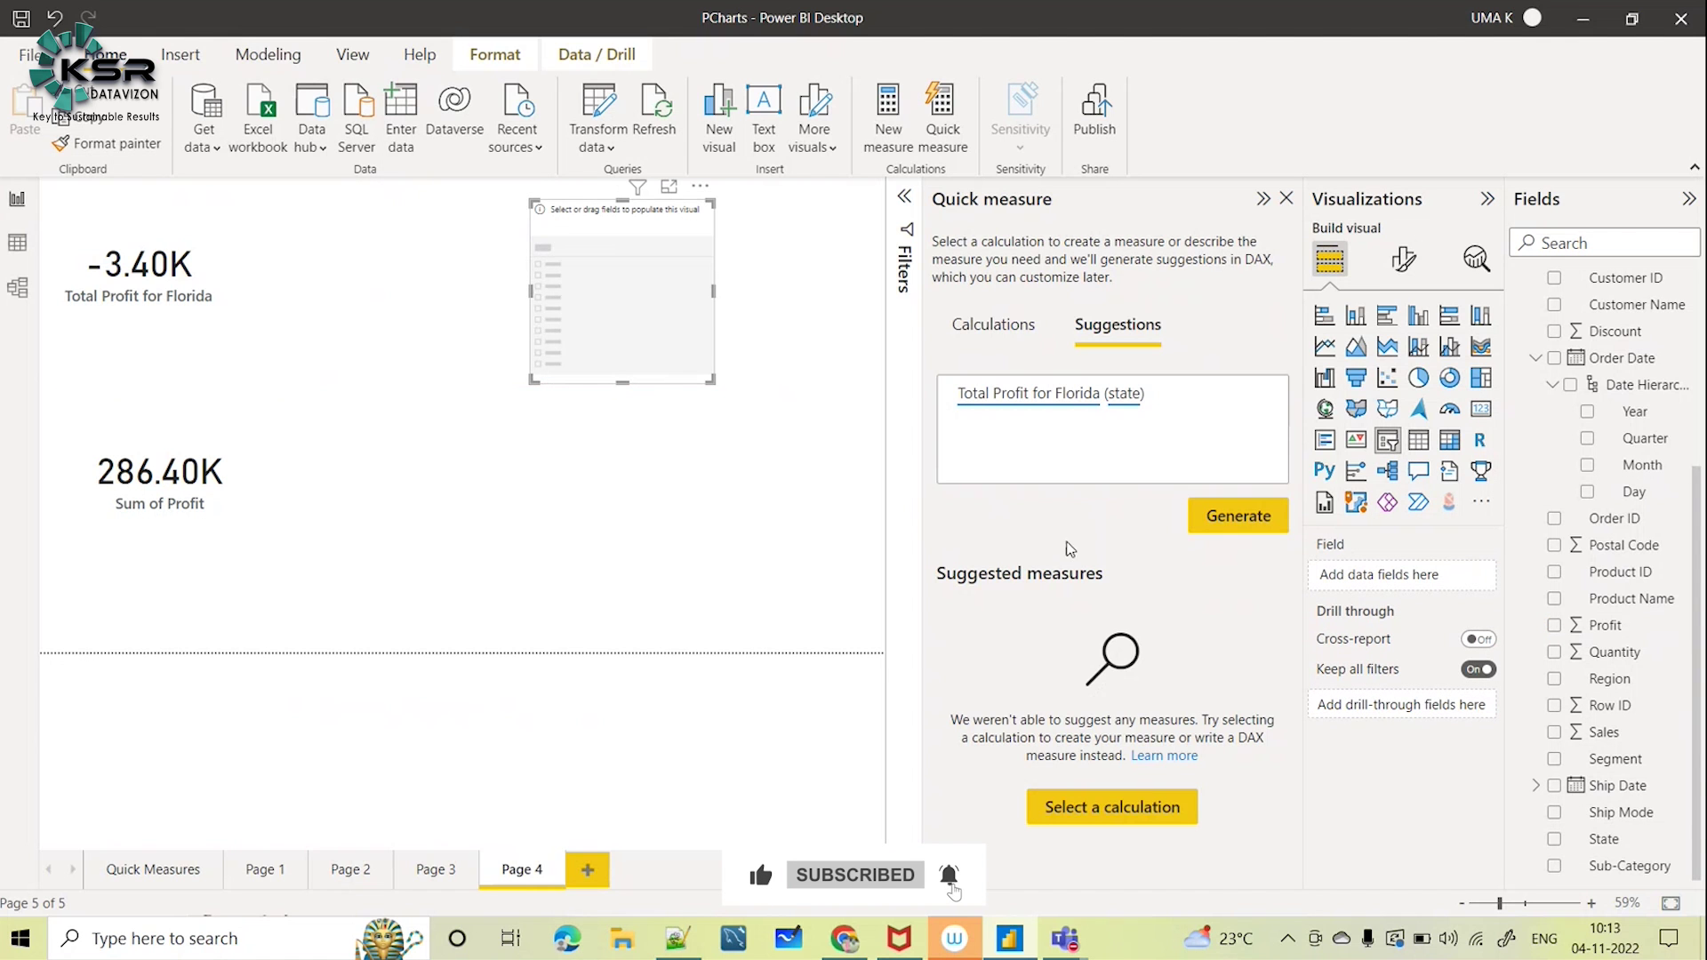
{"action": "left_click", "coordinate": [1555, 839]}
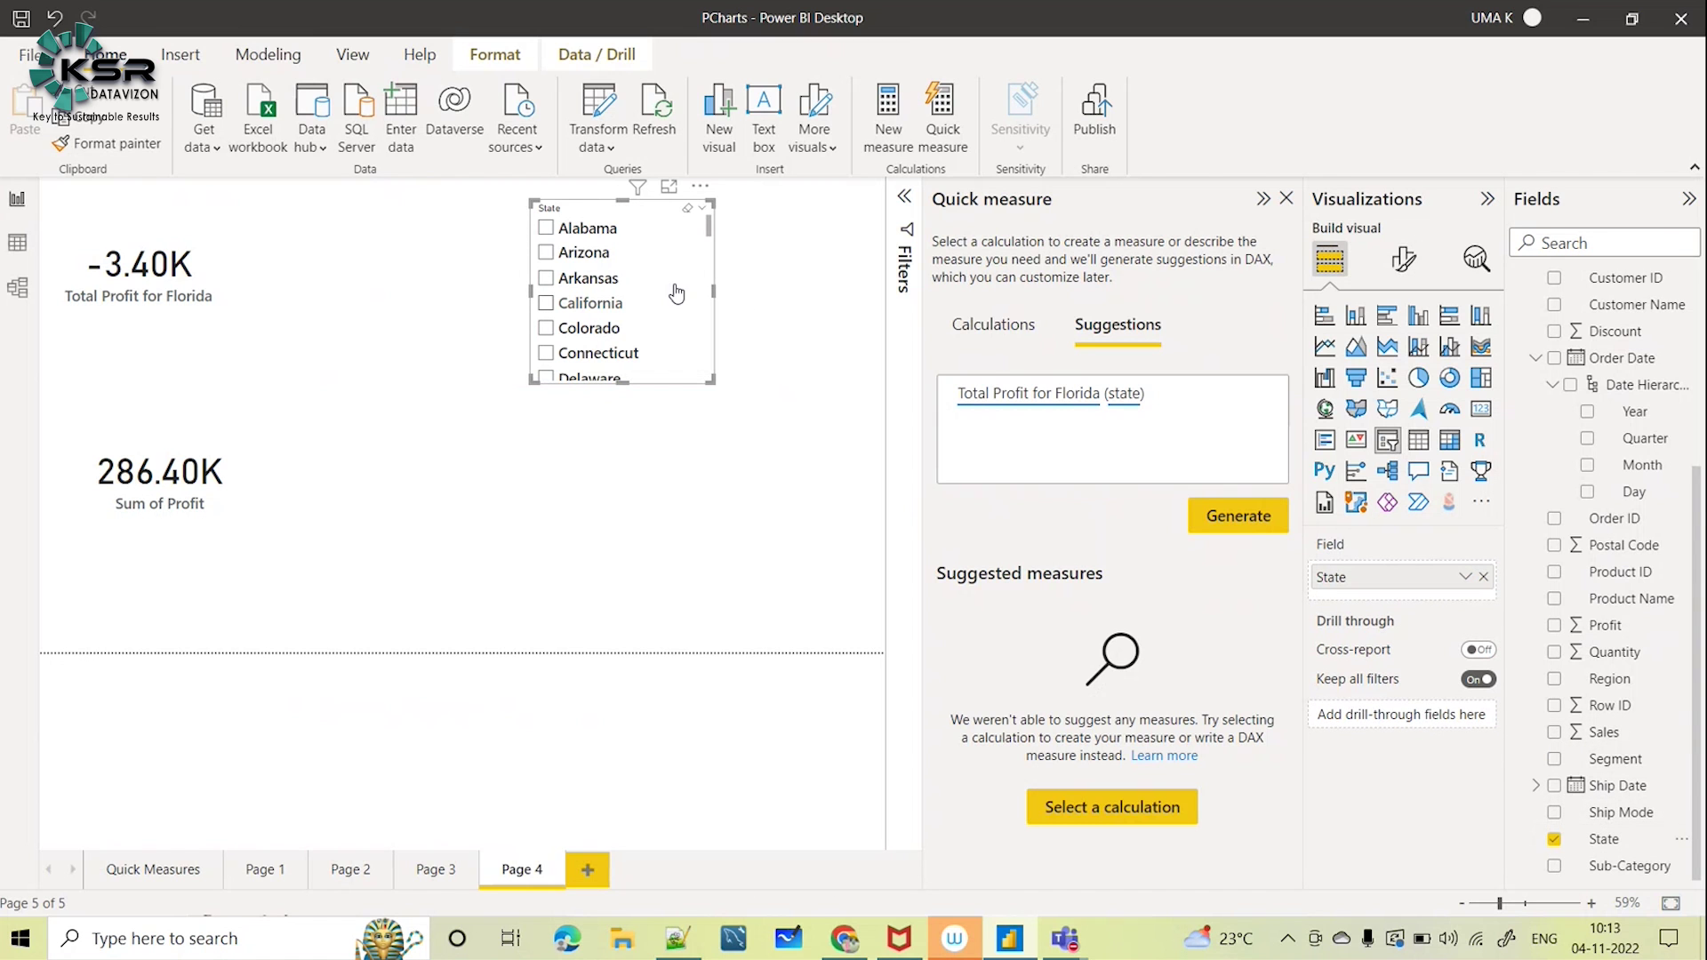
Turn on search in the State slicer, search for "Flori" and filter the page to Florida
{"action": "left_click", "coordinate": [701, 186]}
{"action": "left_click", "coordinate": [725, 214]}
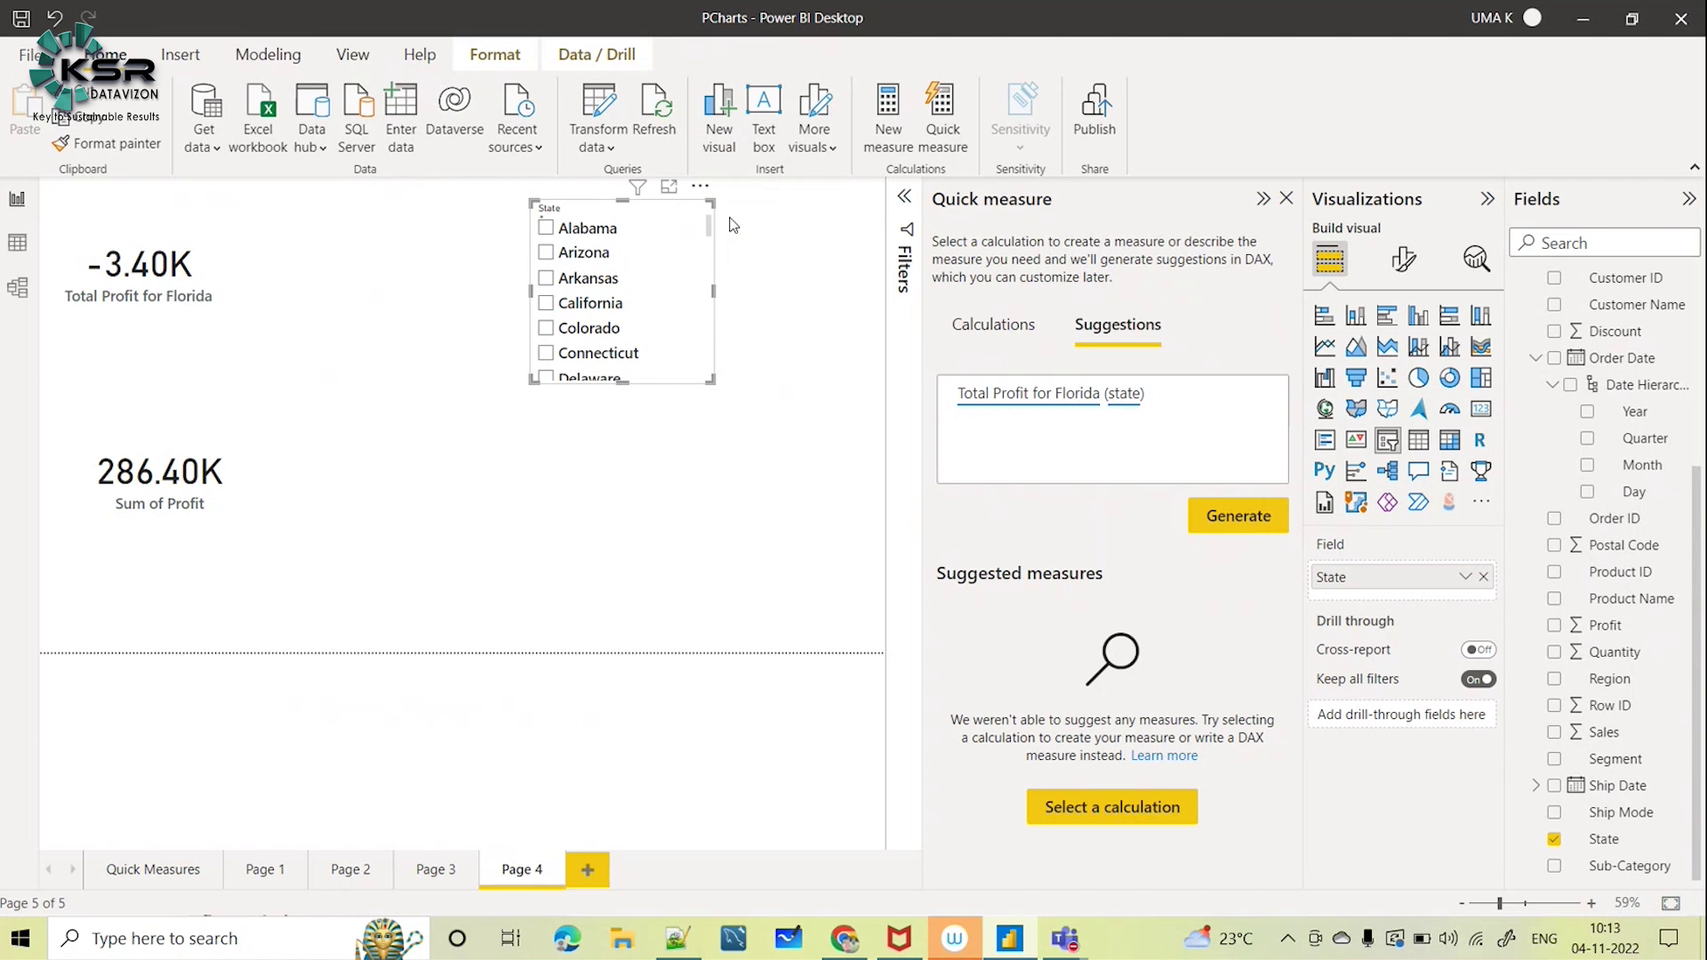
{"action": "left_click", "coordinate": [597, 217]}
{"action": "type", "text": "Flori"}
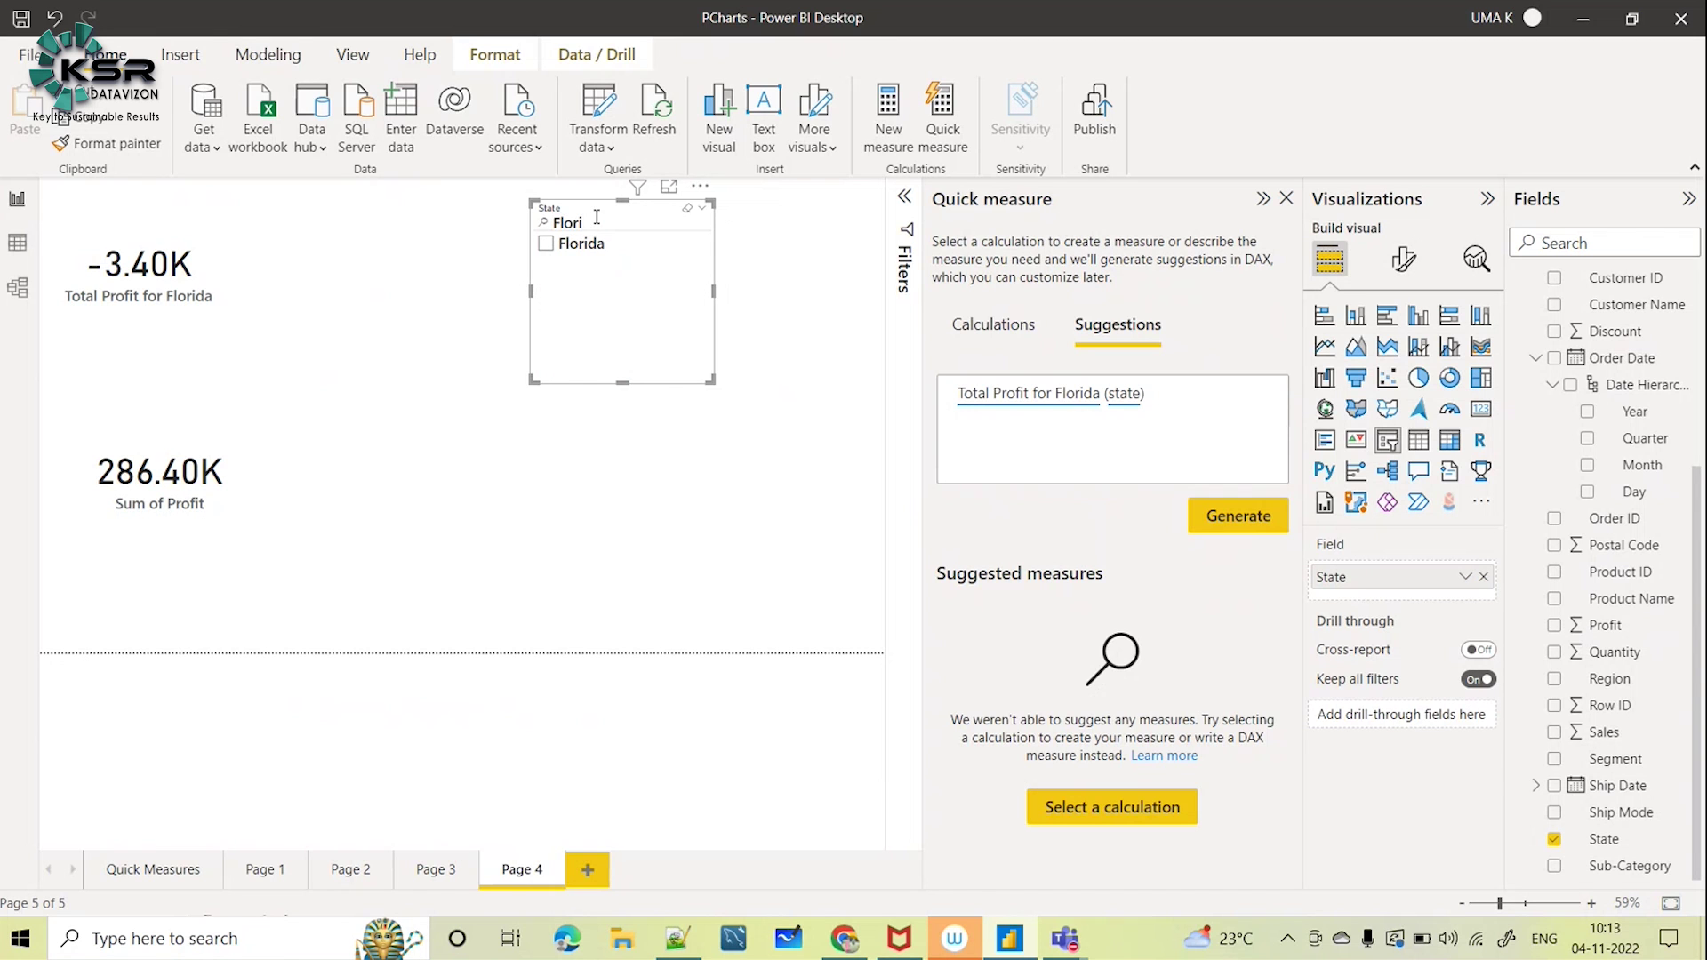
{"action": "left_click", "coordinate": [547, 243]}
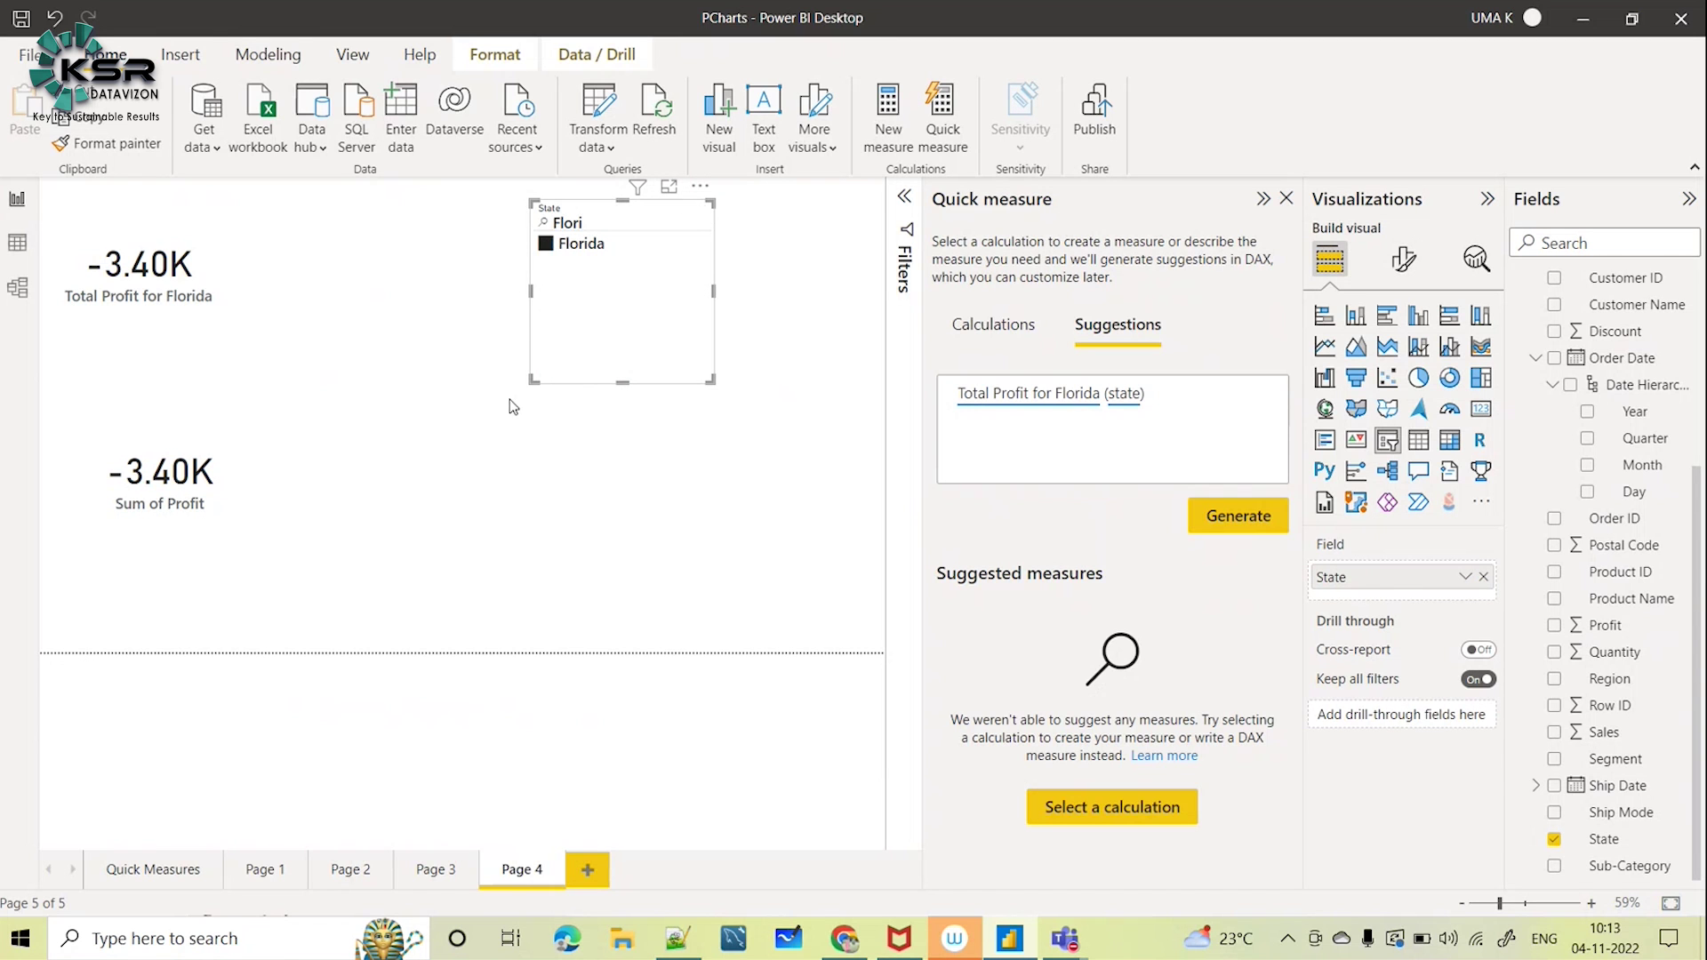
{"action": "left_click", "coordinate": [604, 568]}
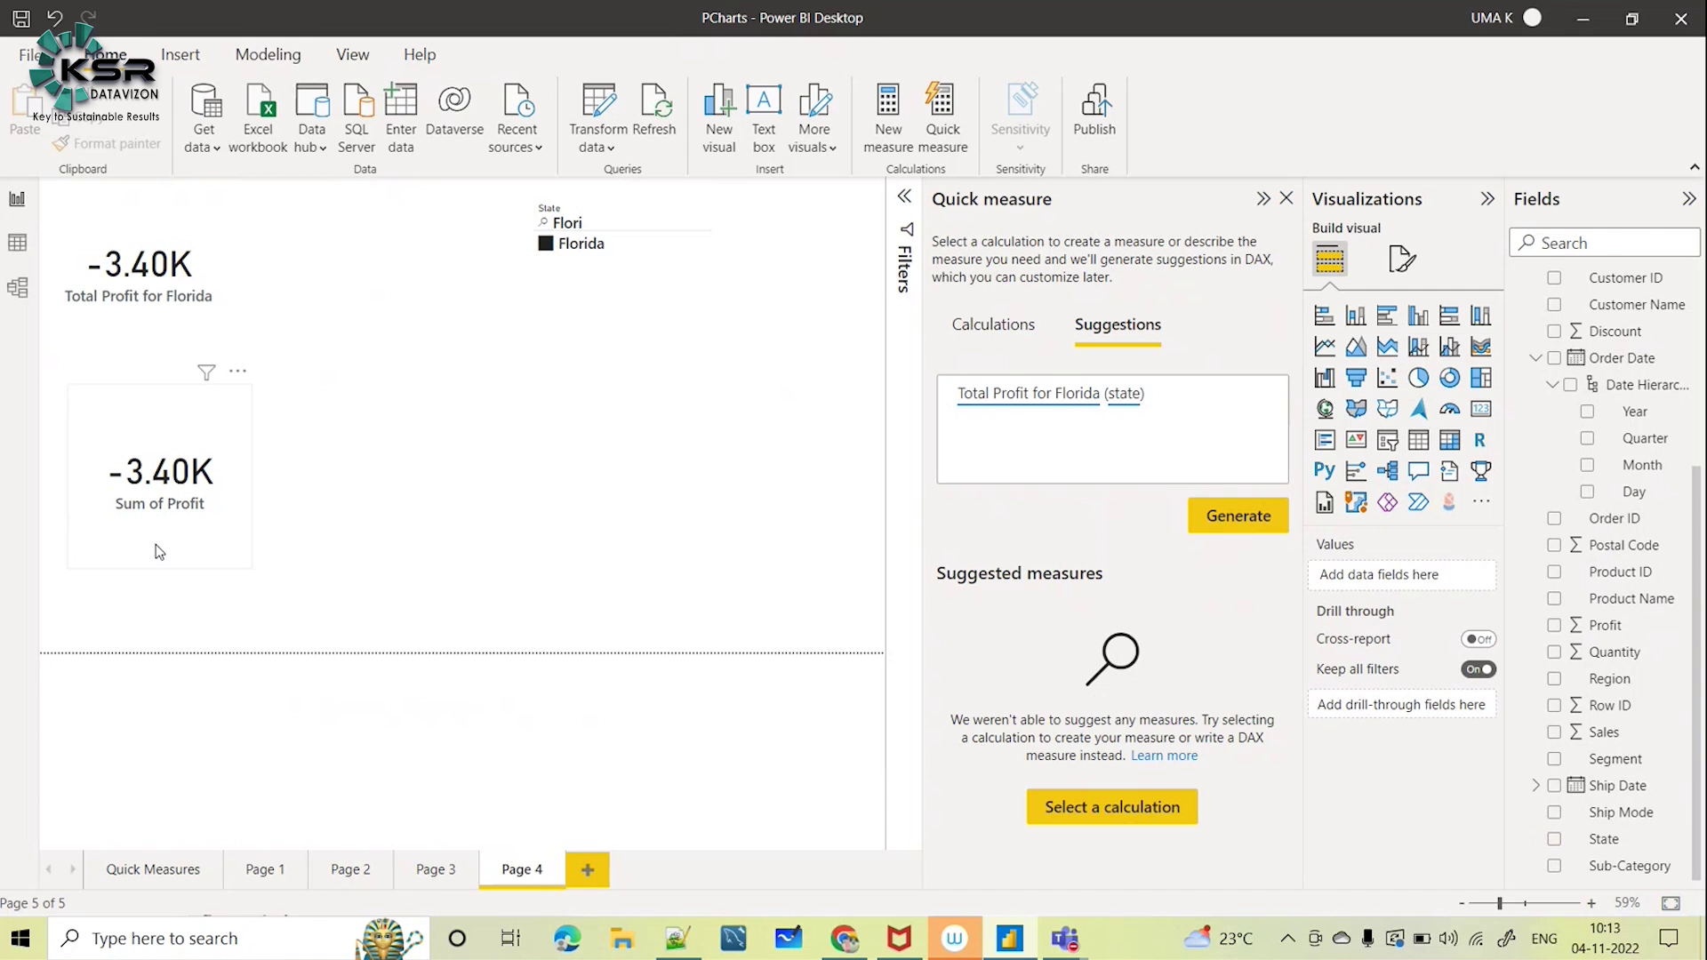
Align the Sum of Profit card directly beneath the Total Profit for Florida card and compare the two
{"action": "left_click_drag", "start_coordinate": [142, 487], "coordinate": [120, 496]}
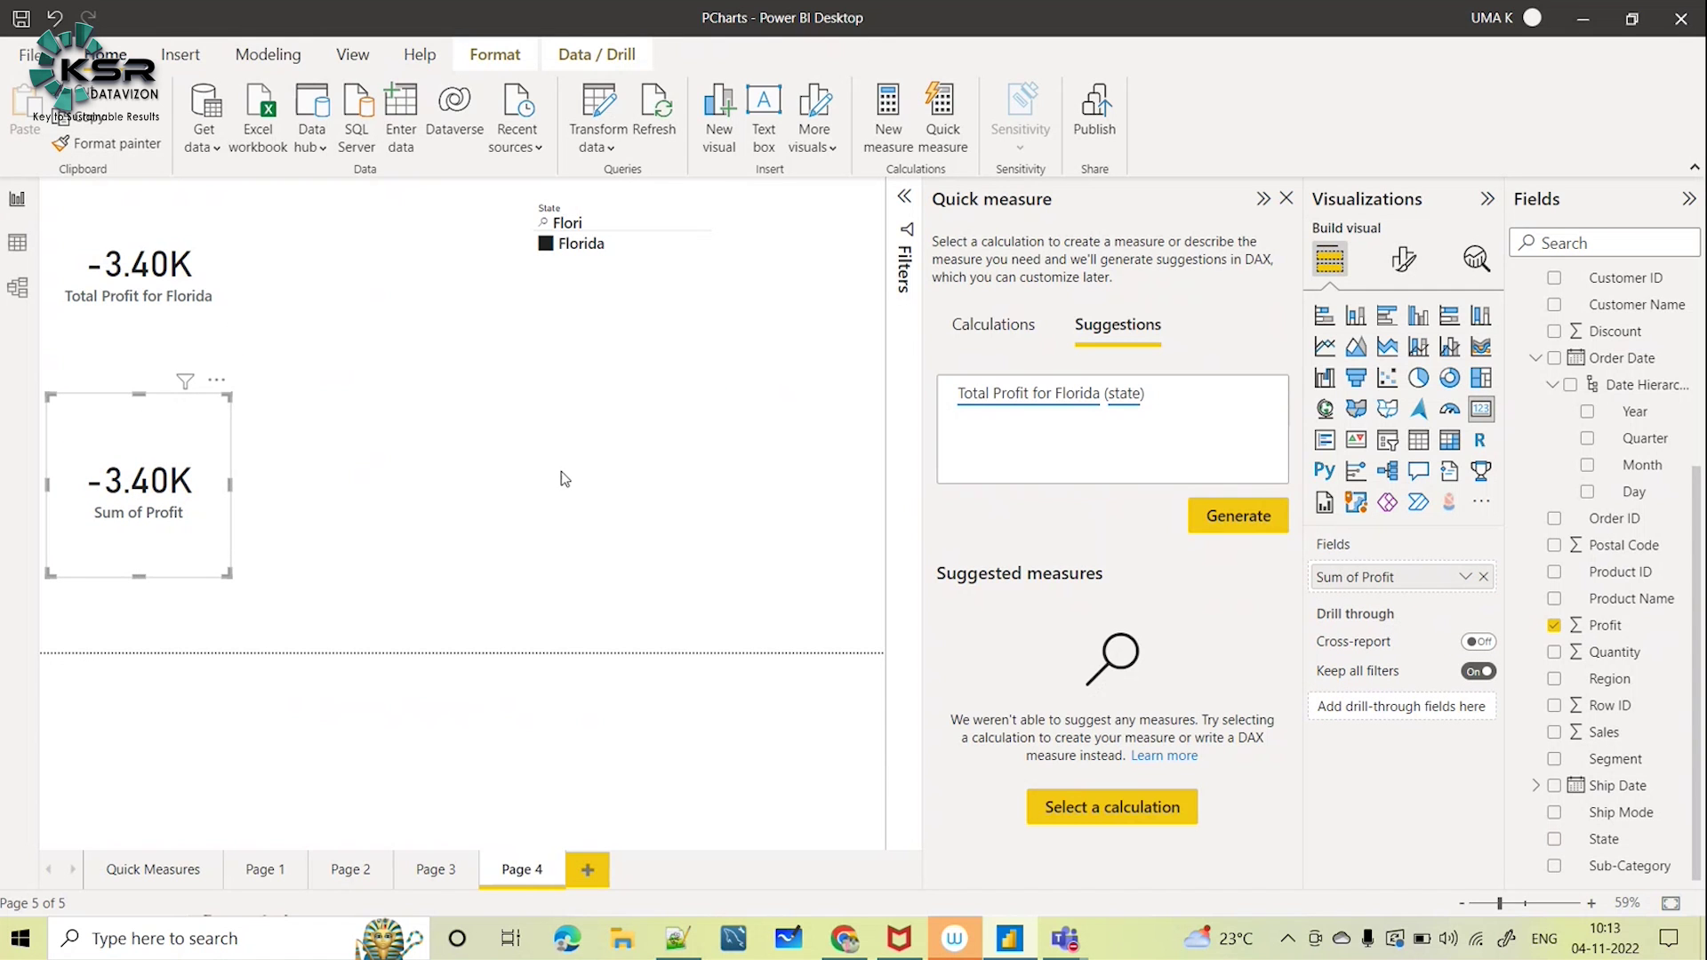
{"action": "left_click", "coordinate": [183, 335]}
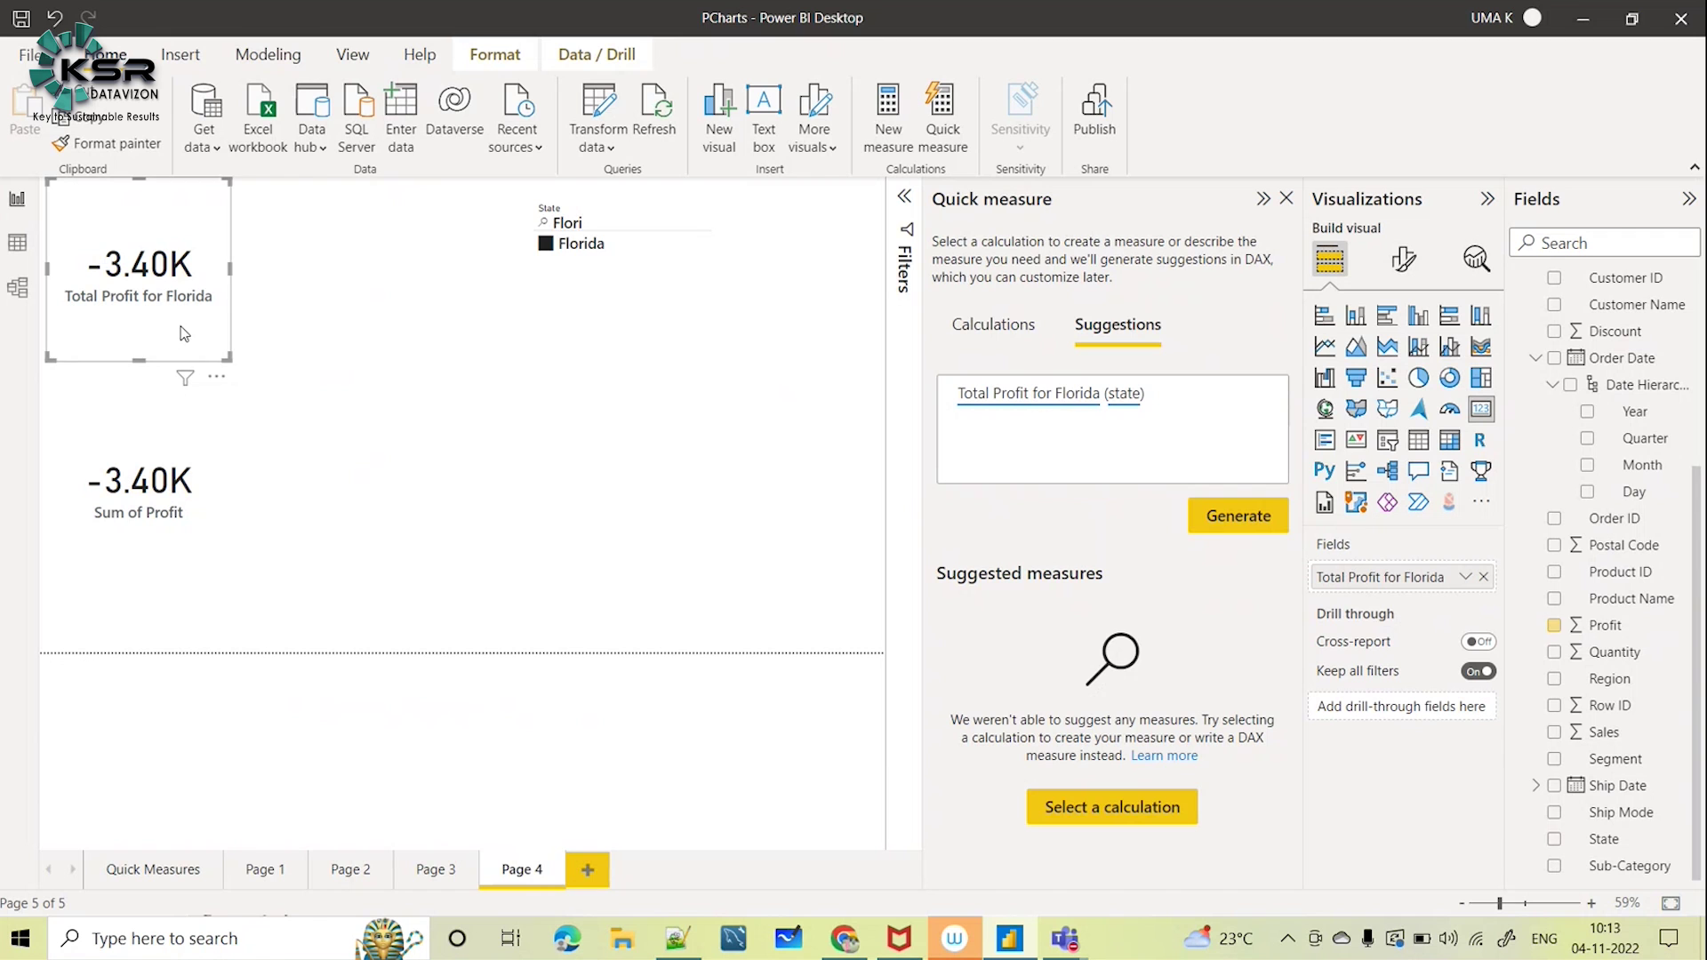
{"action": "left_click", "coordinate": [157, 546]}
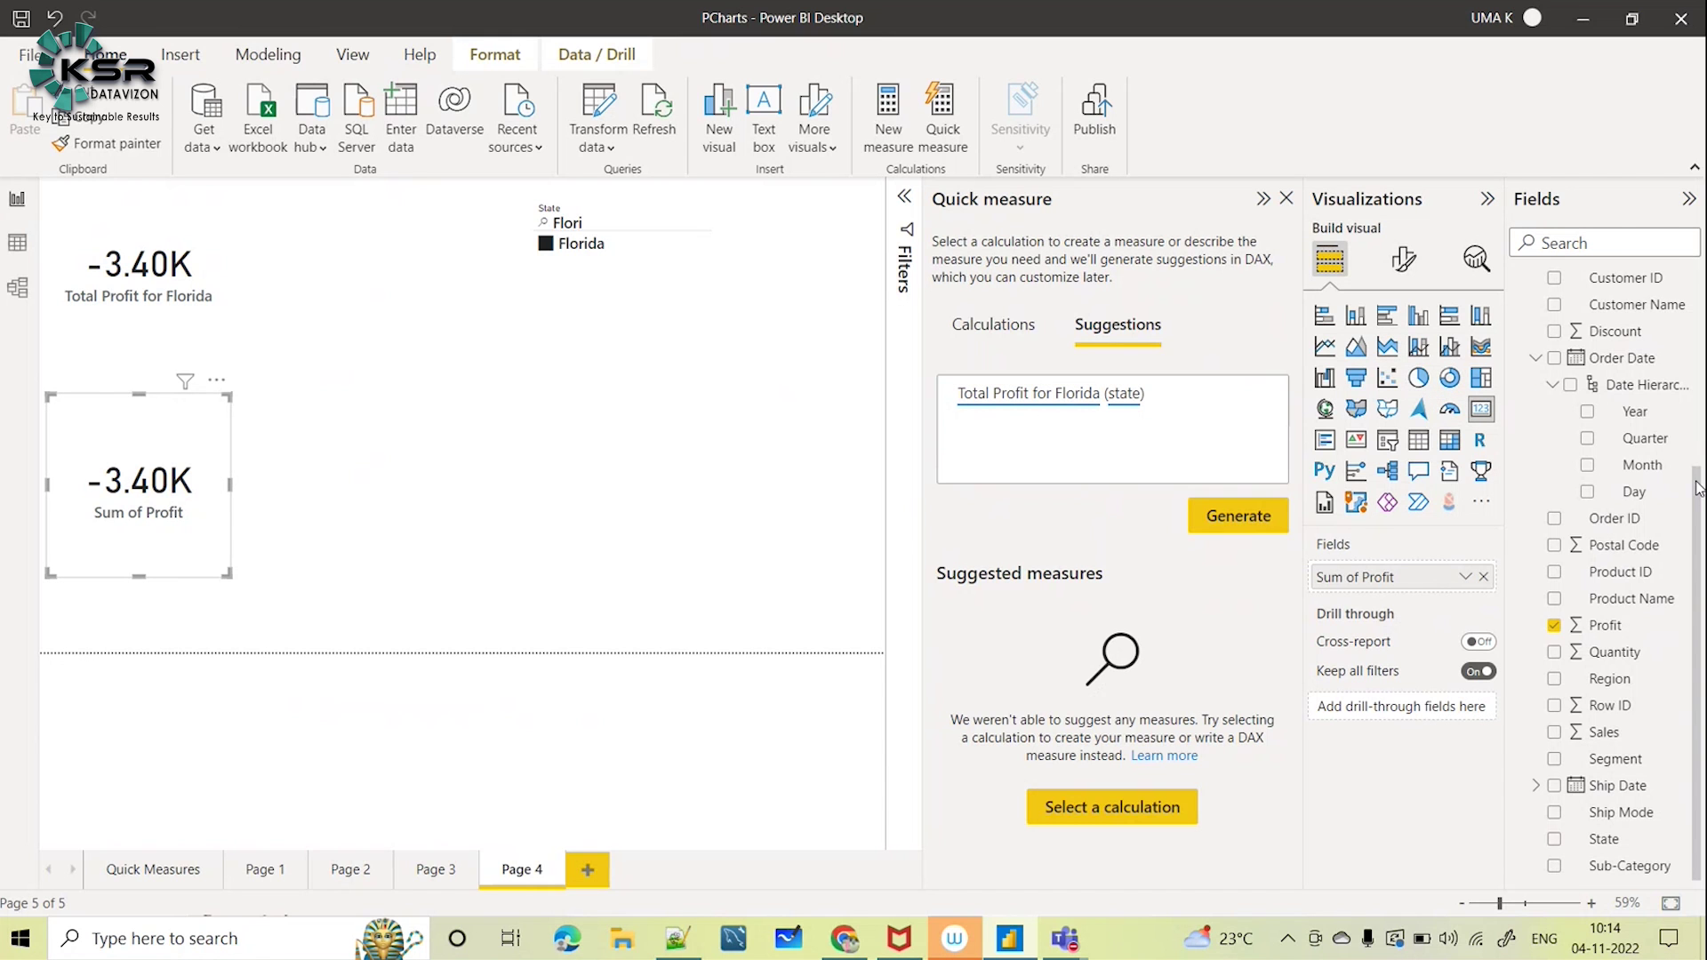
Review the DAX formulas of the Calculations measures, from PreviousMonthSales through TotalSalesforCaliforniain2018
{"action": "scroll", "coordinate": [1699, 487], "scroll_direction": "up", "scroll_amount": 3}
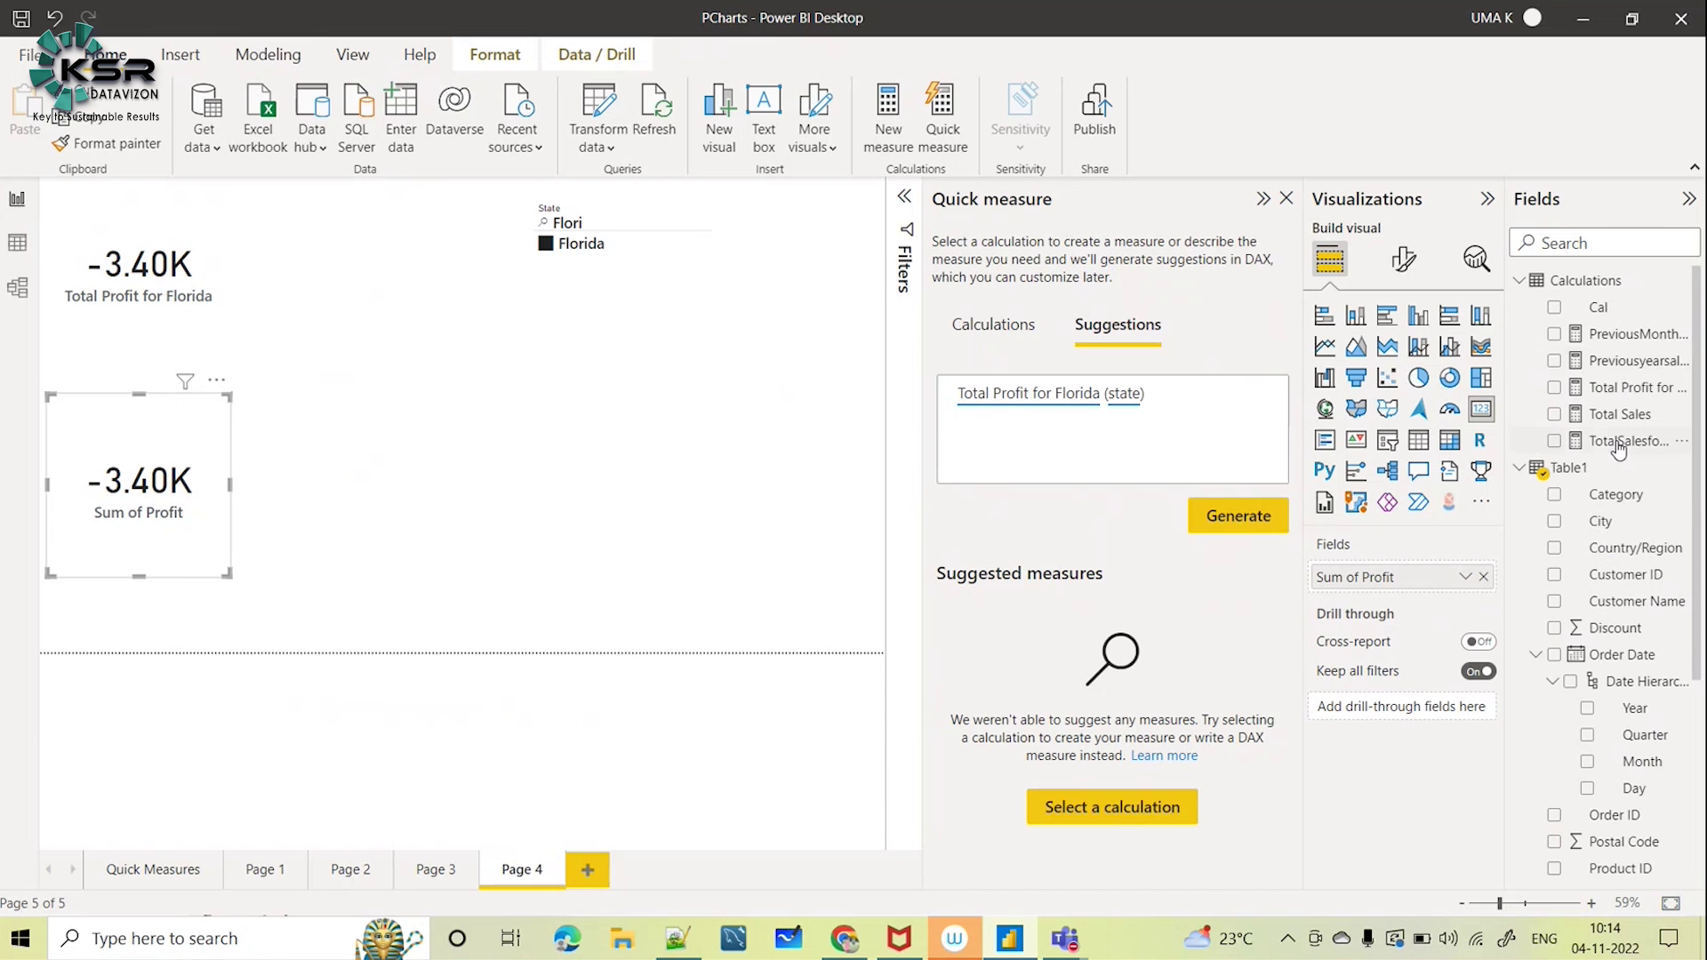
{"action": "left_click", "coordinate": [1626, 336]}
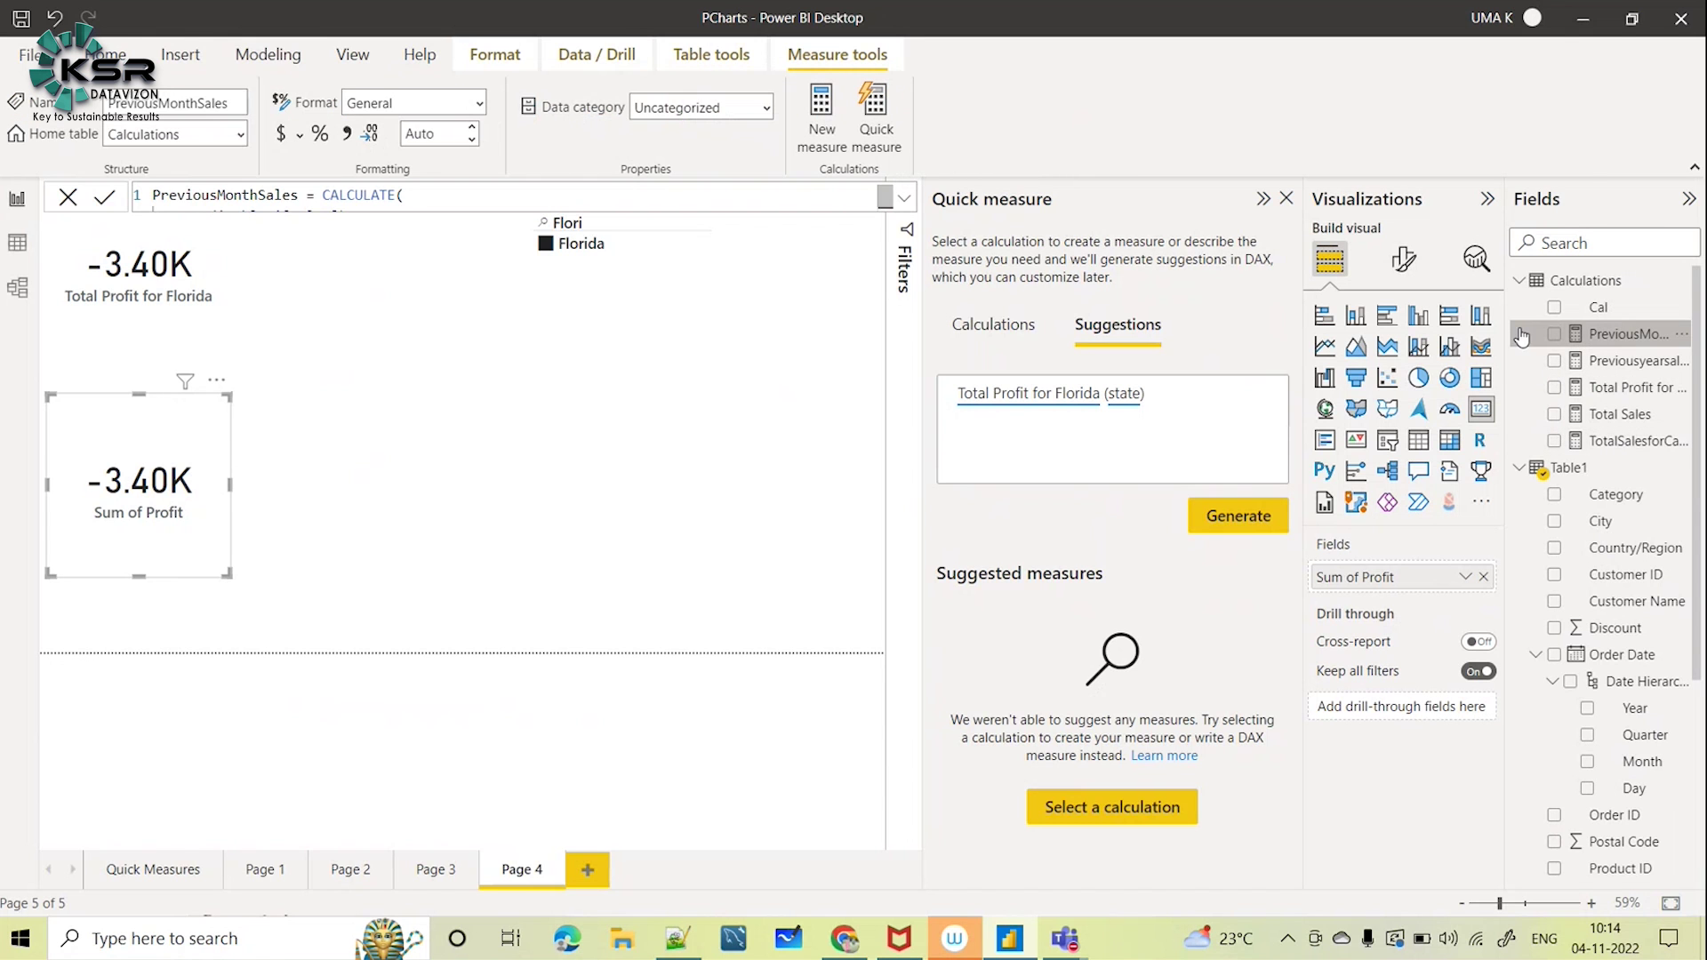
{"action": "left_click", "coordinate": [905, 197]}
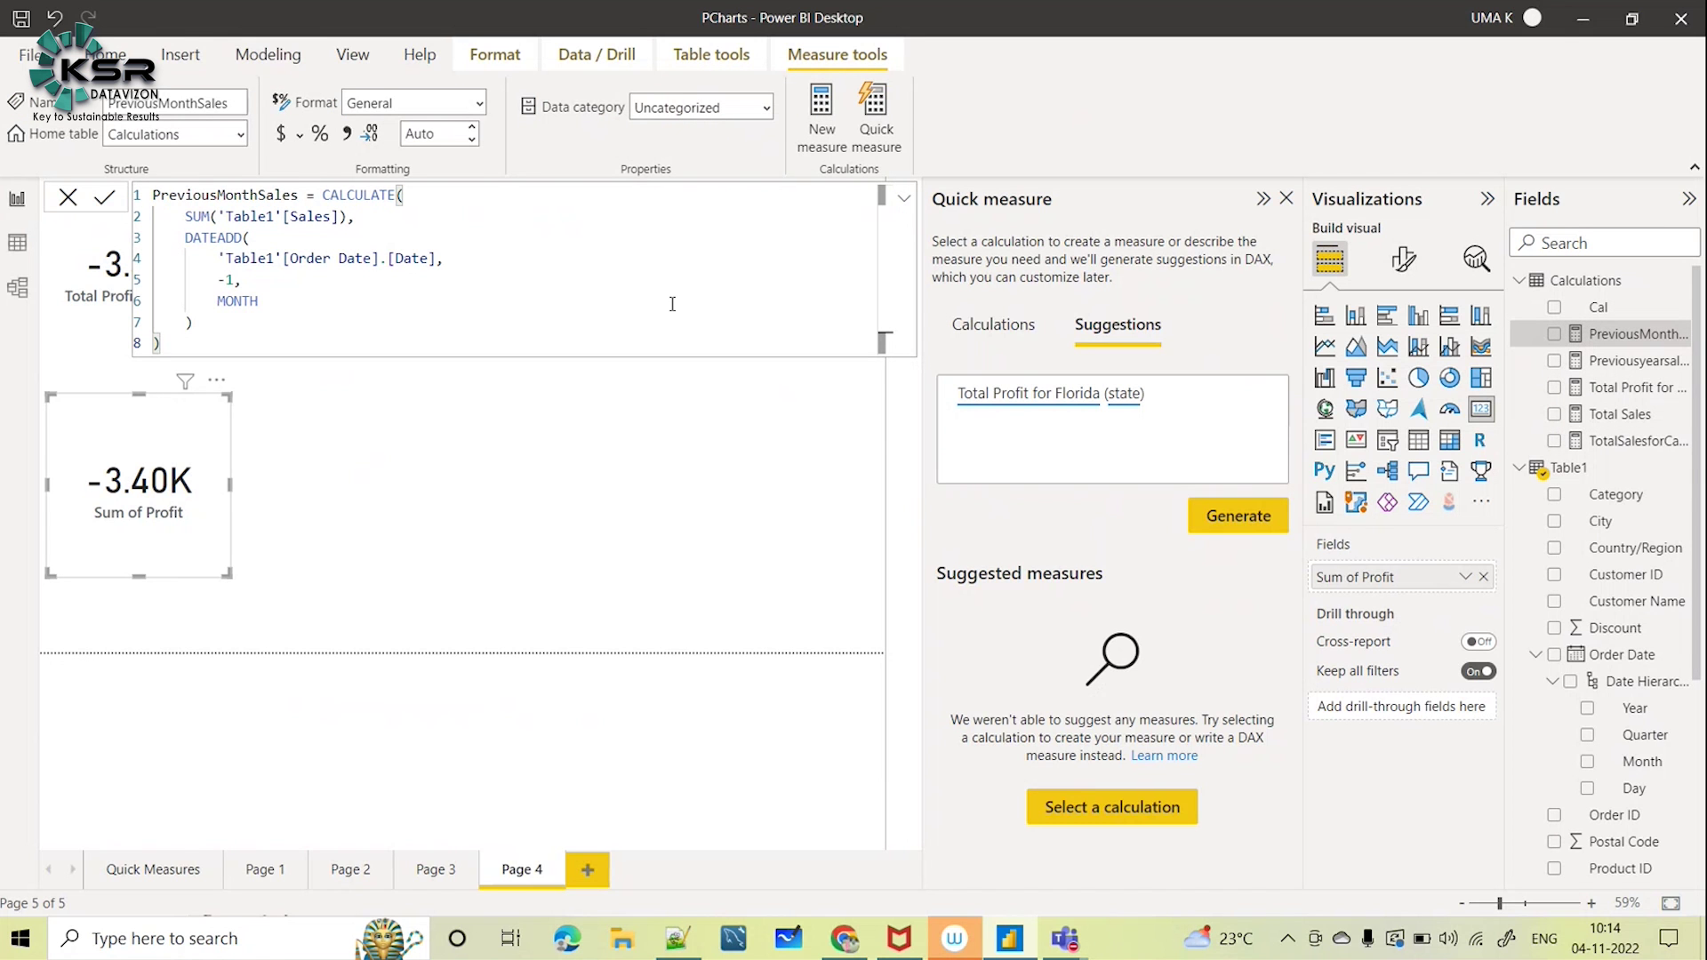
{"action": "left_click", "coordinate": [1619, 366]}
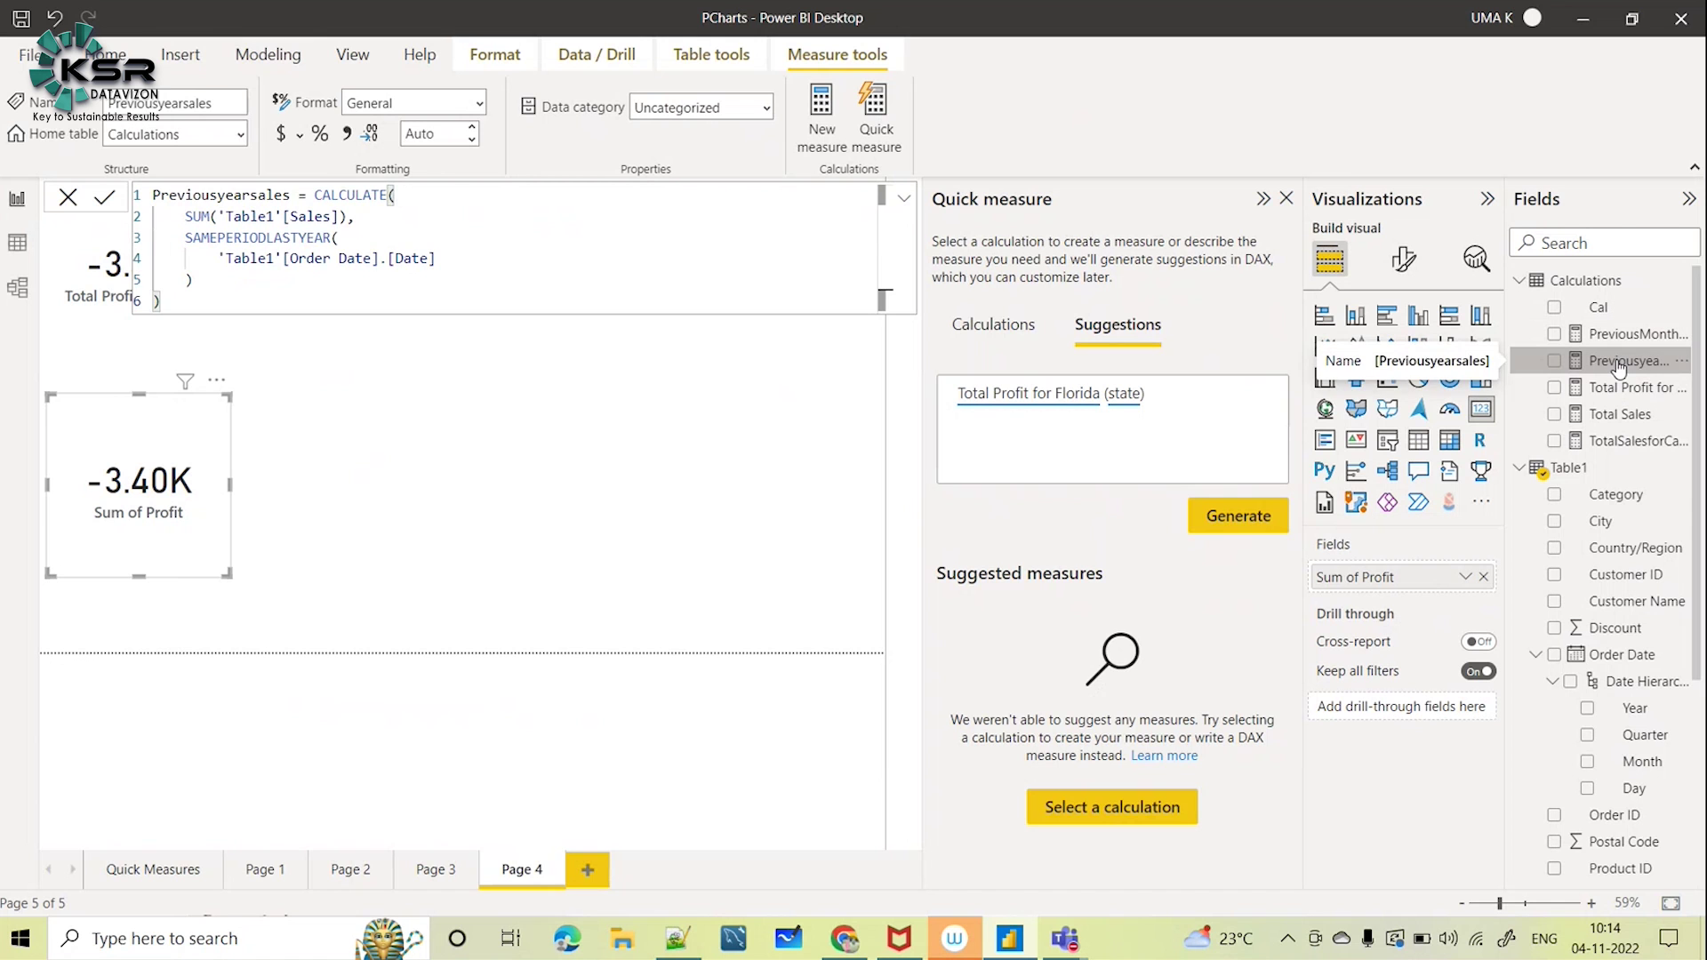
{"action": "left_click", "coordinate": [1620, 388]}
{"action": "left_click", "coordinate": [1618, 414]}
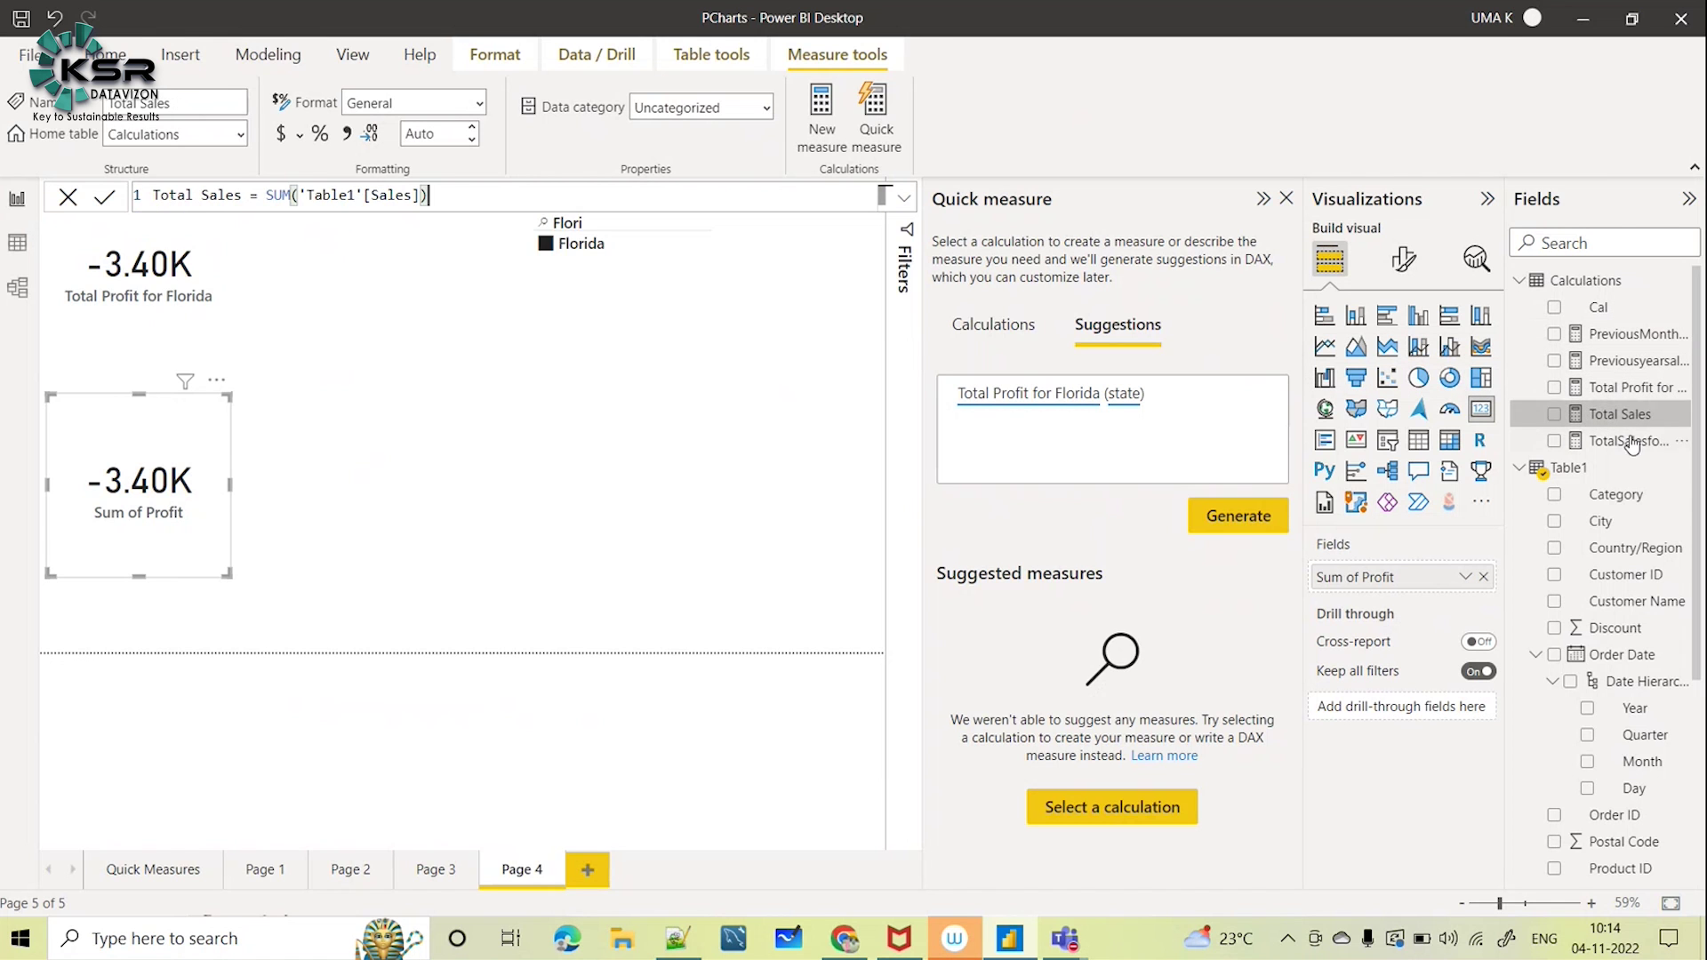
{"action": "left_click", "coordinate": [1620, 441]}
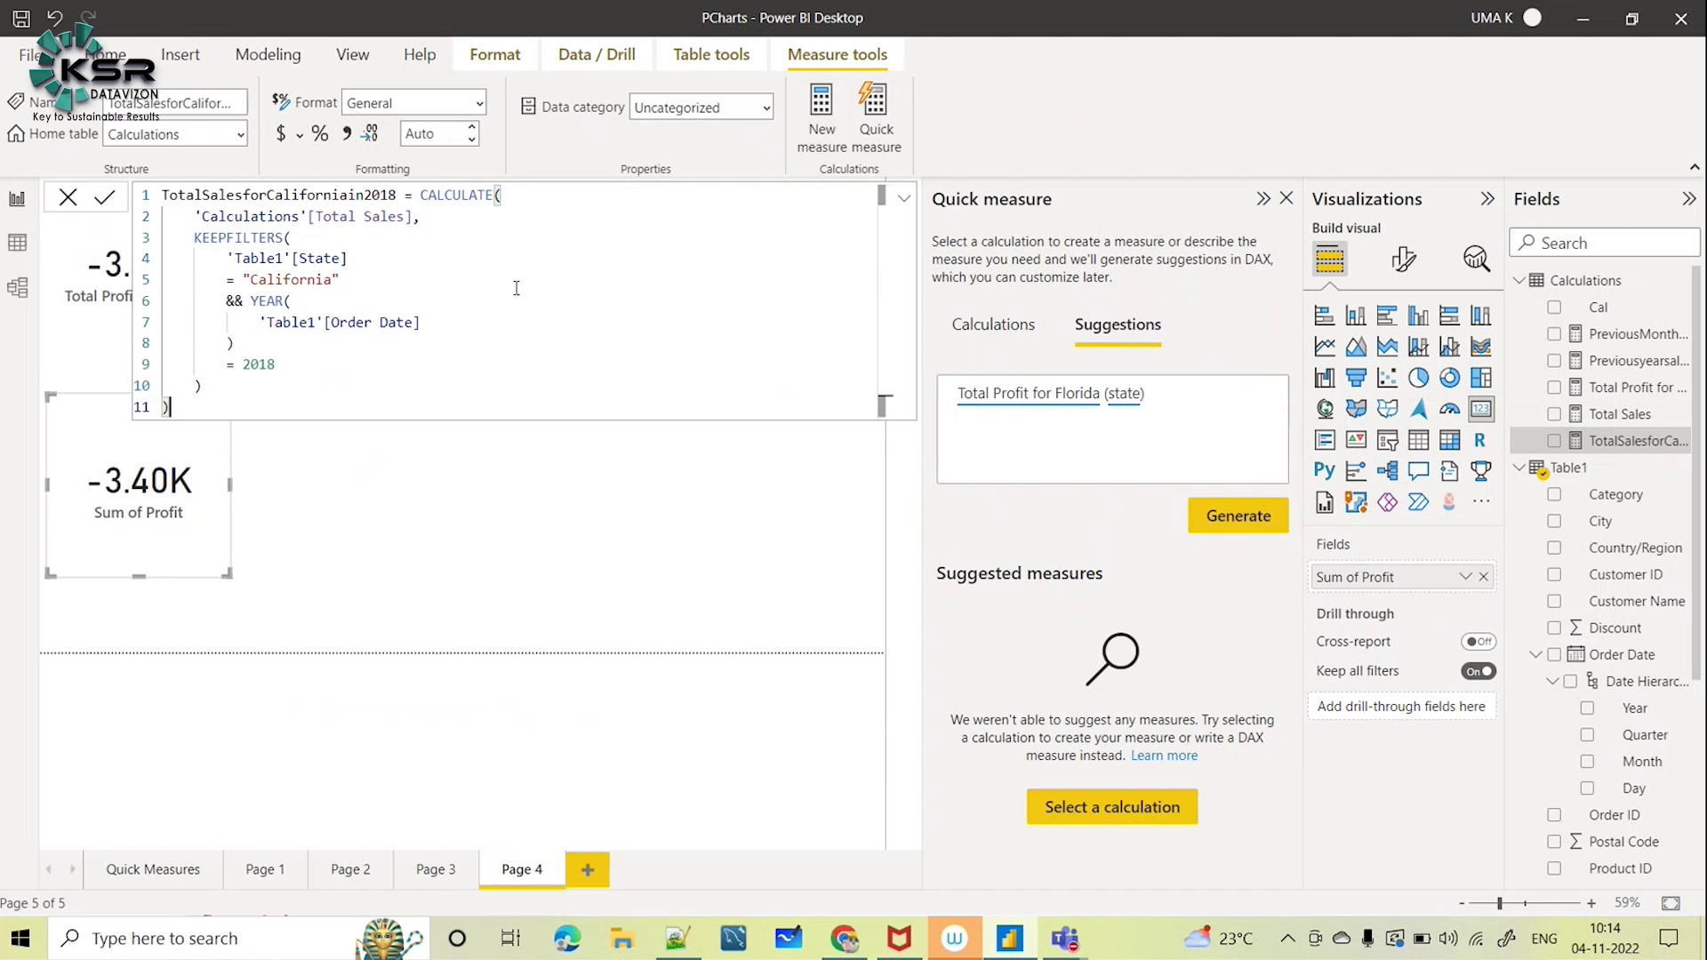